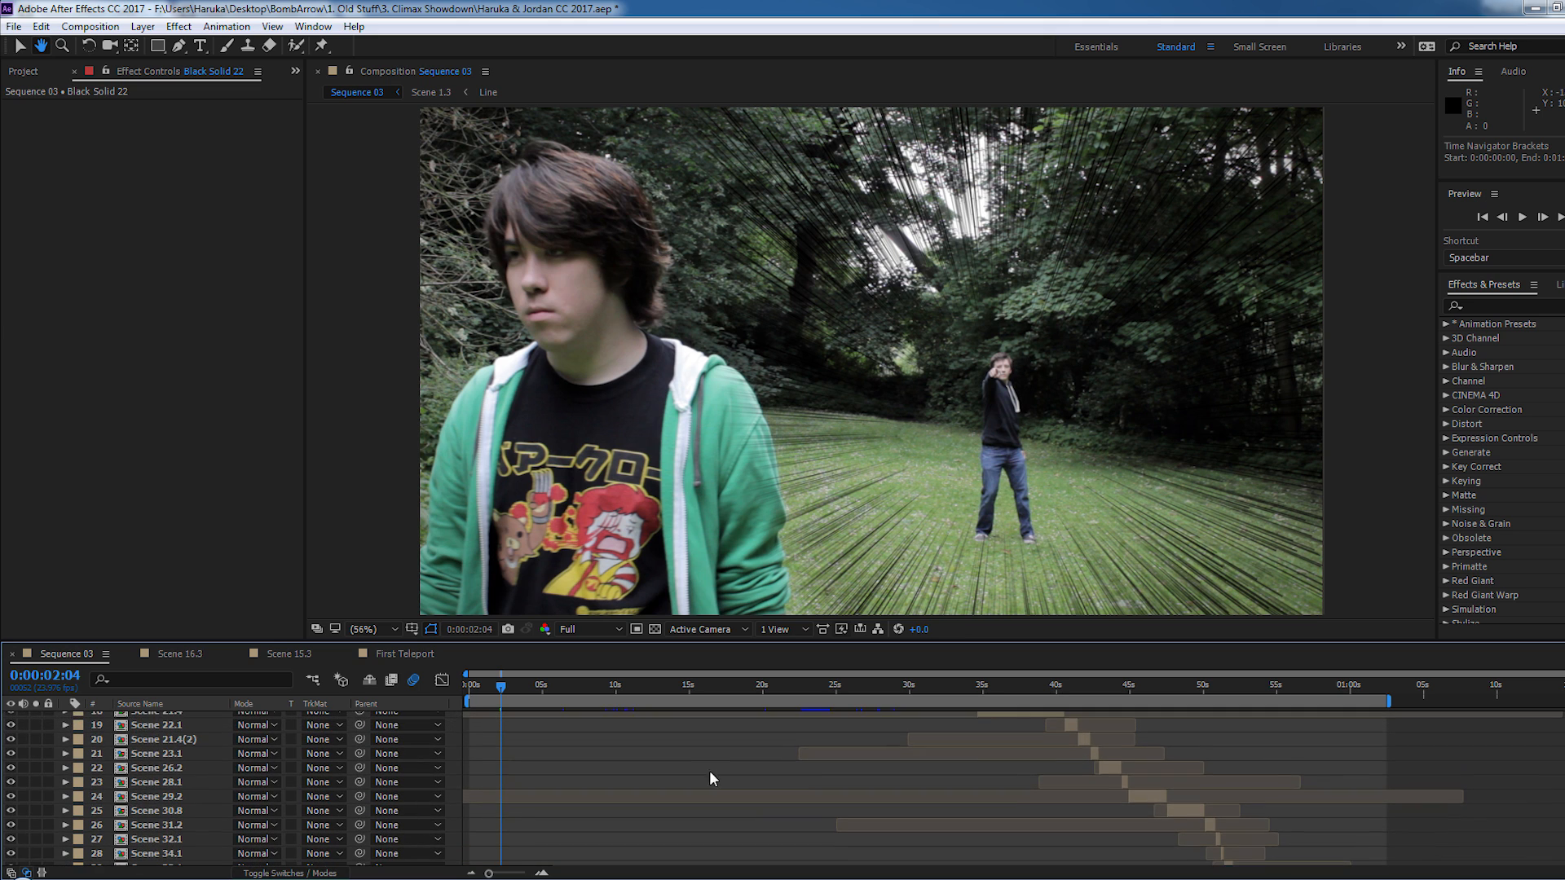
# - Look through the layer stack of Sequence 03 from the first scenes to the last, with the project's item list shown
pyautogui.press('v')
pyautogui.scroll(2, 709, 787)
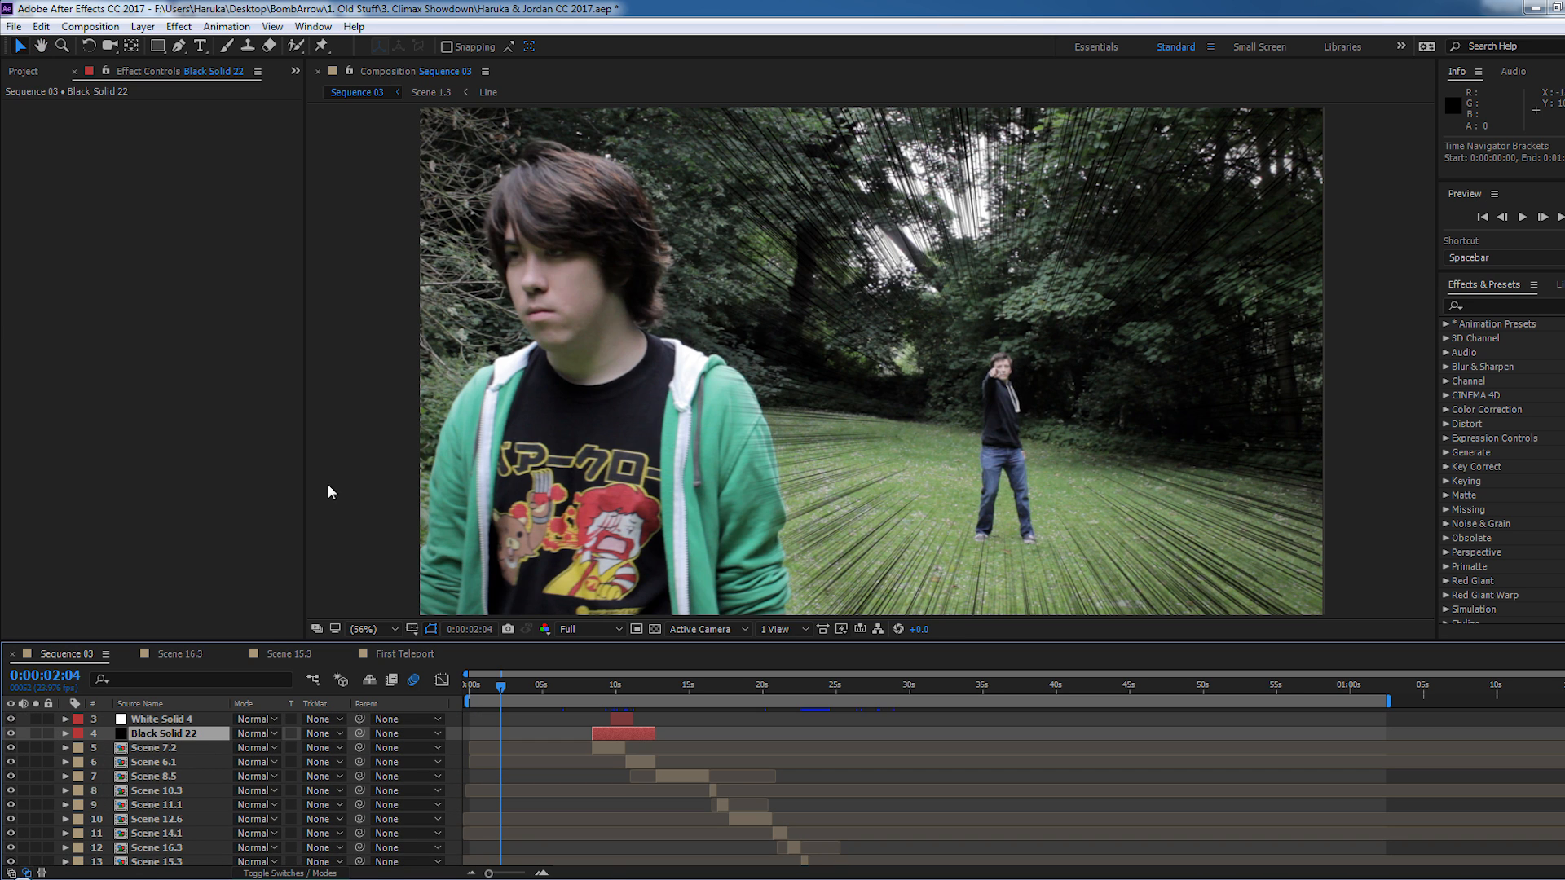
pyautogui.click(36, 71)
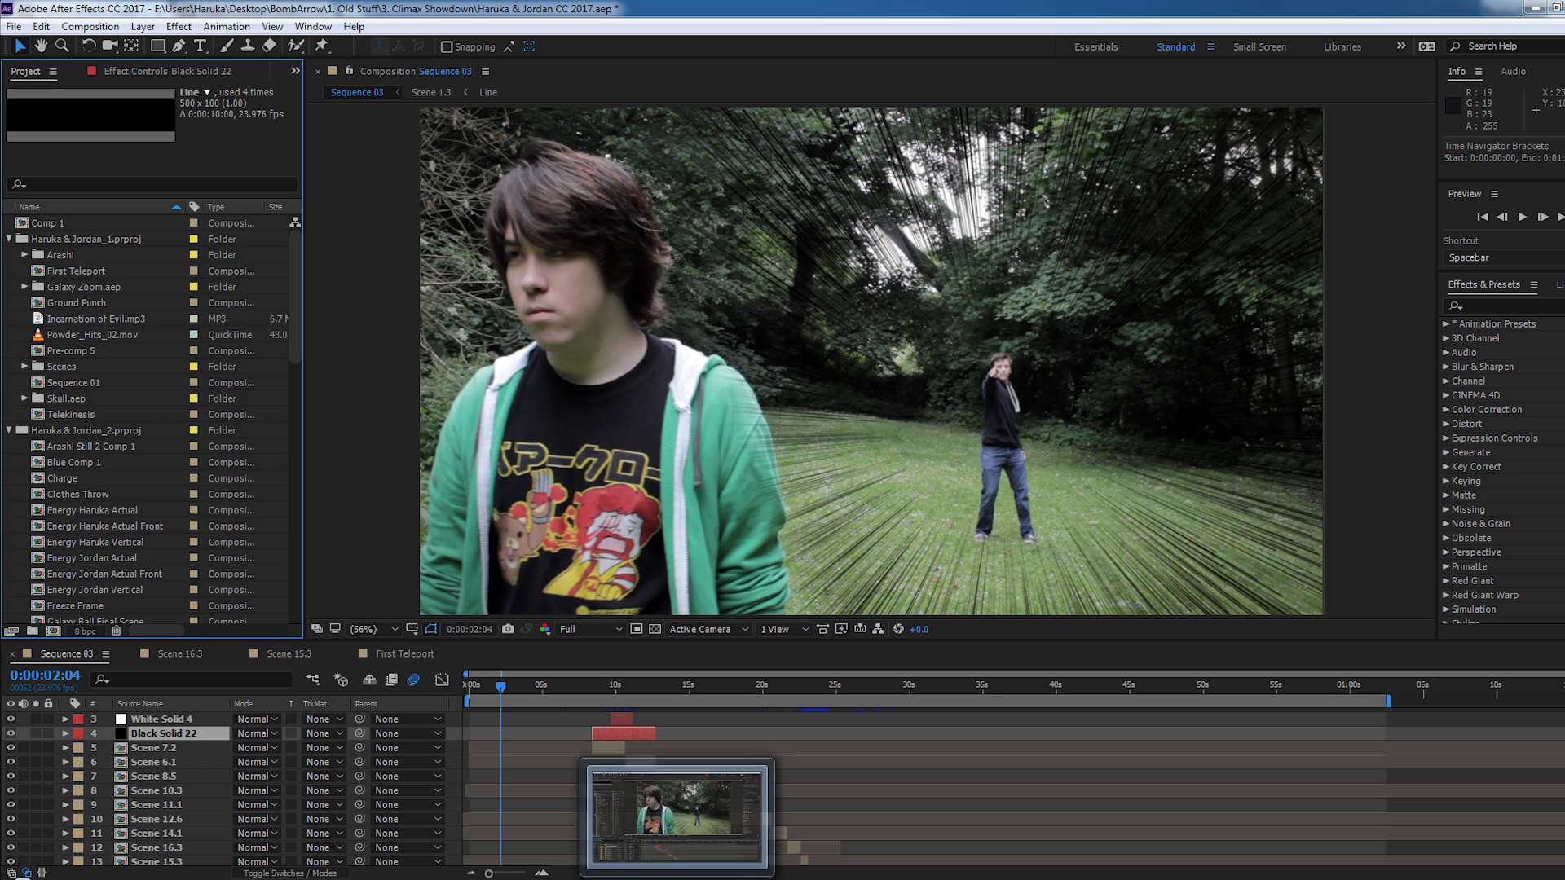
pyautogui.scroll(-5, 864, 783)
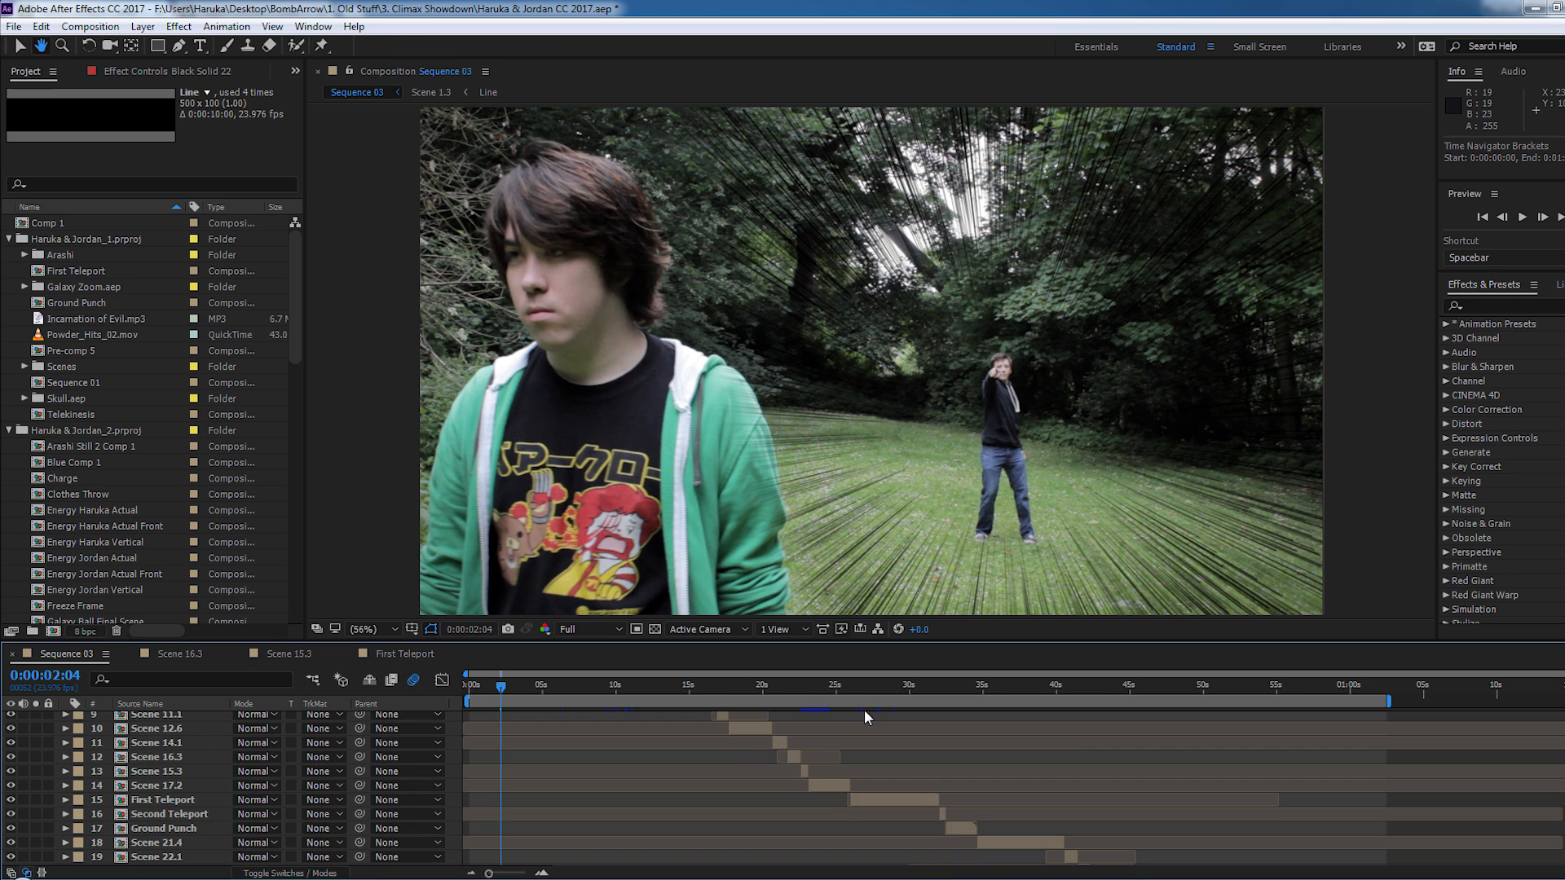
pyautogui.press('h')
pyautogui.scroll(-1, 1010, 823)
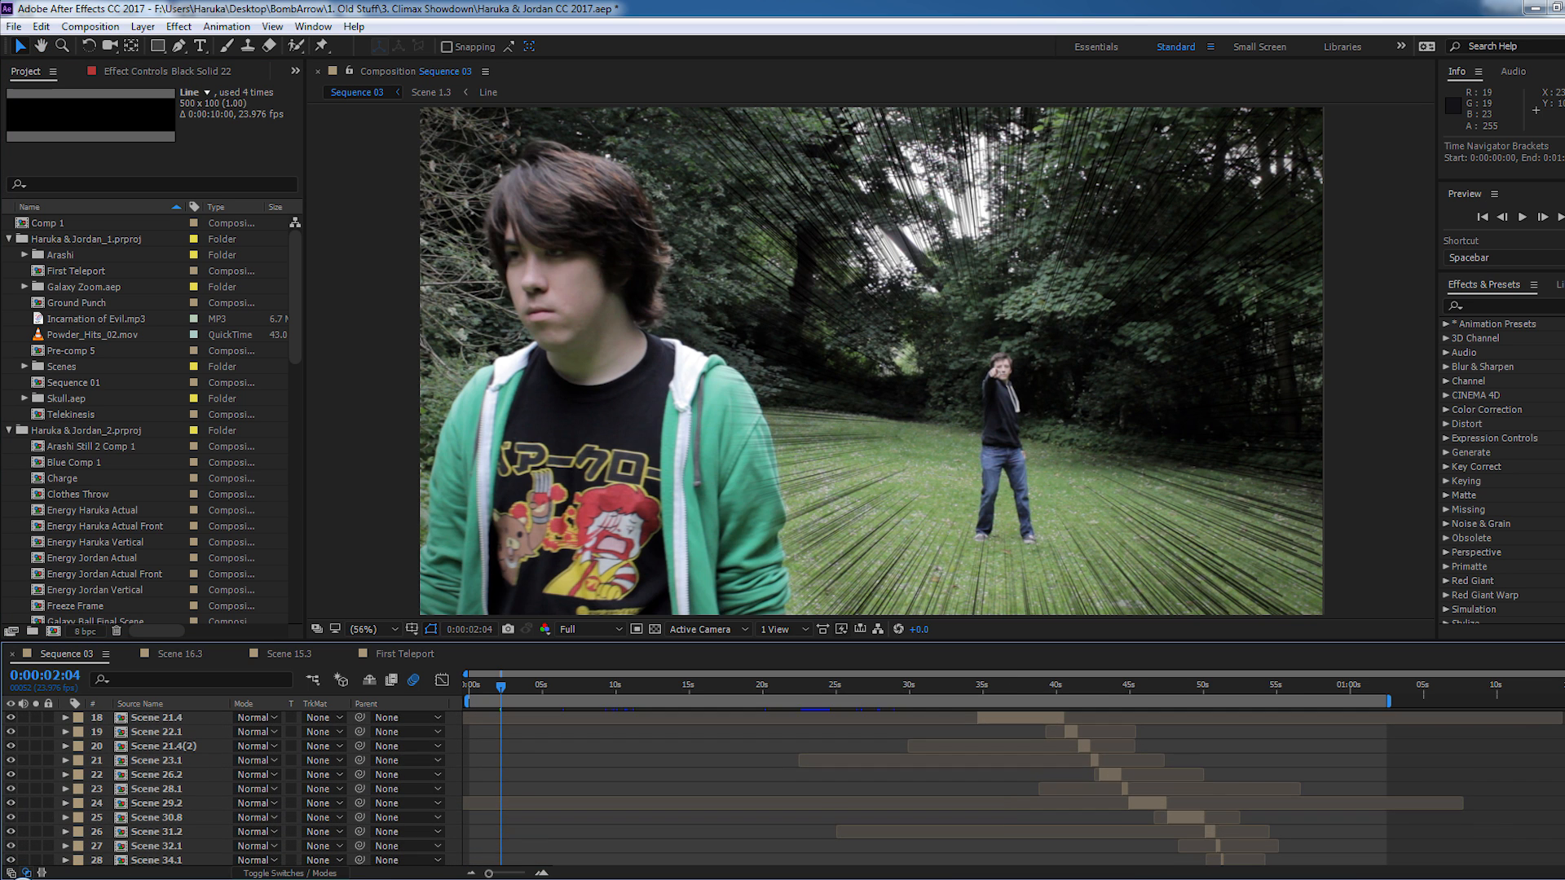
pyautogui.scroll(-2, 1010, 823)
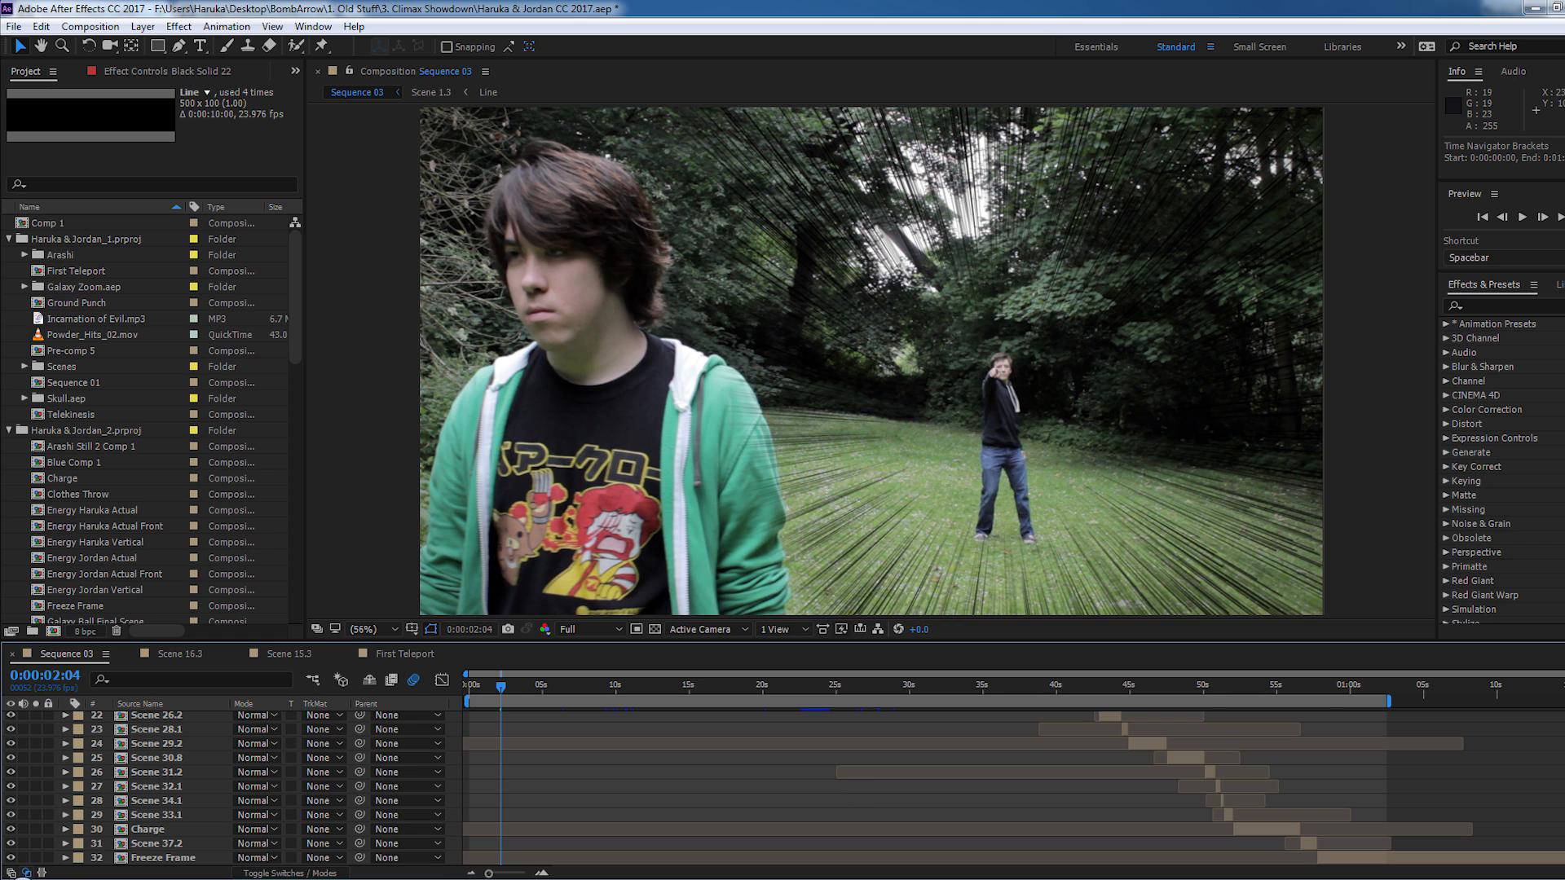
pyautogui.scroll(2, 713, 782)
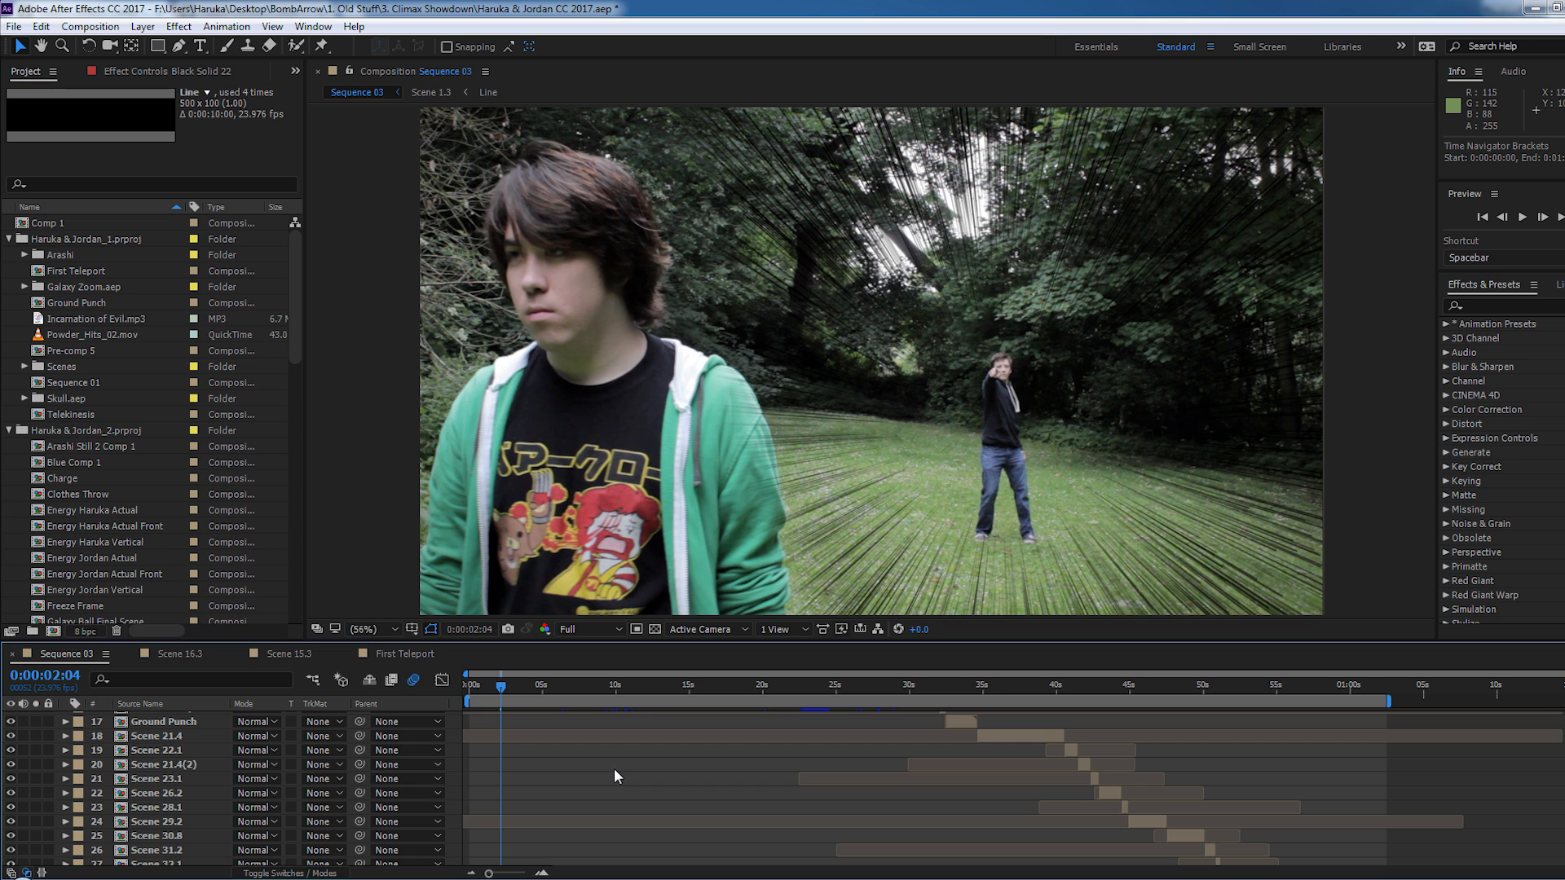
pyautogui.scroll(4, 616, 756)
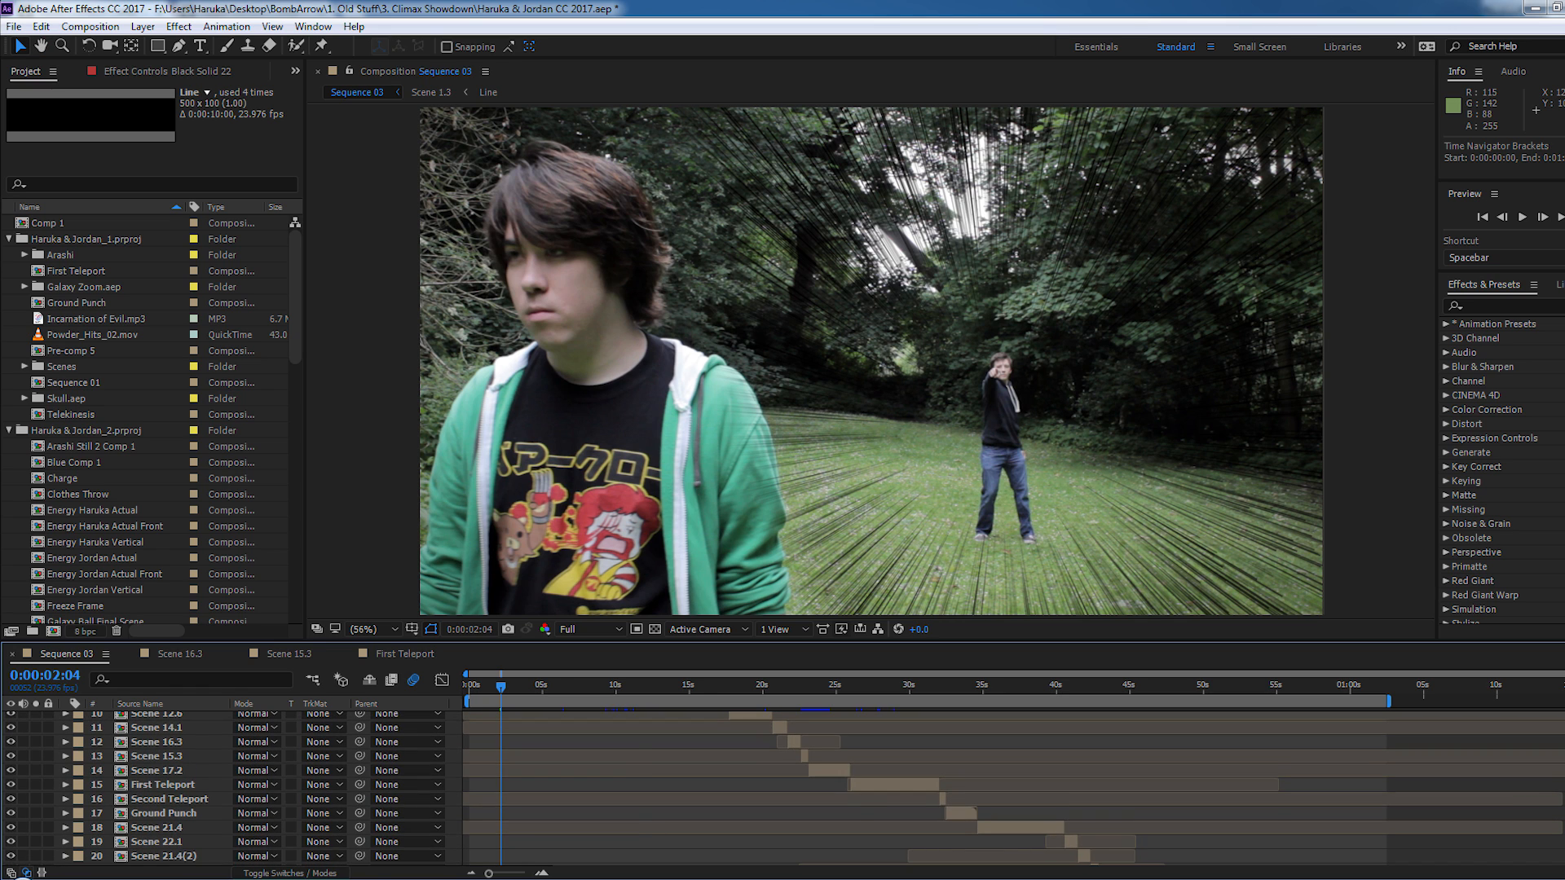
pyautogui.scroll(1, 815, 787)
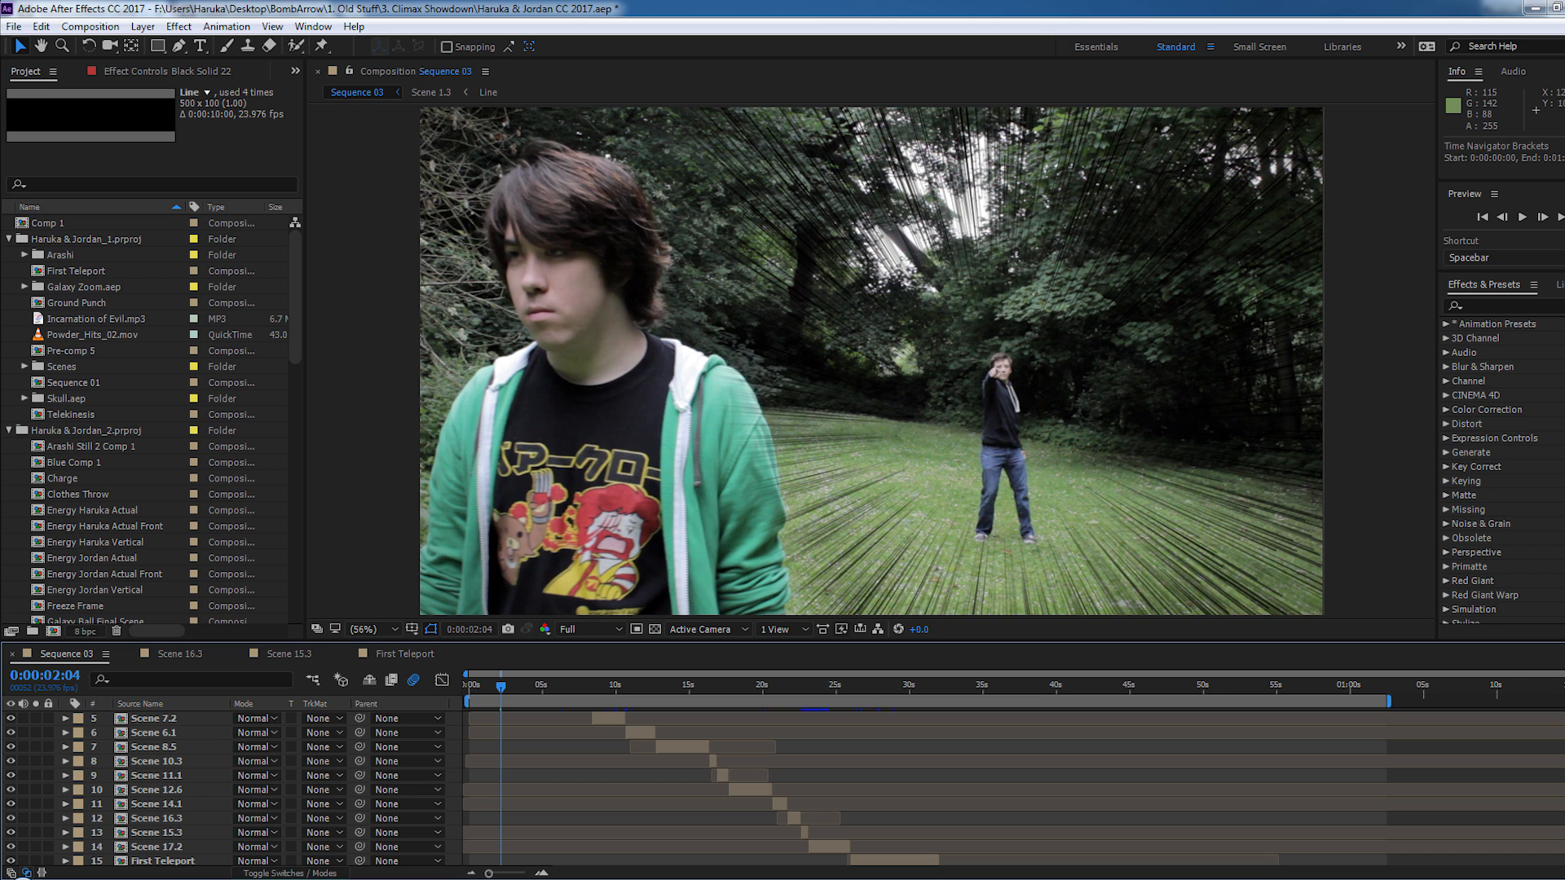
pyautogui.scroll(2, 815, 787)
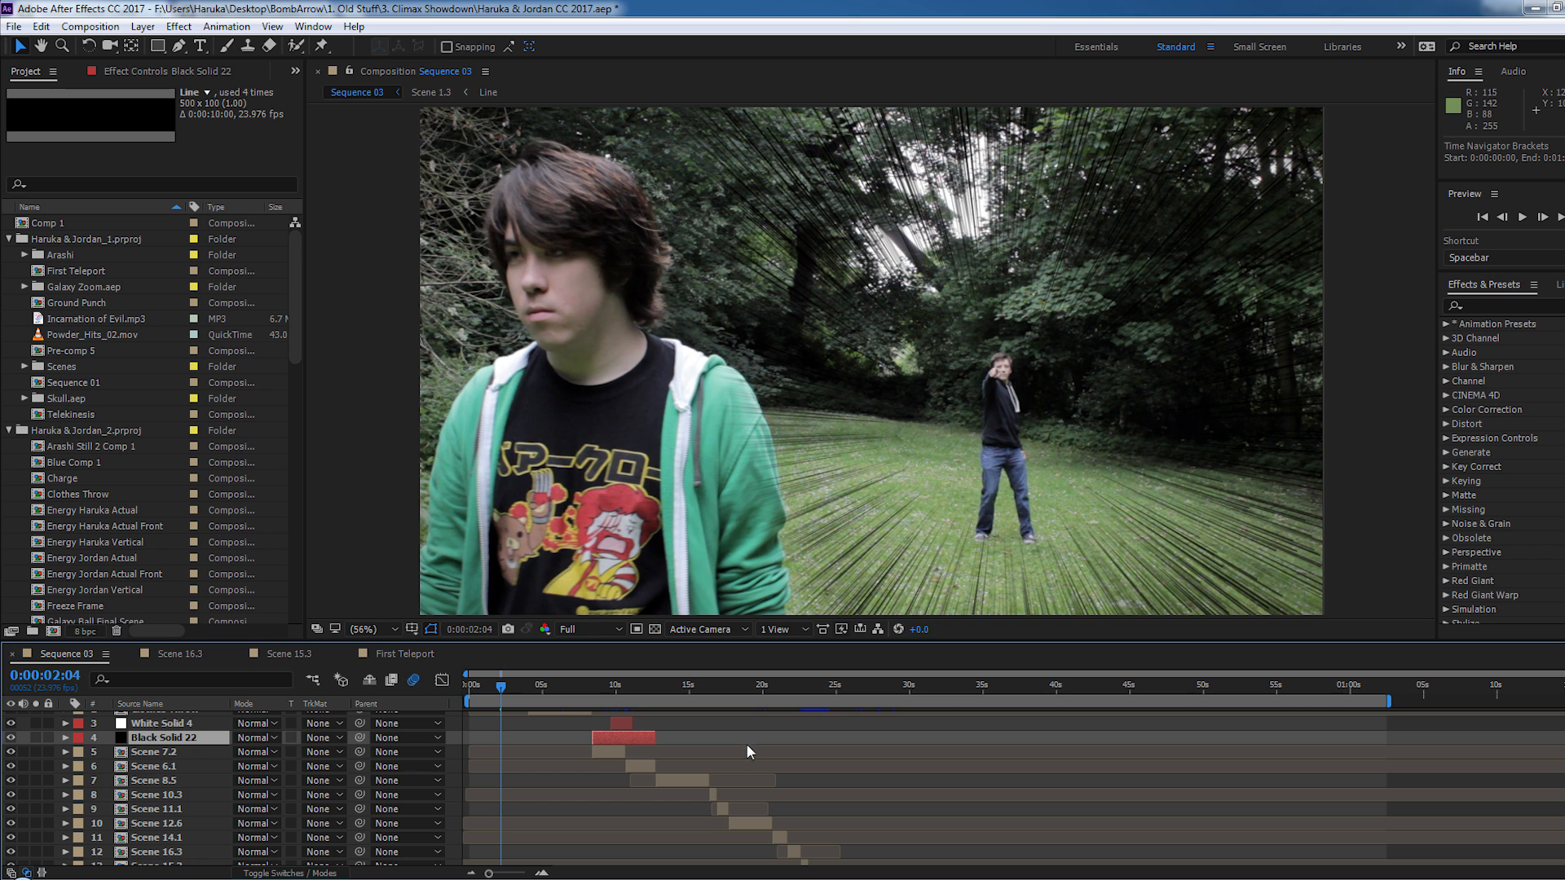
pyautogui.scroll(2, 815, 786)
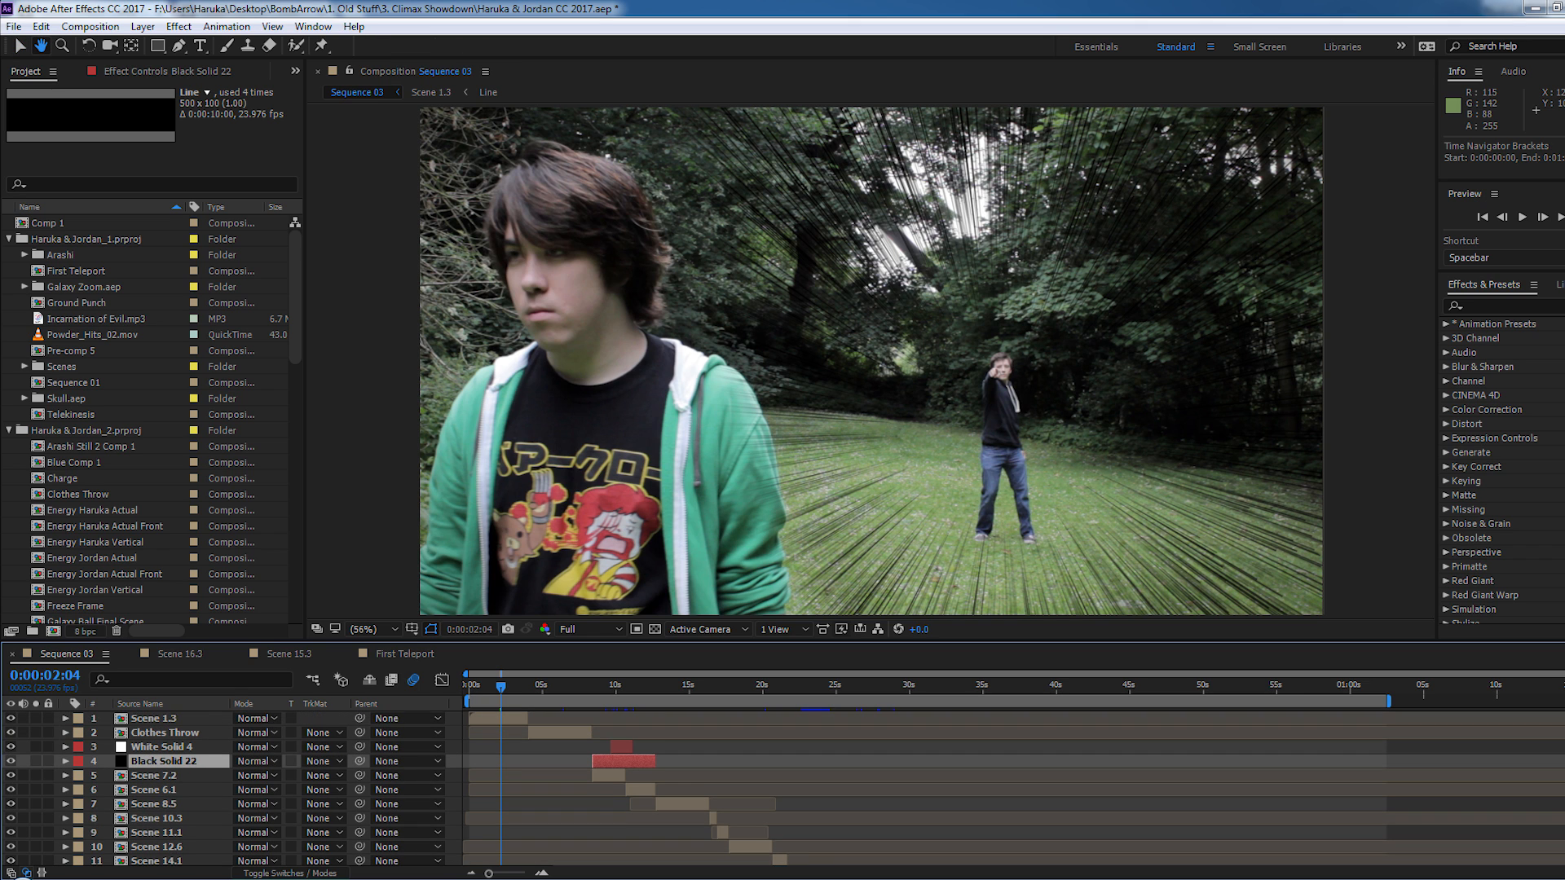
pyautogui.scroll(-8, 815, 787)
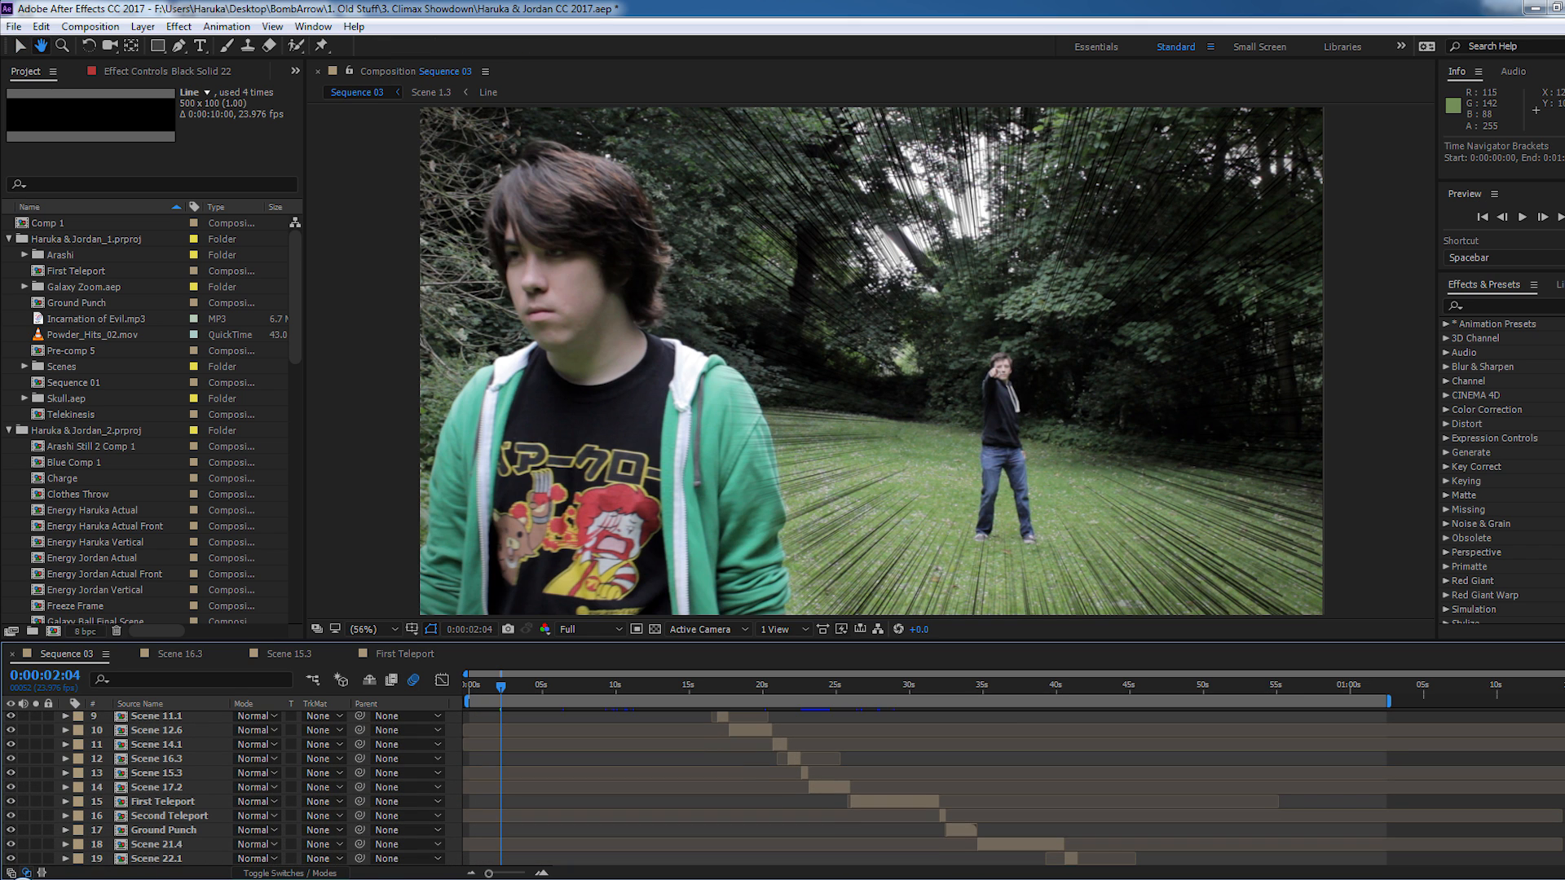
pyautogui.press('v')
pyautogui.scroll(8, 835, 815)
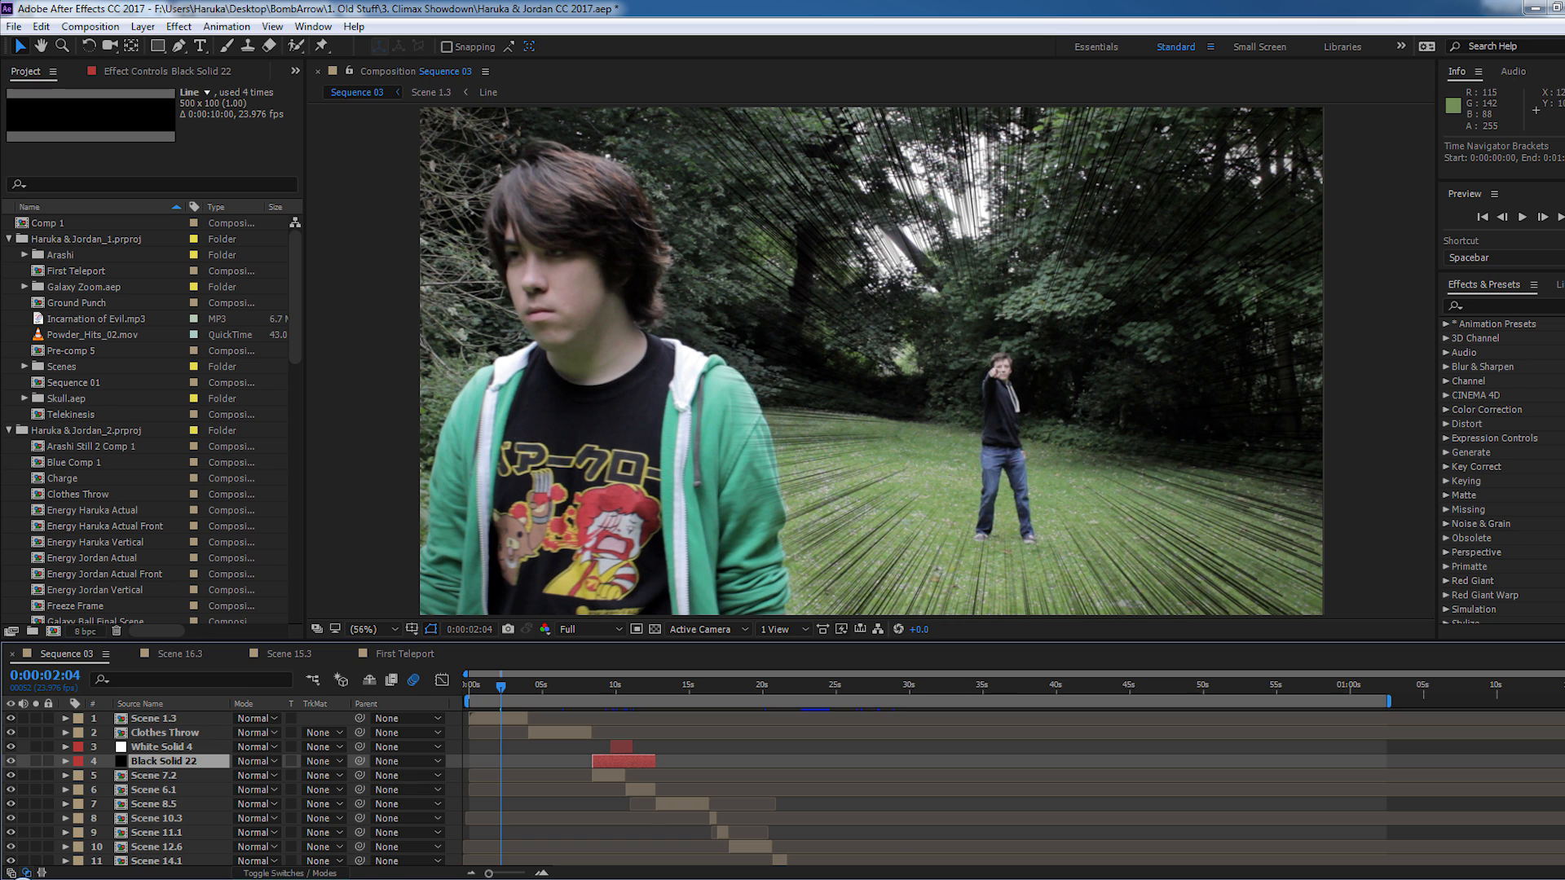
pyautogui.scroll(-8, 834, 790)
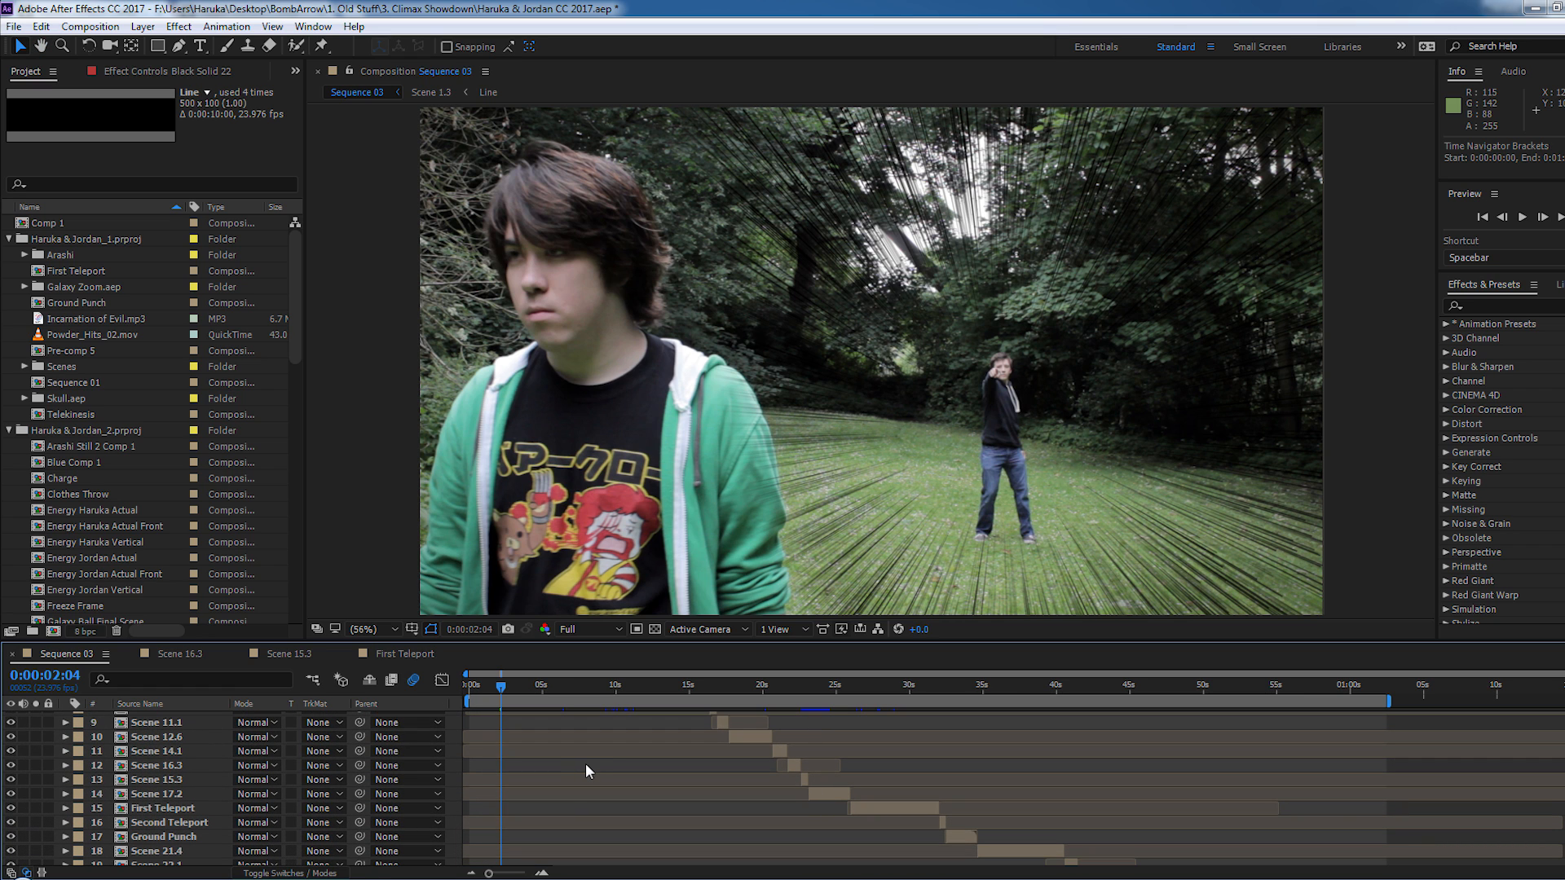
pyautogui.scroll(-13, 1010, 786)
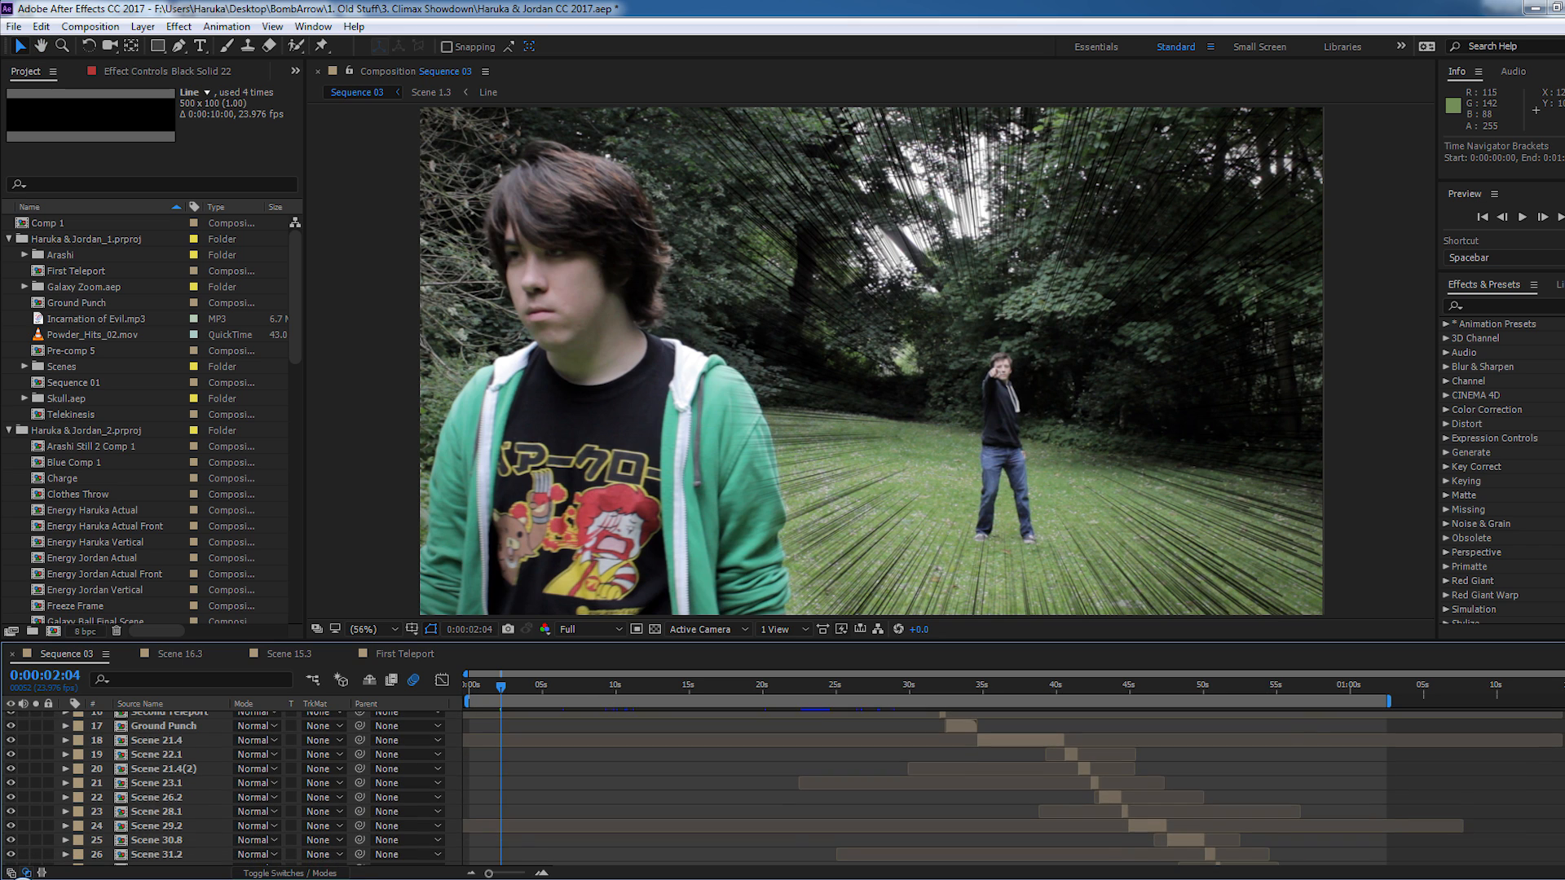
pyautogui.press('v')
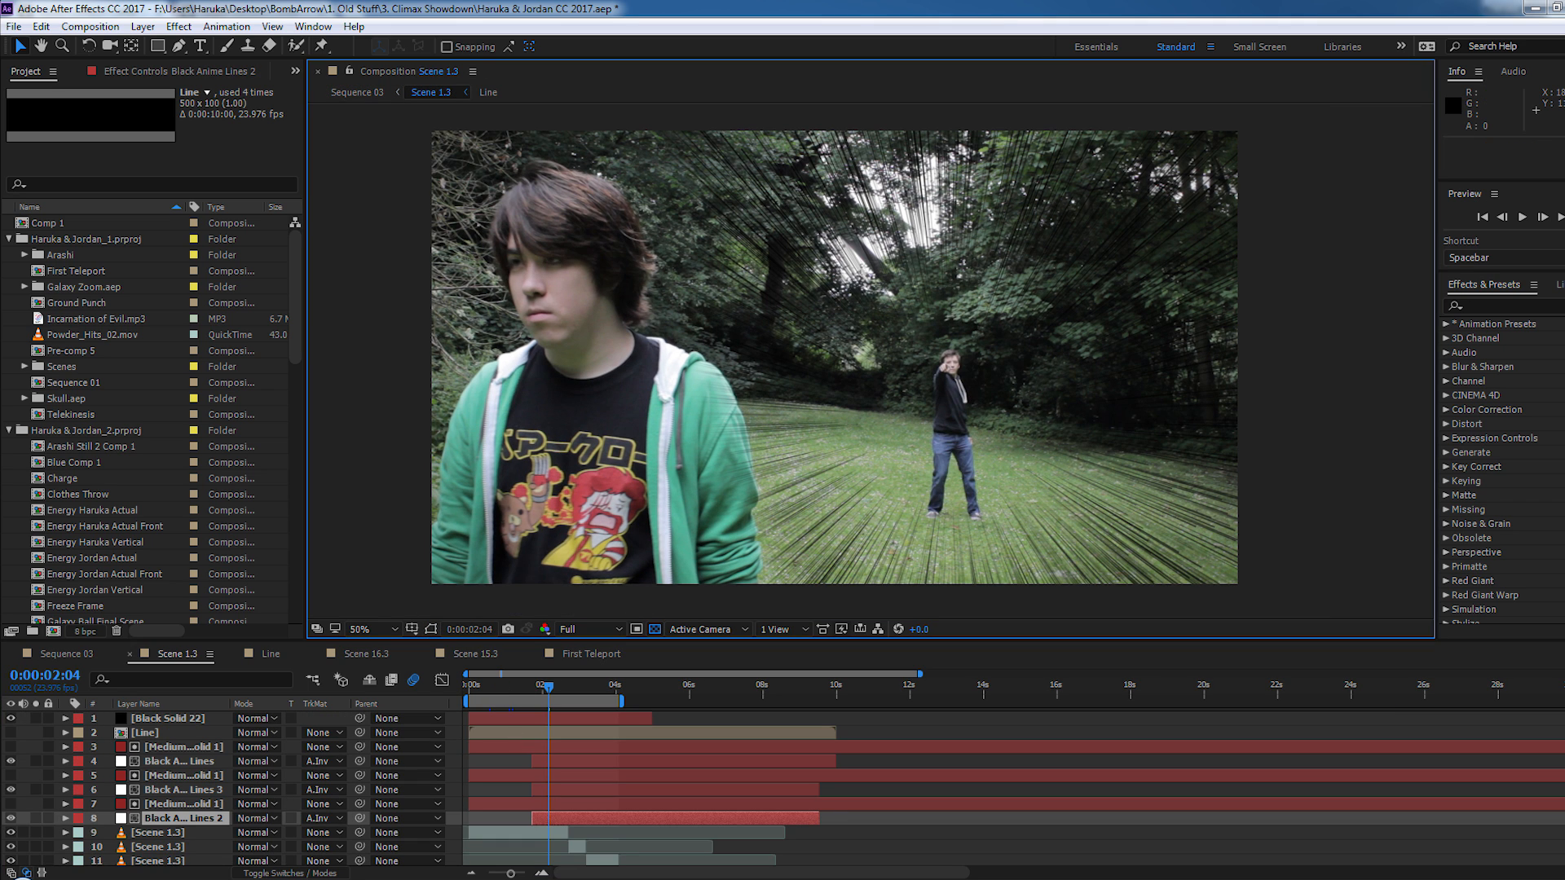
# - Open Scene 1.3 and examine the black speed lines around the background figure up close and at full frame
pyautogui.scroll(1, 881, 283)
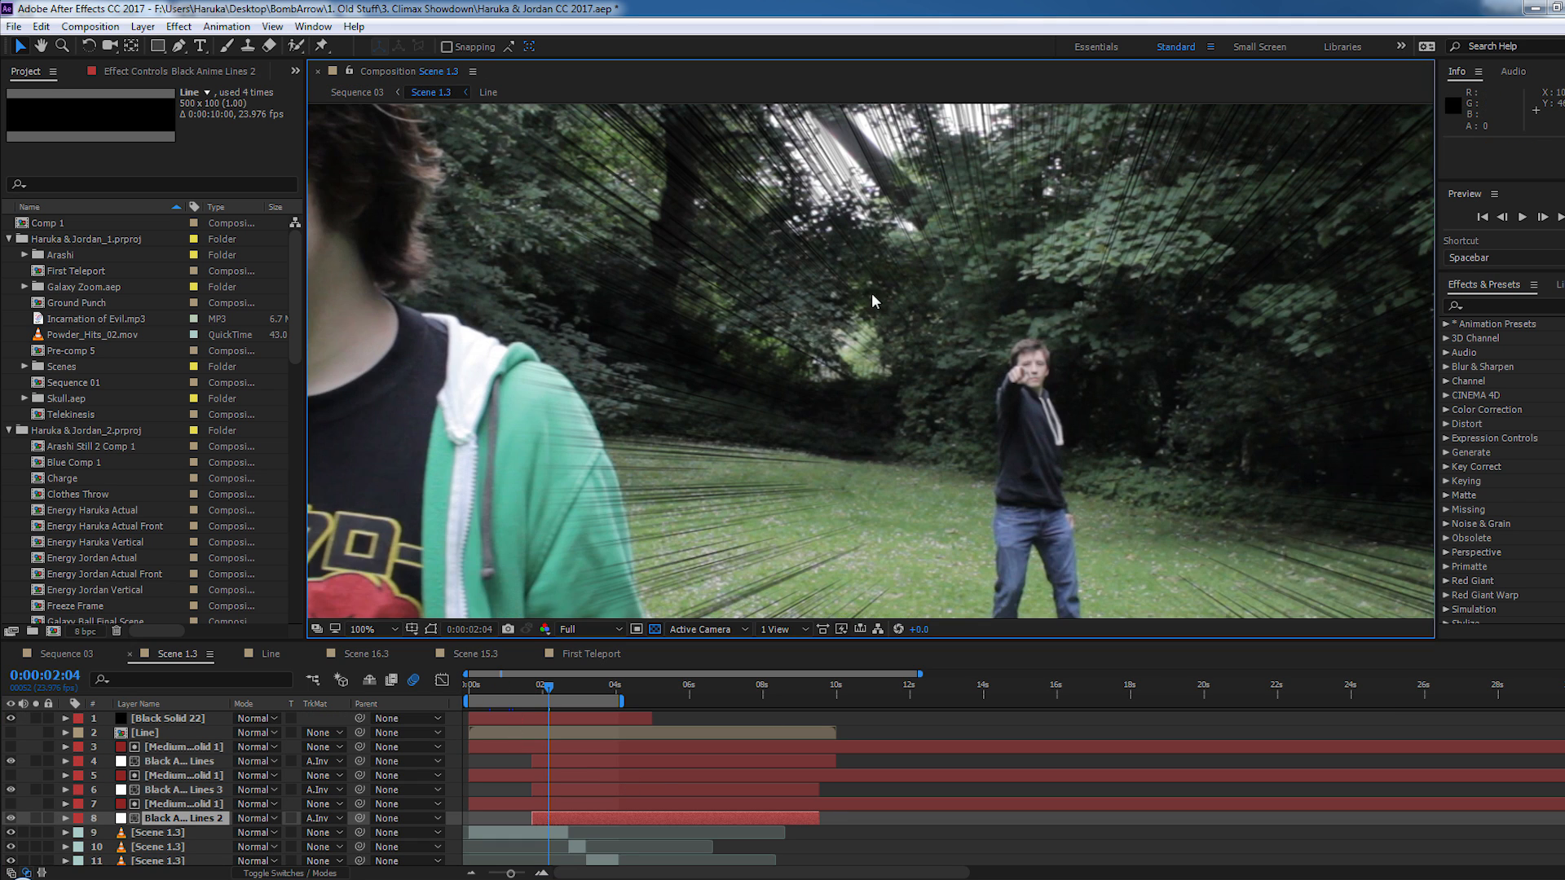
pyautogui.moveTo(892, 276); pyautogui.dragTo(879, 398)
pyautogui.moveTo(957, 208); pyautogui.dragTo(805, 357)
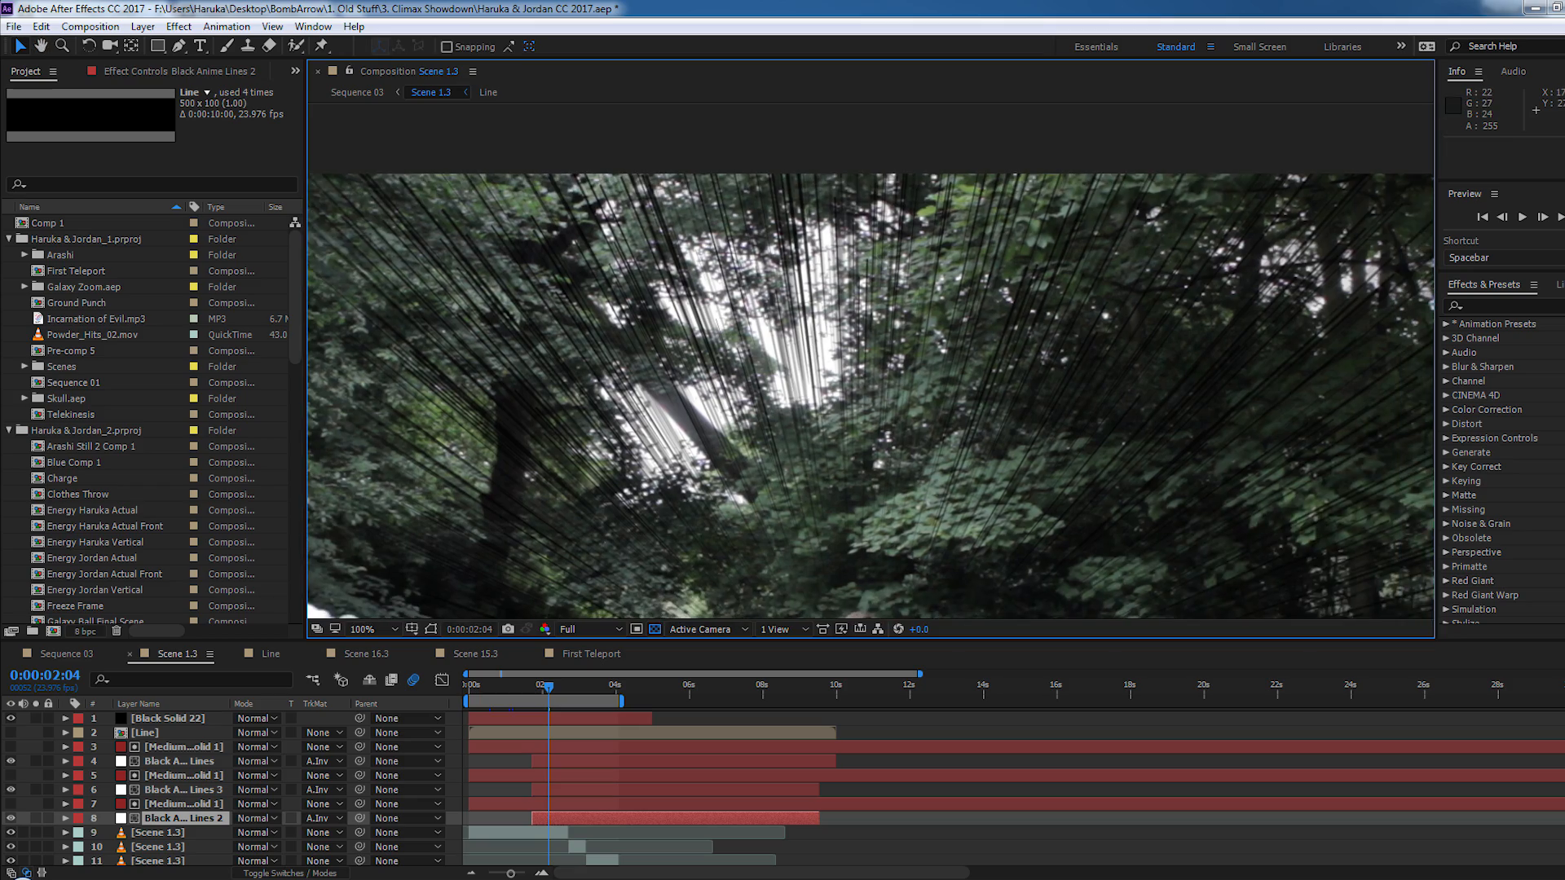
pyautogui.moveTo(1311, 532); pyautogui.dragTo(822, 320)
pyautogui.scroll(-1, 749, 415)
pyautogui.moveTo(751, 421); pyautogui.dragTo(967, 414)
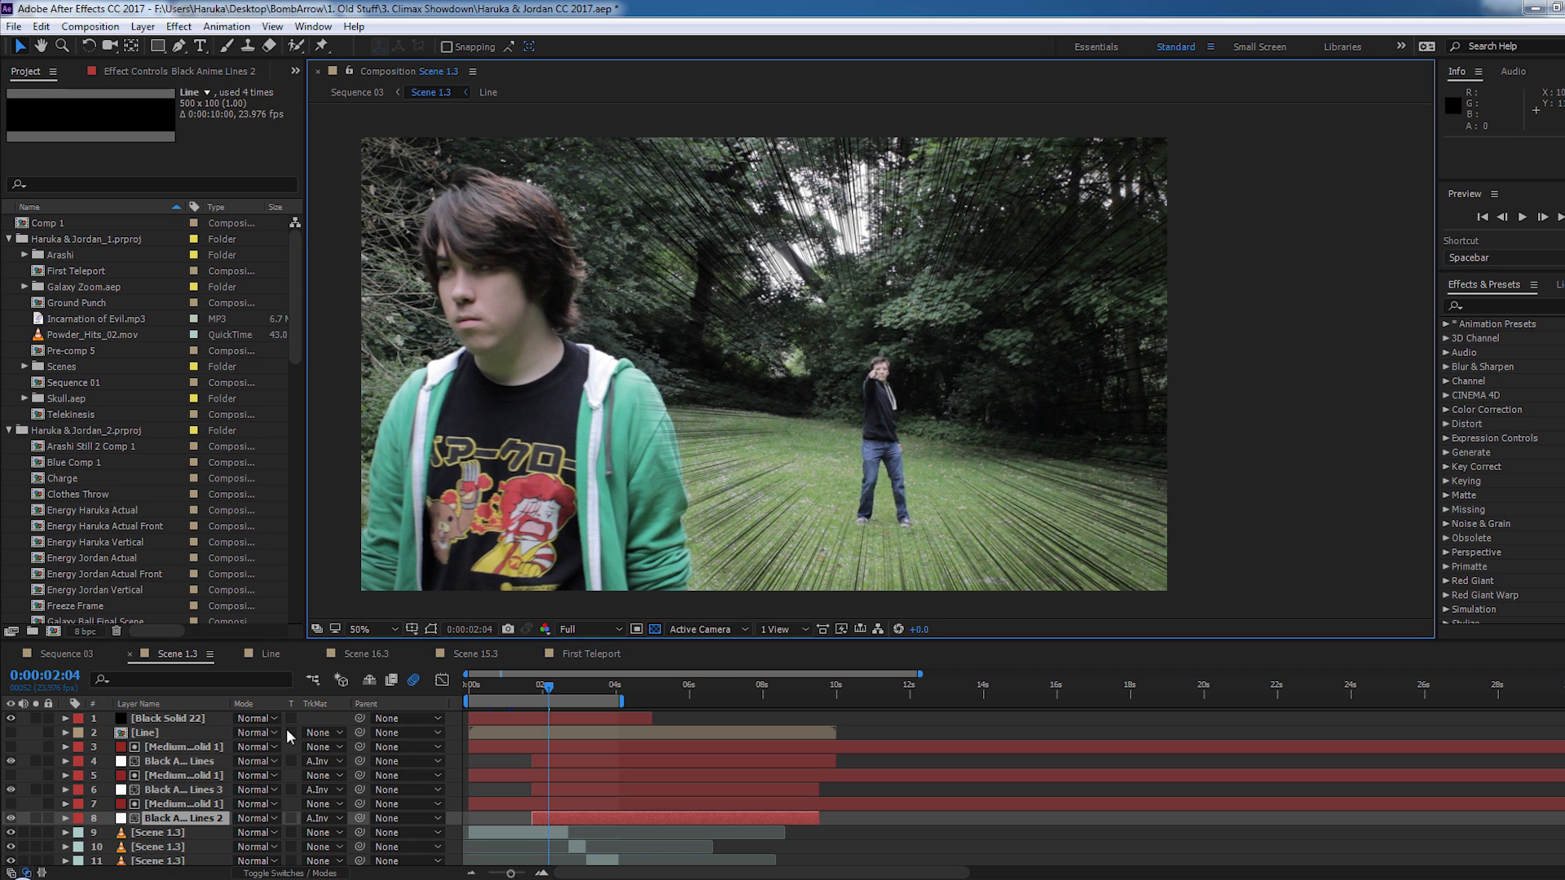
# - Open the Line composition and examine the tapered black line used for the speed lines
pyautogui.click(269, 653)
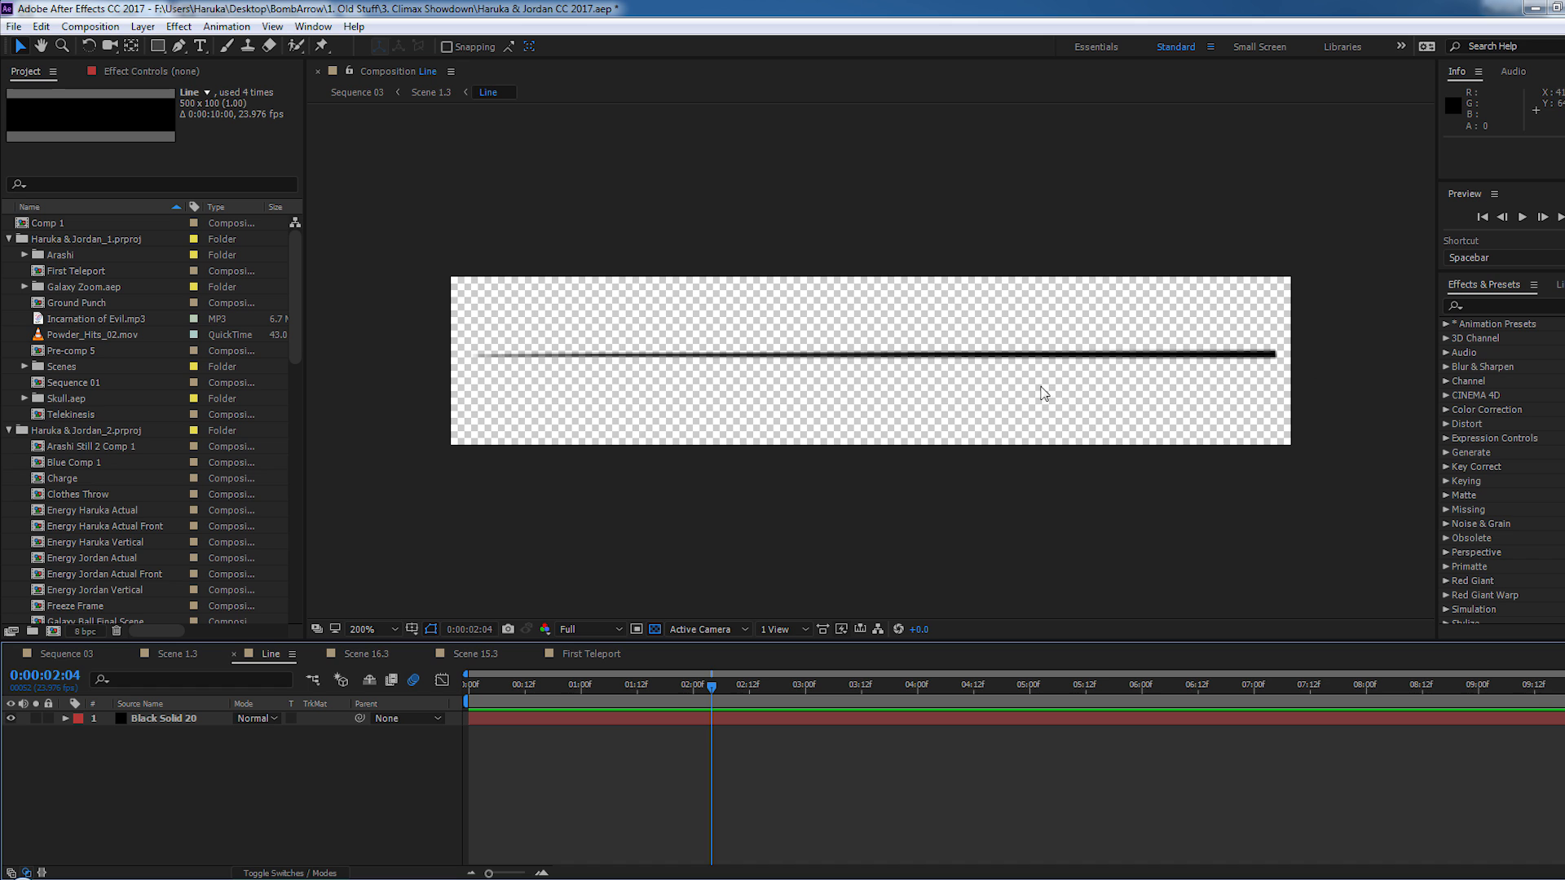
pyautogui.scroll(-2, 815, 393)
pyautogui.scroll(2, 818, 393)
pyautogui.moveTo(886, 360); pyautogui.dragTo(840, 384)
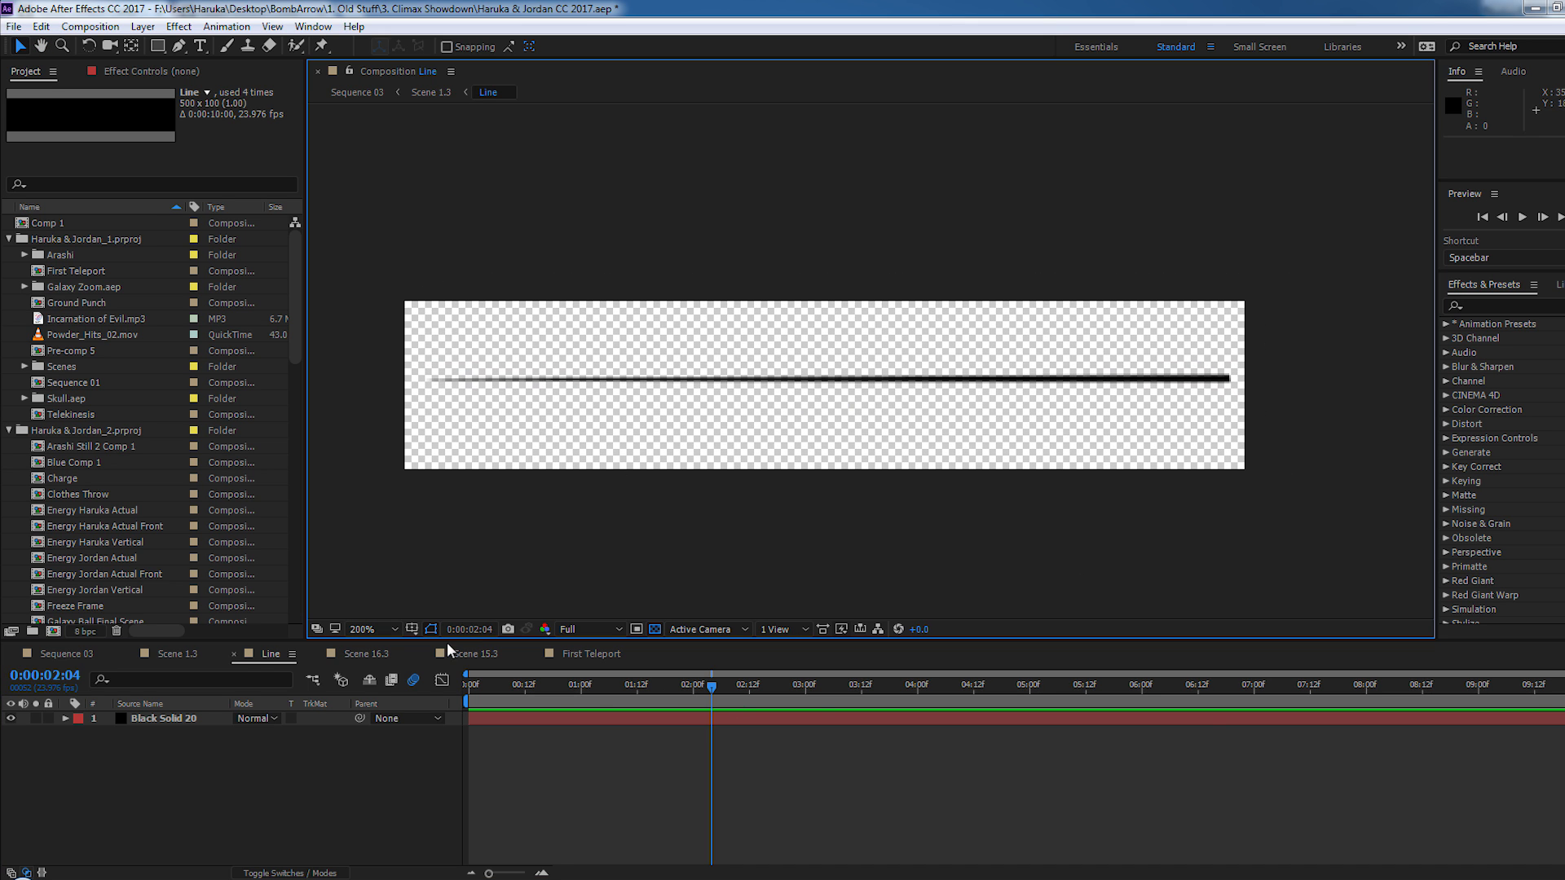
# - Return to Scene 1.3 and show the Particular effect settings of the Black Anime Lines 2 layer
pyautogui.click(183, 654)
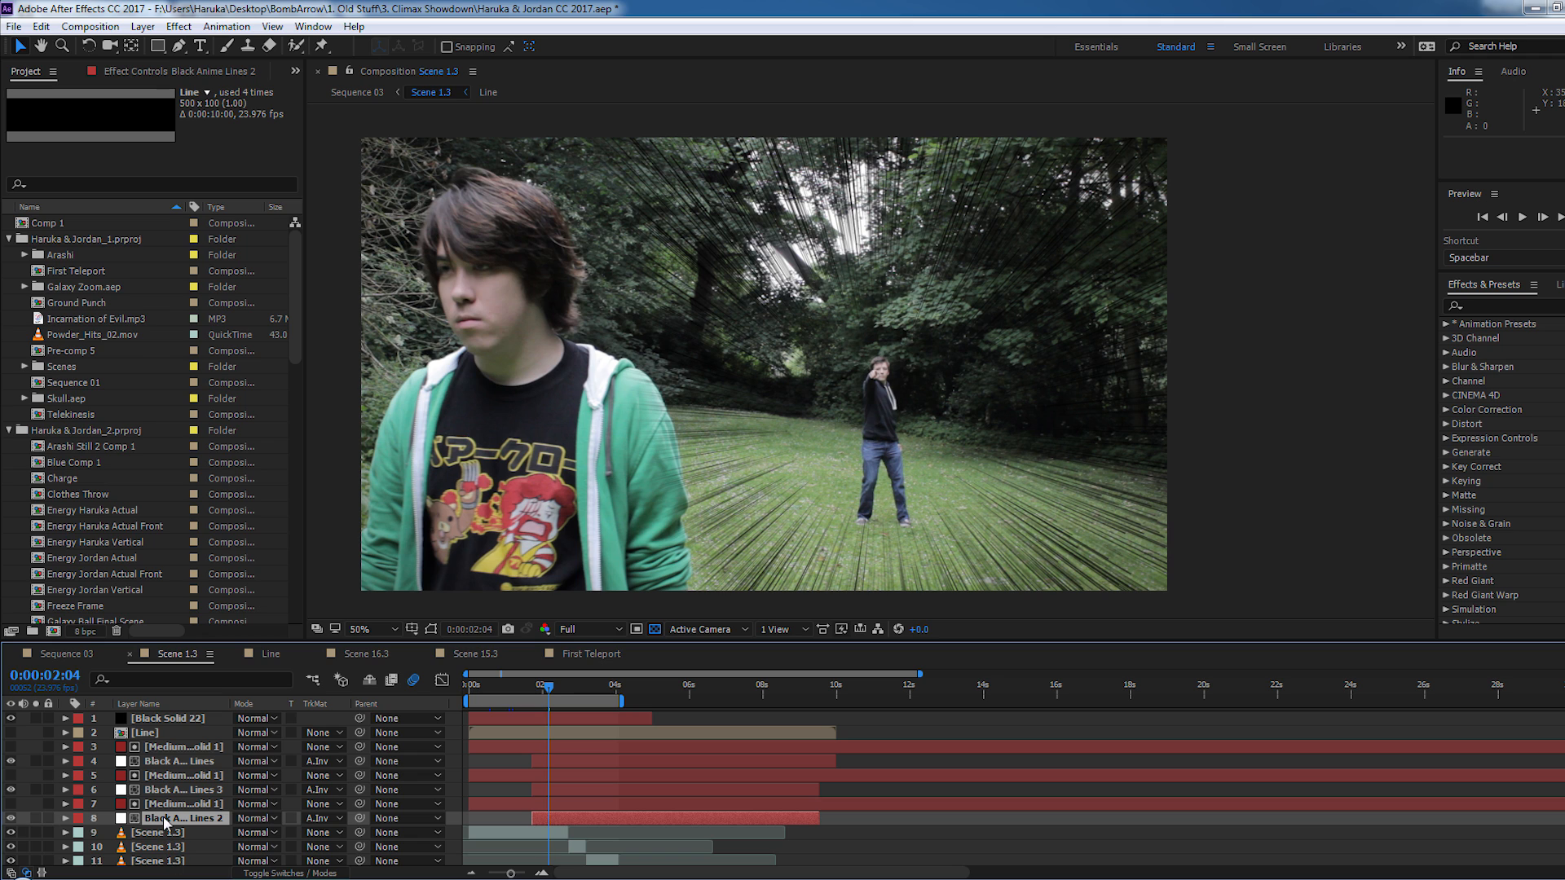
pyautogui.click(155, 75)
pyautogui.click(75, 106)
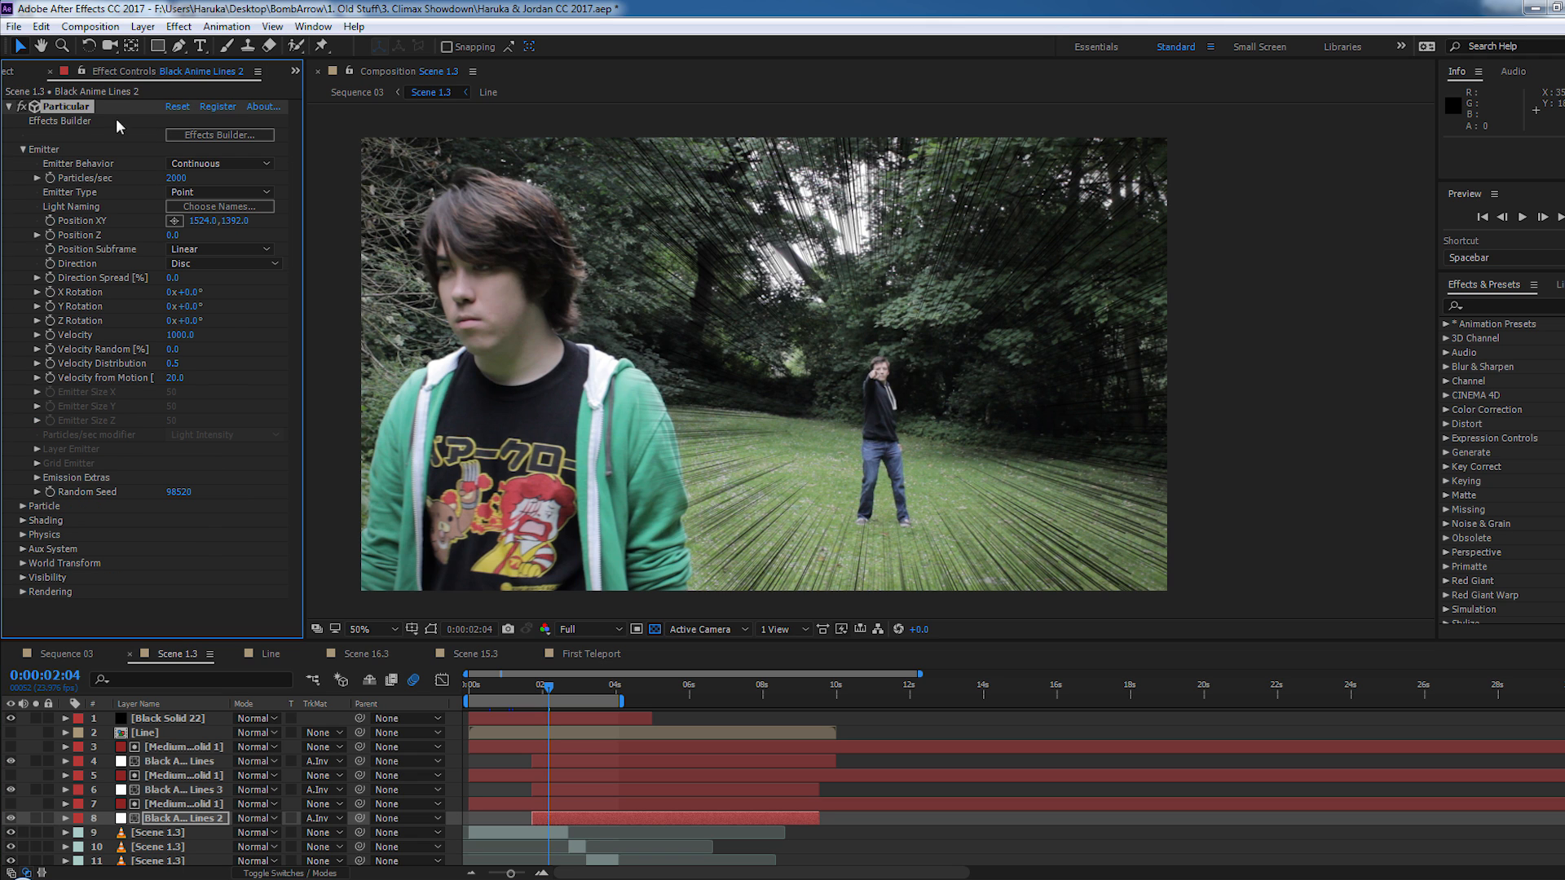
# - Solo the Black Anime Lines 2 layer and step one frame forward and back to inspect its particle lines
pyautogui.click(37, 818)
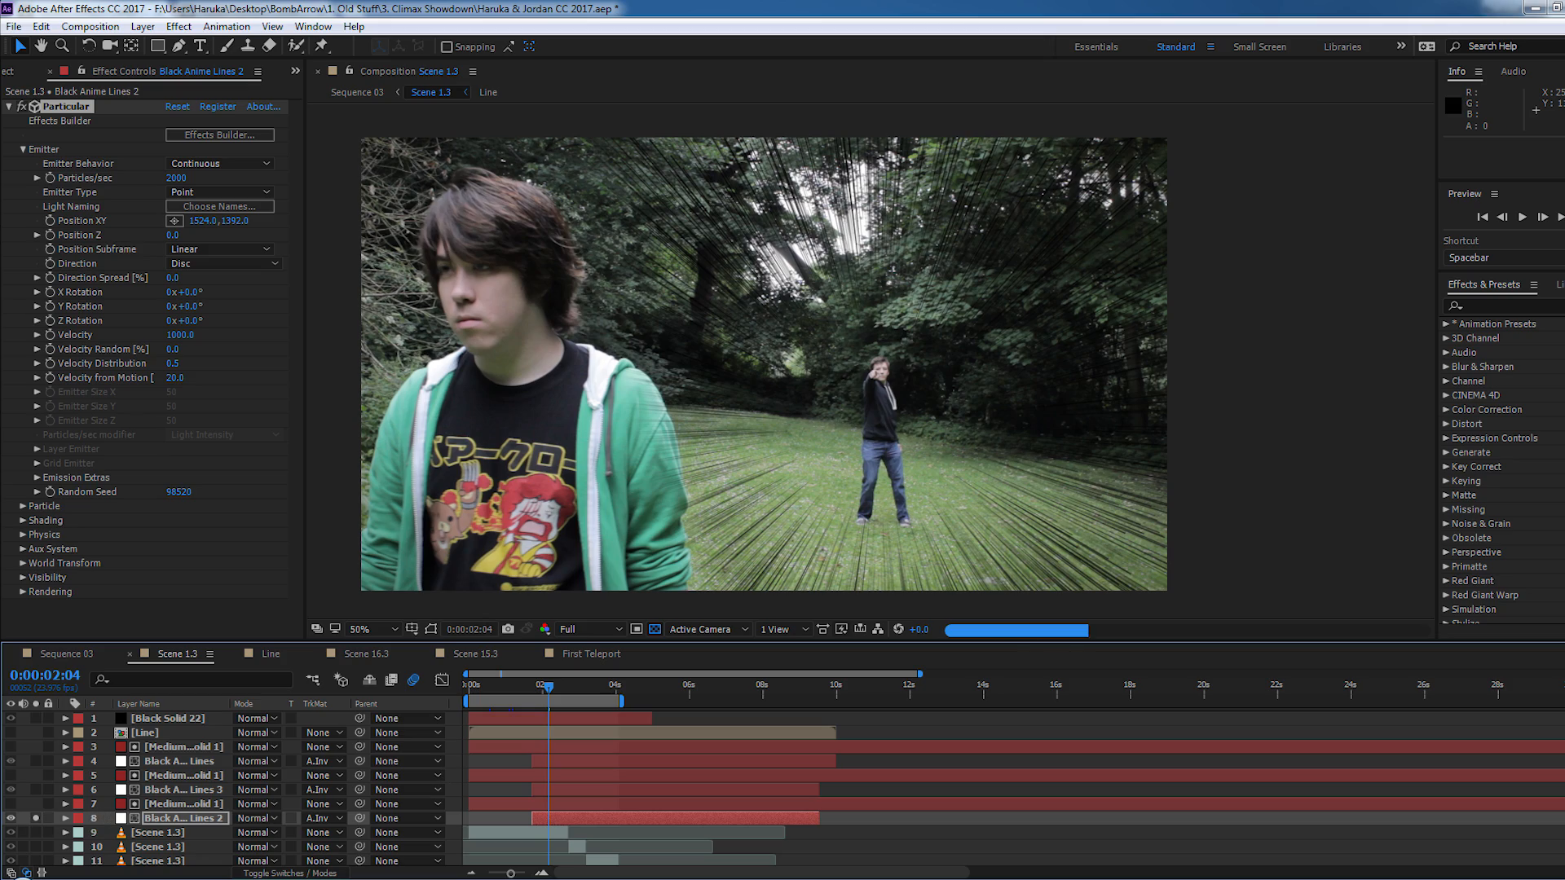
pyautogui.scroll(2, 720, 326)
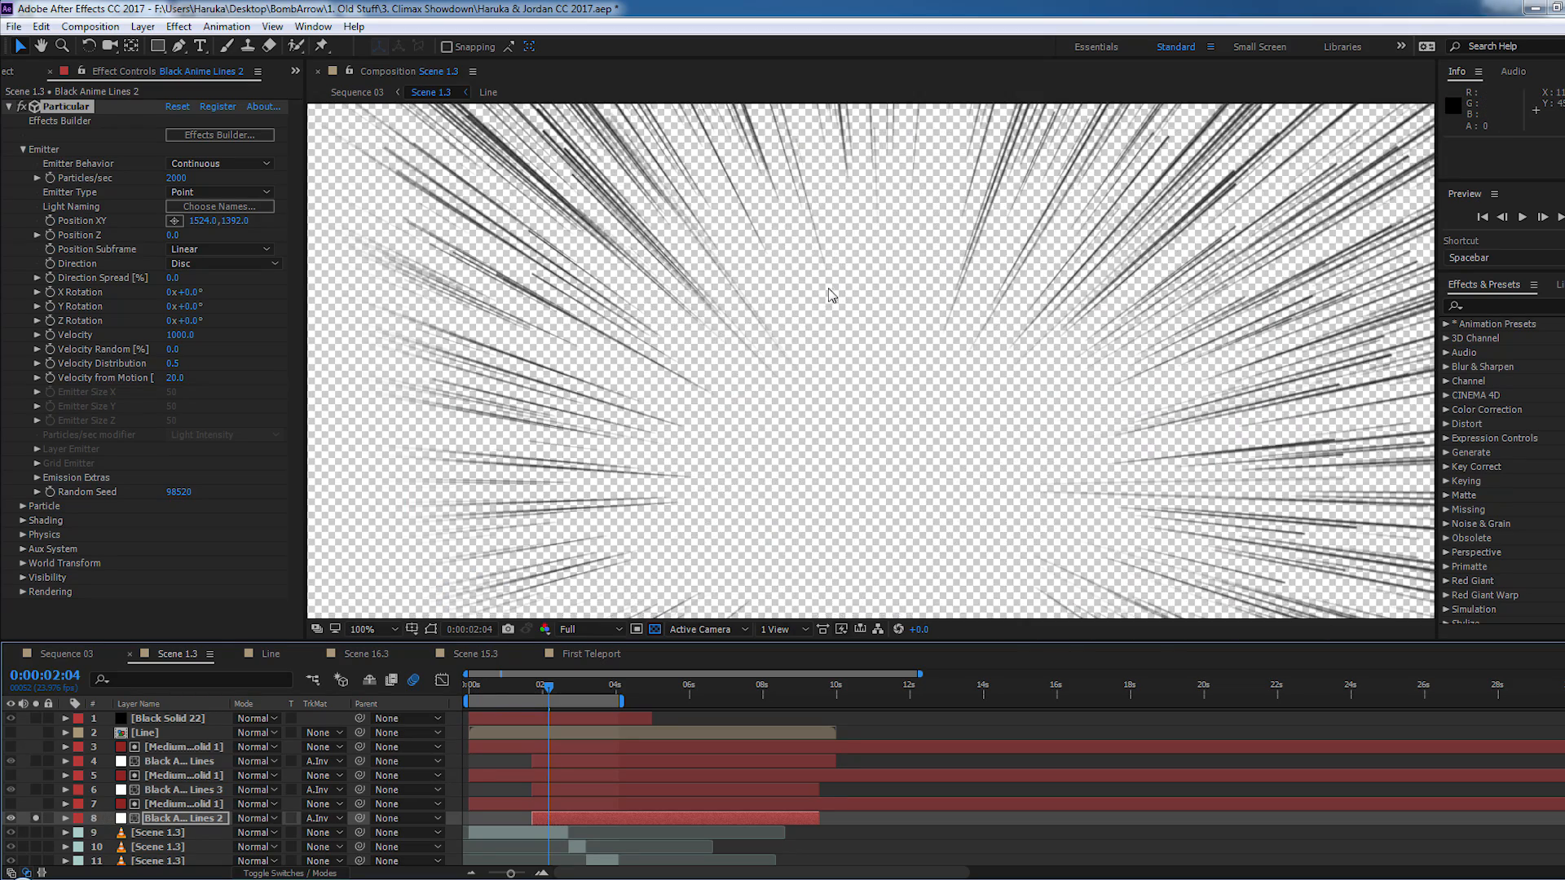
pyautogui.scroll(-2, 720, 418)
pyautogui.press('pagedown')
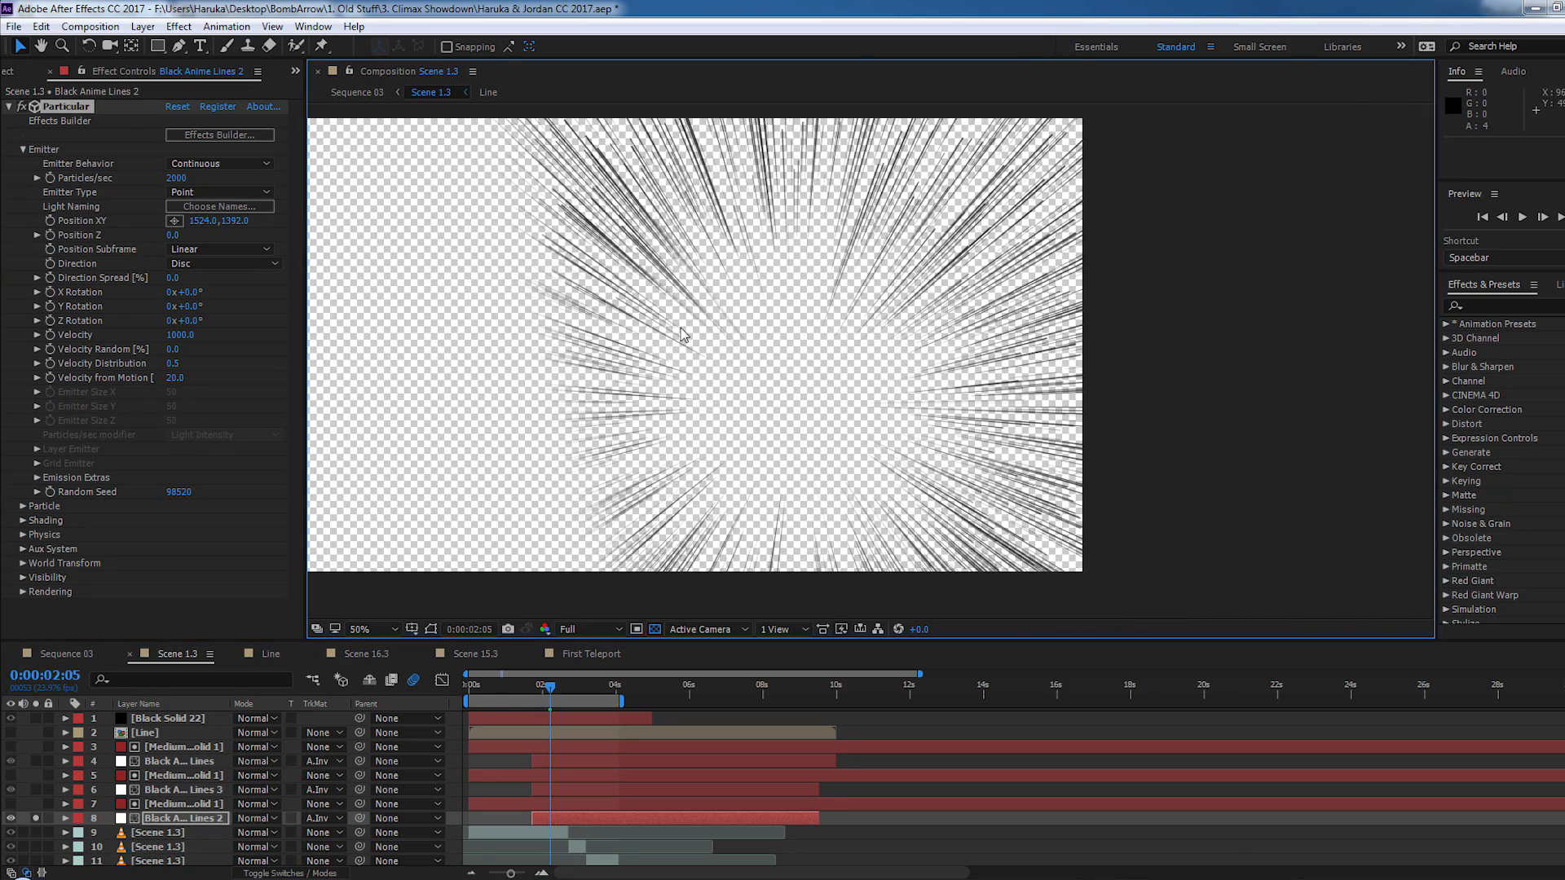
pyautogui.press('pageup')
# - Reveal the expressions on Black Anime Lines 2 and widen the layer name column so the property names are readable
pyautogui.click(214, 816)
pyautogui.press('e')
pyautogui.press('e')
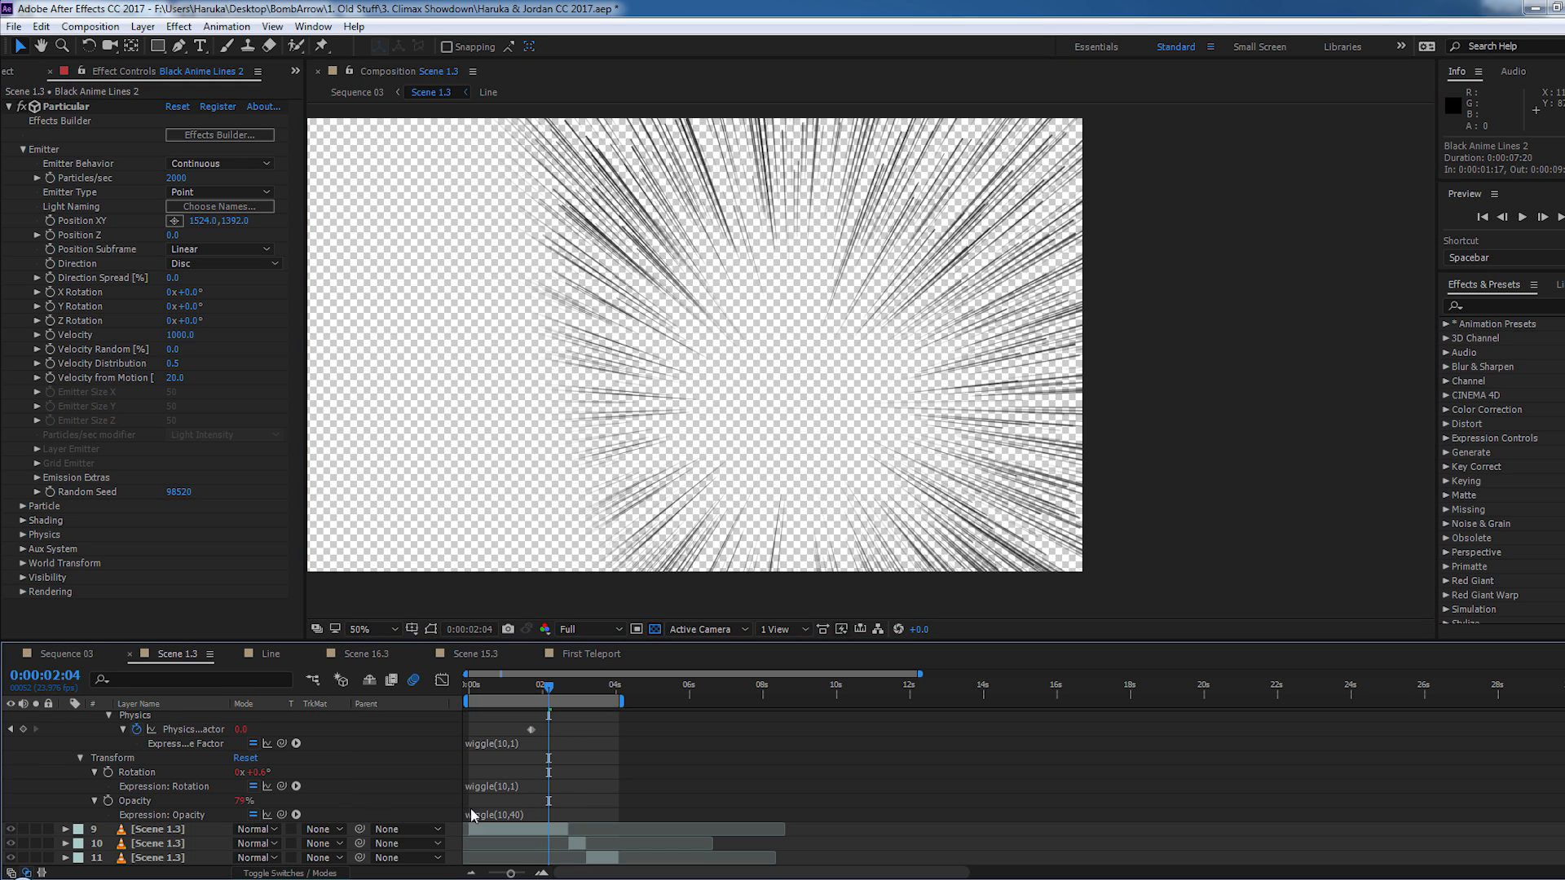
pyautogui.click(206, 731)
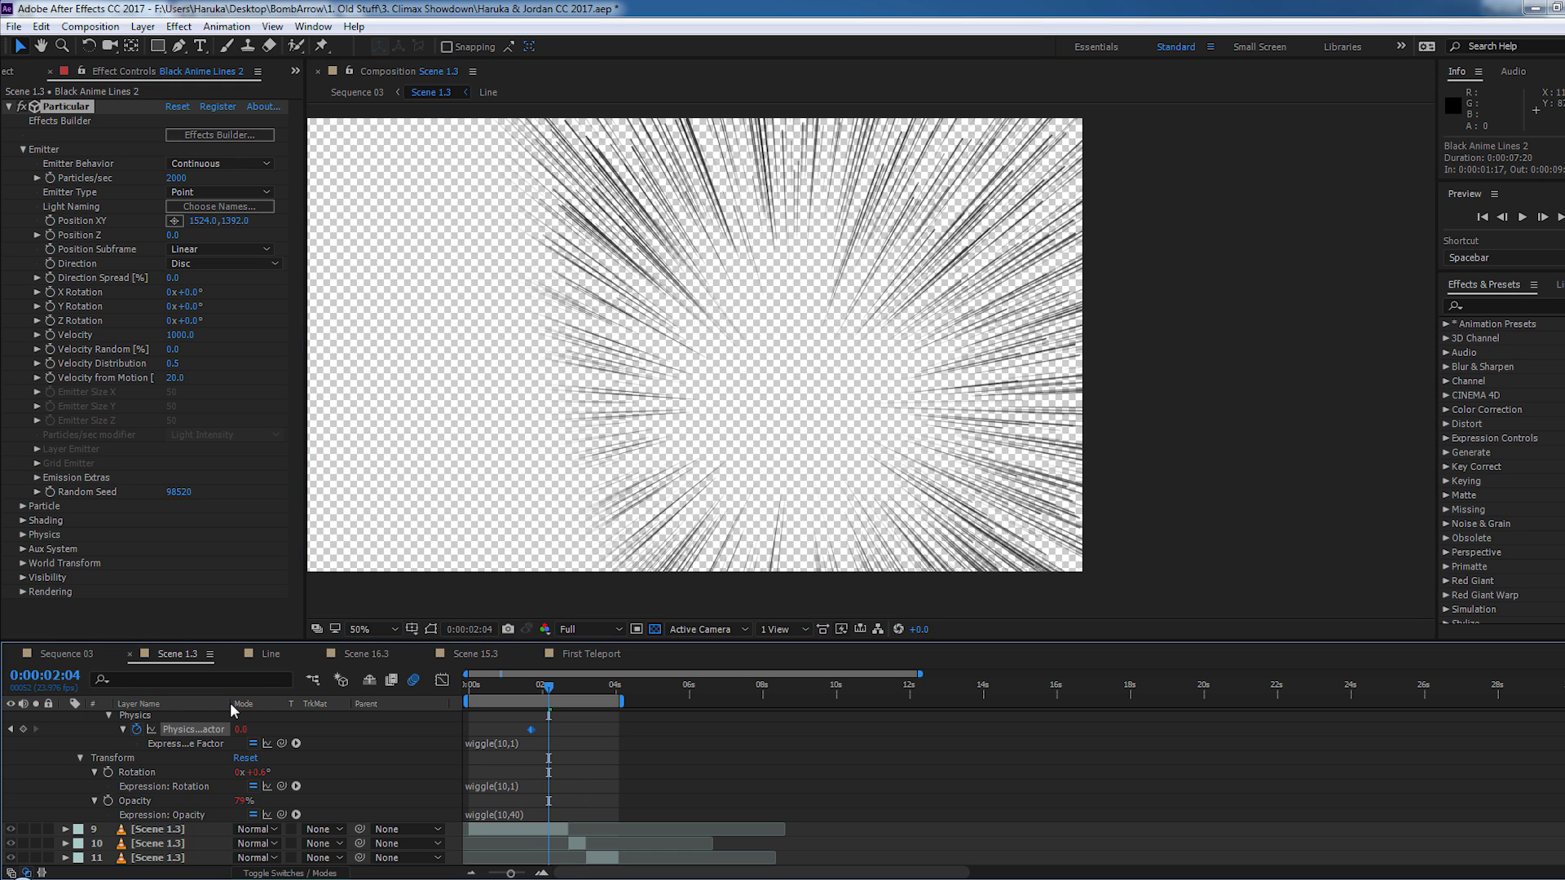
pyautogui.moveTo(232, 706); pyautogui.dragTo(290, 704)
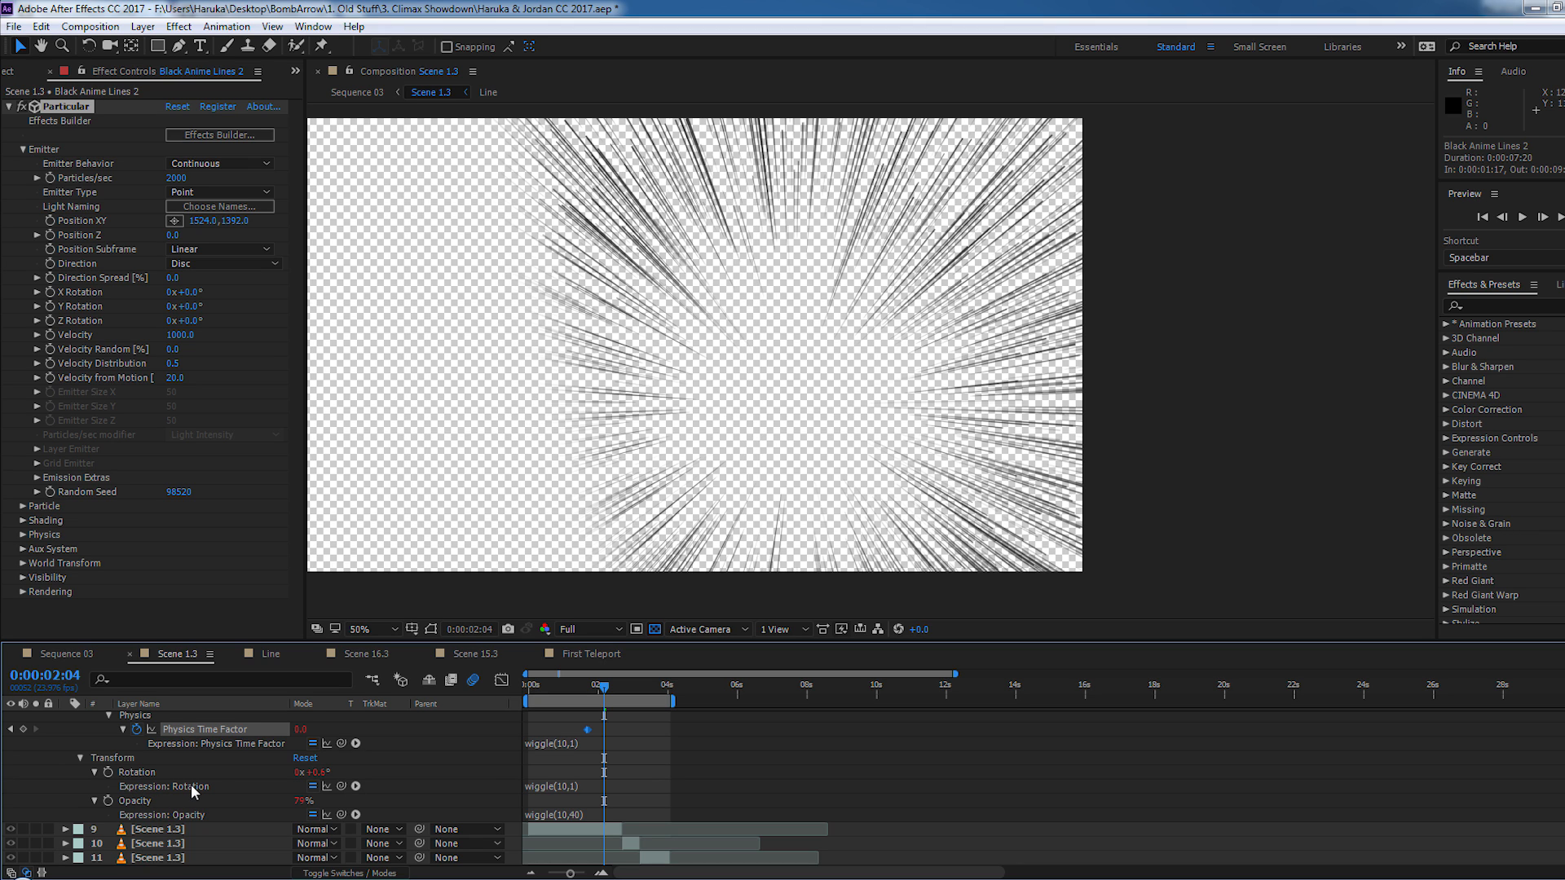
# - Compare the frames around 0:00:02:04 to check the wiggle motion, and collapse the layer's properties
pyautogui.press('pageup')
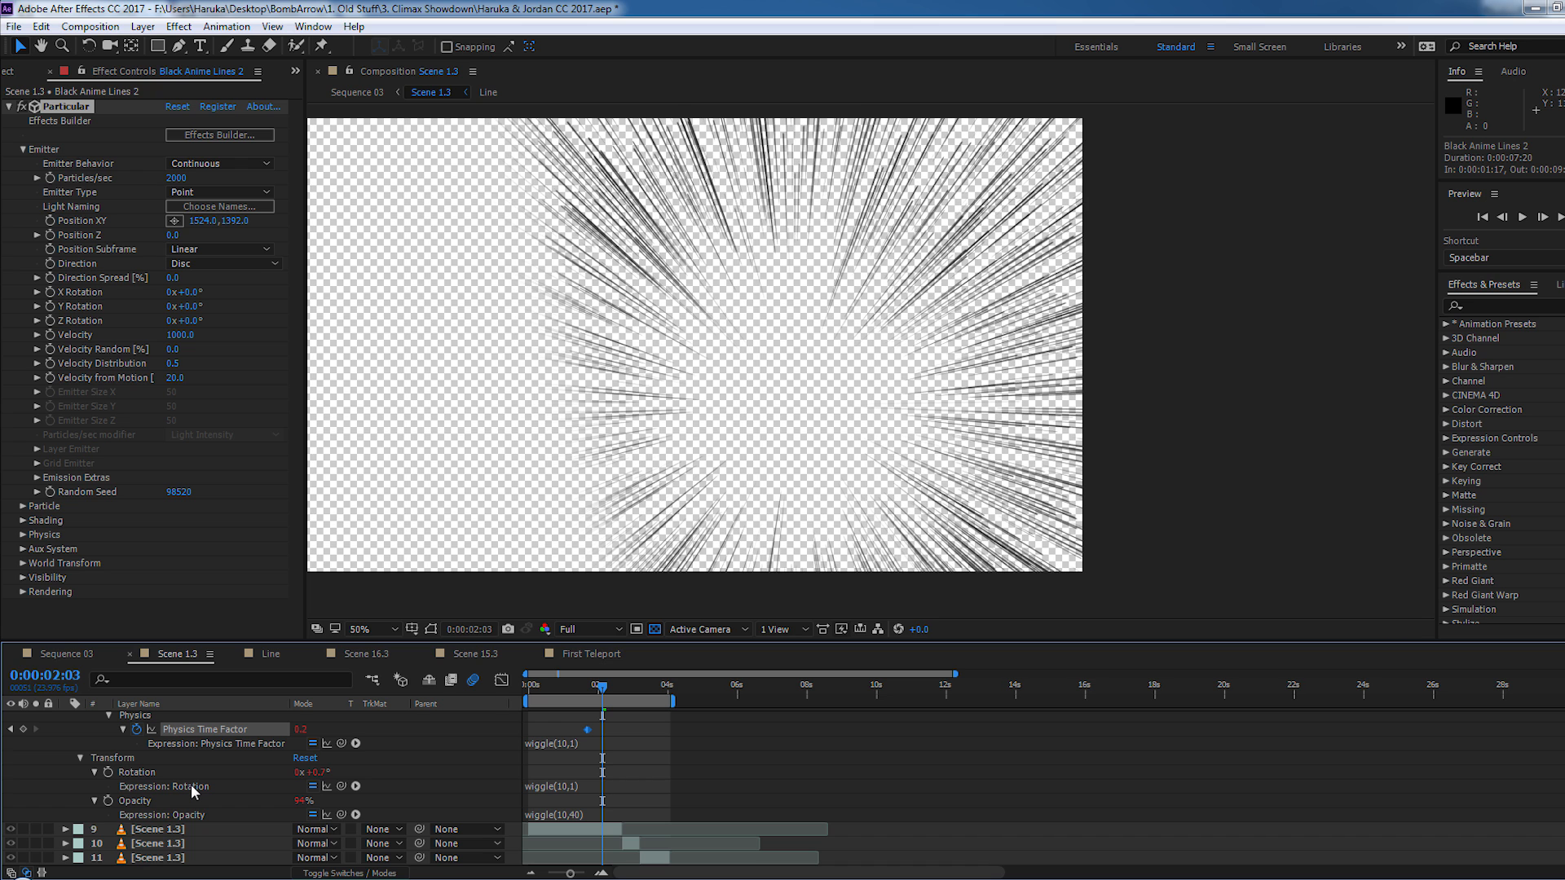
pyautogui.press('pagedown')
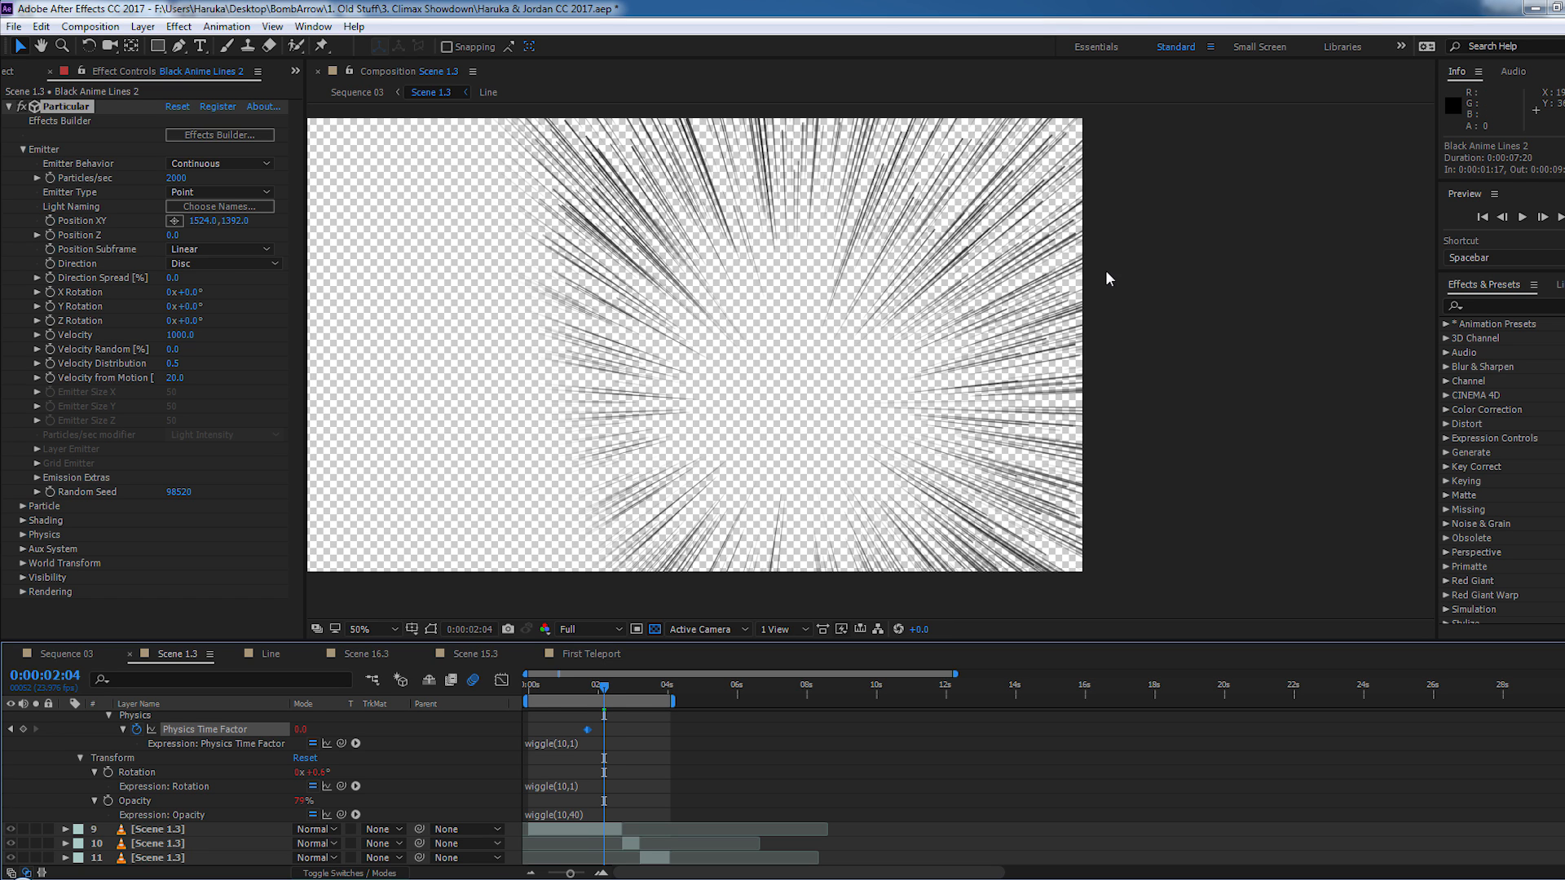
pyautogui.press('pagedown')
pyautogui.press('pageup')
pyautogui.press('u')
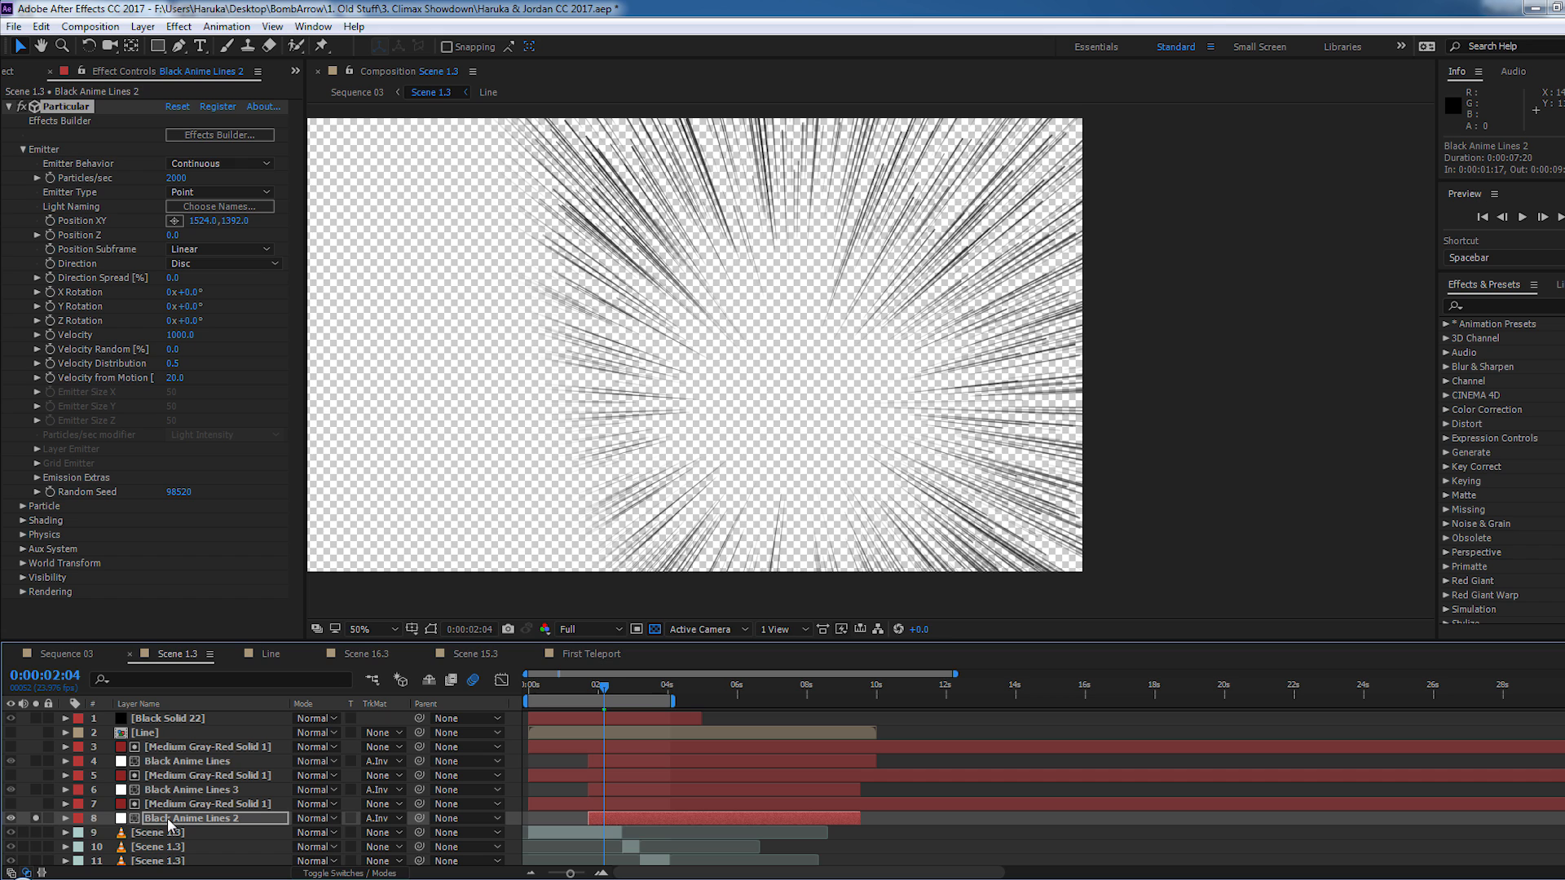
# - Select the three Black Anime Lines layers together to point them out, and turn off the solo on Black Anime Lines 2
pyautogui.click(163, 792)
pyautogui.click(173, 762)
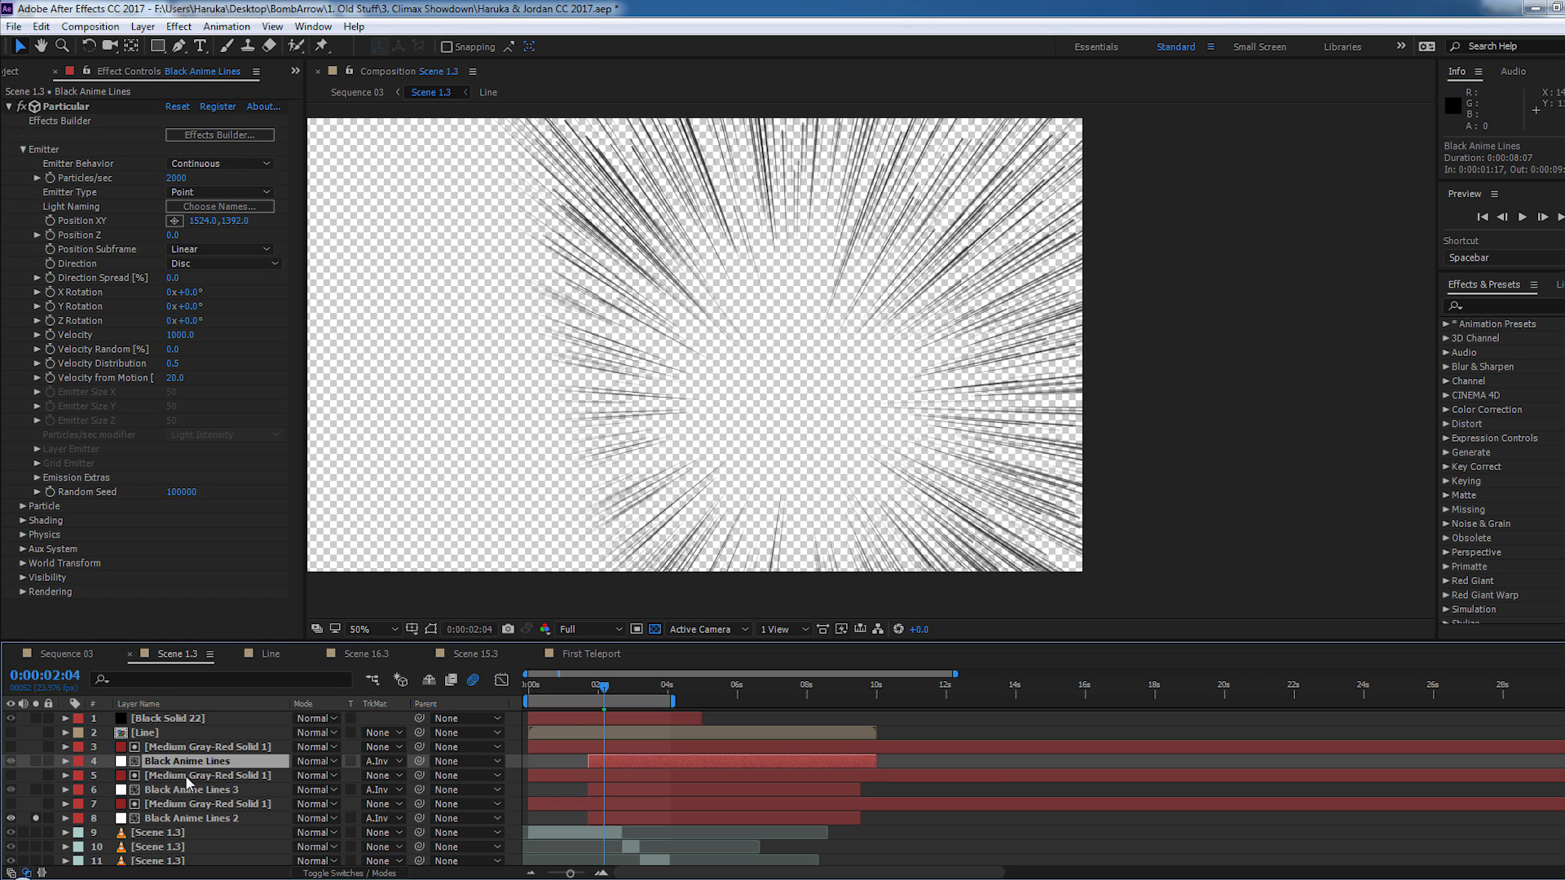
pyautogui.keyDown('ctrl'); pyautogui.click(198, 791); pyautogui.keyUp('ctrl')
pyautogui.keyDown('ctrl'); pyautogui.click(199, 817); pyautogui.keyUp('ctrl')
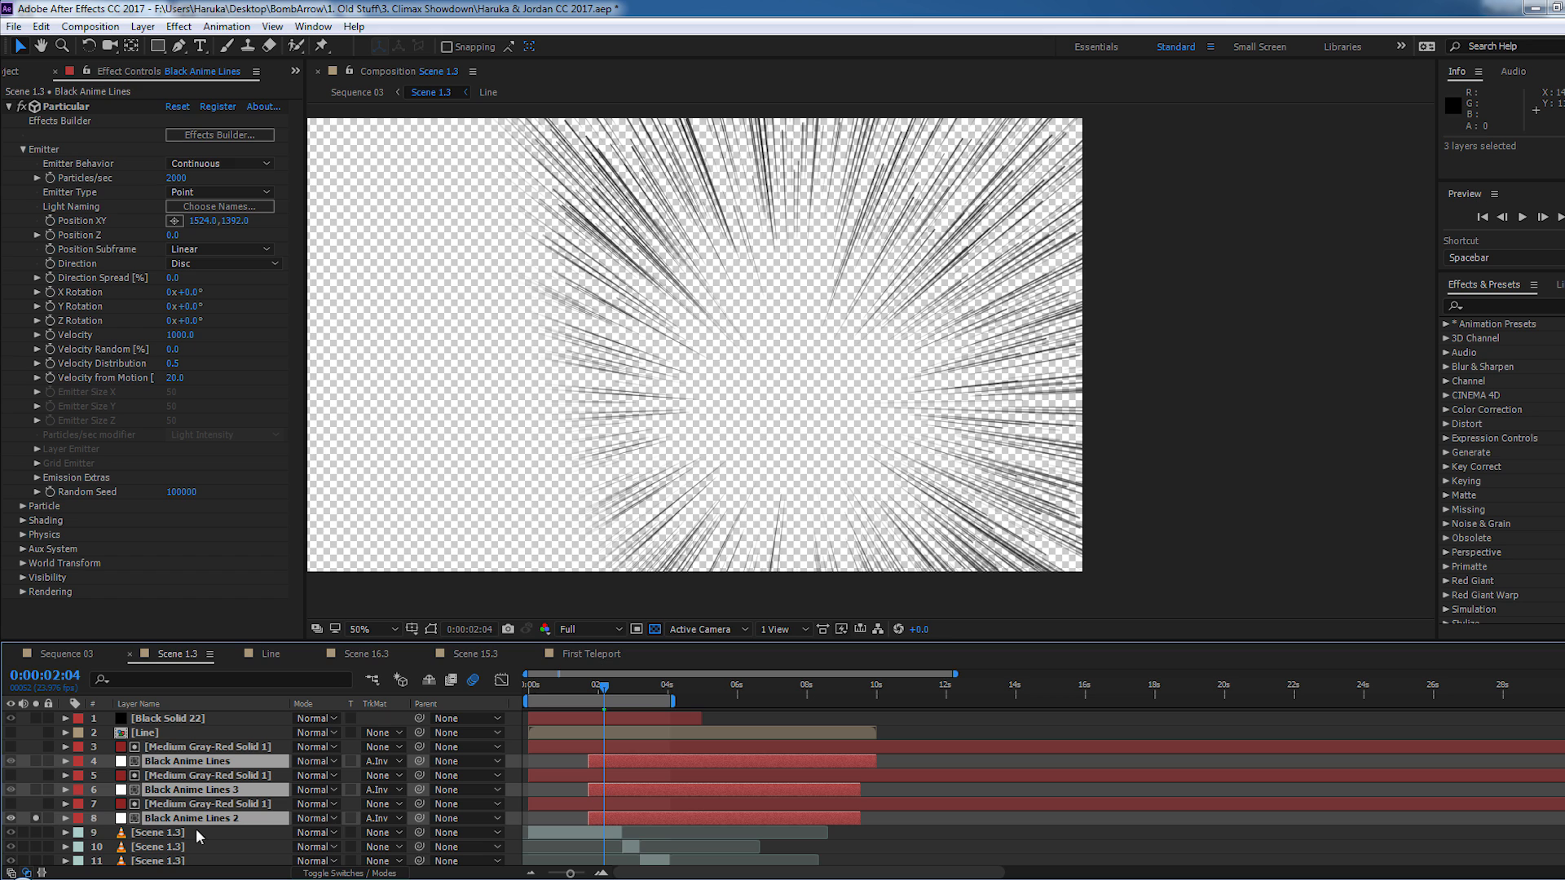
pyautogui.click(229, 725)
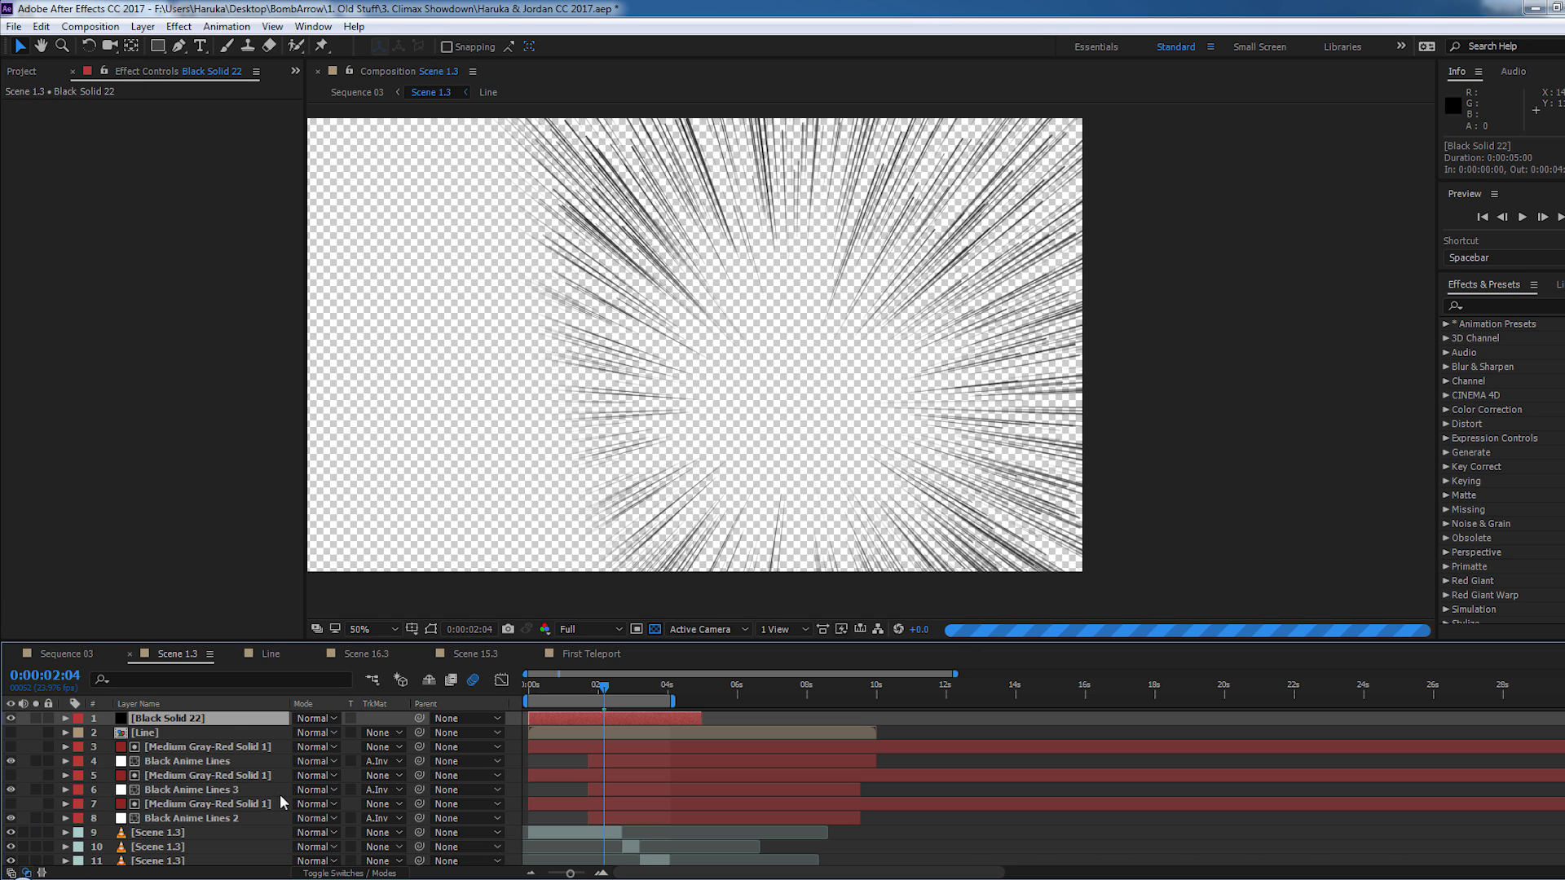
pyautogui.click(199, 817)
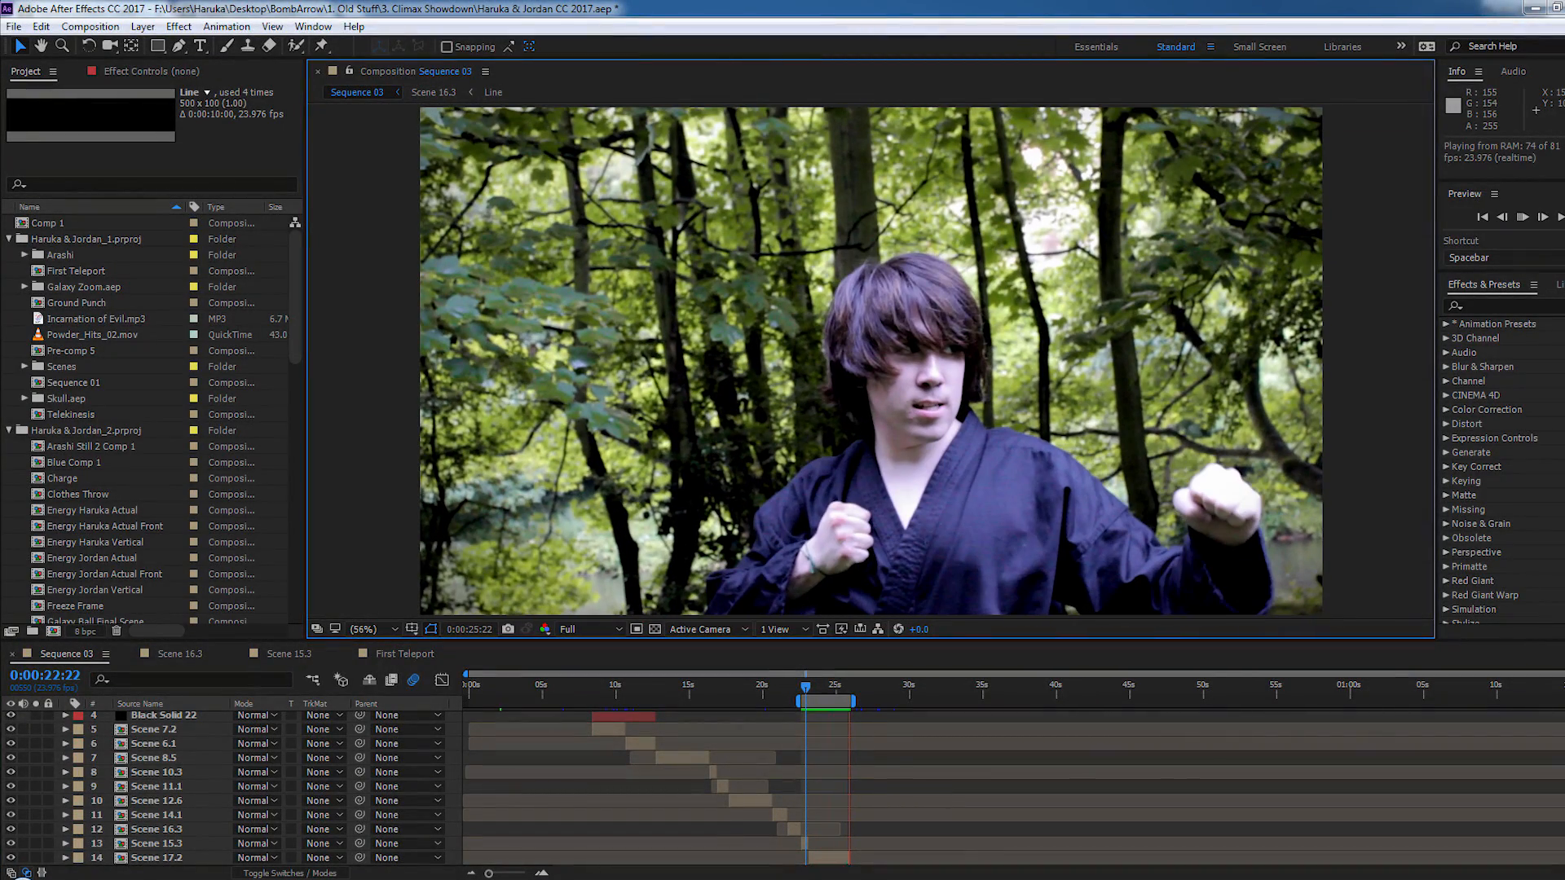
# - Step back and forth through the Sequence 03 frames around 0:00:23:00 to 0:00:23:05, examining the cut from Scene 15.3 to Scene 17.2
pyautogui.moveTo(806, 689); pyautogui.dragTo(809, 693)
pyautogui.moveTo(824, 698); pyautogui.dragTo(807, 701)
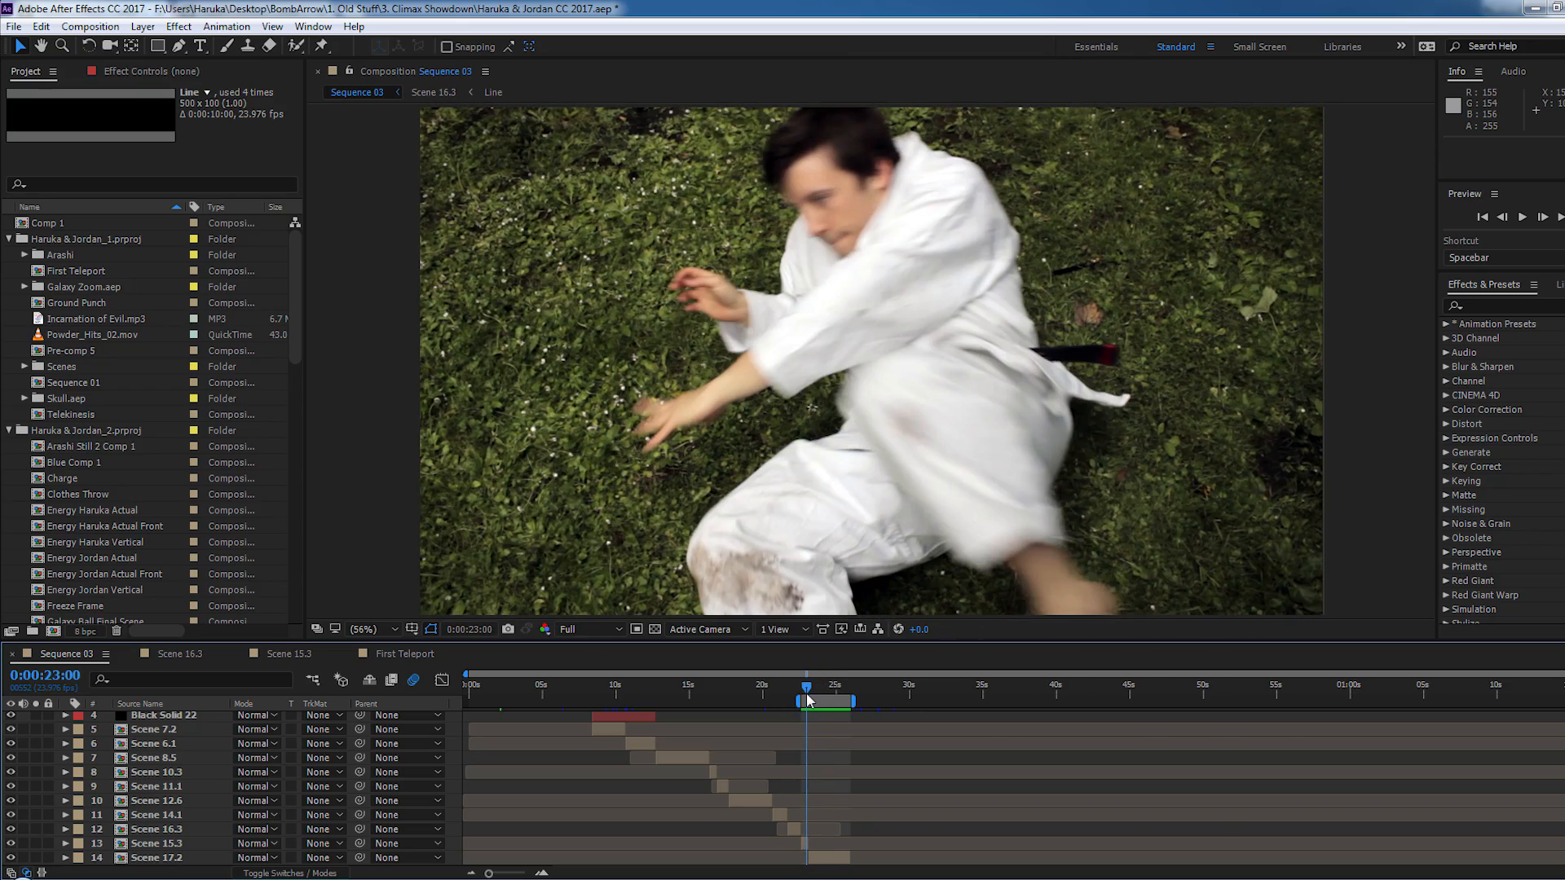
pyautogui.press('pagedown')
pyautogui.press('pagedown')
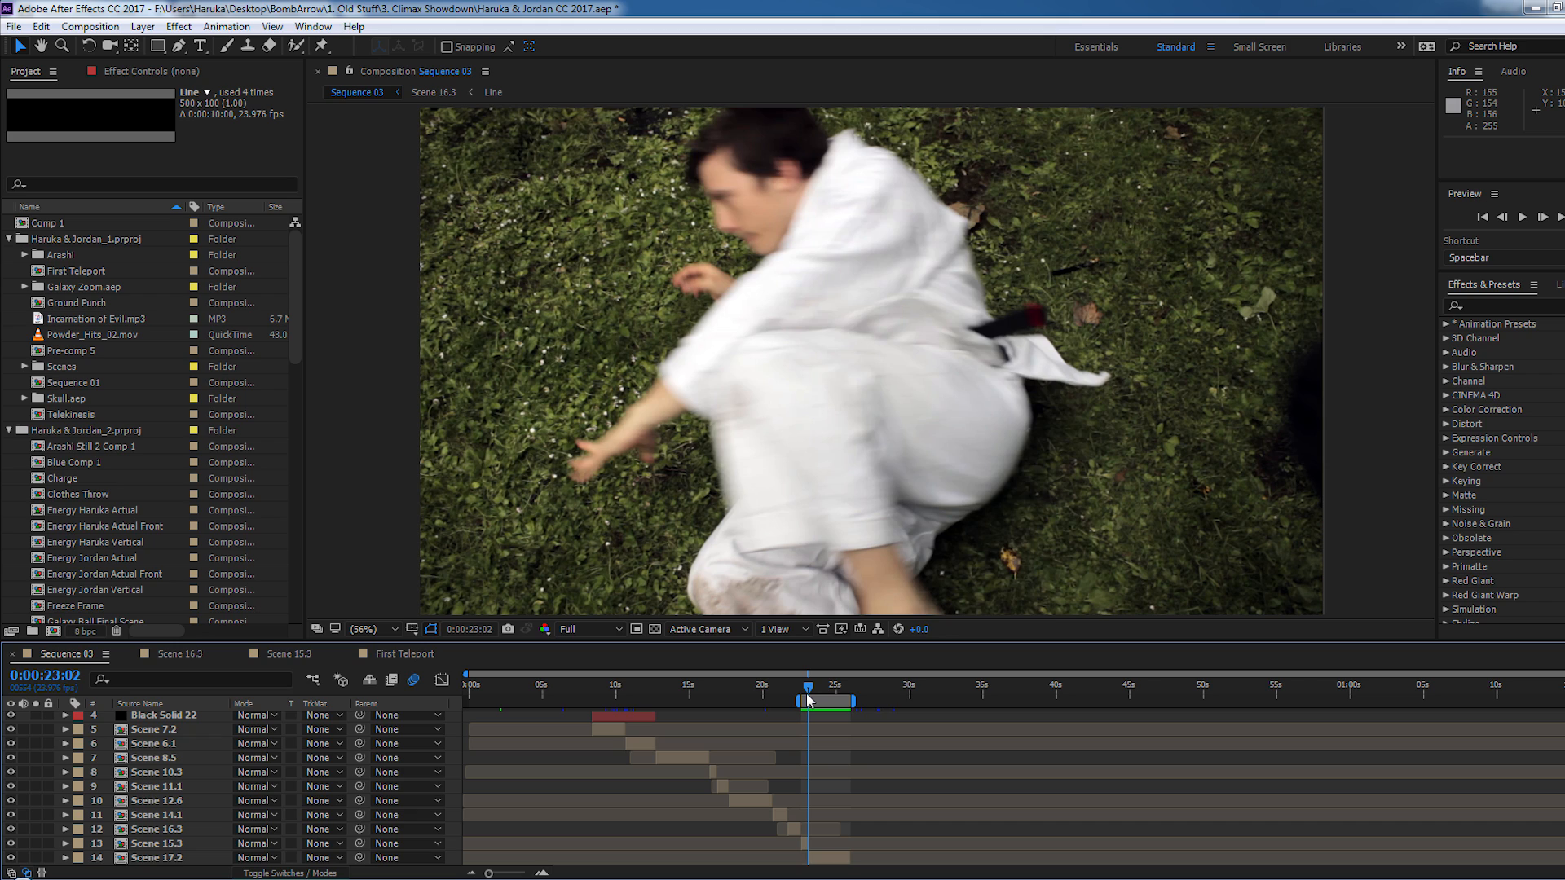
pyautogui.press('pagedown')
pyautogui.press('pagedown')
pyautogui.press('pagedown')
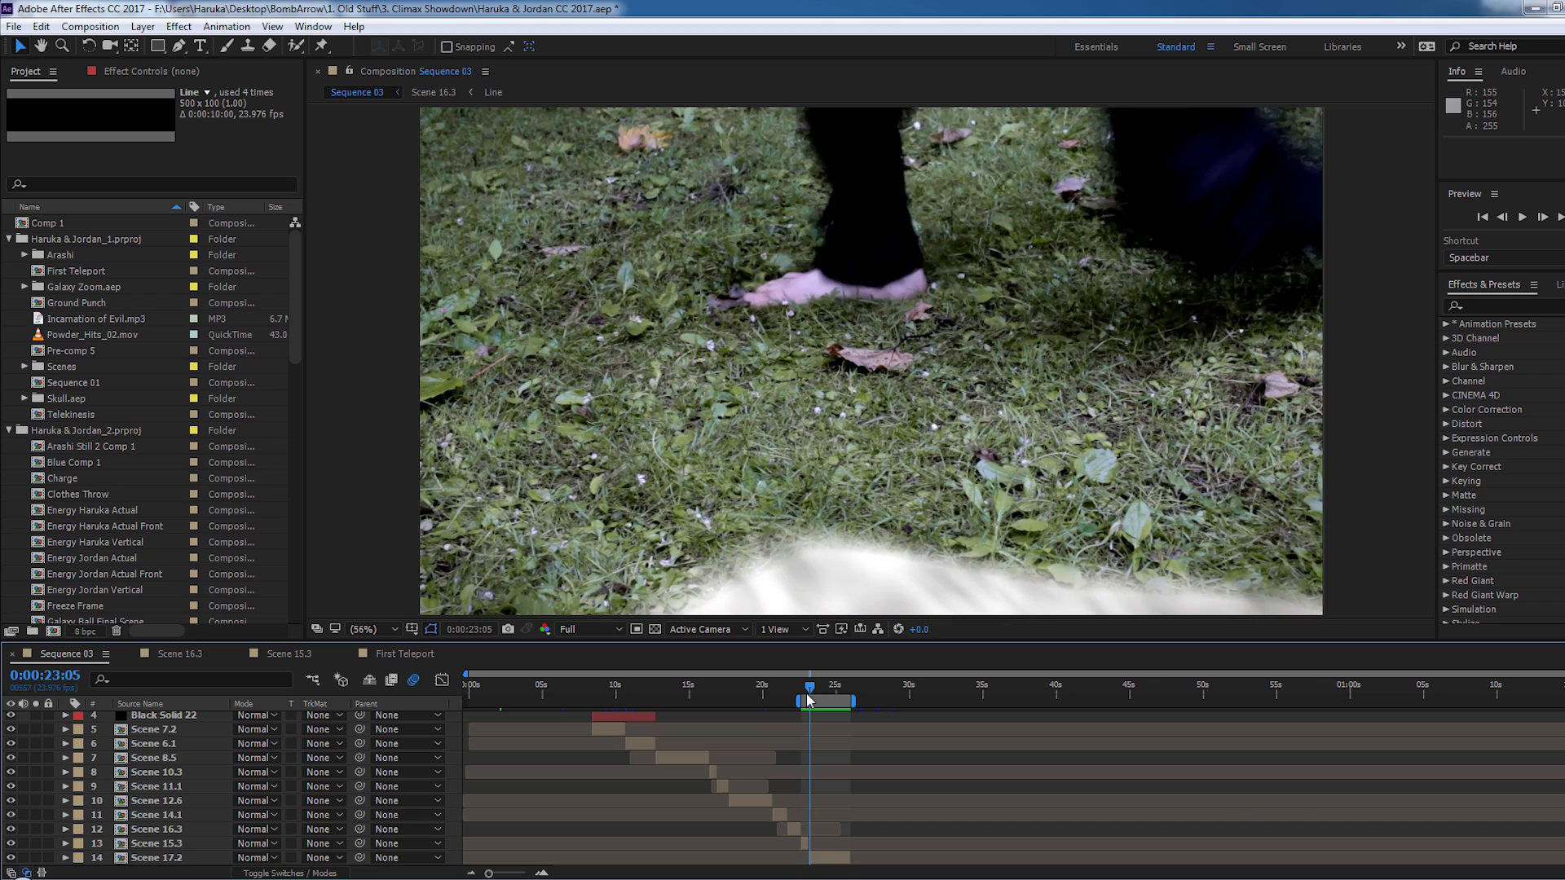
pyautogui.press('pageup')
pyautogui.press('pageup')
pyautogui.press('pageup')
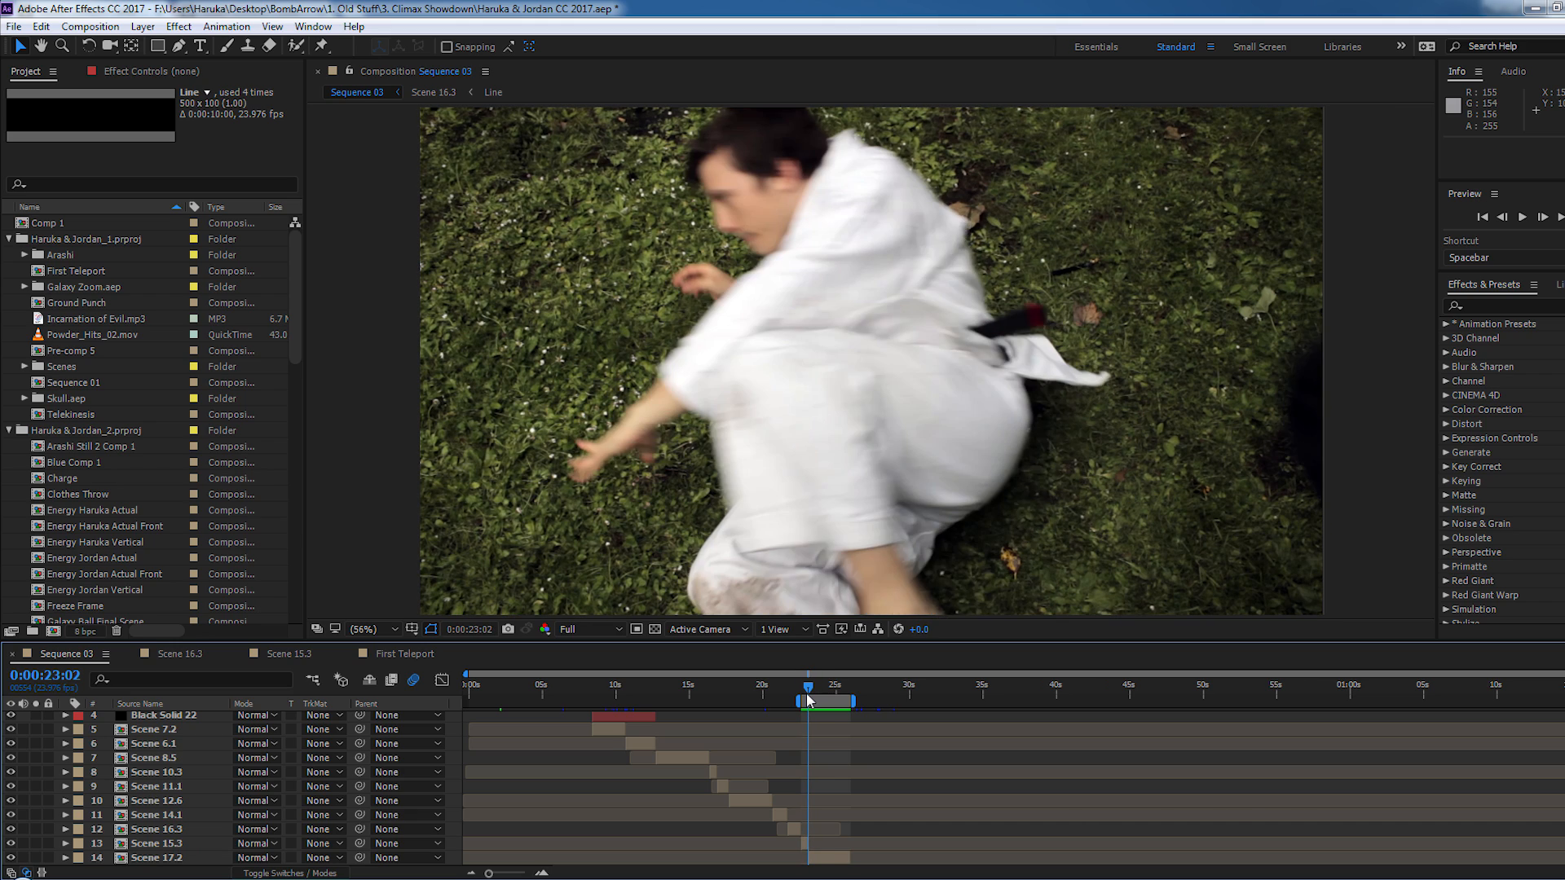
pyautogui.press('pagedown')
pyautogui.press('pagedown')
pyautogui.press('pagedown')
pyautogui.press('pagedown')
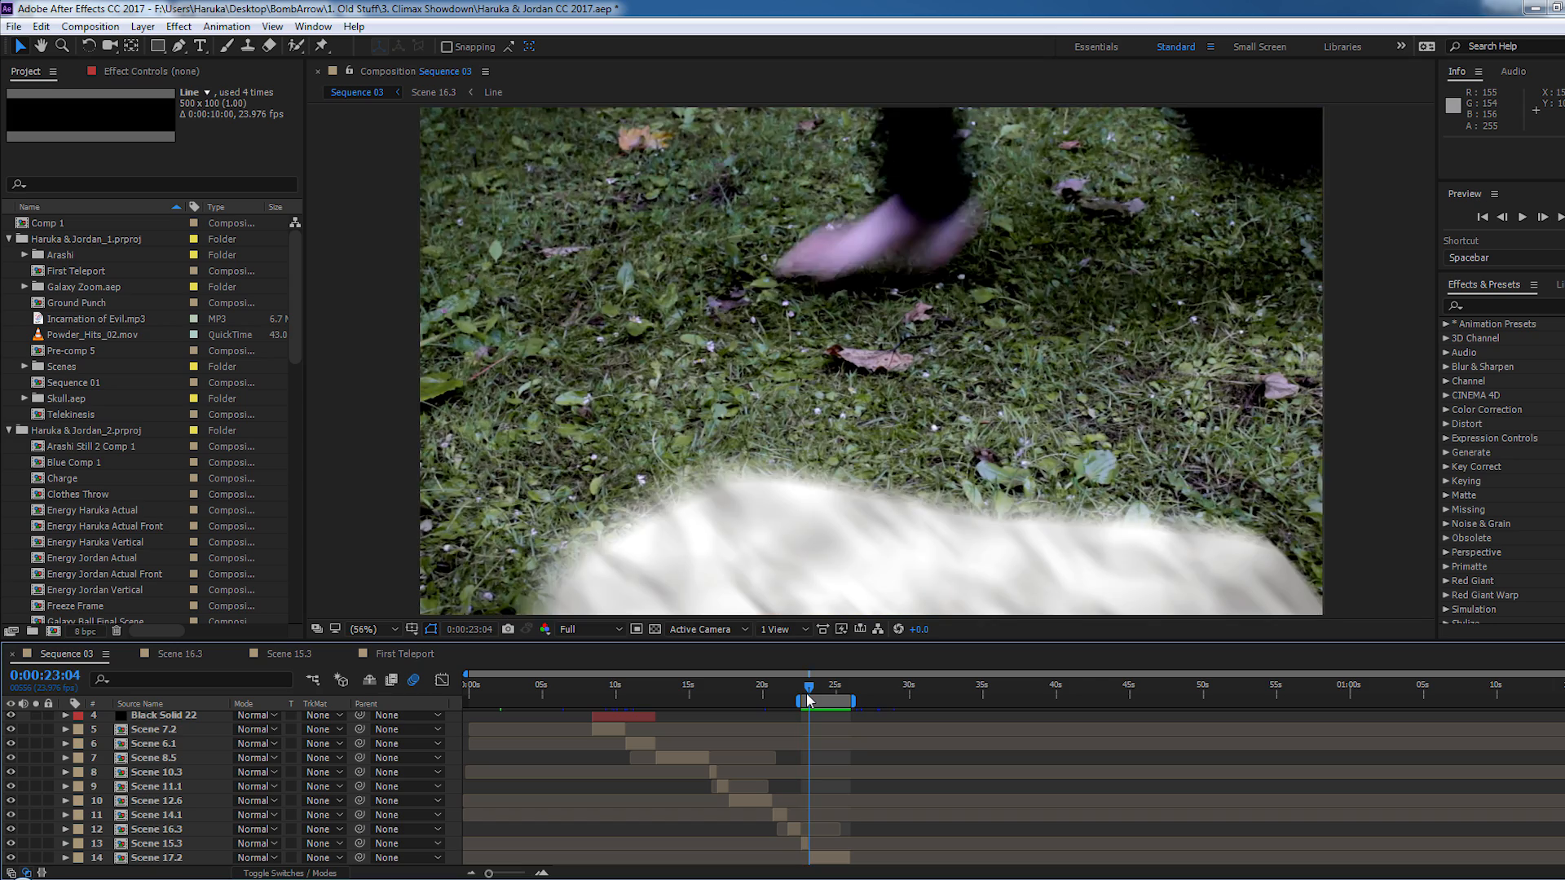
pyautogui.press('pageup')
pyautogui.press('pageup')
pyautogui.press('pageup')
pyautogui.press('pageup')
pyautogui.press('pageup')
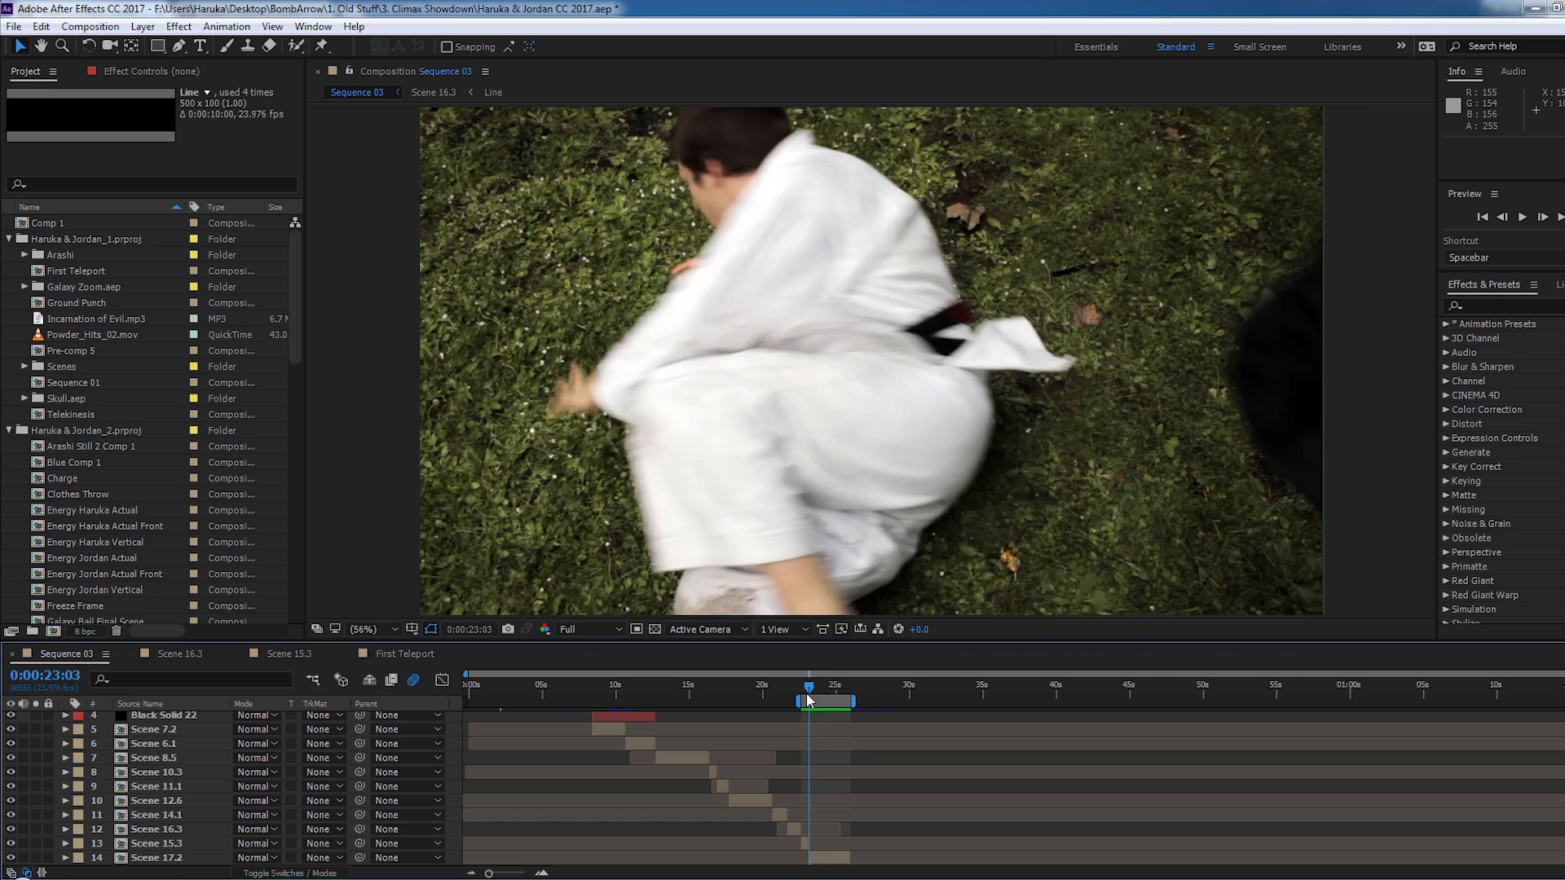
pyautogui.press('pagedown')
pyautogui.press('pagedown')
pyautogui.press('pagedown')
pyautogui.press('pagedown')
pyautogui.press('pagedown')
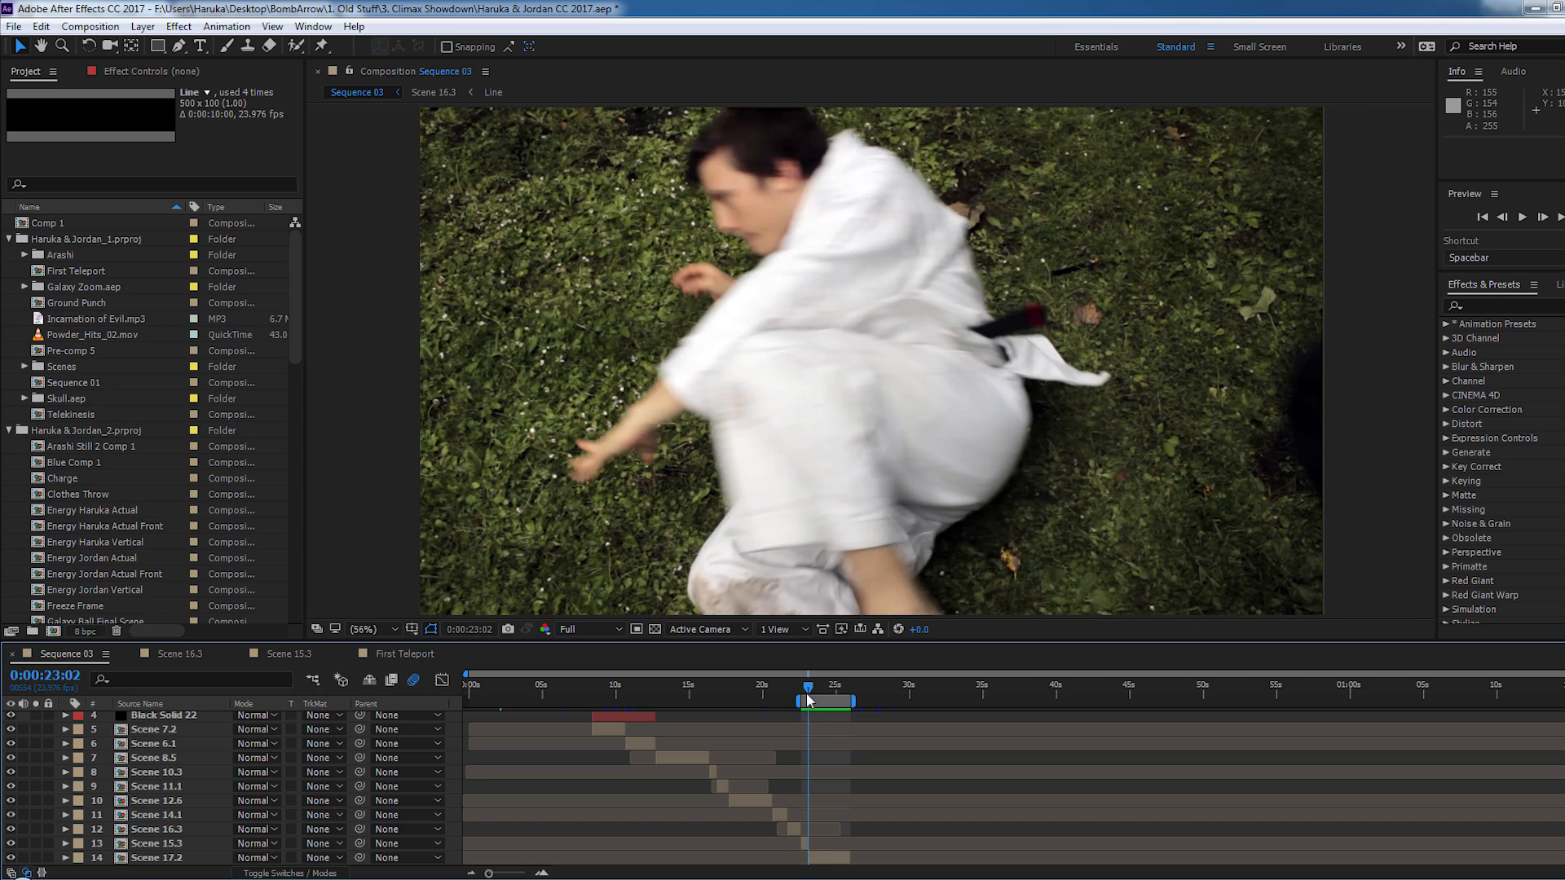
pyautogui.press('pageup')
pyautogui.press('pageup')
pyautogui.press('pageup')
pyautogui.press('pageup')
pyautogui.press('pageup')
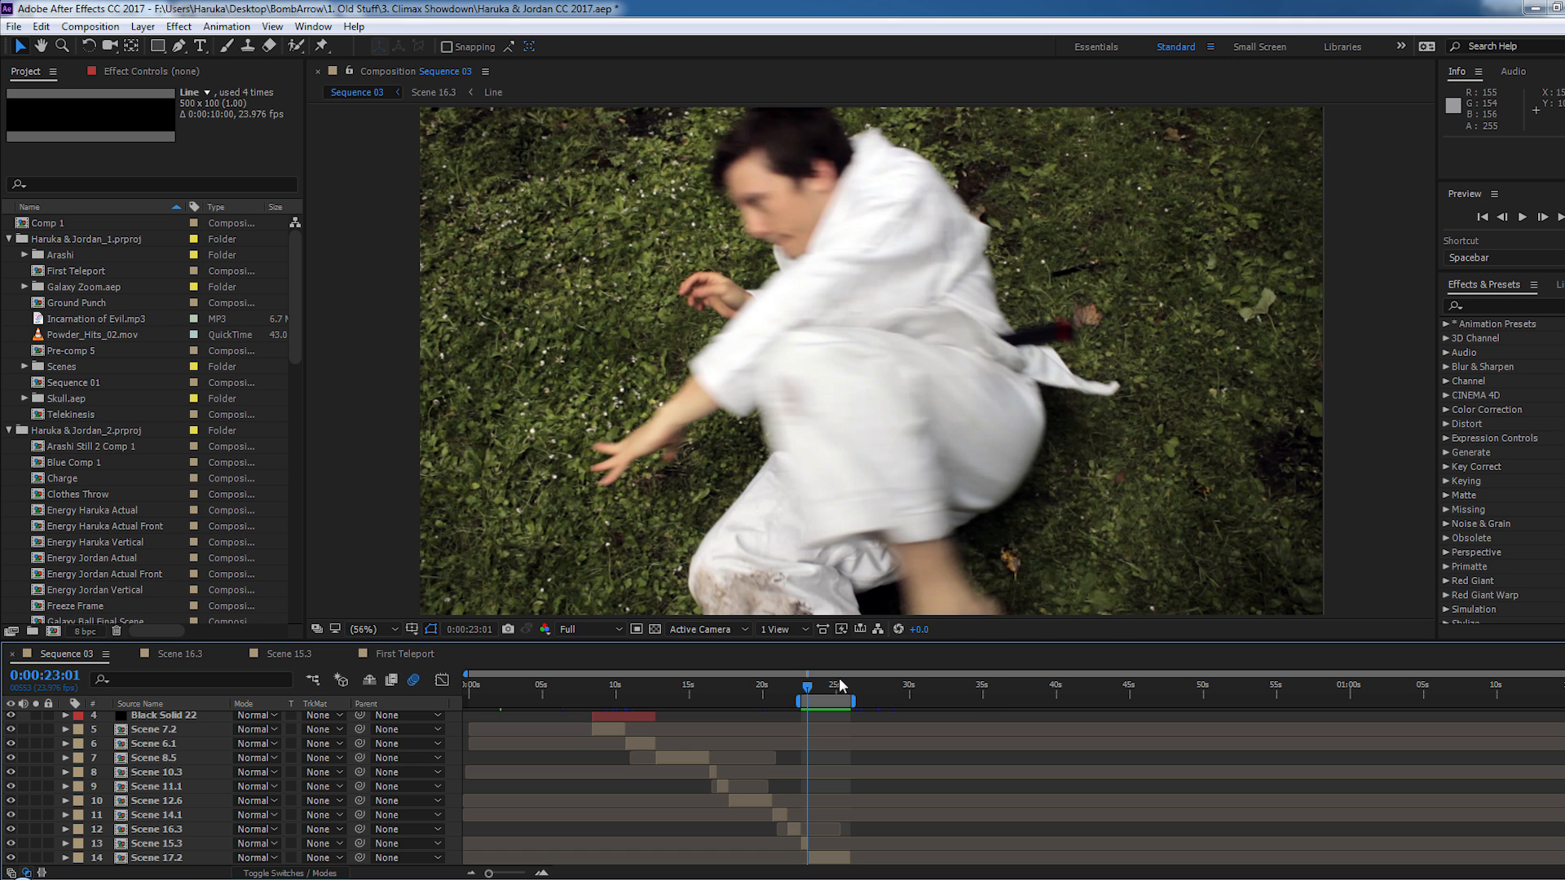
# - Step Sequence 03 forward to 0:00:23:10 and back, then briefly play it to examine how the white shape leads into the Scene 17.2 shot
pyautogui.press('pagedown')
pyautogui.press('pagedown')
pyautogui.press('pagedown')
pyautogui.press('pagedown')
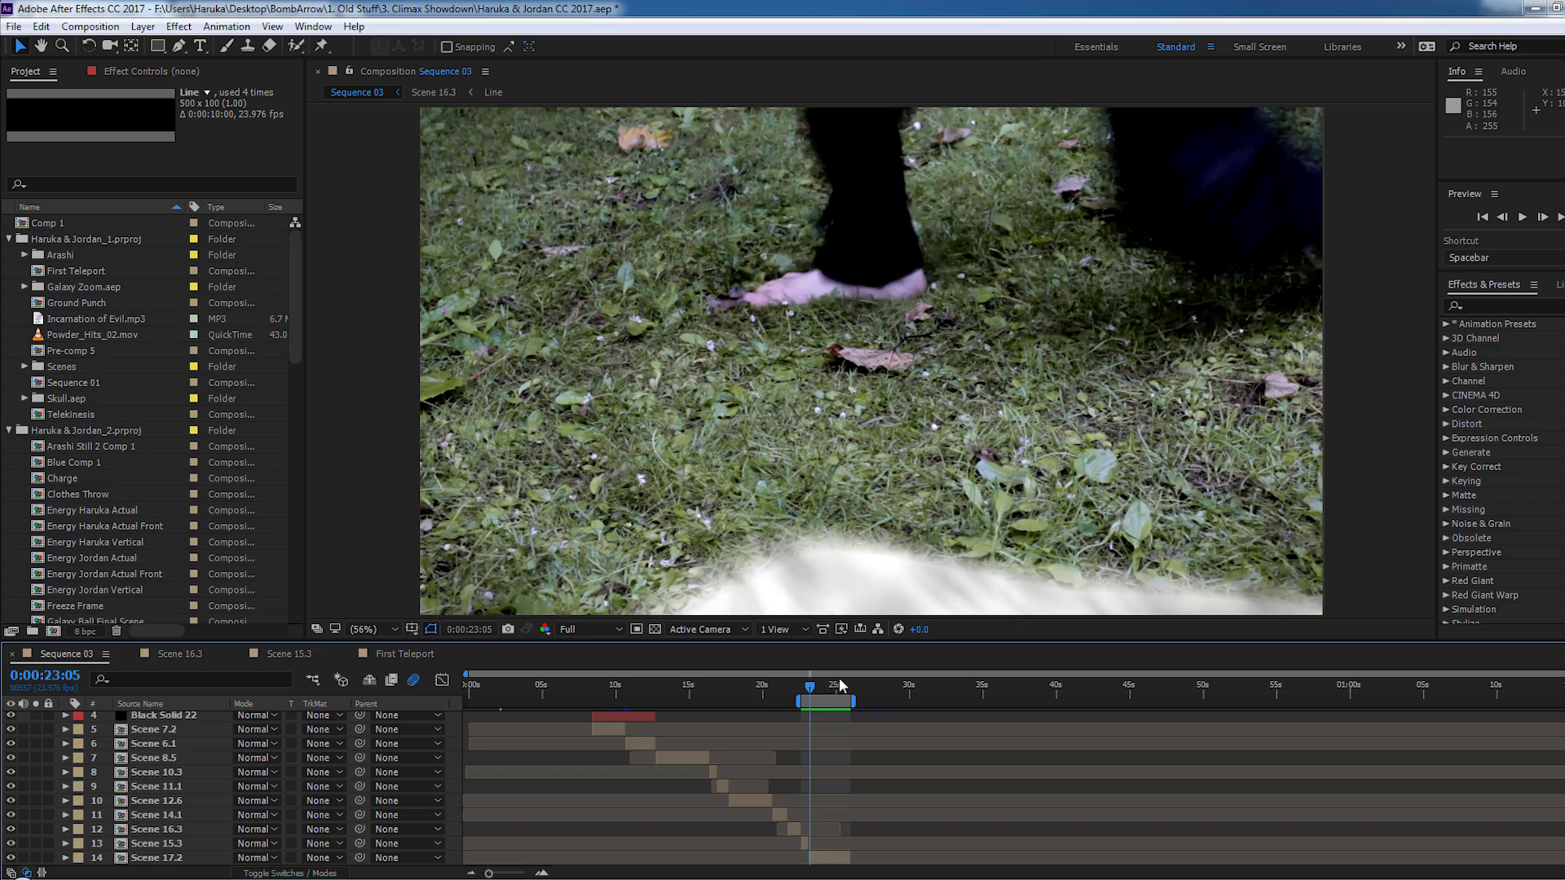
pyautogui.press('pagedown')
pyautogui.press('pagedown')
pyautogui.press('pagedown')
pyautogui.press('pagedown')
pyautogui.press('pagedown')
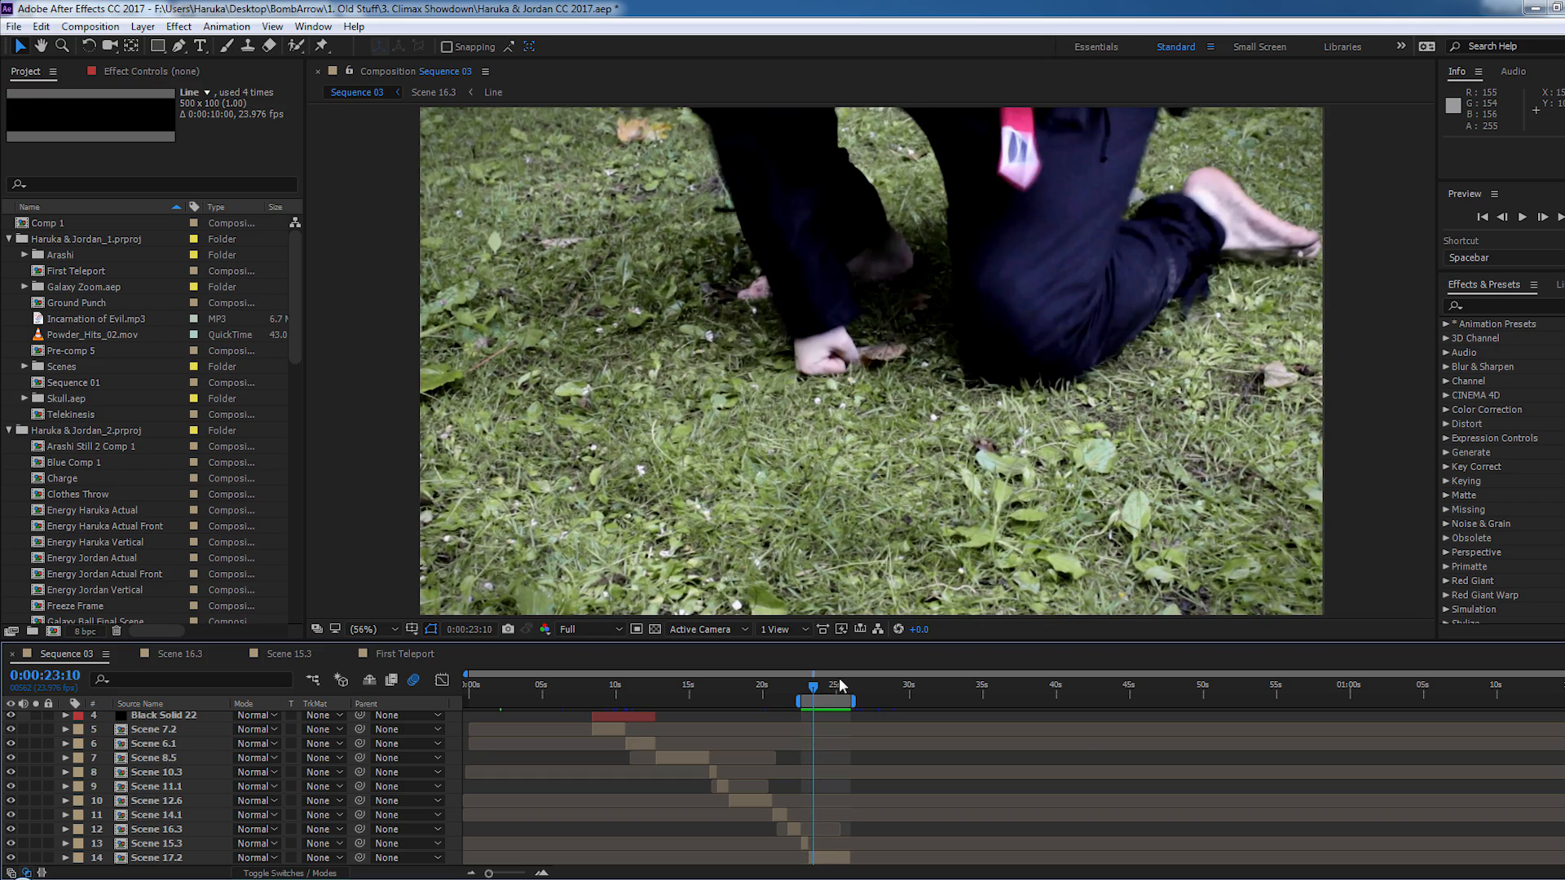
pyautogui.press('pageup')
pyautogui.press('pageup')
pyautogui.press('pageup')
pyautogui.press('pageup')
pyautogui.press('pageup')
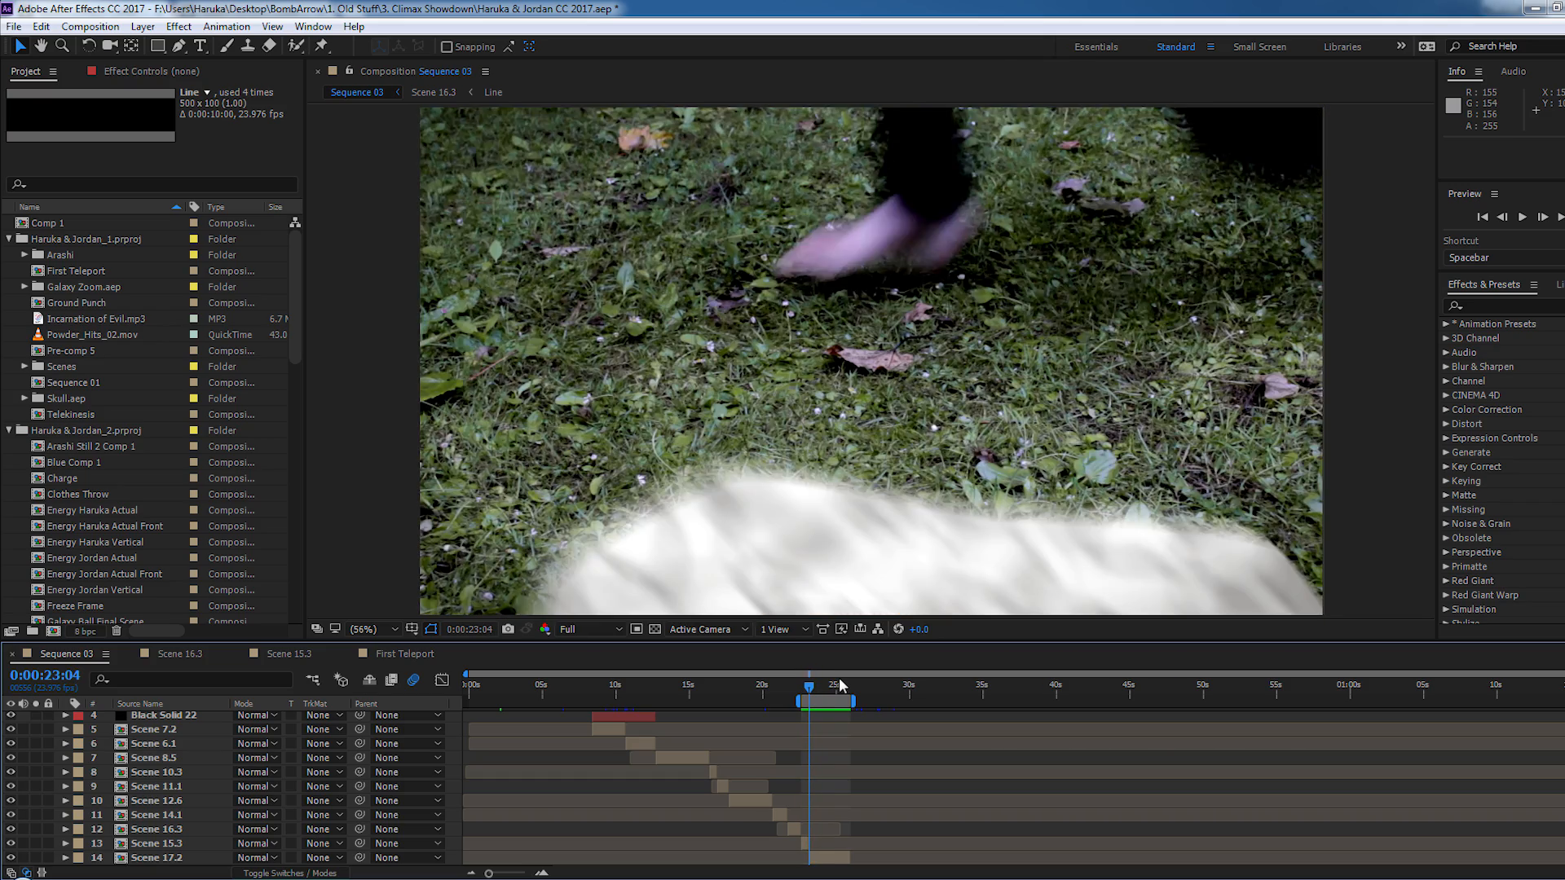
pyautogui.press('space')
pyautogui.press('space')
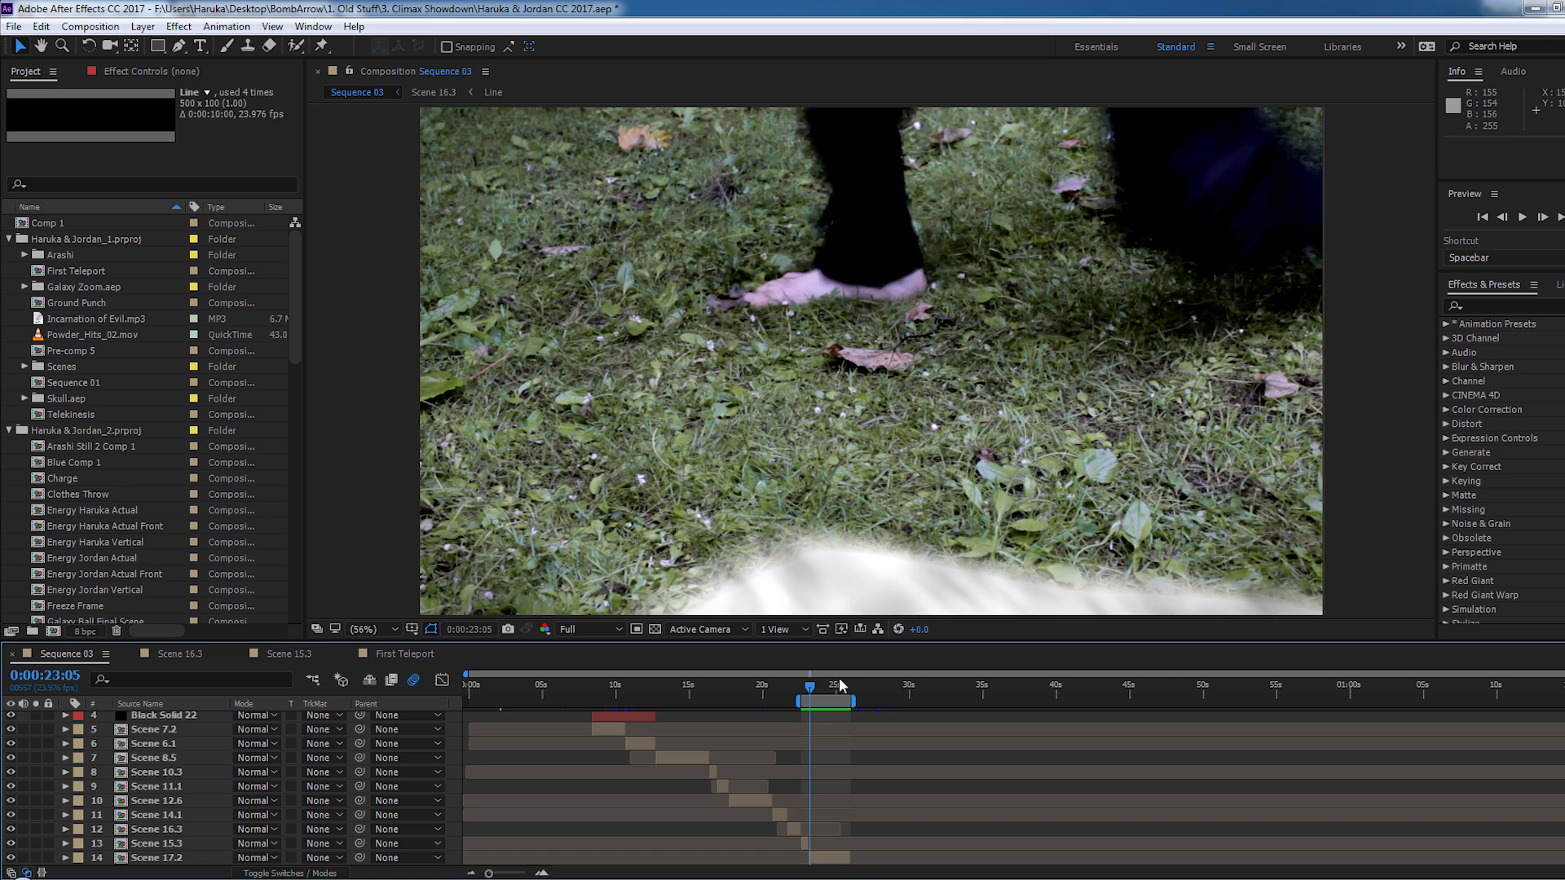
pyautogui.press('pageup')
pyautogui.press('pagedown')
pyautogui.press('pagedown')
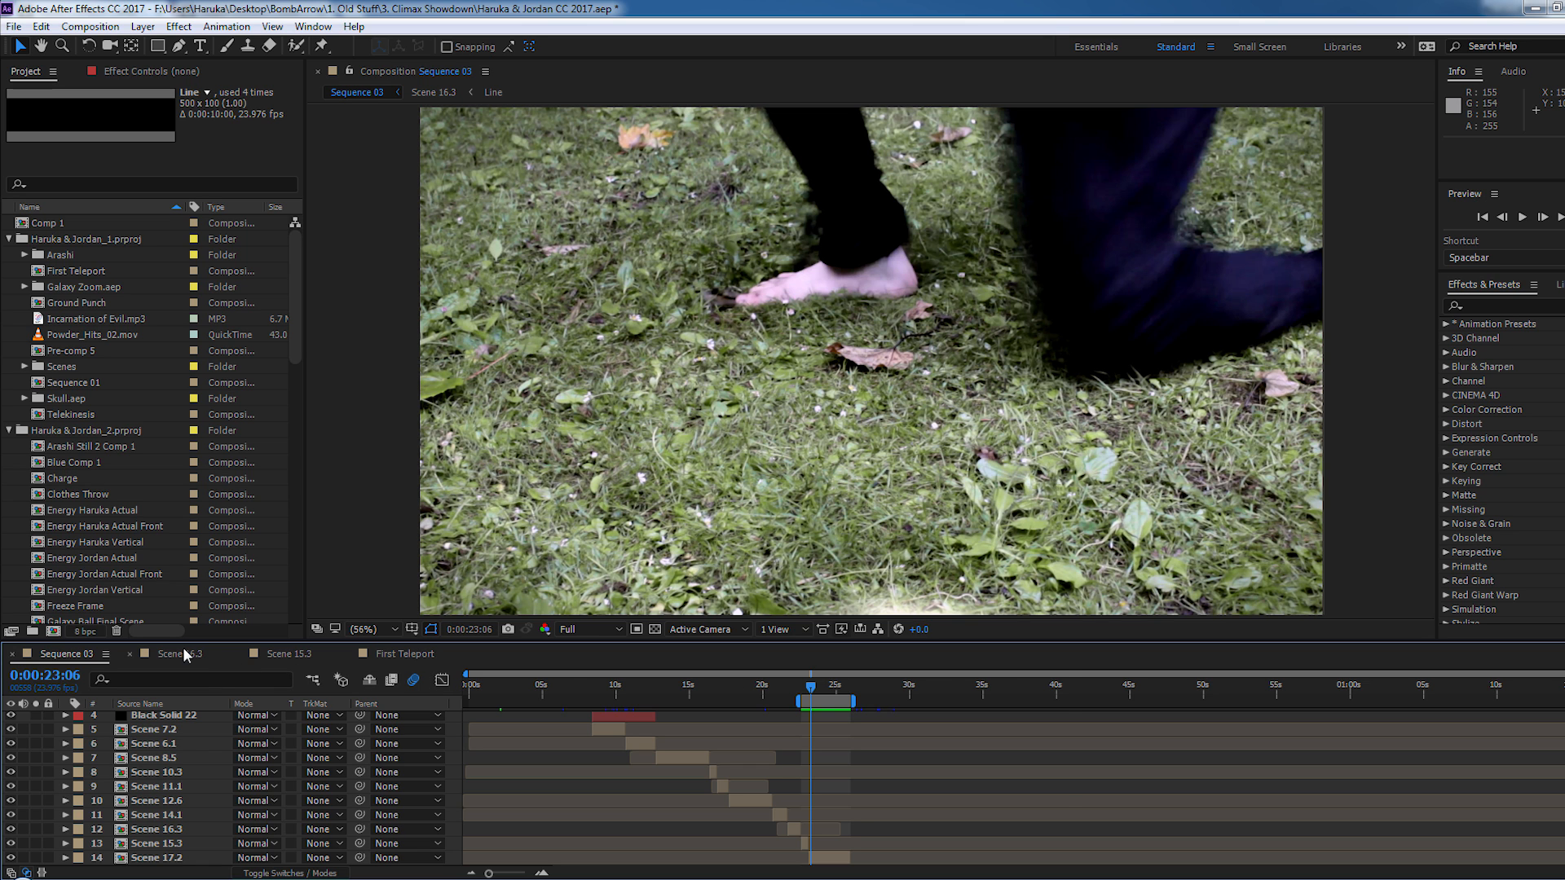
# - Switch to the Scene 15.3 composition and step through frames 0:00:23:15 to 0:00:23:18 to examine the black shape entering the shot
pyautogui.click(181, 654)
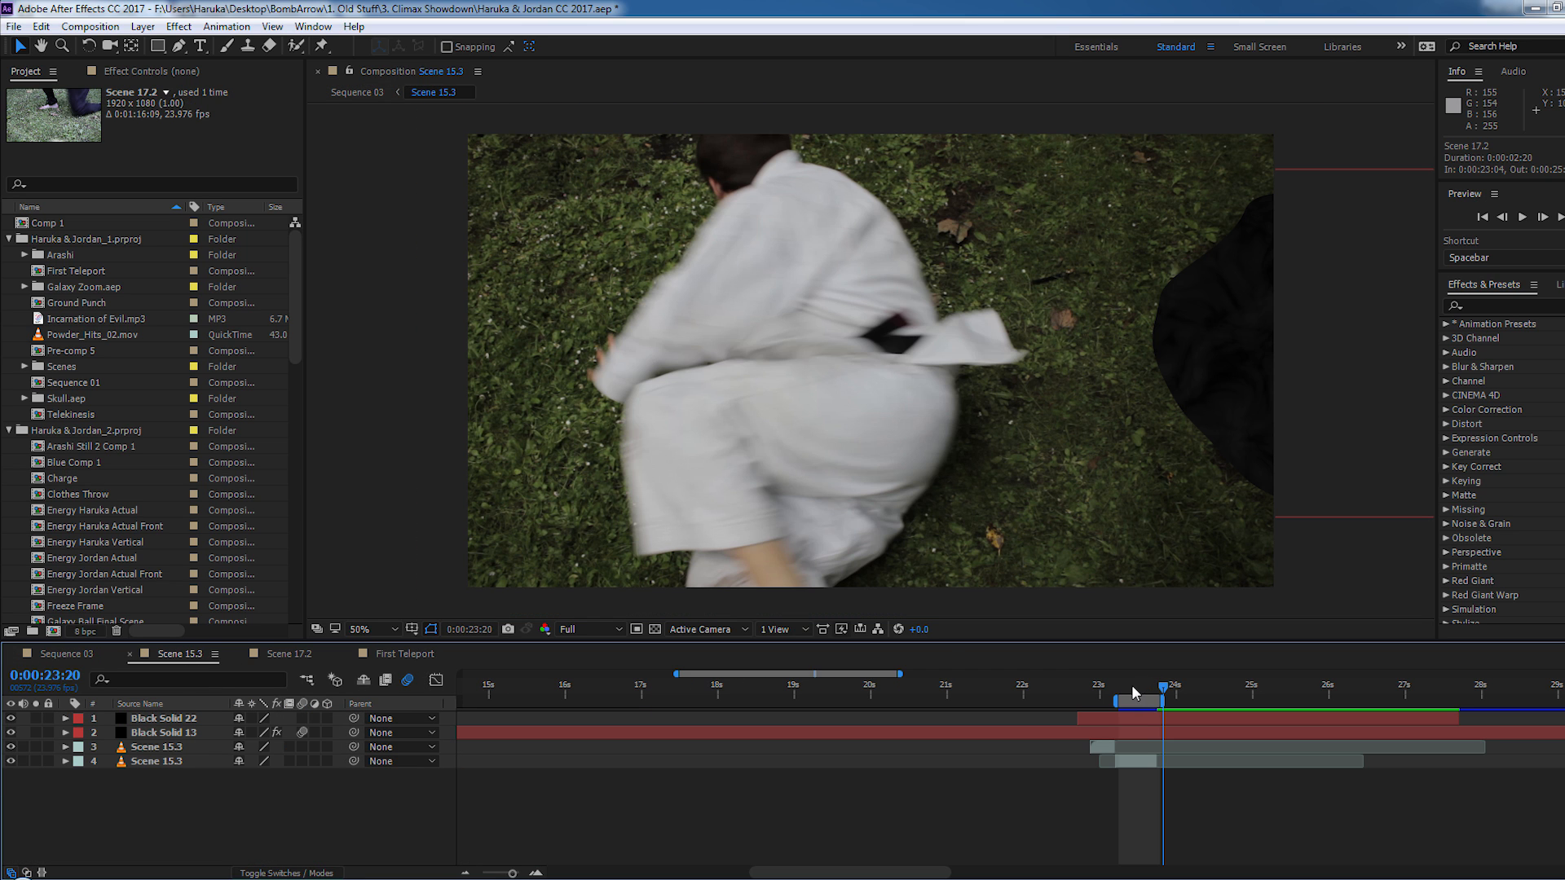
pyautogui.moveTo(1143, 689); pyautogui.dragTo(1148, 690)
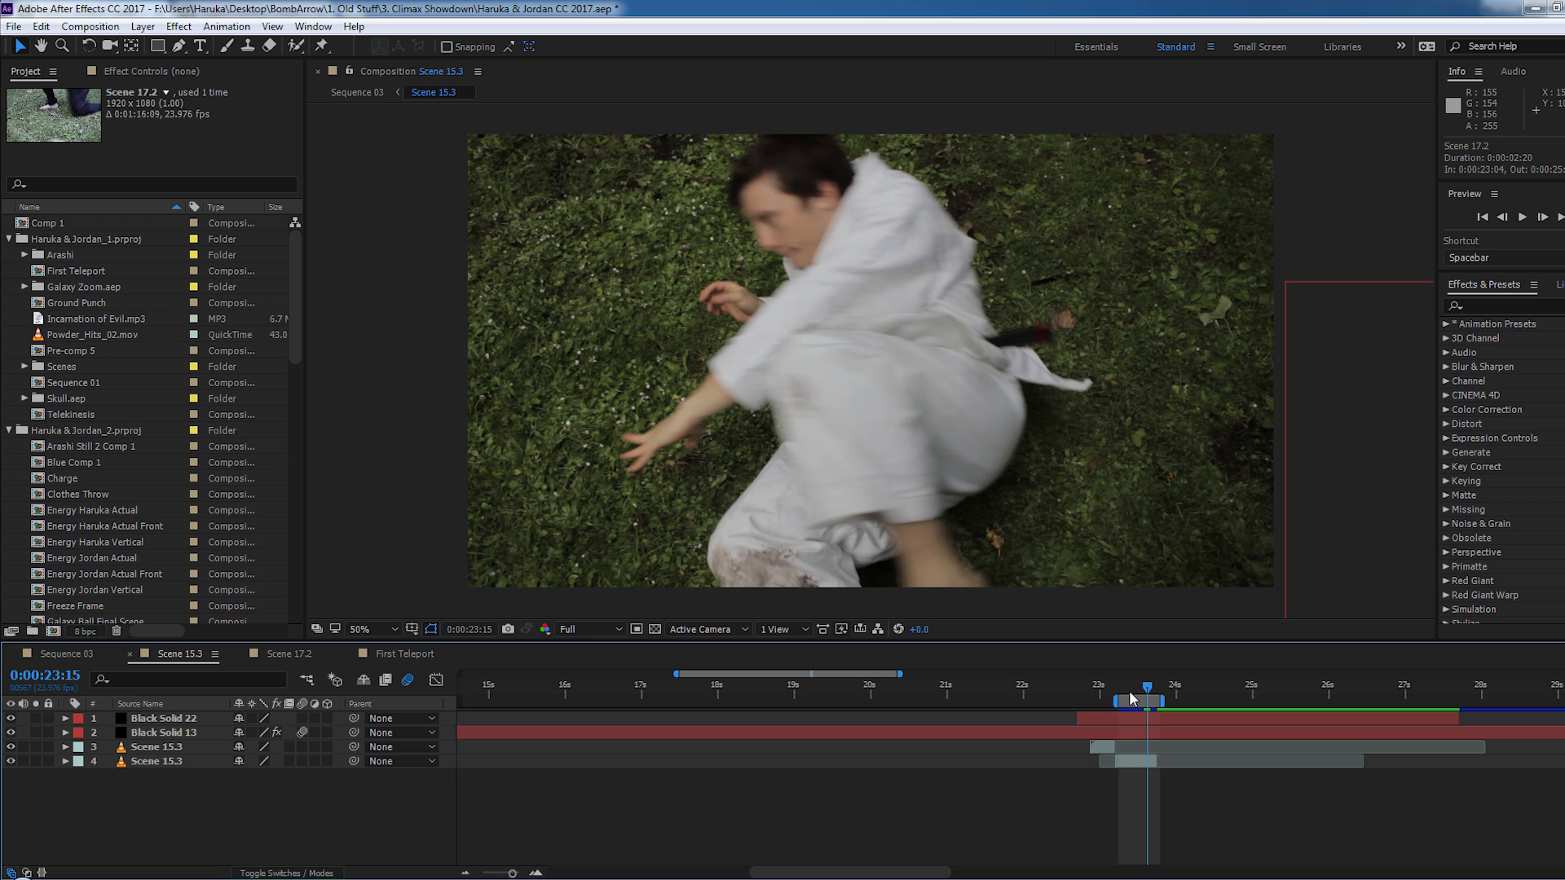
pyautogui.press('pagedown')
pyautogui.press('pagedown')
pyautogui.press('pagedown')
pyautogui.press('pageup')
pyautogui.press('pageup')
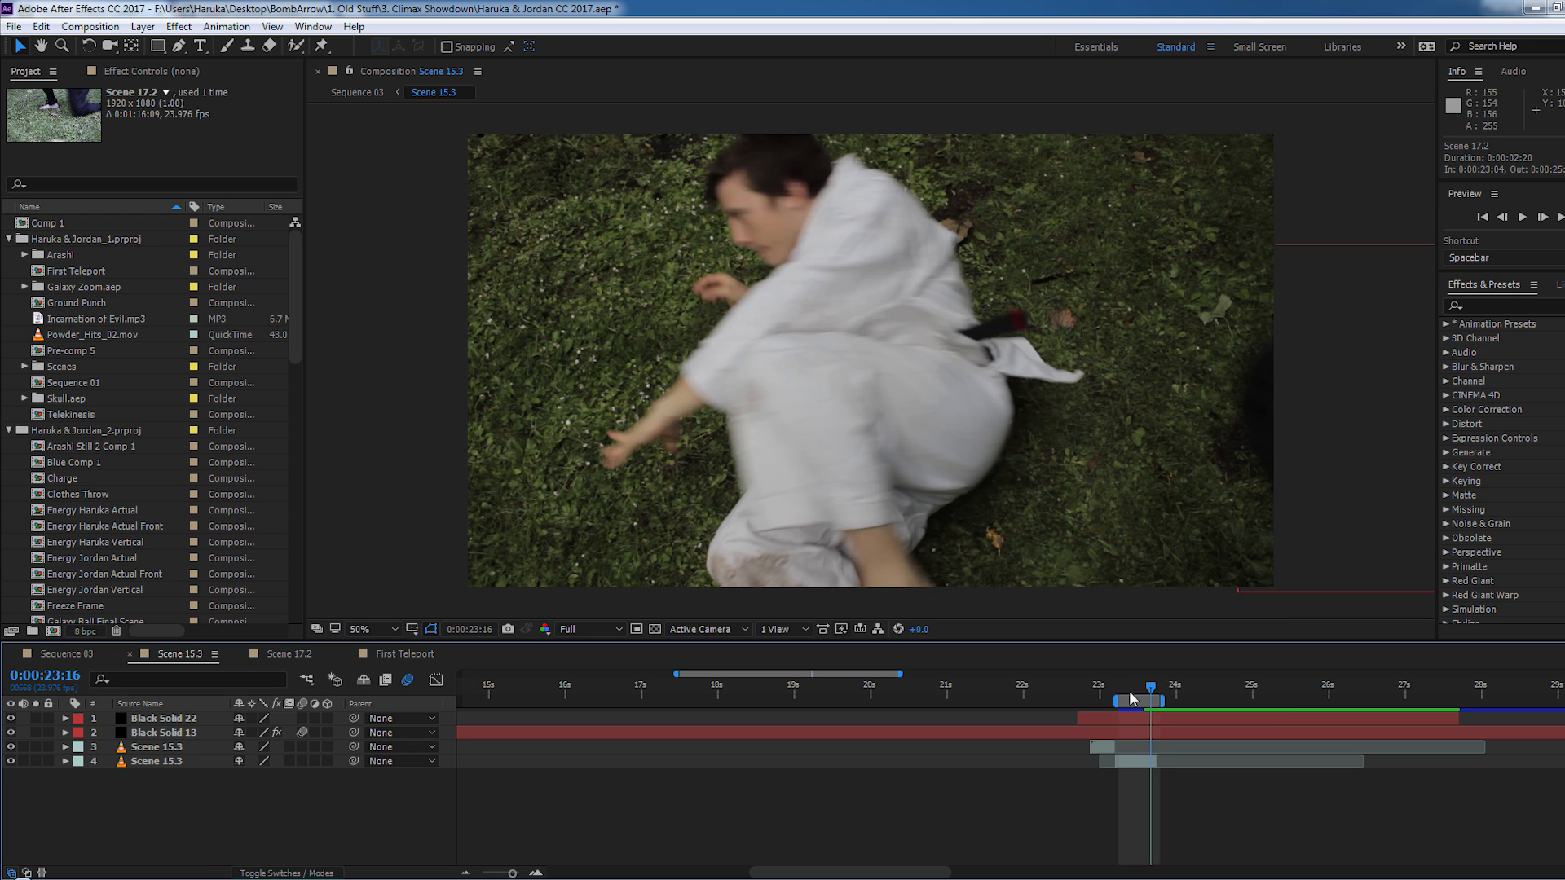
pyautogui.press('pagedown')
pyautogui.press('pagedown')
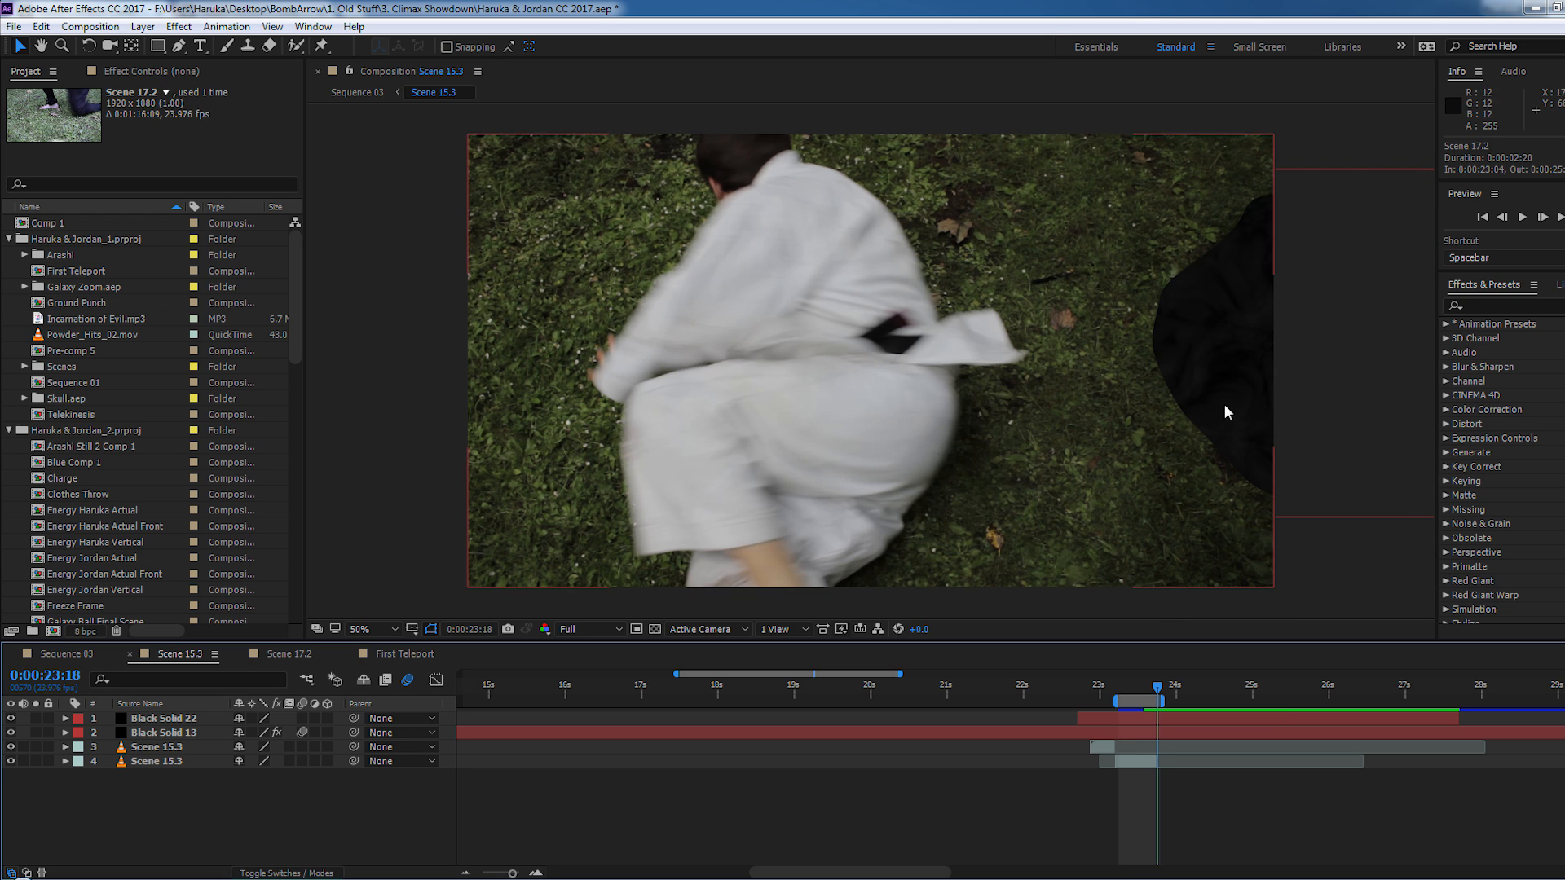
# - Select the Black Solid 13 layer in Scene 15.3 and show its mask outline and Fractal Noise settings
pyautogui.scroll(1, 1229, 394)
pyautogui.moveTo(1229, 395); pyautogui.dragTo(509, 384)
pyautogui.moveTo(1024, 349); pyautogui.dragTo(1117, 321)
pyautogui.scroll(-1, 913, 355)
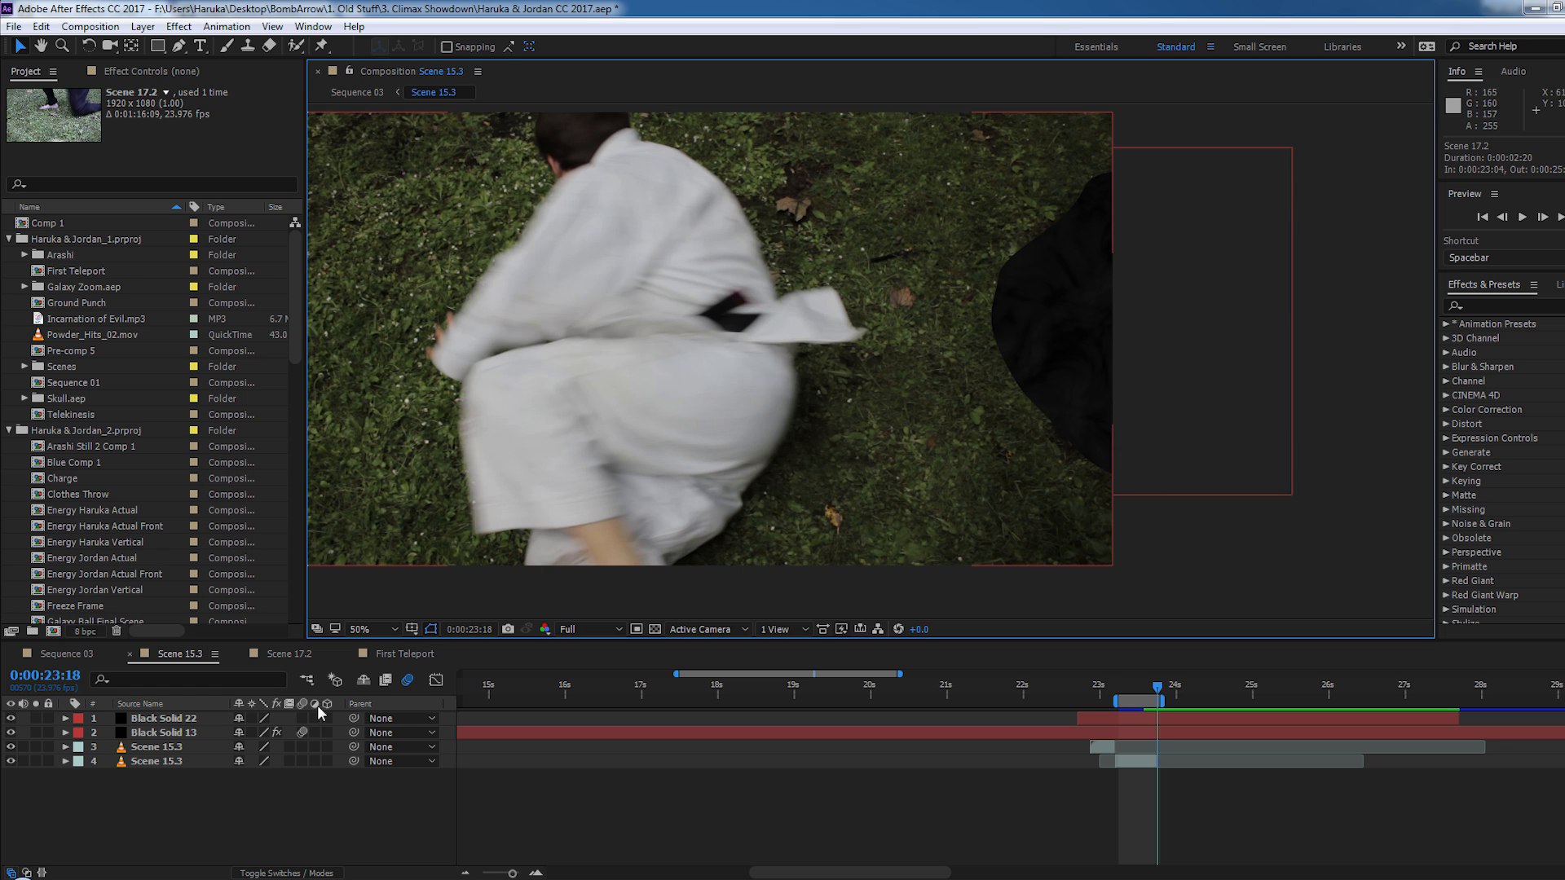
pyautogui.click(158, 733)
pyautogui.click(174, 71)
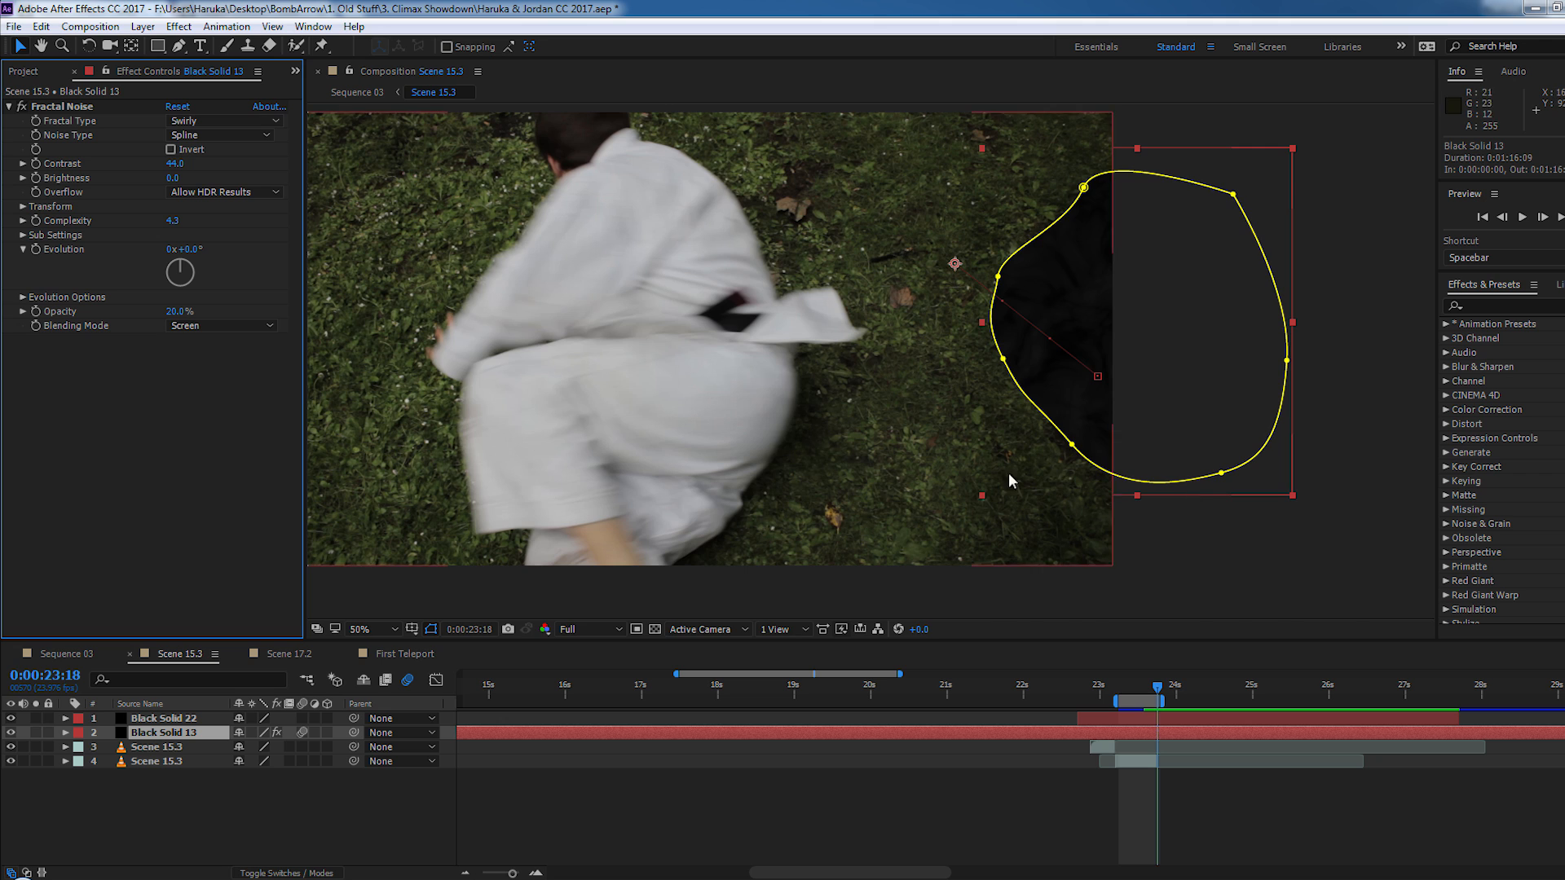
# - Examine the mask edge and swirly texture of Black Solid 13 up close, compare the frame at 0:00:23:17, and deselect the layer
pyautogui.scroll(1, 1037, 429)
pyautogui.press('space')
pyautogui.moveTo(1067, 417); pyautogui.dragTo(786, 445)
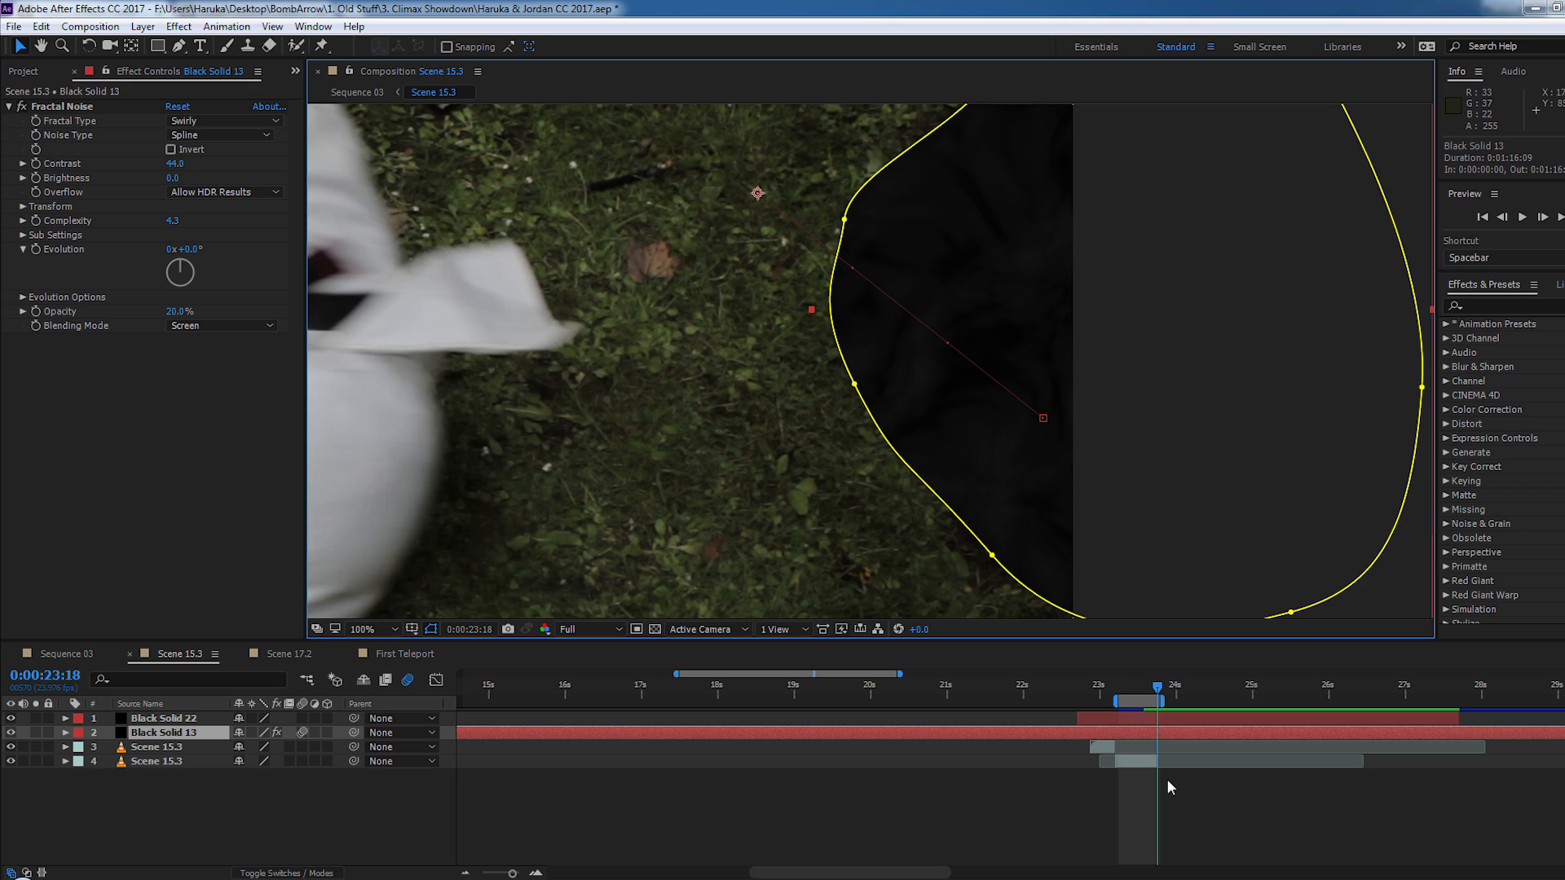
pyautogui.press('pageup')
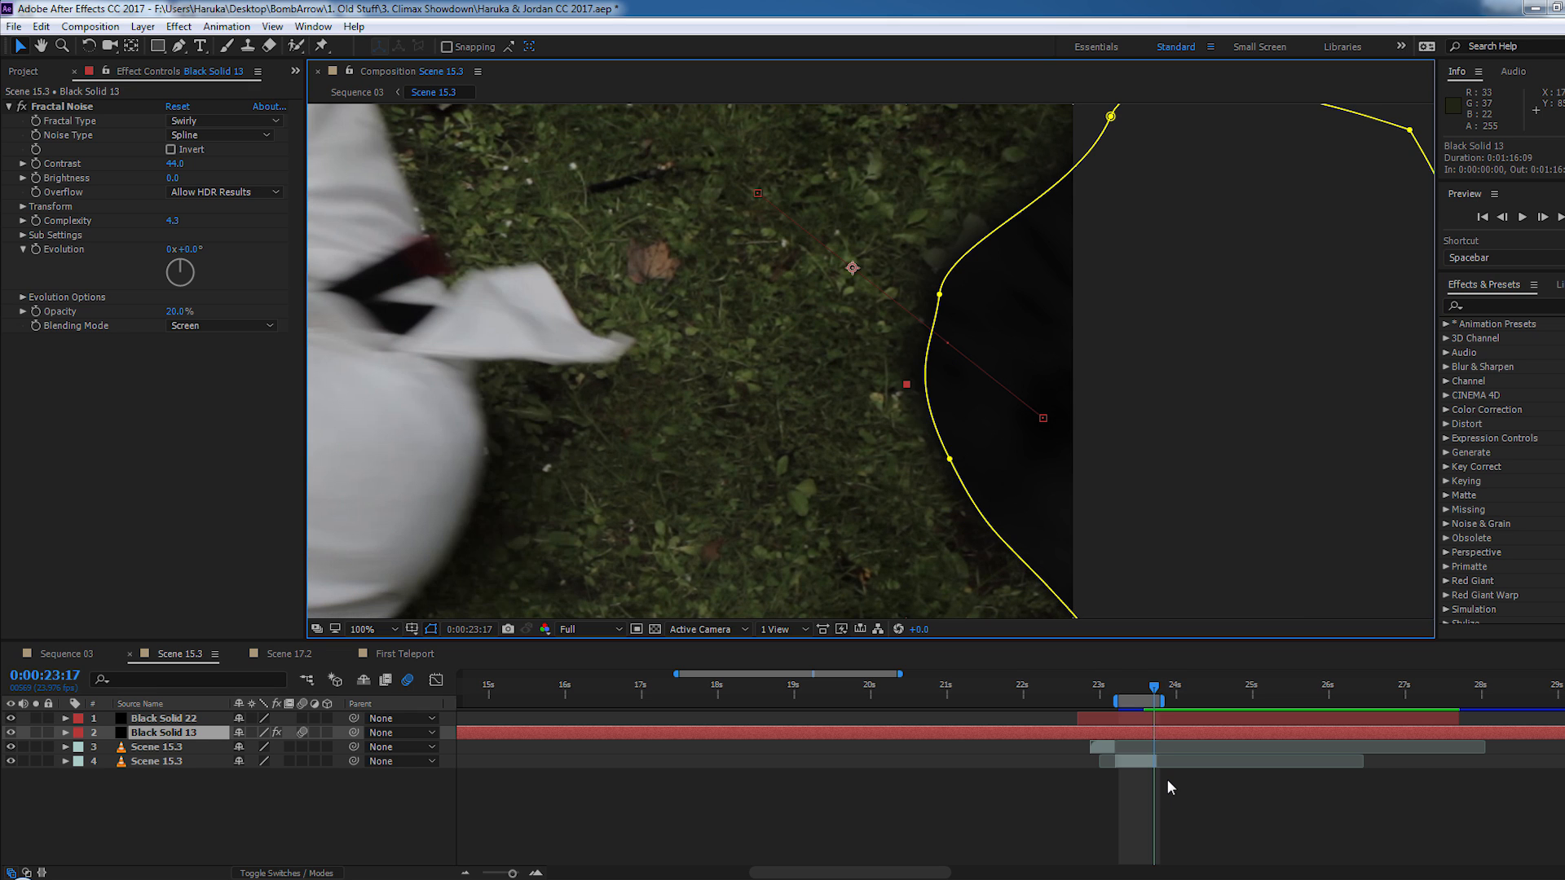
pyautogui.click(1167, 779)
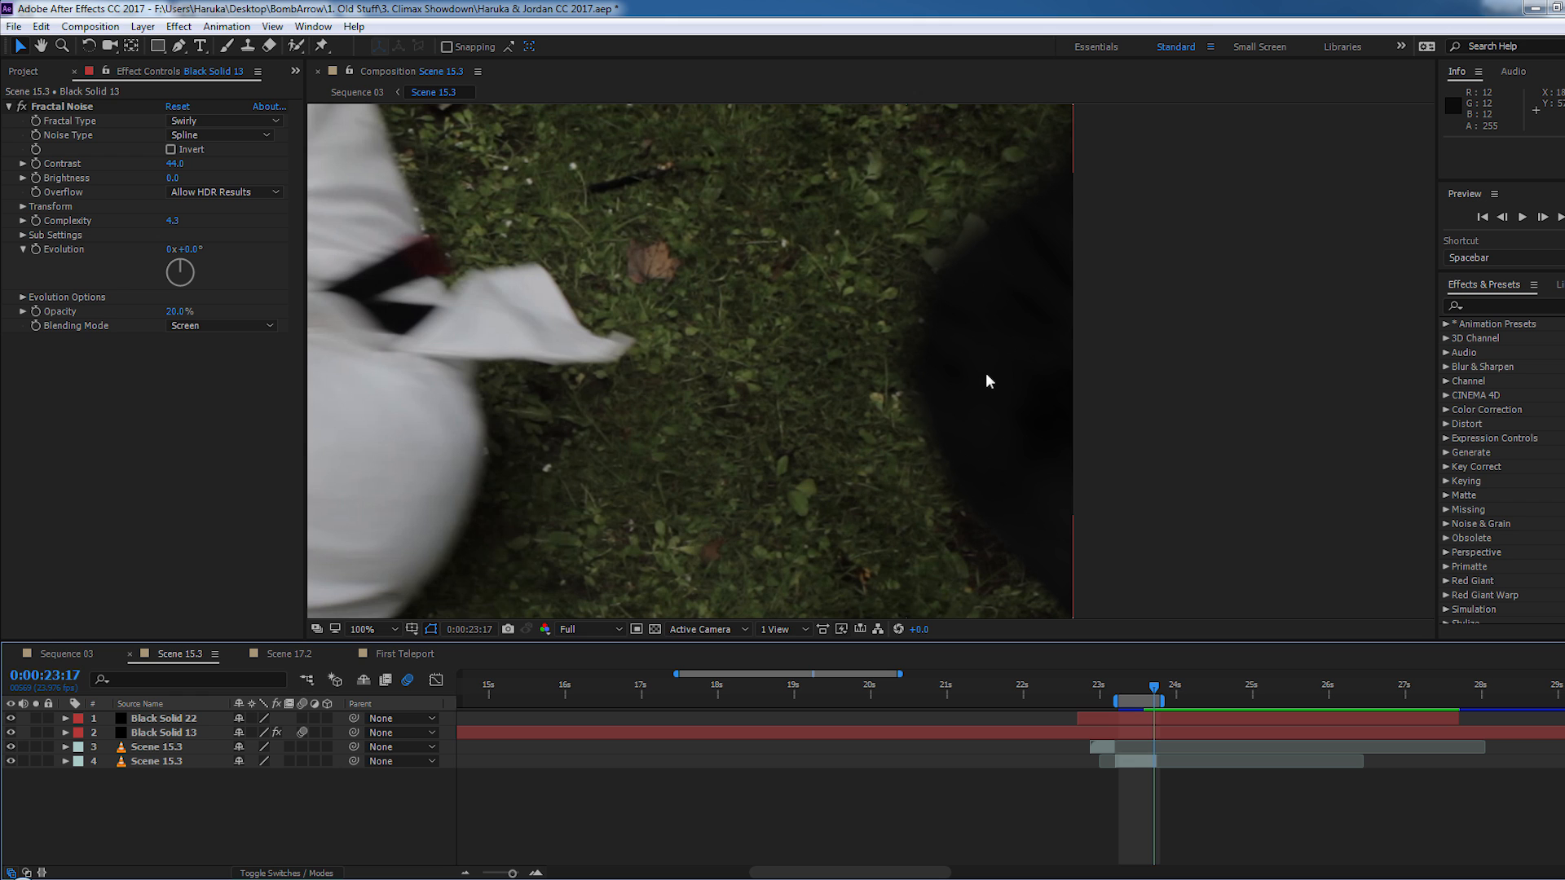
# - Step back and forth between 0:00:23:15 and 0:00:23:18 in Scene 15.3 to check the motion blur on the black shape
pyautogui.scroll(-1, 985, 378)
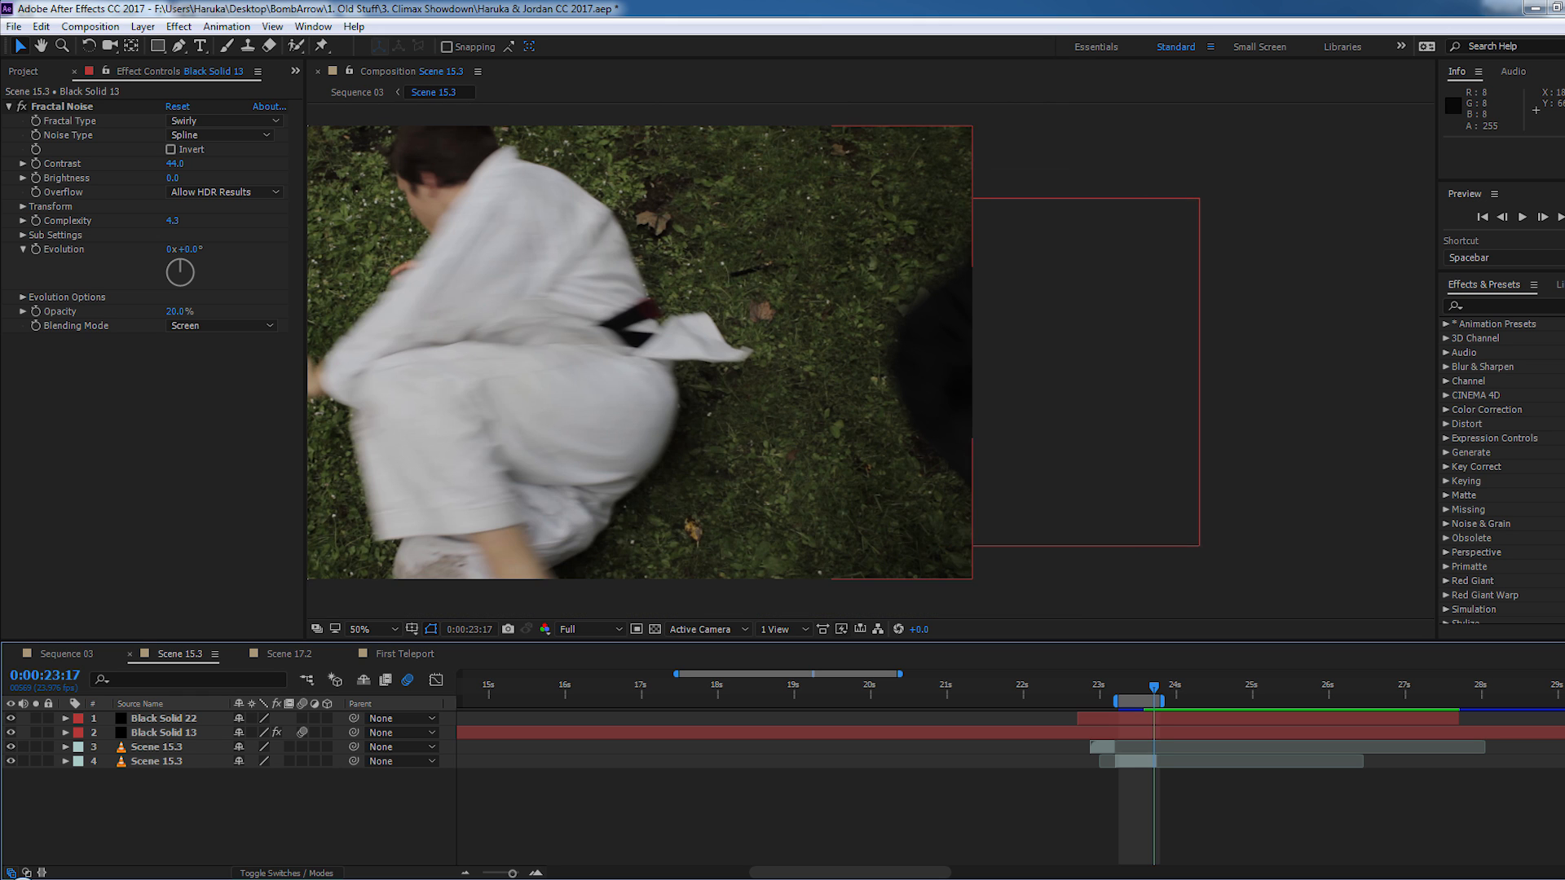
pyautogui.moveTo(1009, 436); pyautogui.dragTo(1084, 404)
pyautogui.press('pageup')
pyautogui.press('pageup')
pyautogui.press('pagedown')
pyautogui.press('pagedown')
pyautogui.press('pagedown')
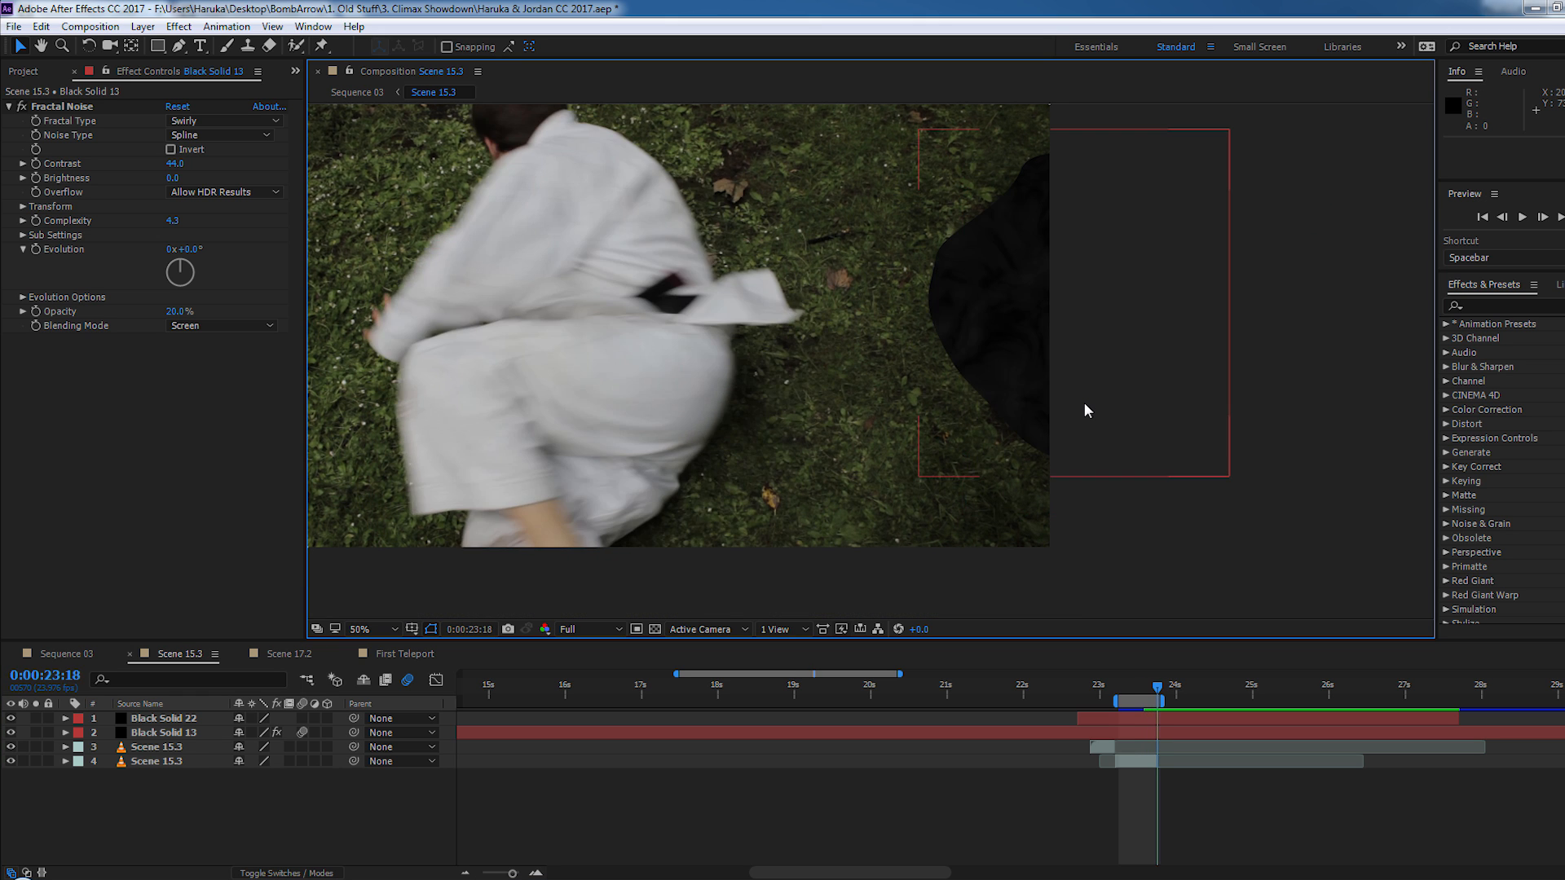
pyautogui.press('pageup')
pyautogui.press('pageup')
pyautogui.press('pageup')
pyautogui.press('pagedown')
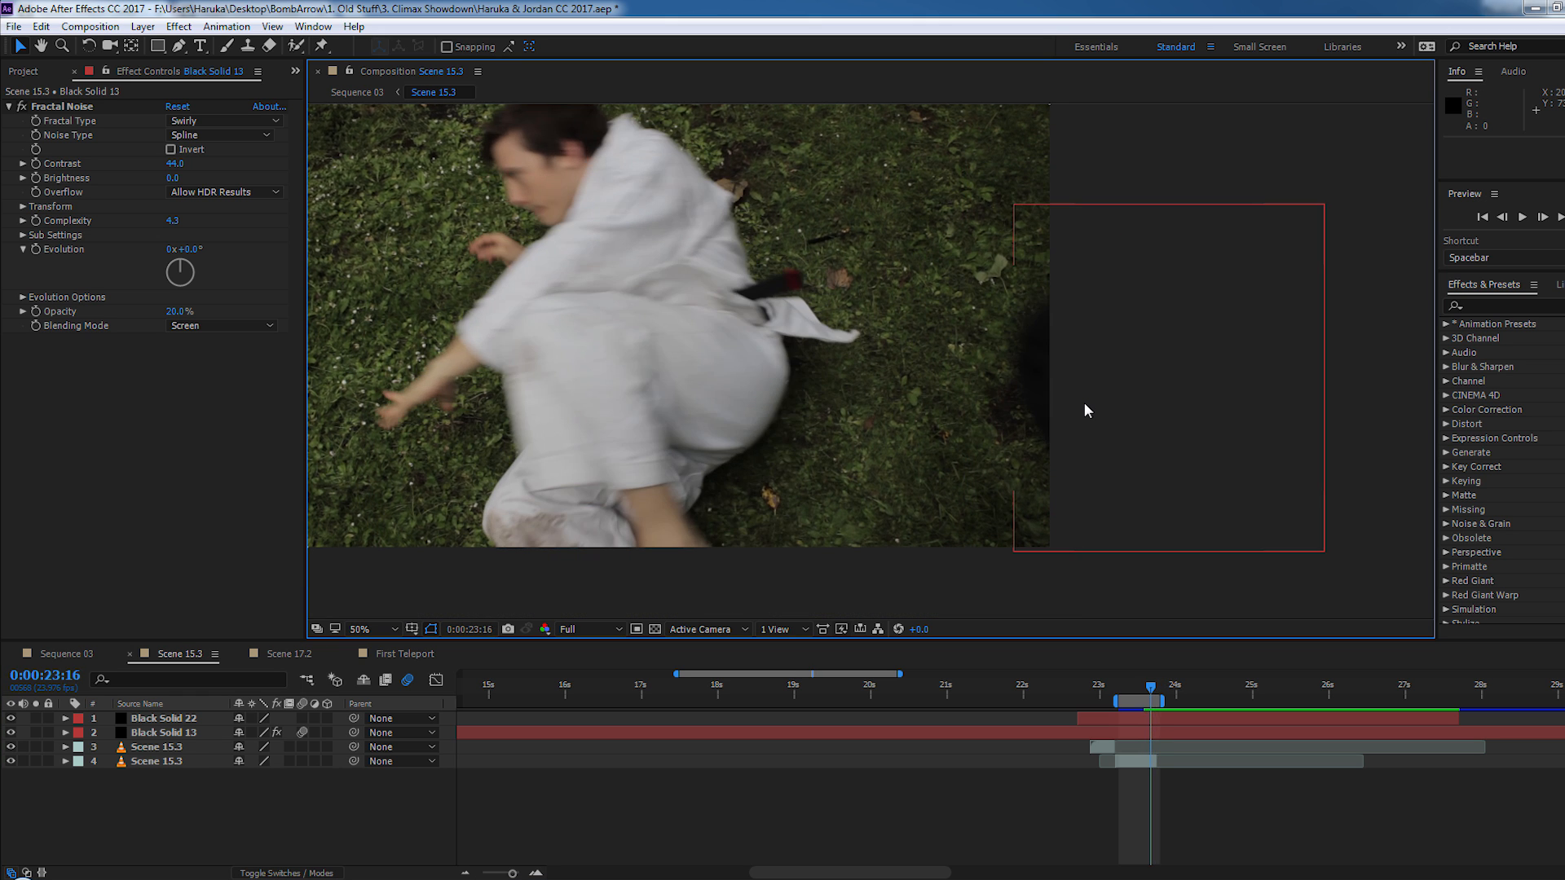
# - Switch to the Scene 17.2 composition and step through frames 0:00:23:16 to 0:00:23:20 to examine the white textured shape moving out of frame
pyautogui.click(291, 655)
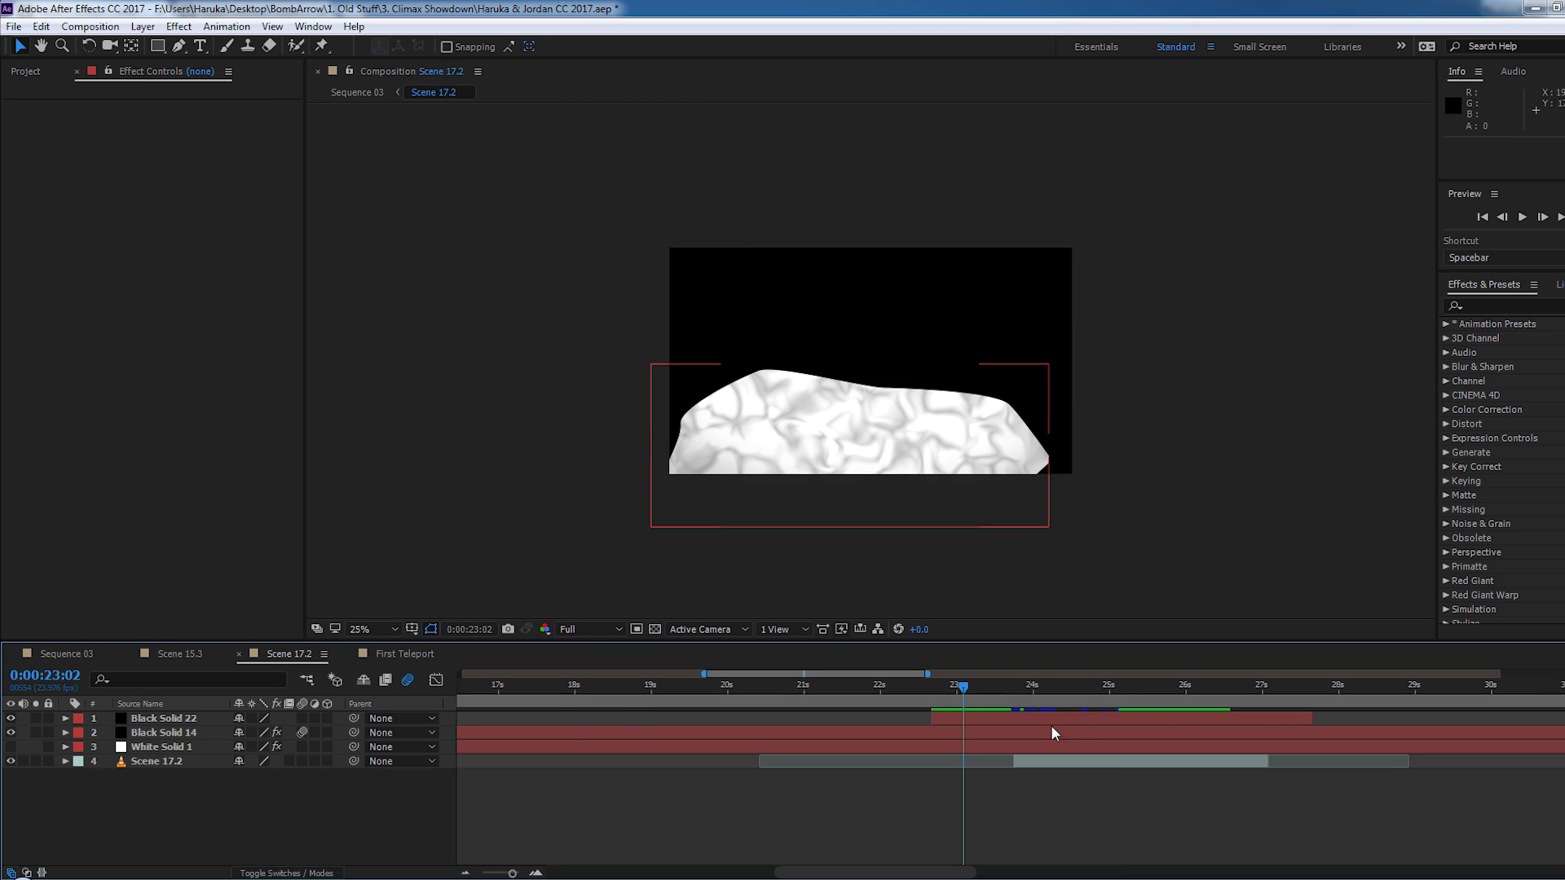
pyautogui.click(1007, 685)
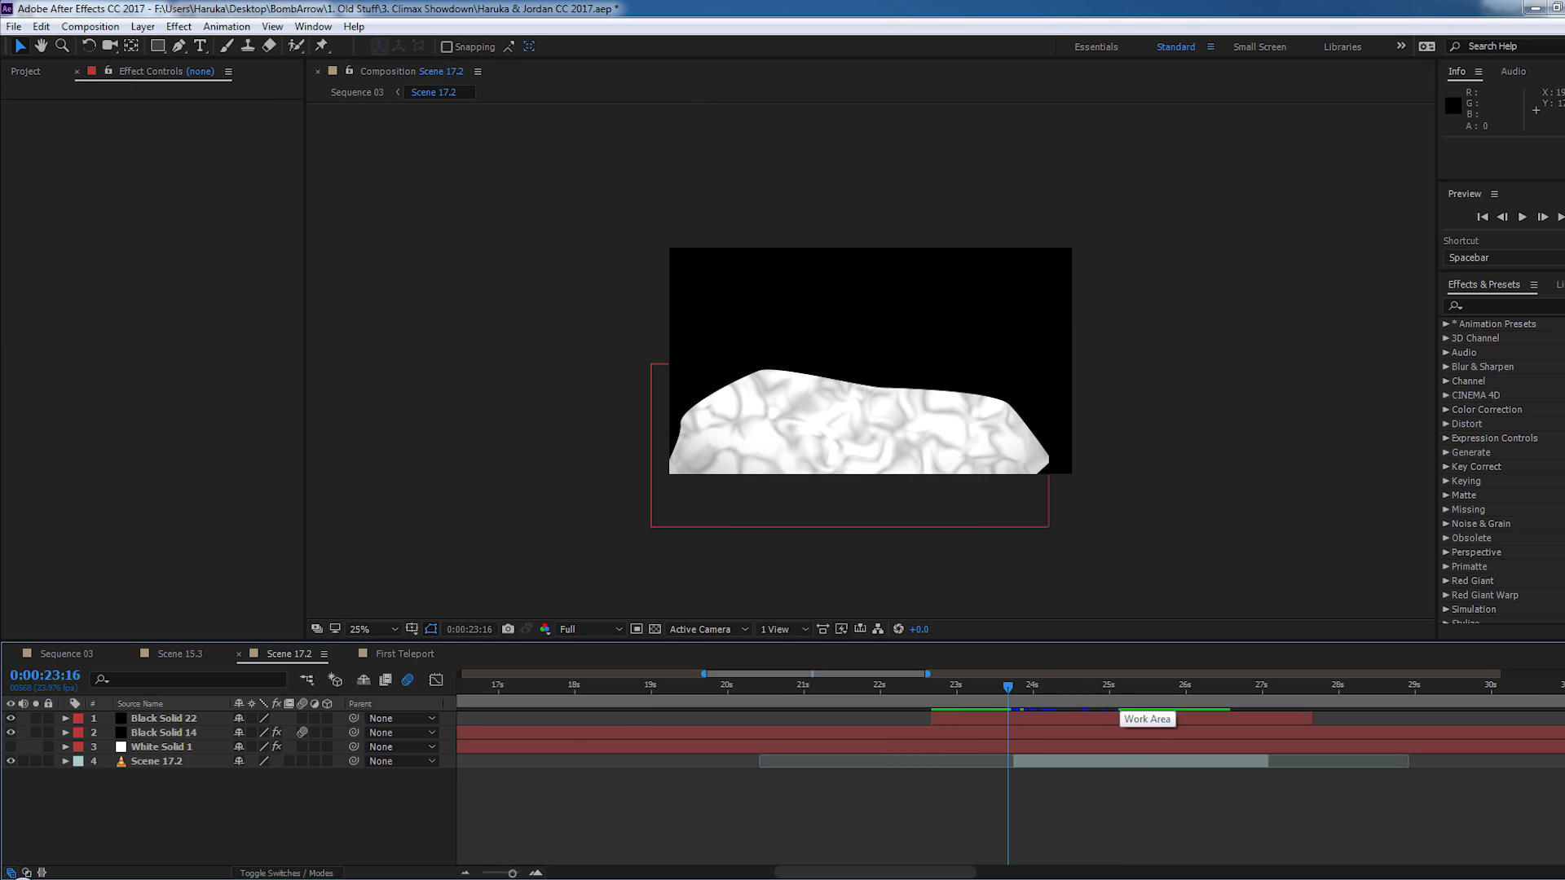
pyautogui.press('pagedown')
pyautogui.press('pagedown')
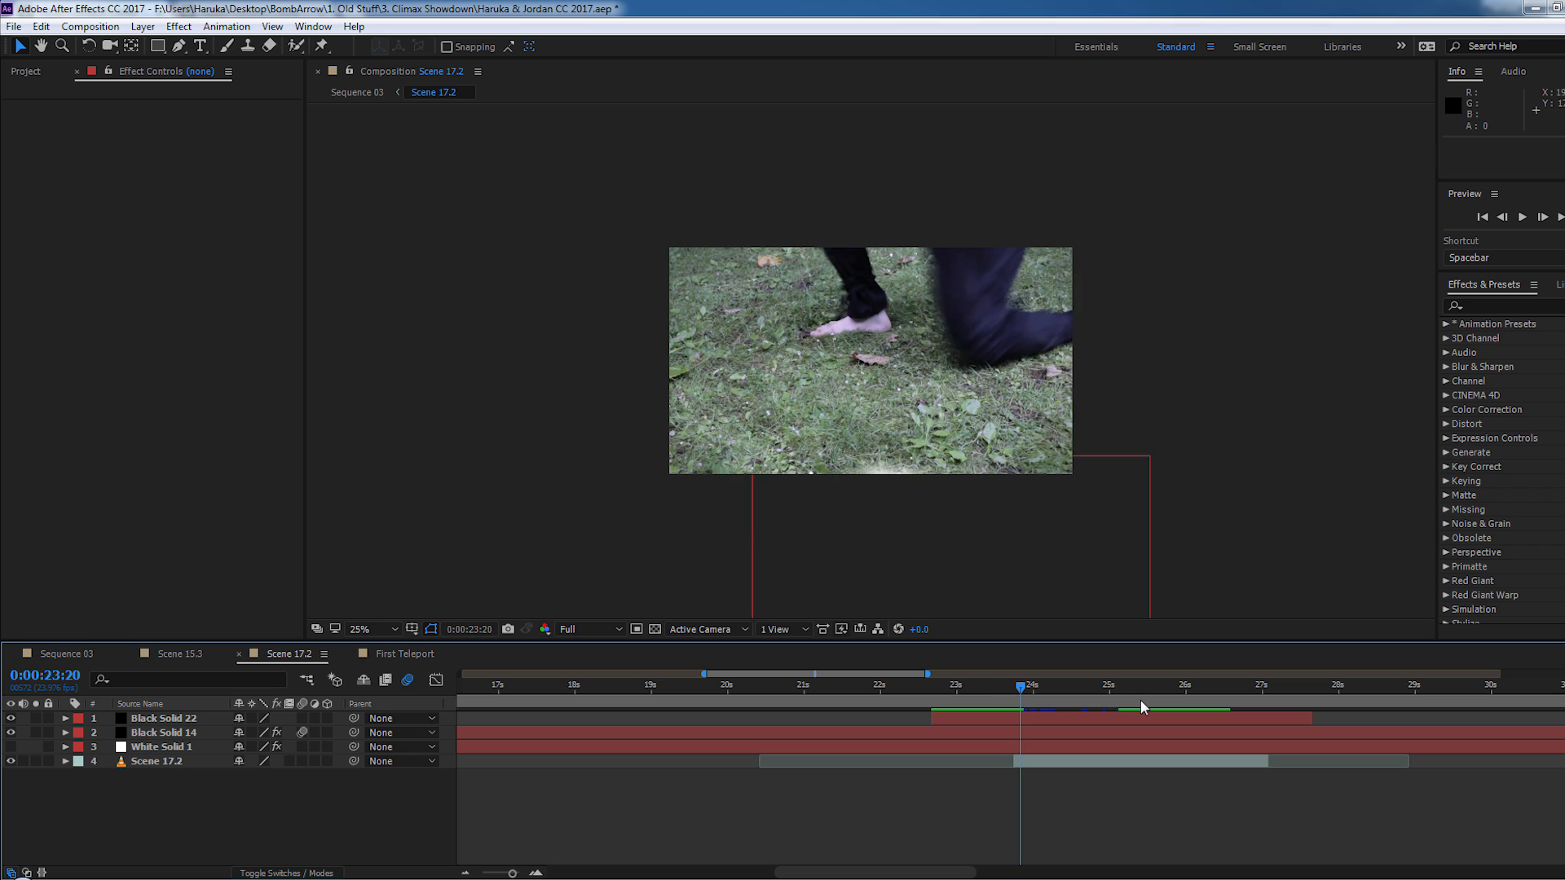
pyautogui.press('pageup')
pyautogui.press('pageup')
pyautogui.press('pageup')
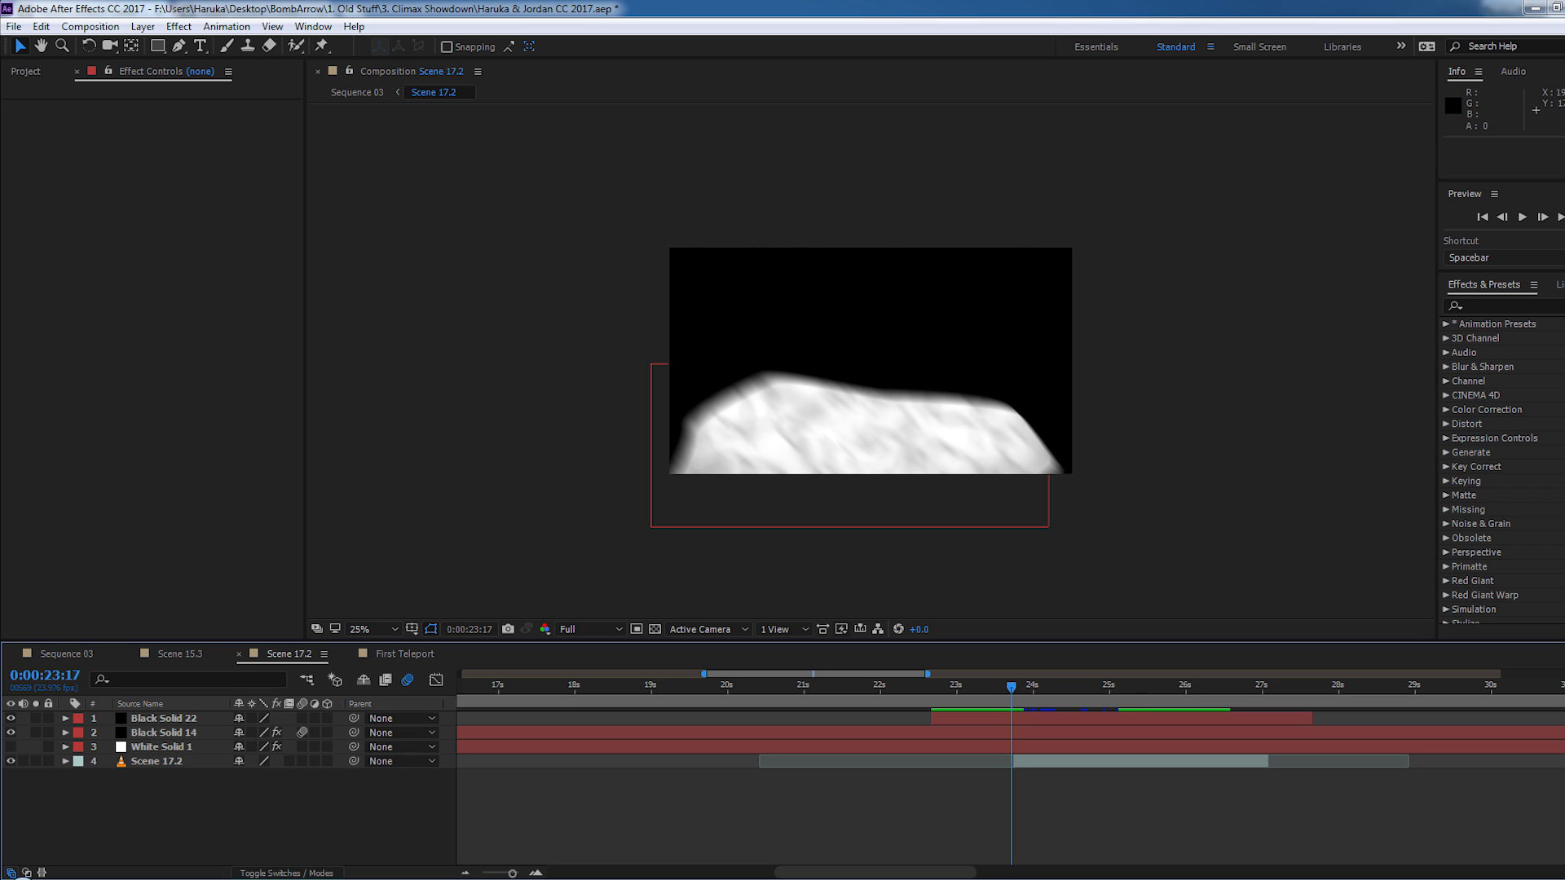
pyautogui.scroll(2, 922, 401)
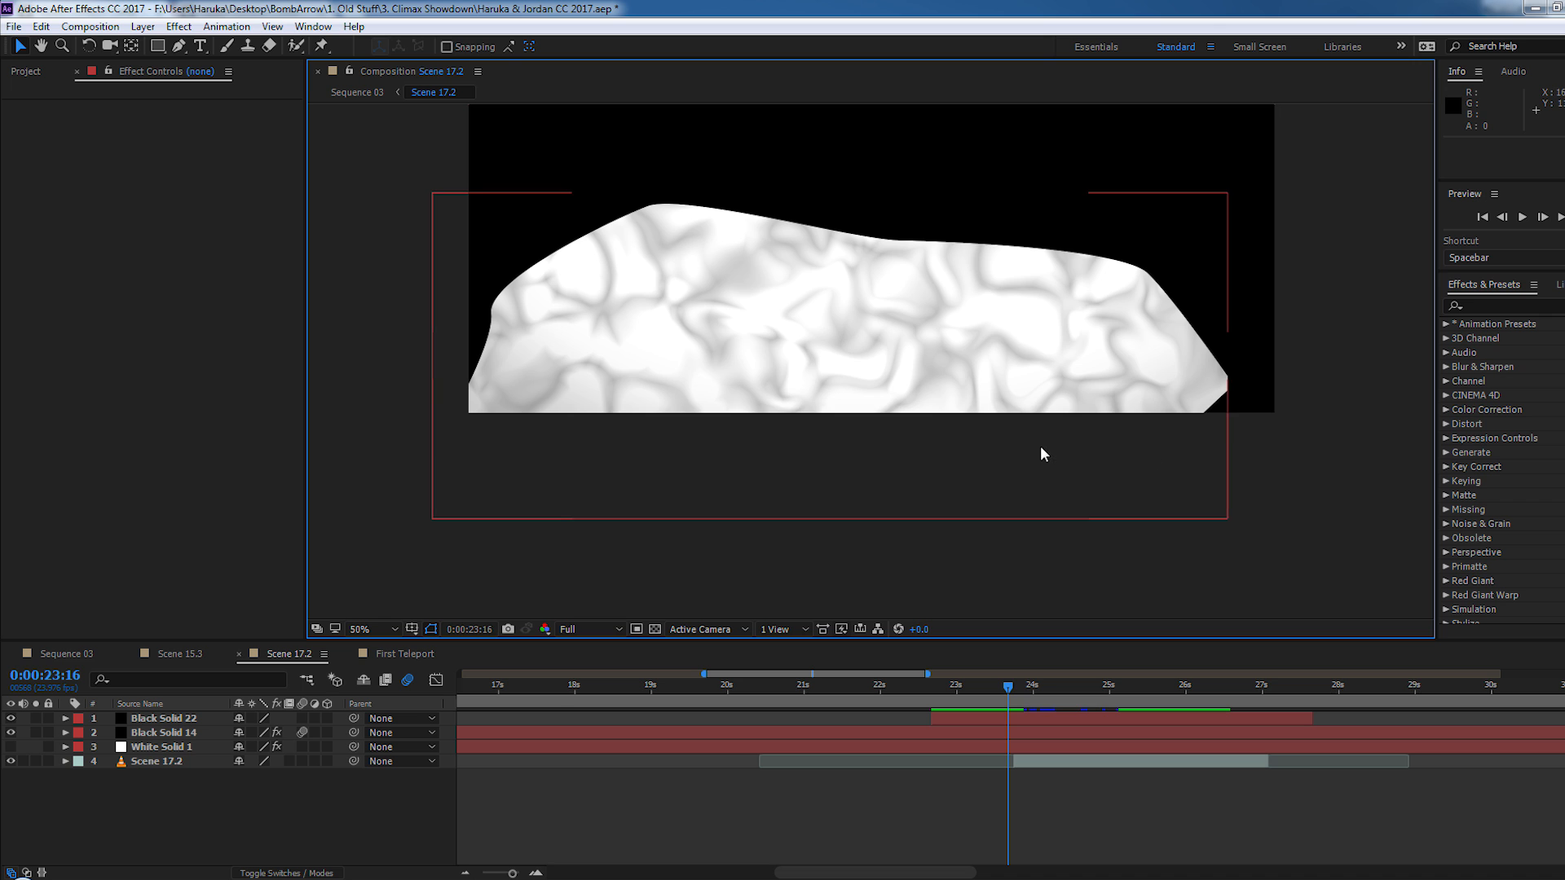
pyautogui.press('pagedown')
pyautogui.press('pagedown')
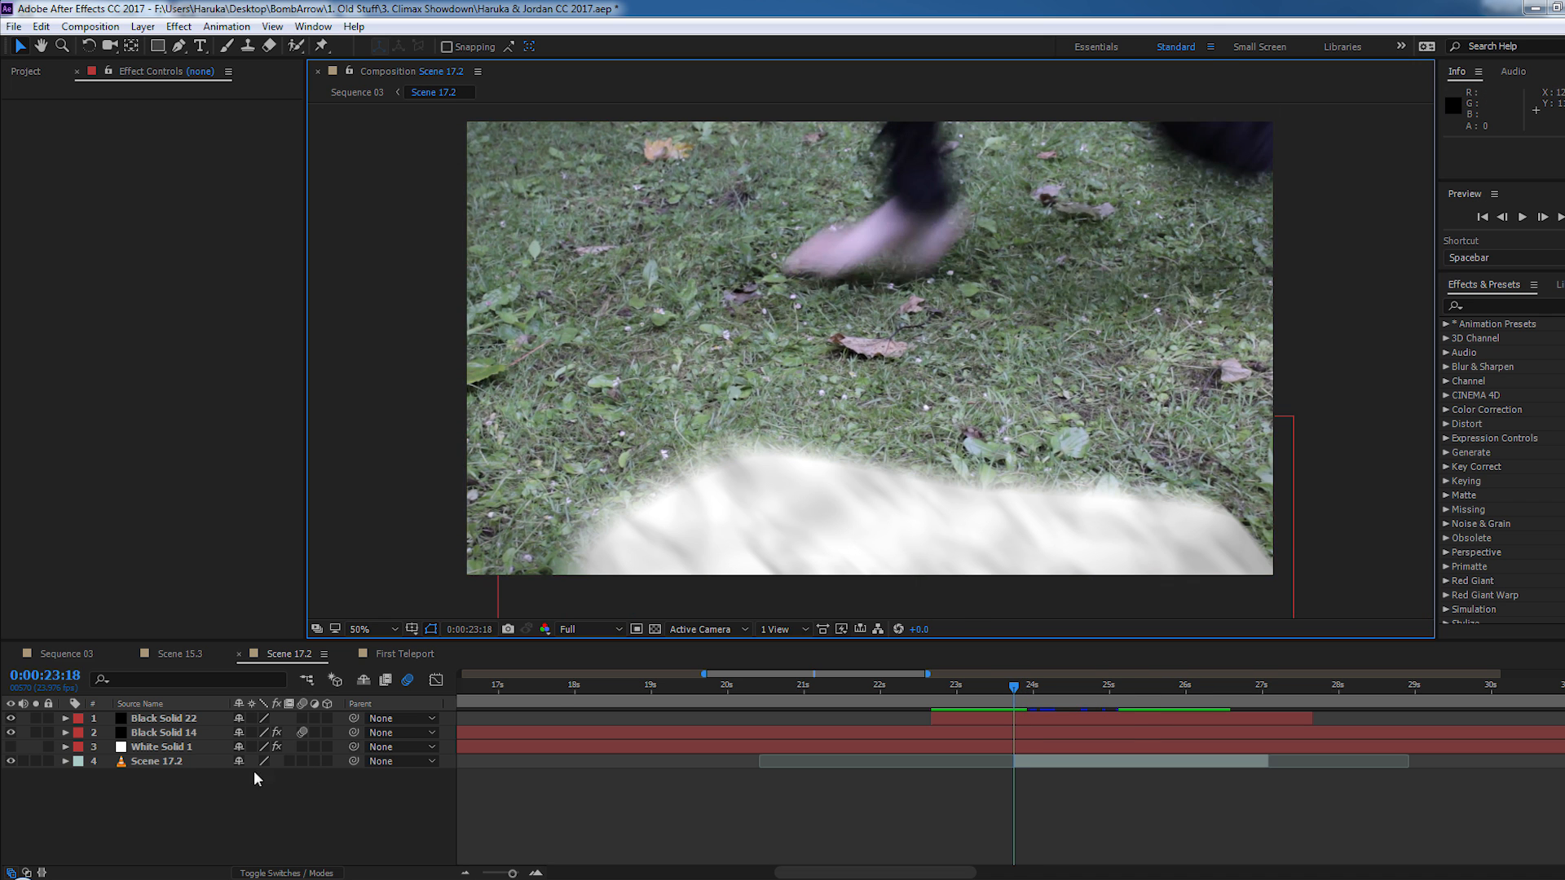
# - Hide the Black Solid 14 layer in Scene 17.2 and step forward to 0:00:23:21 to view the footage without the white shape
pyautogui.click(10, 747)
pyautogui.click(9, 733)
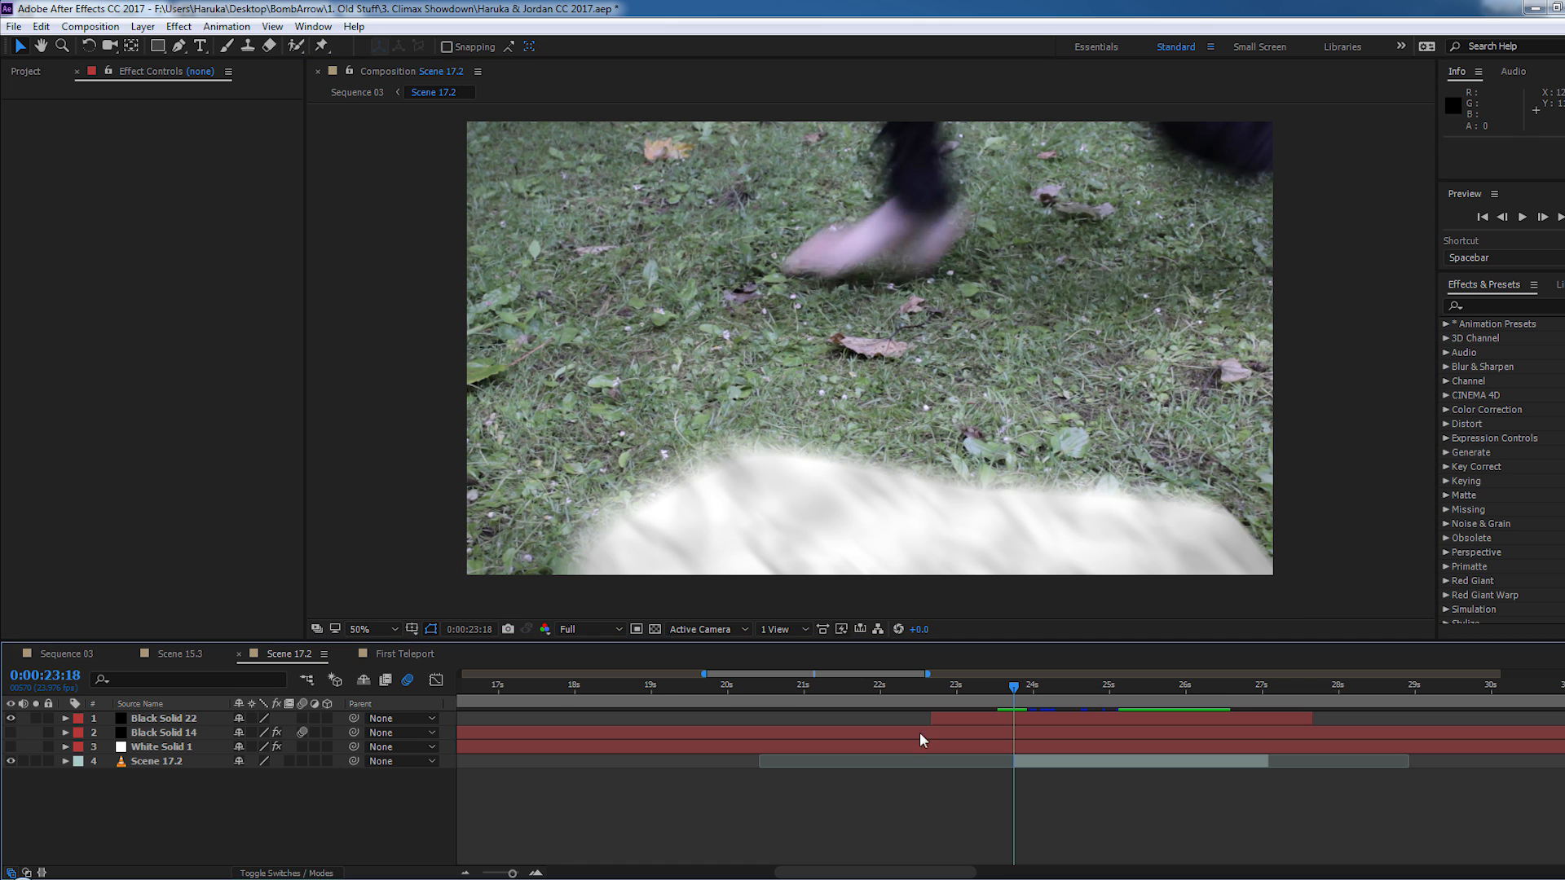
pyautogui.press('pagedown')
pyautogui.press('pagedown')
pyautogui.press('pagedown')
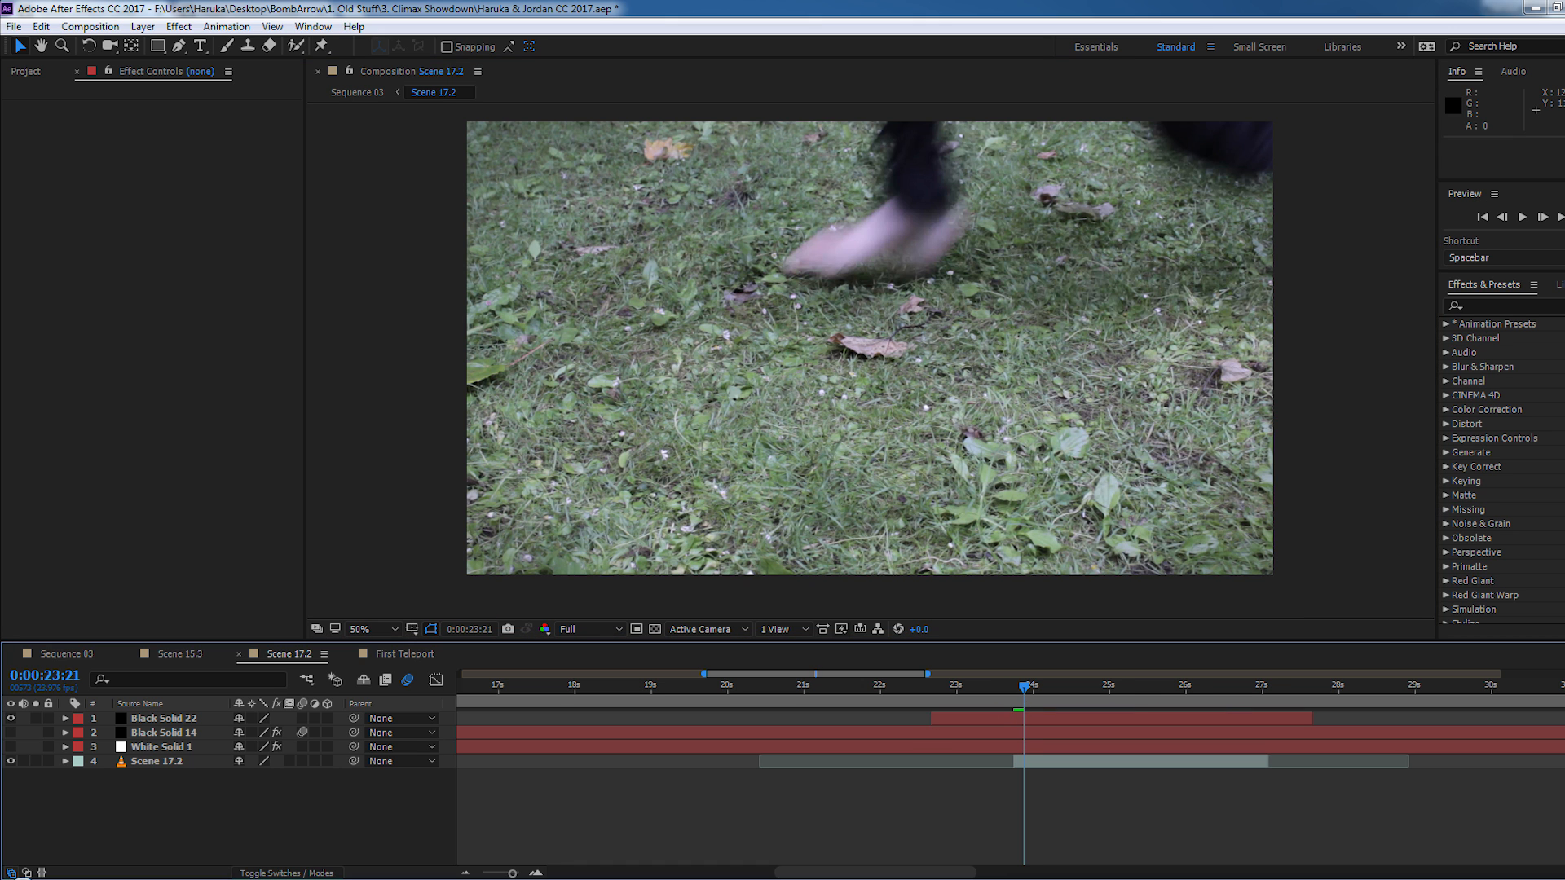
# - Step back and forth through the frames around 0:00:23:21 to 0:00:23:23 to examine the bare Scene 17.2 footage
pyautogui.press('pageup')
pyautogui.press('pageup')
pyautogui.press('pagedown')
pyautogui.press('pagedown')
pyautogui.press('pagedown')
pyautogui.press('pagedown')
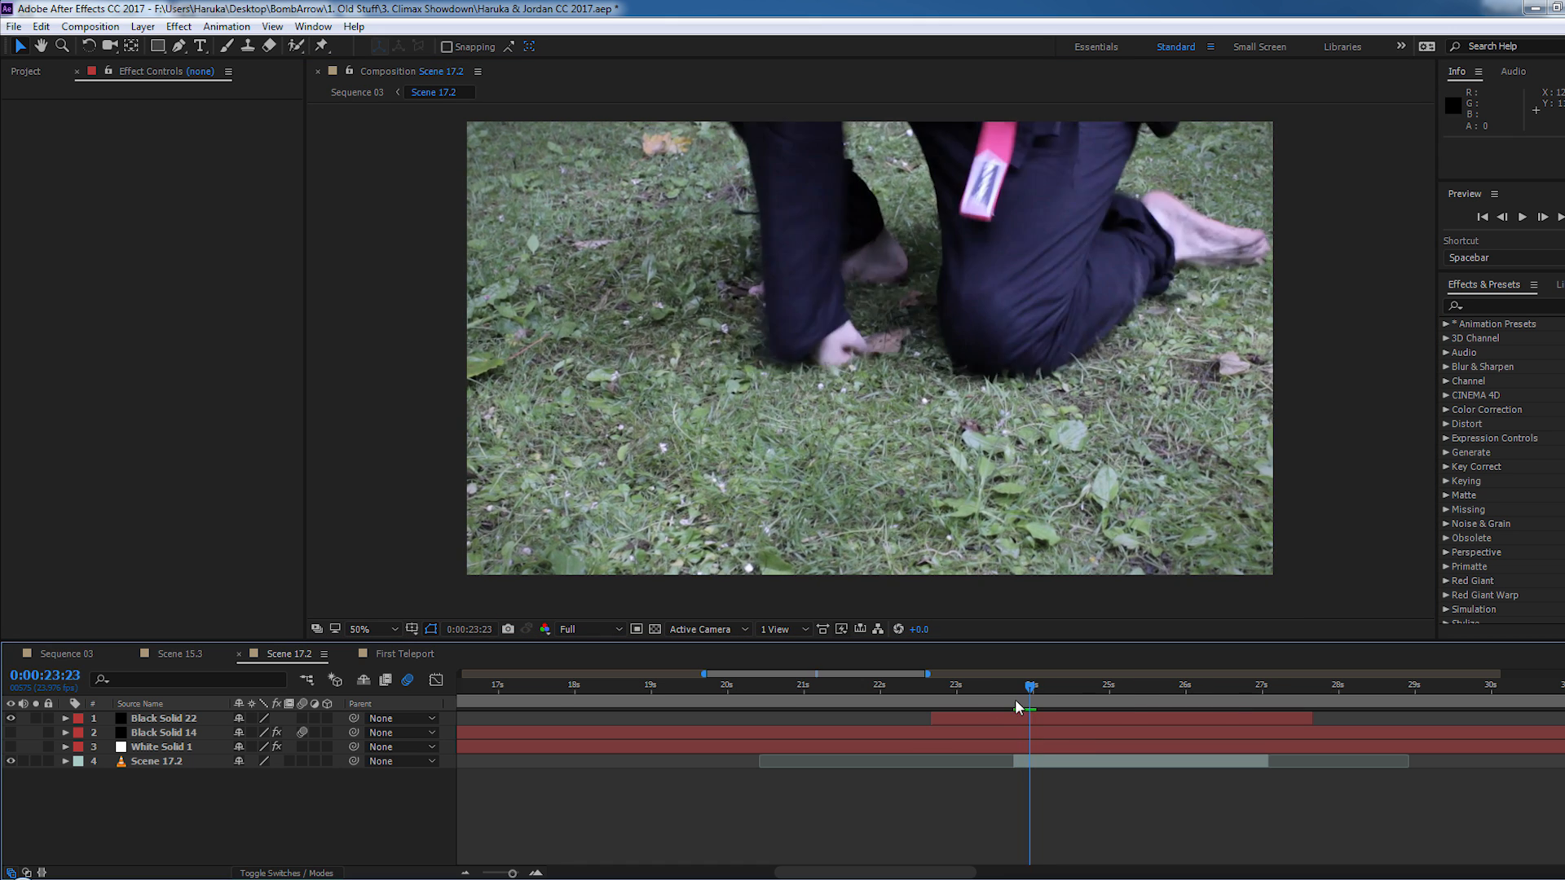
pyautogui.press('pageup')
pyautogui.press('pageup')
pyautogui.press('pageup')
pyautogui.press('pageup')
pyautogui.press('pageup')
pyautogui.press('pagedown')
pyautogui.press('pagedown')
pyautogui.press('pagedown')
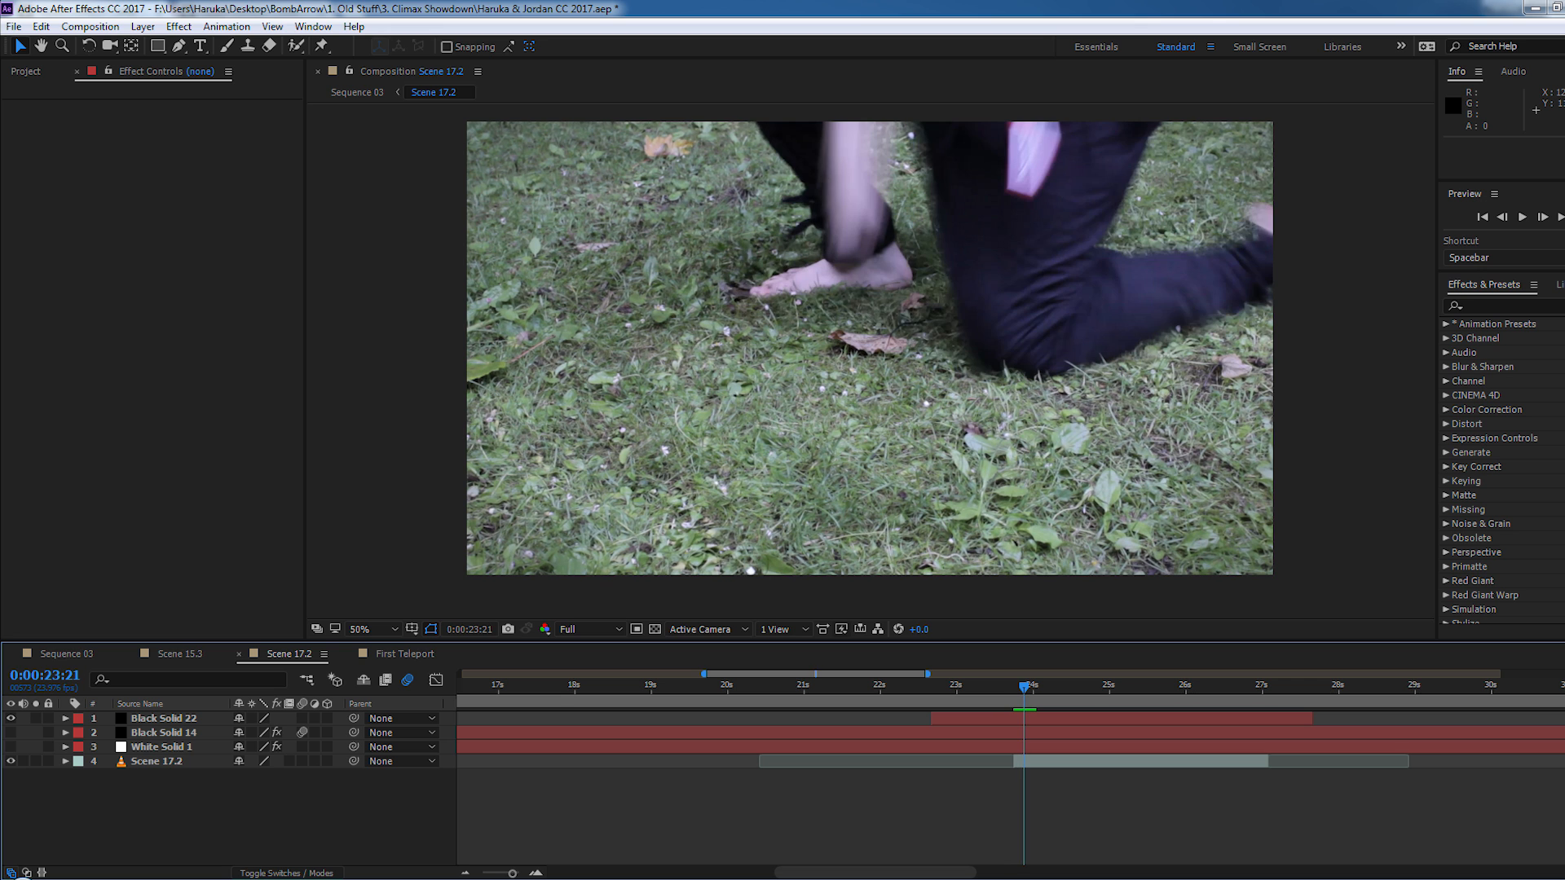
# - Play Scene 17.2 and step forward from 0:00:23:19 to examine the white textured shape leaving the frame
pyautogui.press('space')
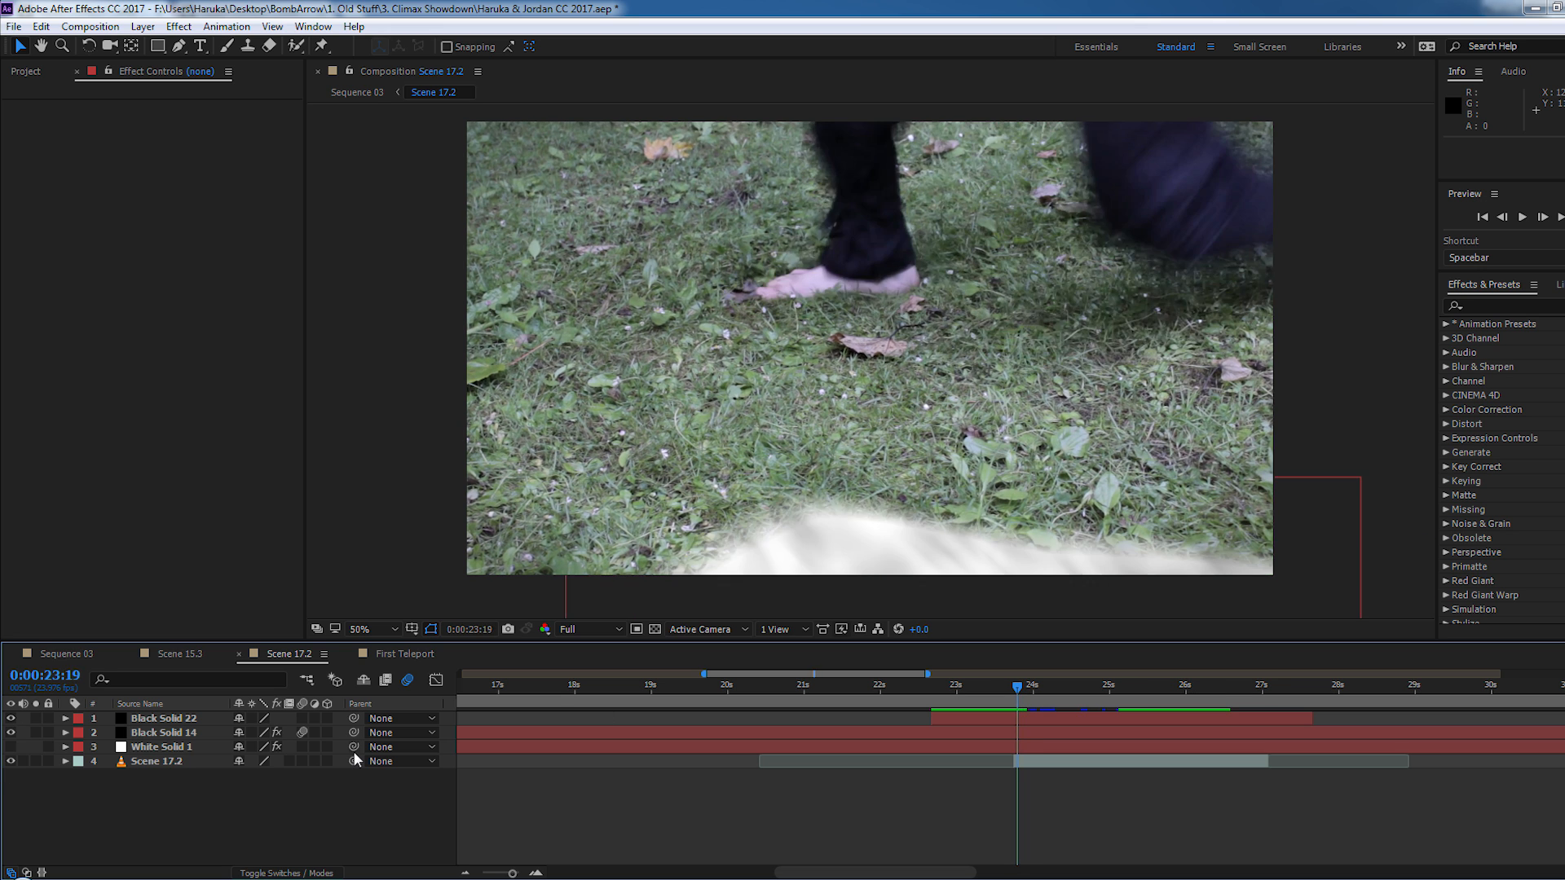
pyautogui.press('pagedown')
pyautogui.press('pagedown')
pyautogui.press('pagedown')
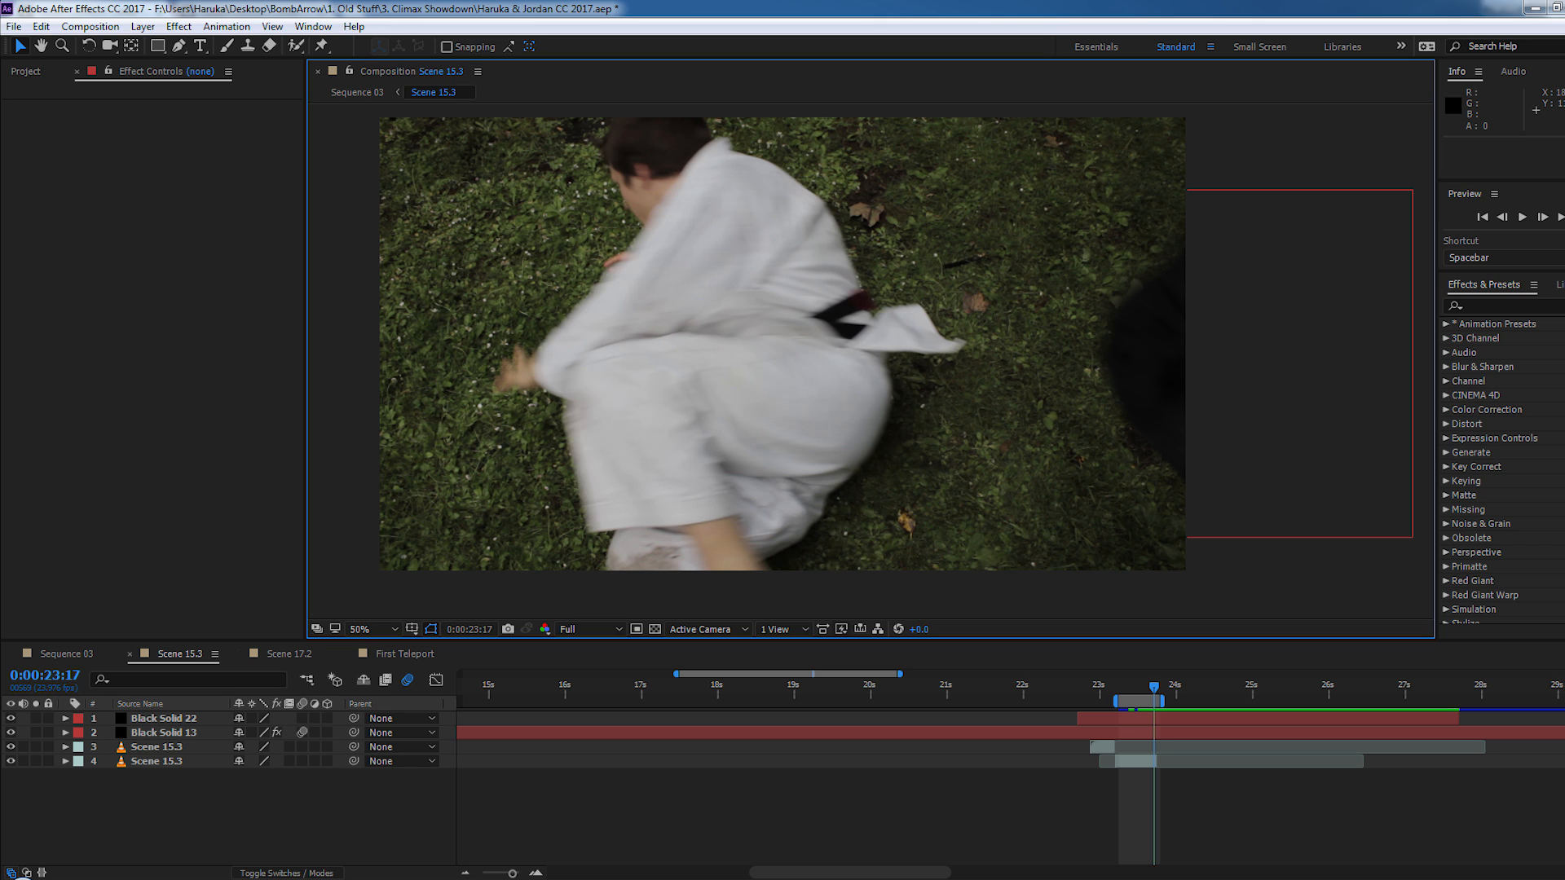
# - Step back to 0:00:23:16 in Scene 15.3 and forward again to examine the black shape entering the frame
pyautogui.press('pageup')
pyautogui.press('pageup')
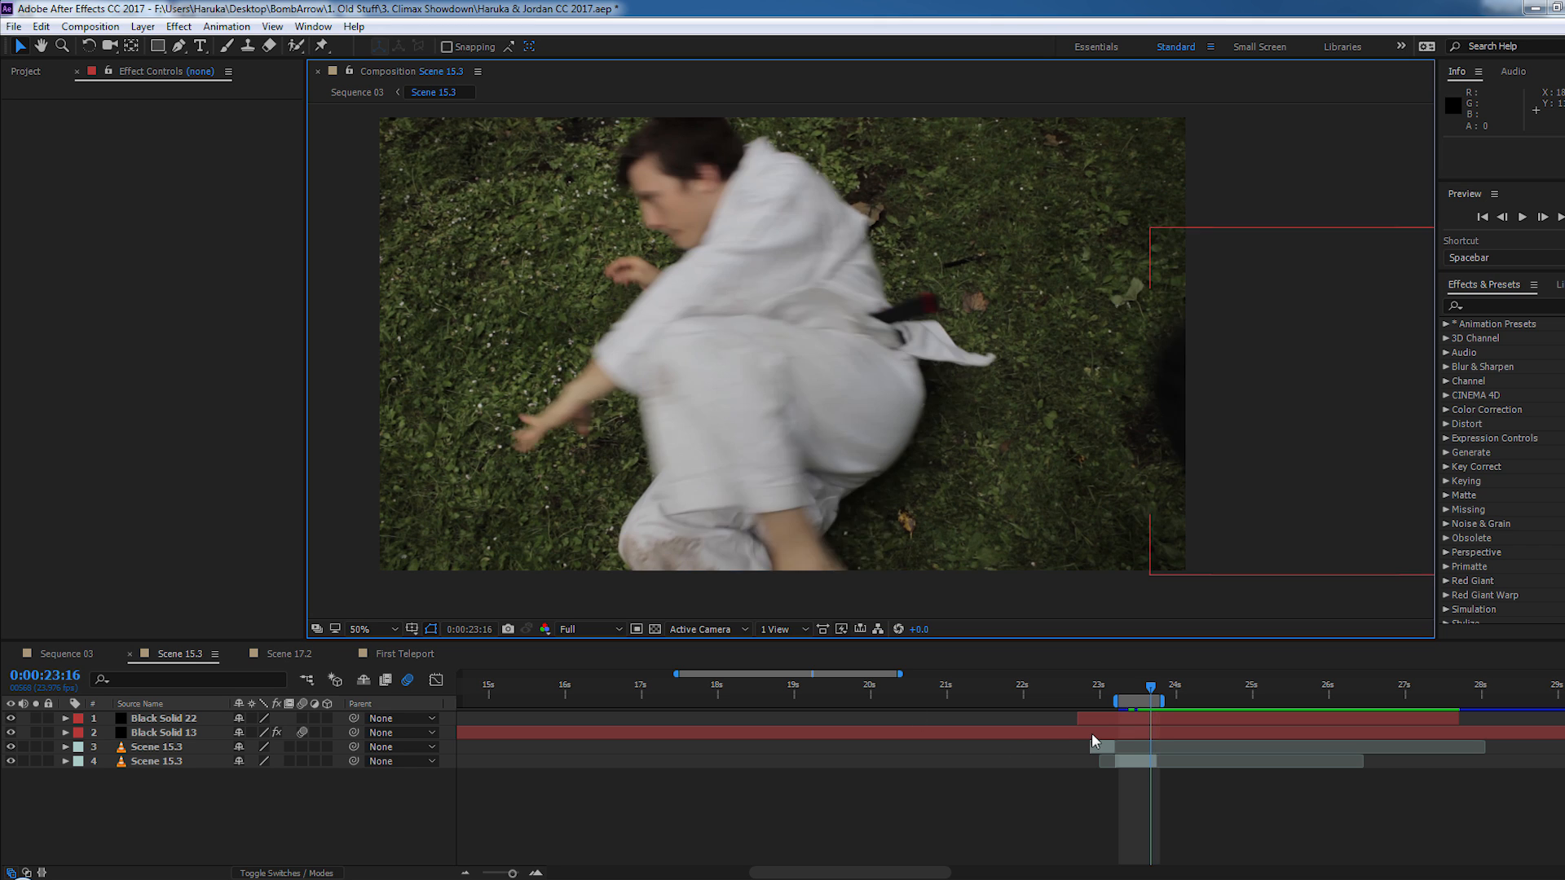
pyautogui.press('pagedown')
pyautogui.press('pagedown')
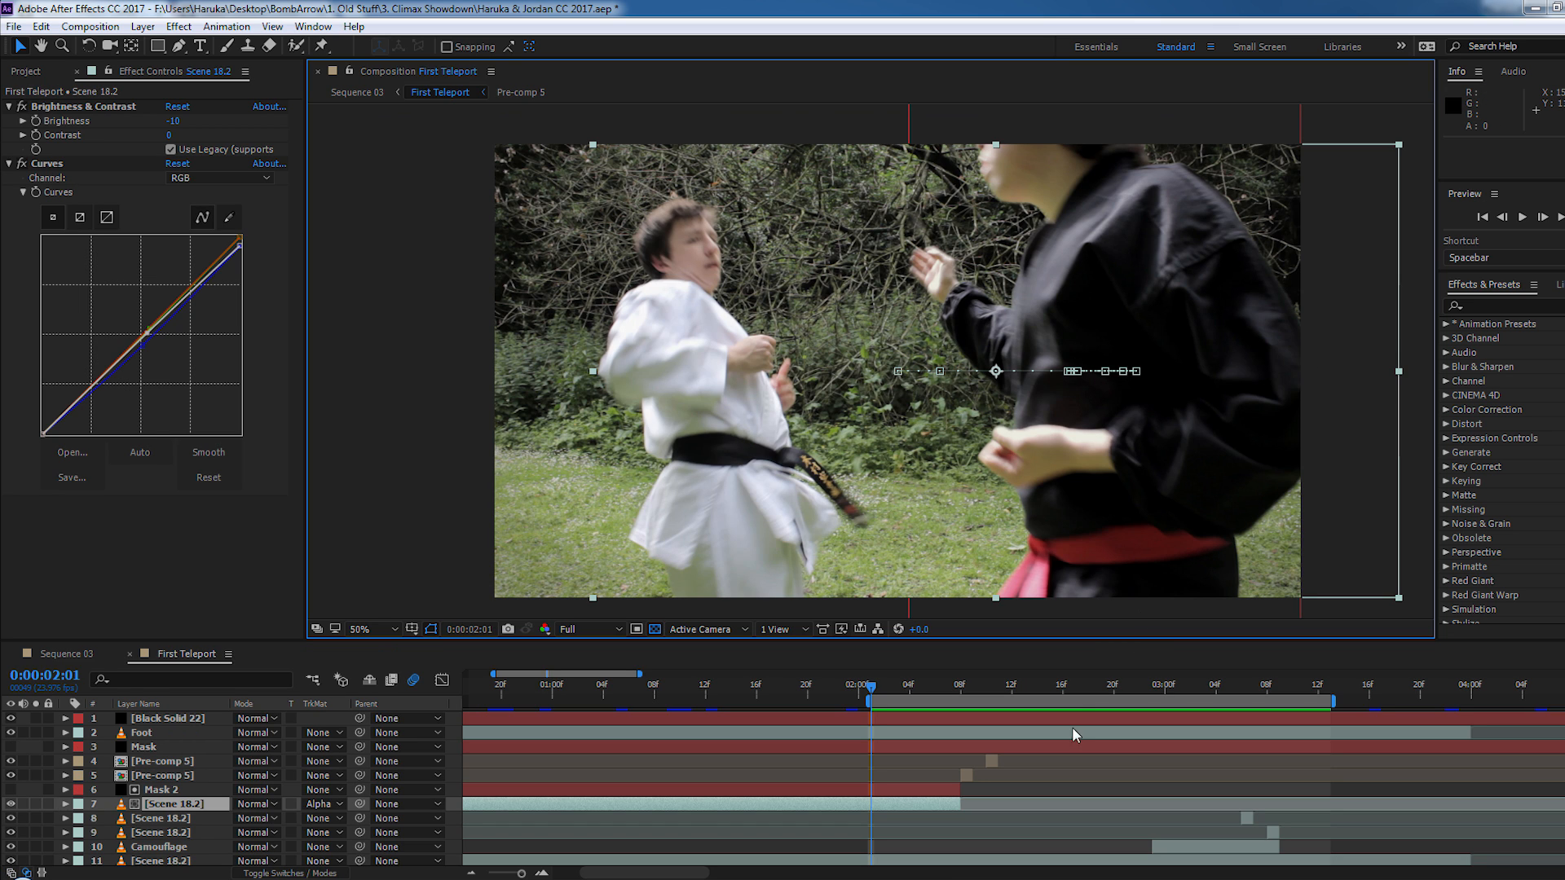
# - Select the layer 4 Pre-comp 5 in First Teleport and preview the teleport from 0:00:02:01 to 0:00:03:11
pyautogui.click(163, 761)
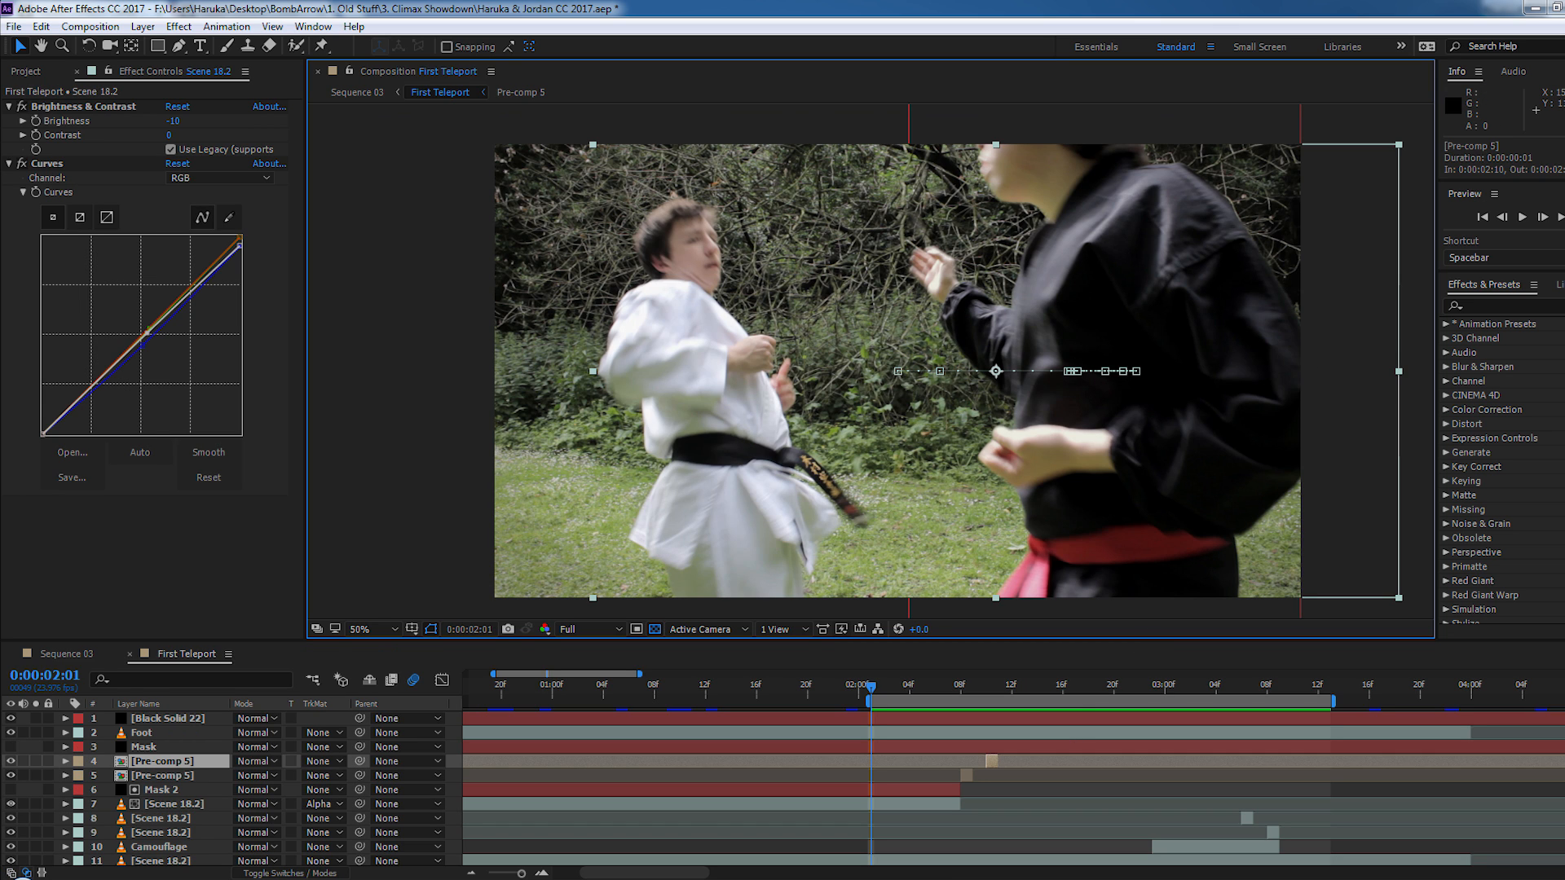
pyautogui.press('space')
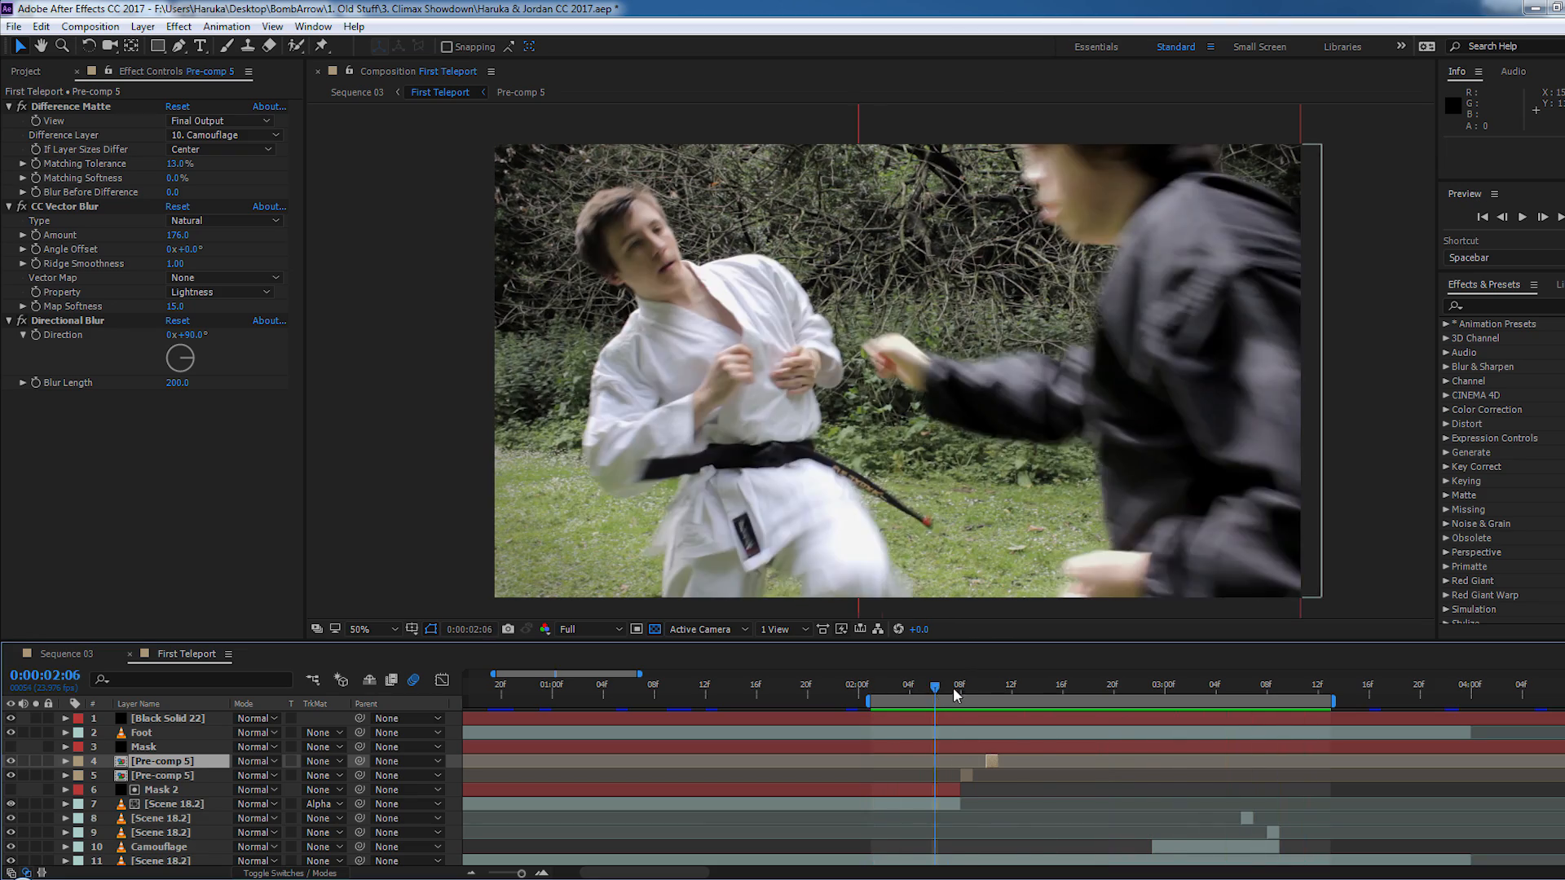
pyautogui.press('space')
pyautogui.moveTo(1240, 706); pyautogui.dragTo(1307, 709)
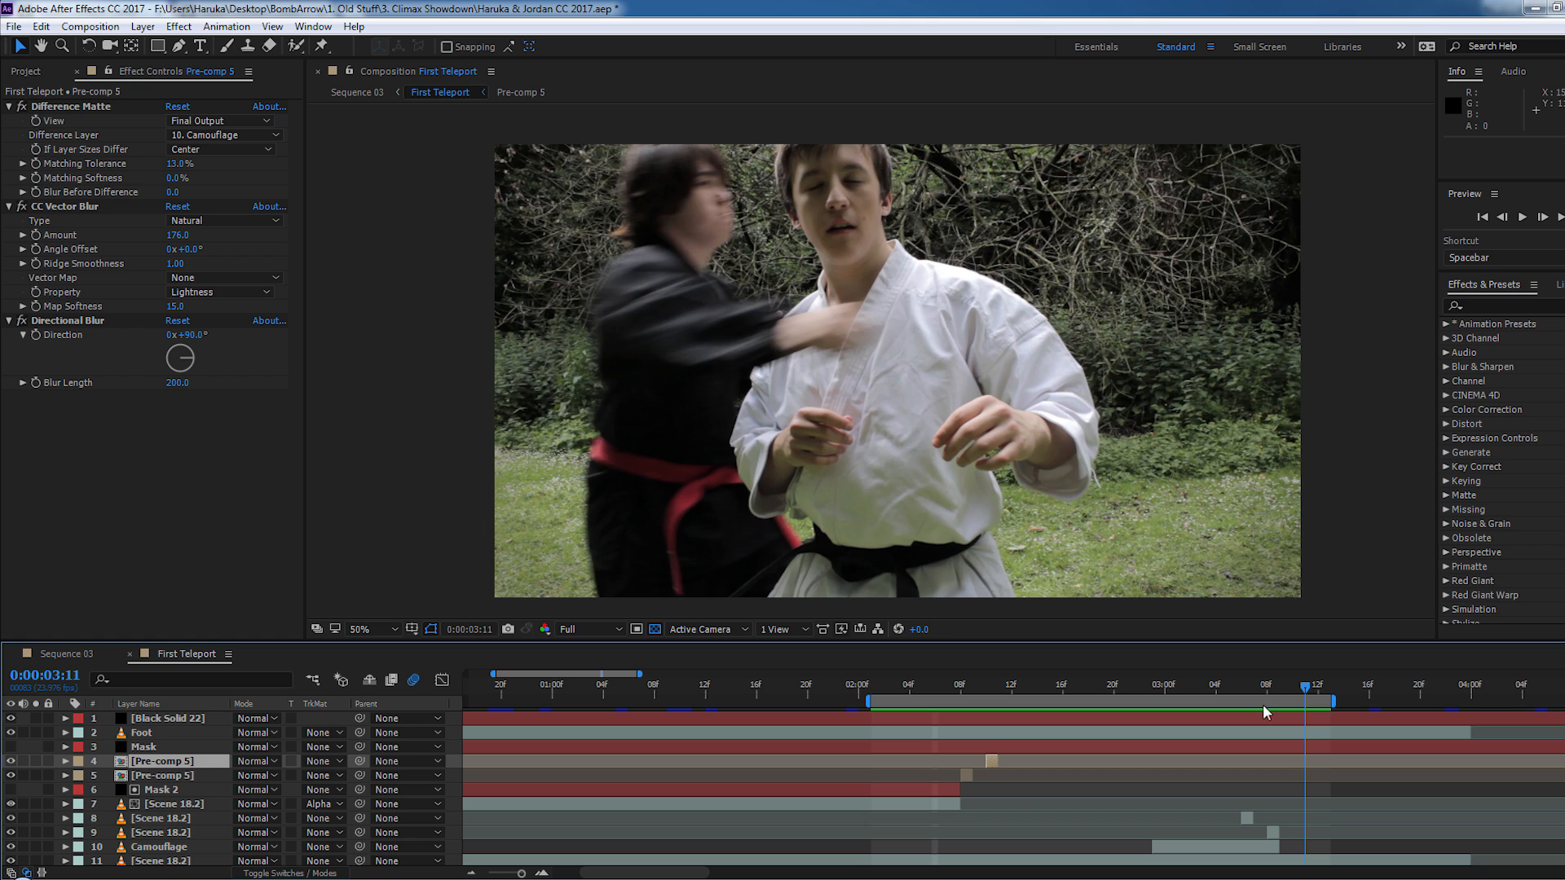
# - Temporarily hide the layer 7 Scene 18.2 footage between 0:00:00:13 and 0:00:01:17 to compare the shot without the black-clad fighter
pyautogui.moveTo(936, 706); pyautogui.dragTo(633, 731)
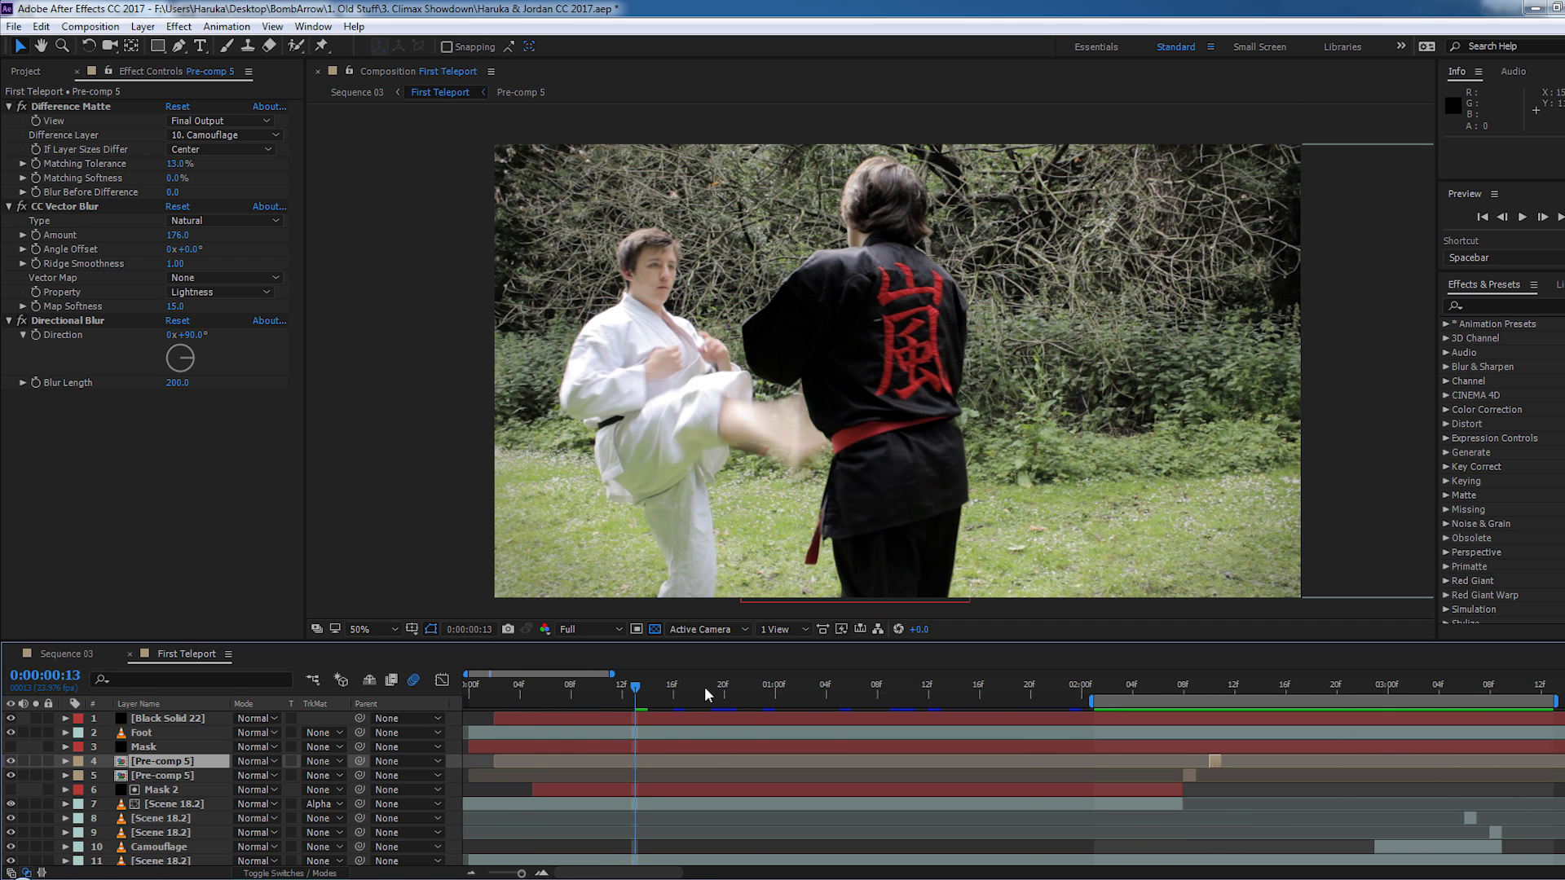
pyautogui.click(12, 805)
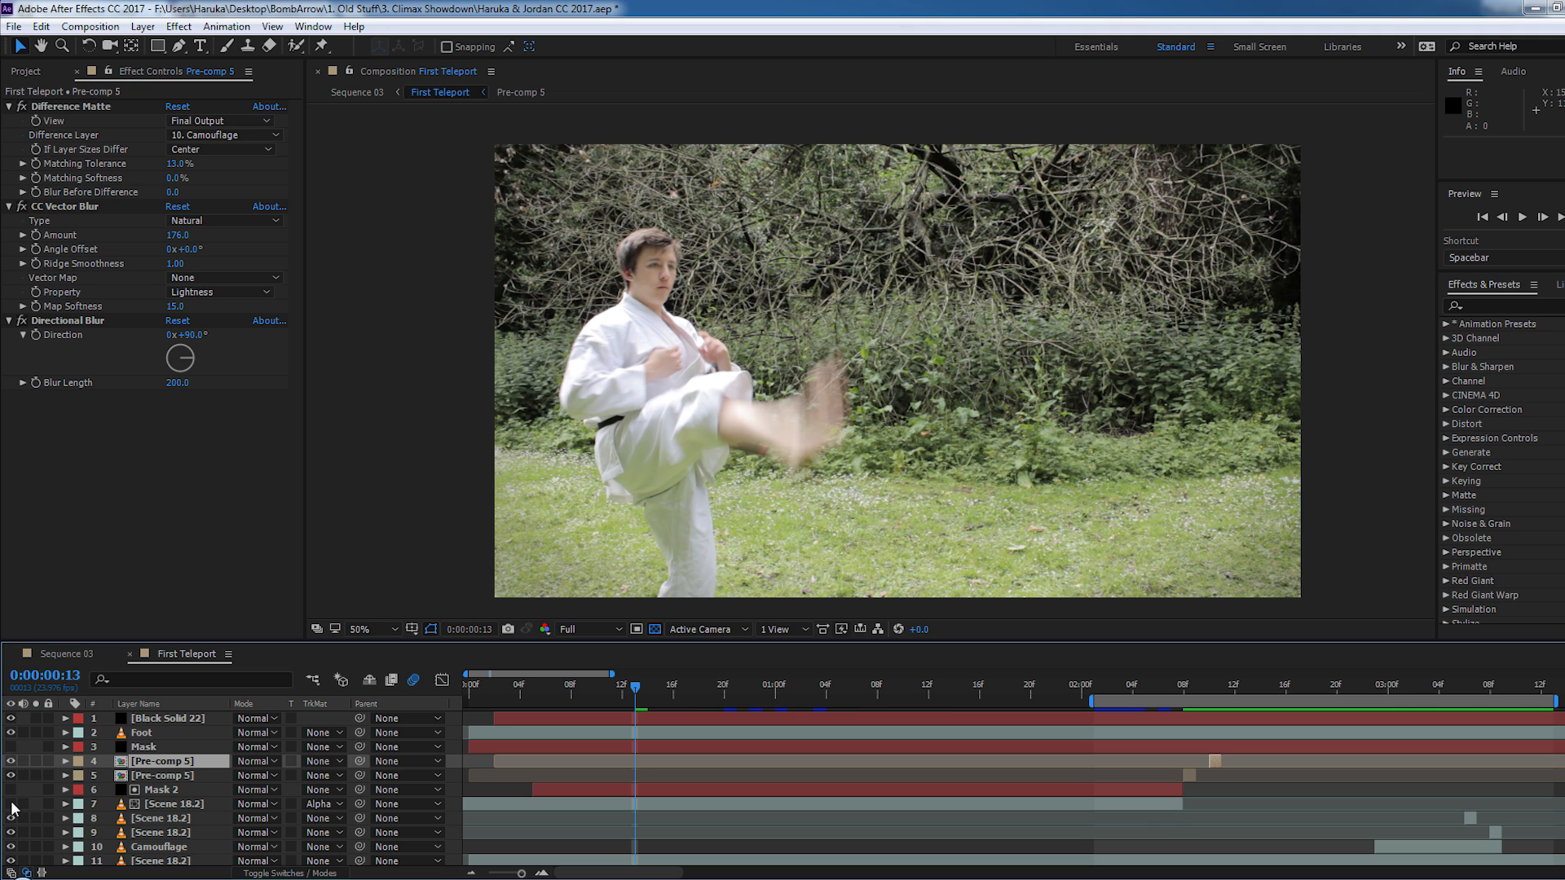
pyautogui.moveTo(635, 690); pyautogui.dragTo(992, 706)
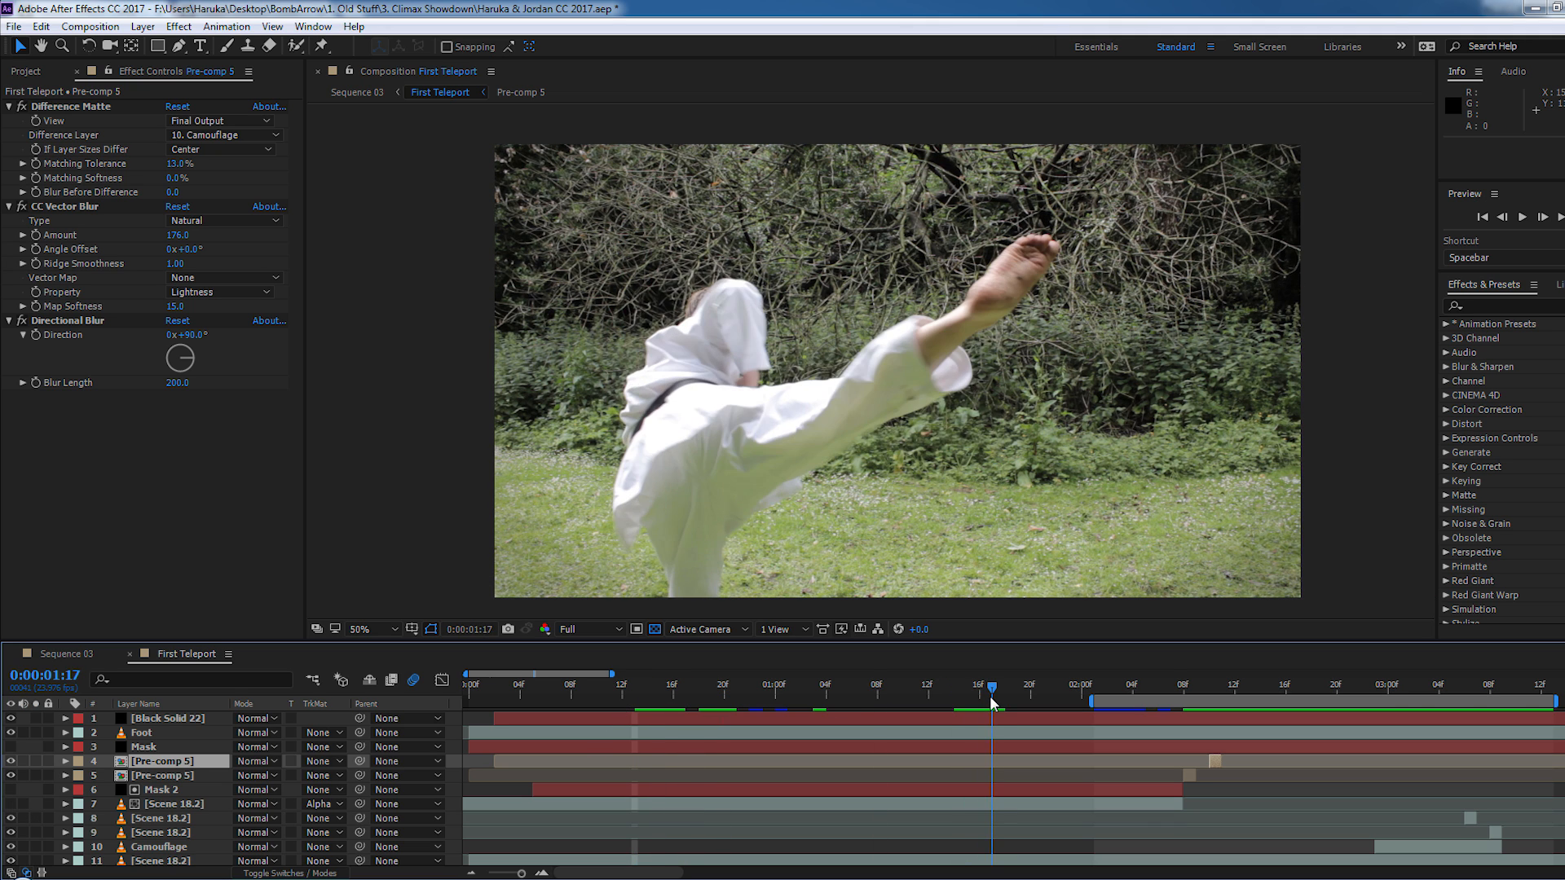
pyautogui.click(11, 805)
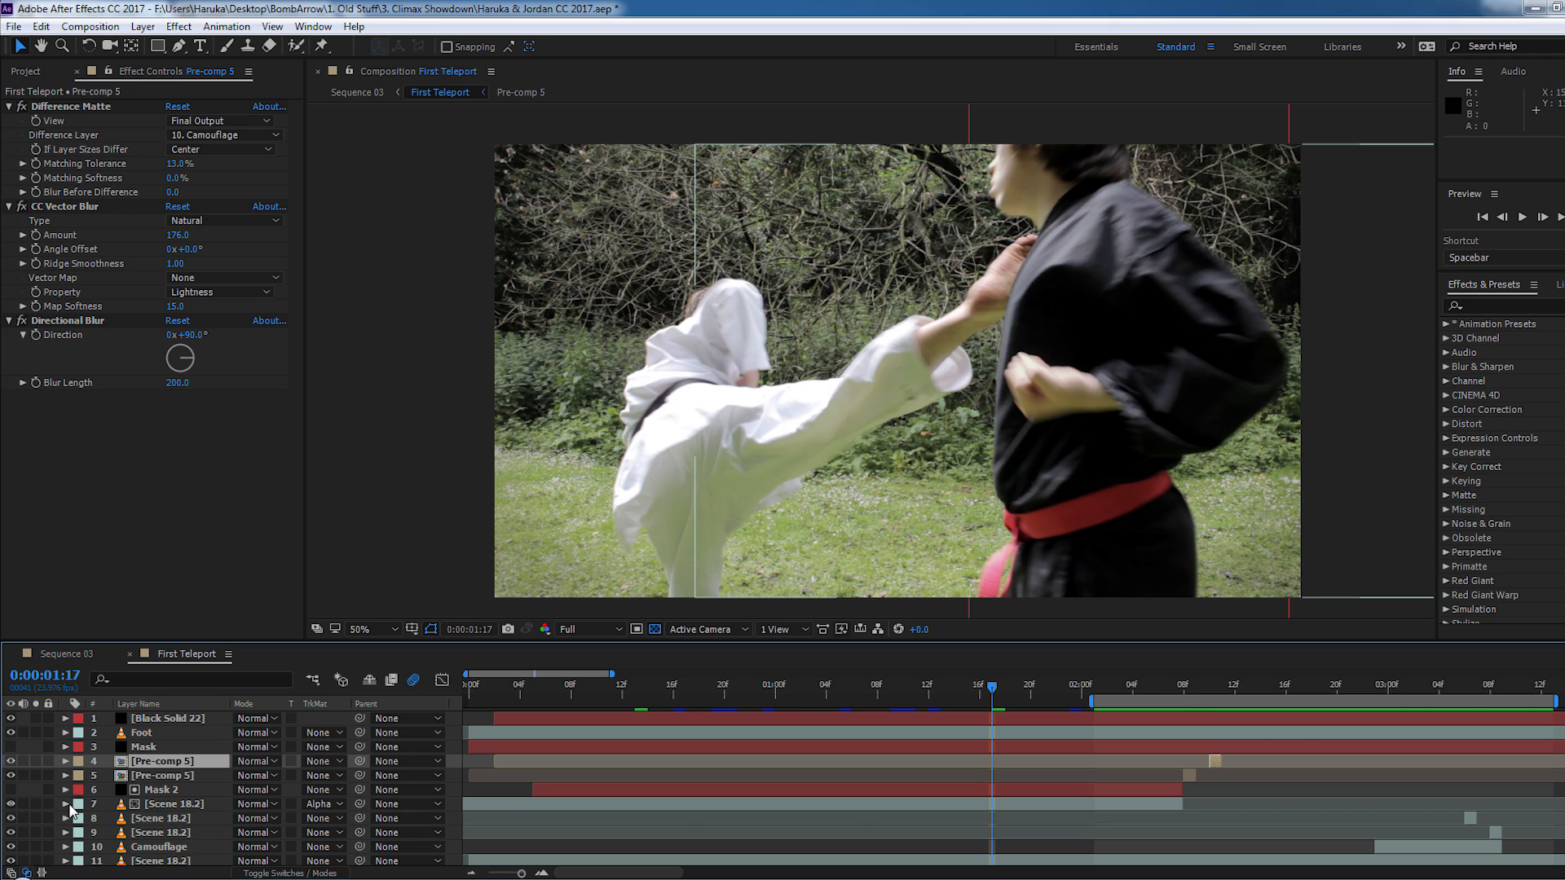
# - Select the Mask 2 layer and examine its mask outlines around the black-clad fighter up close at 0:00:01:17
pyautogui.click(173, 790)
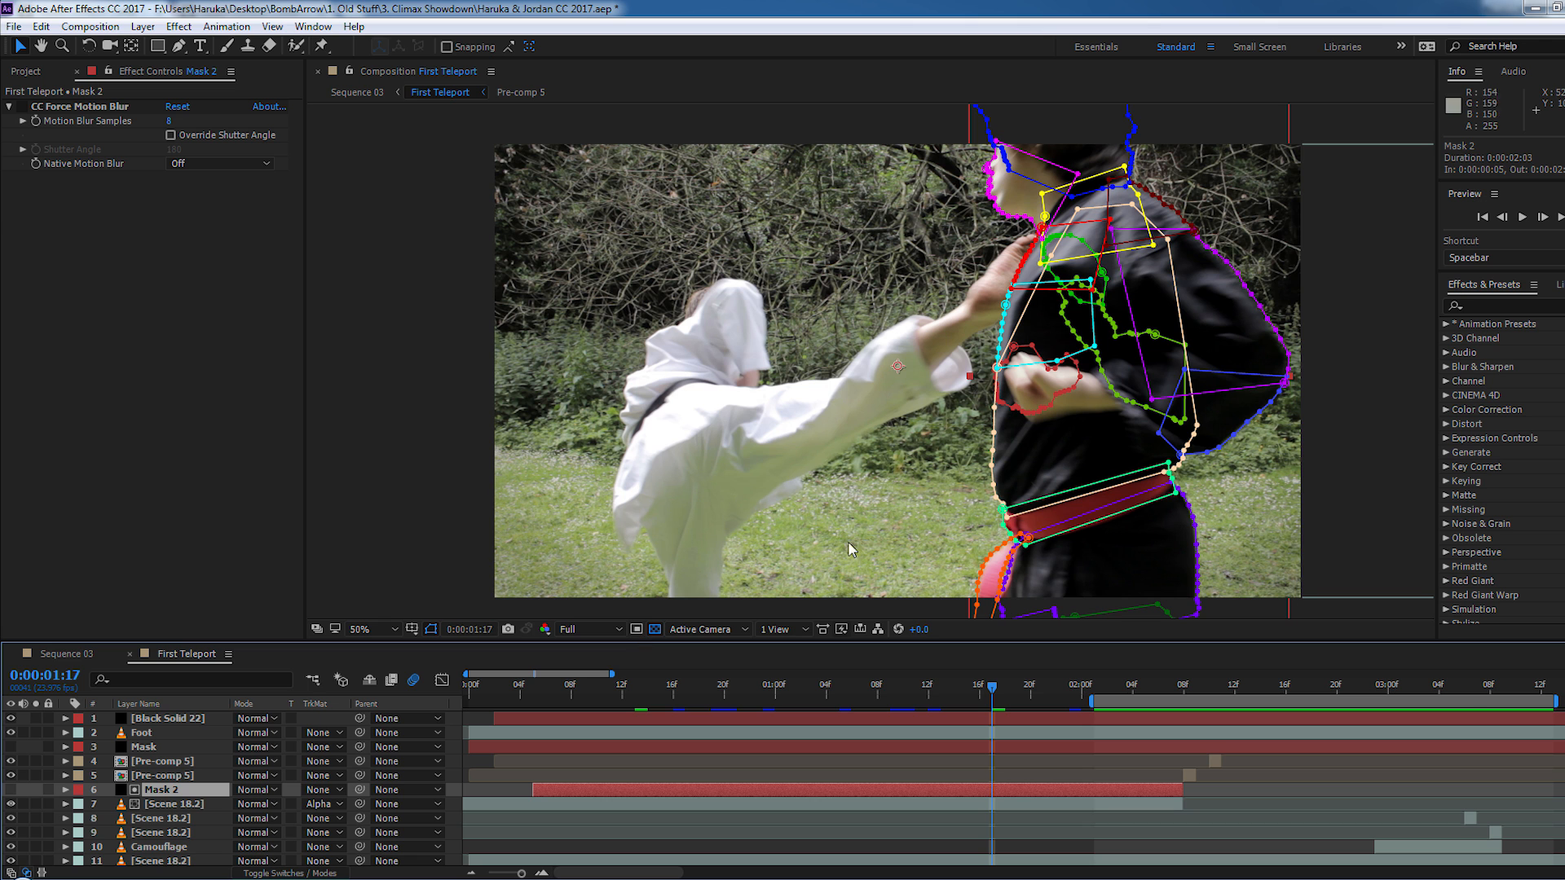
pyautogui.moveTo(1064, 454); pyautogui.dragTo(959, 455)
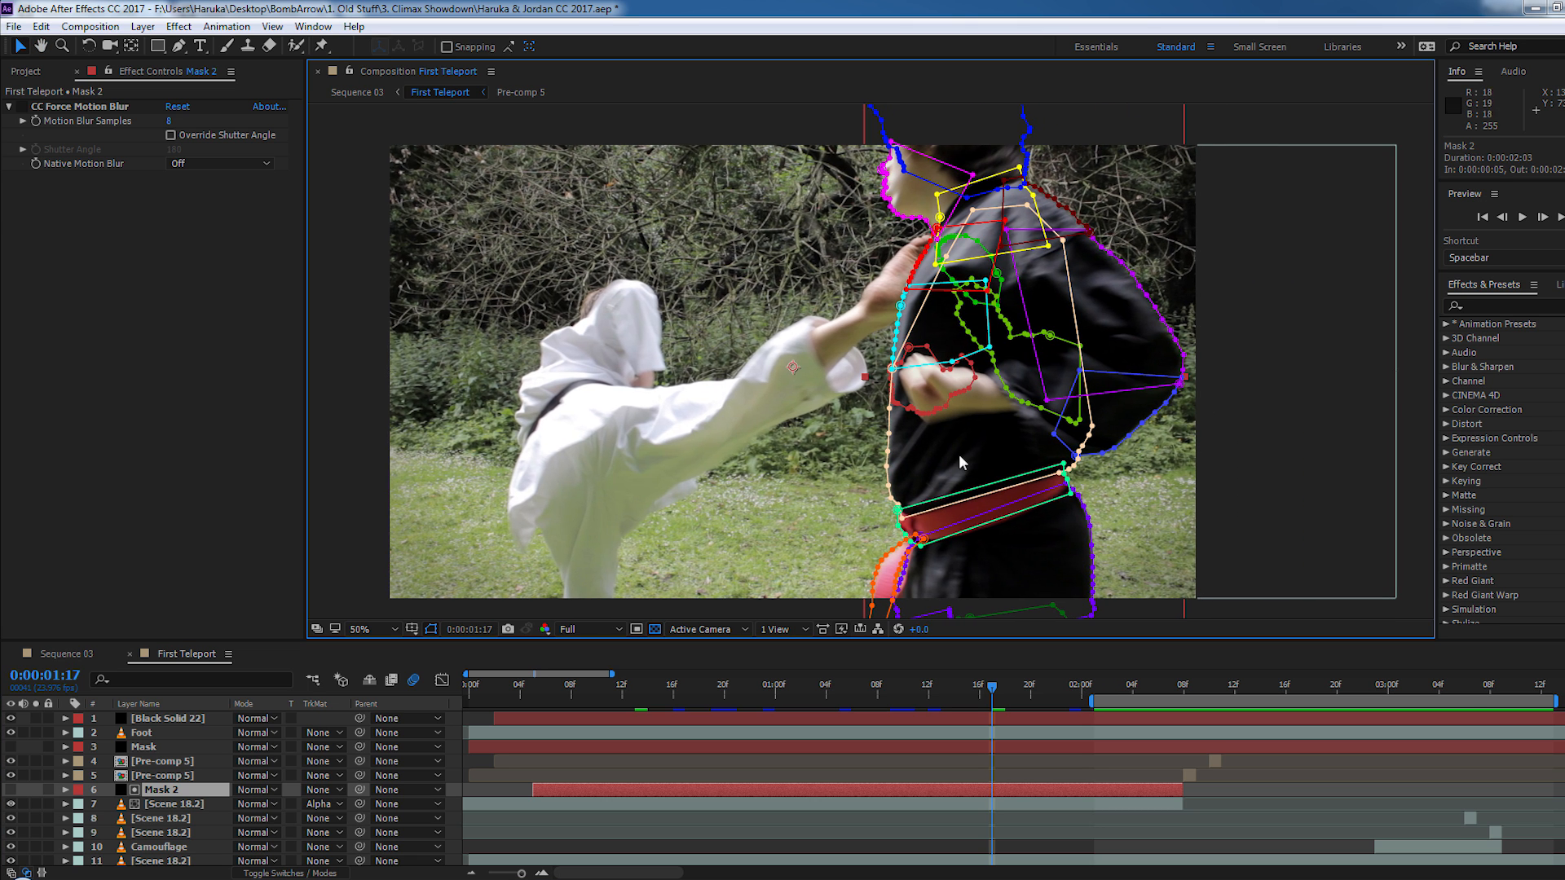
pyautogui.scroll(4, 964, 456)
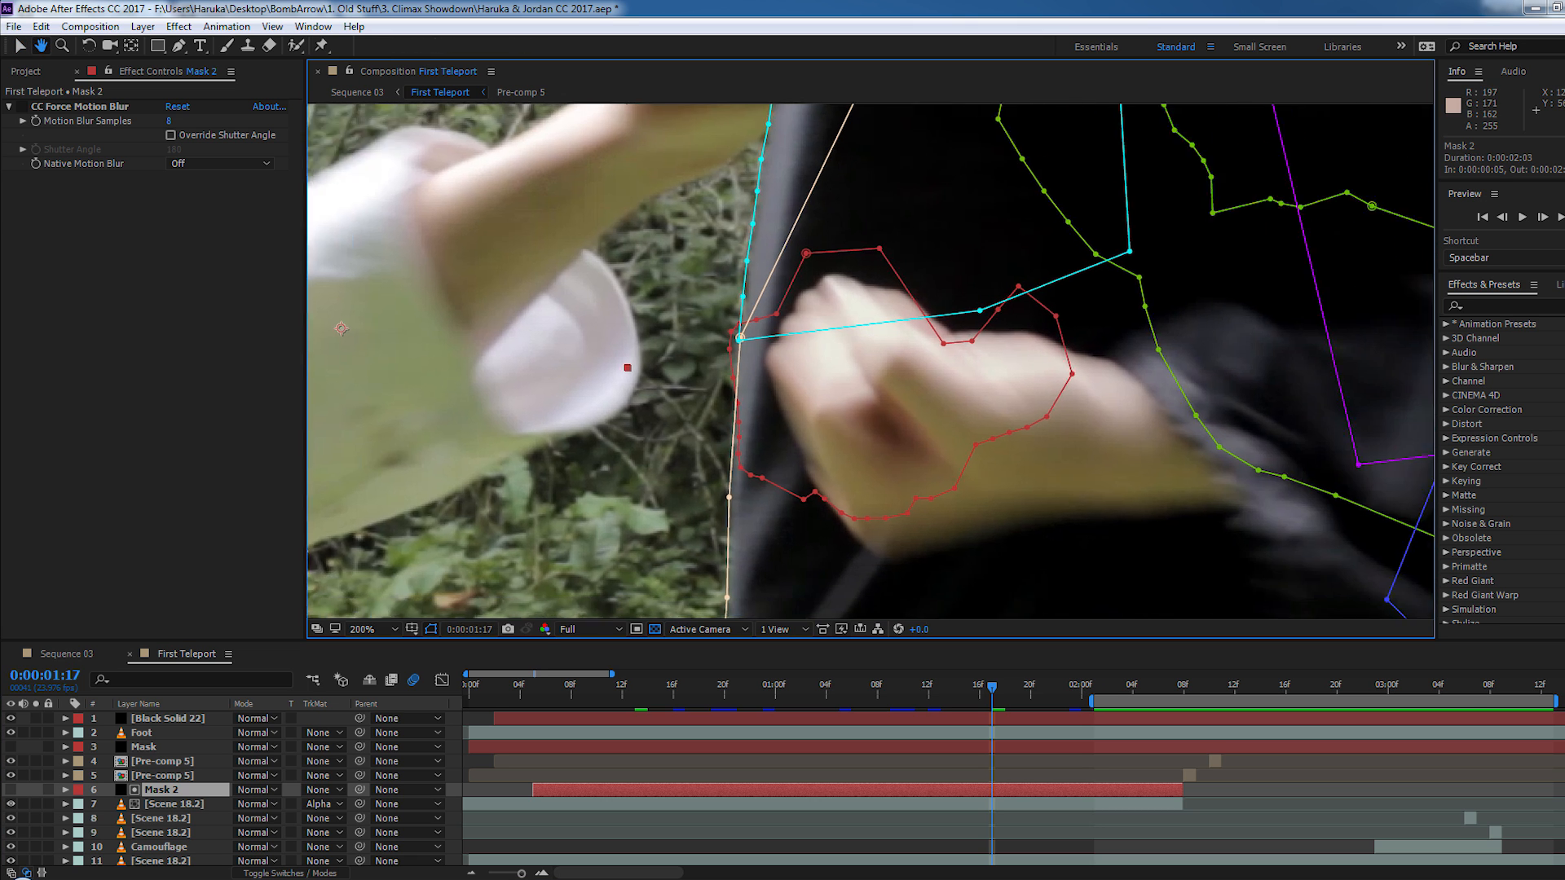
pyautogui.scroll(-2, 842, 394)
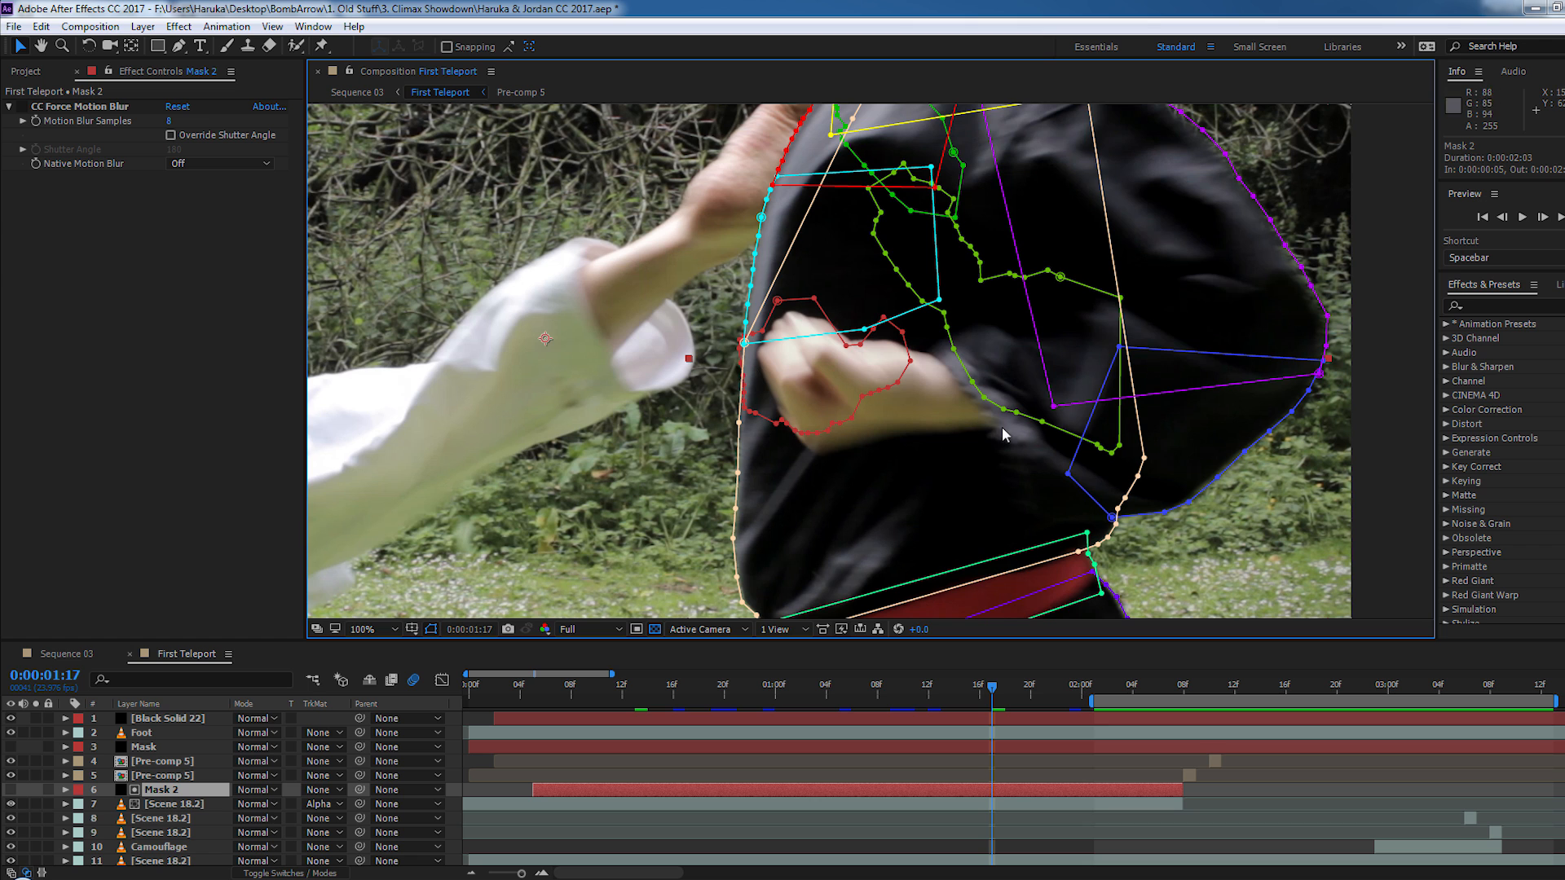
pyautogui.scroll(-2, 855, 374)
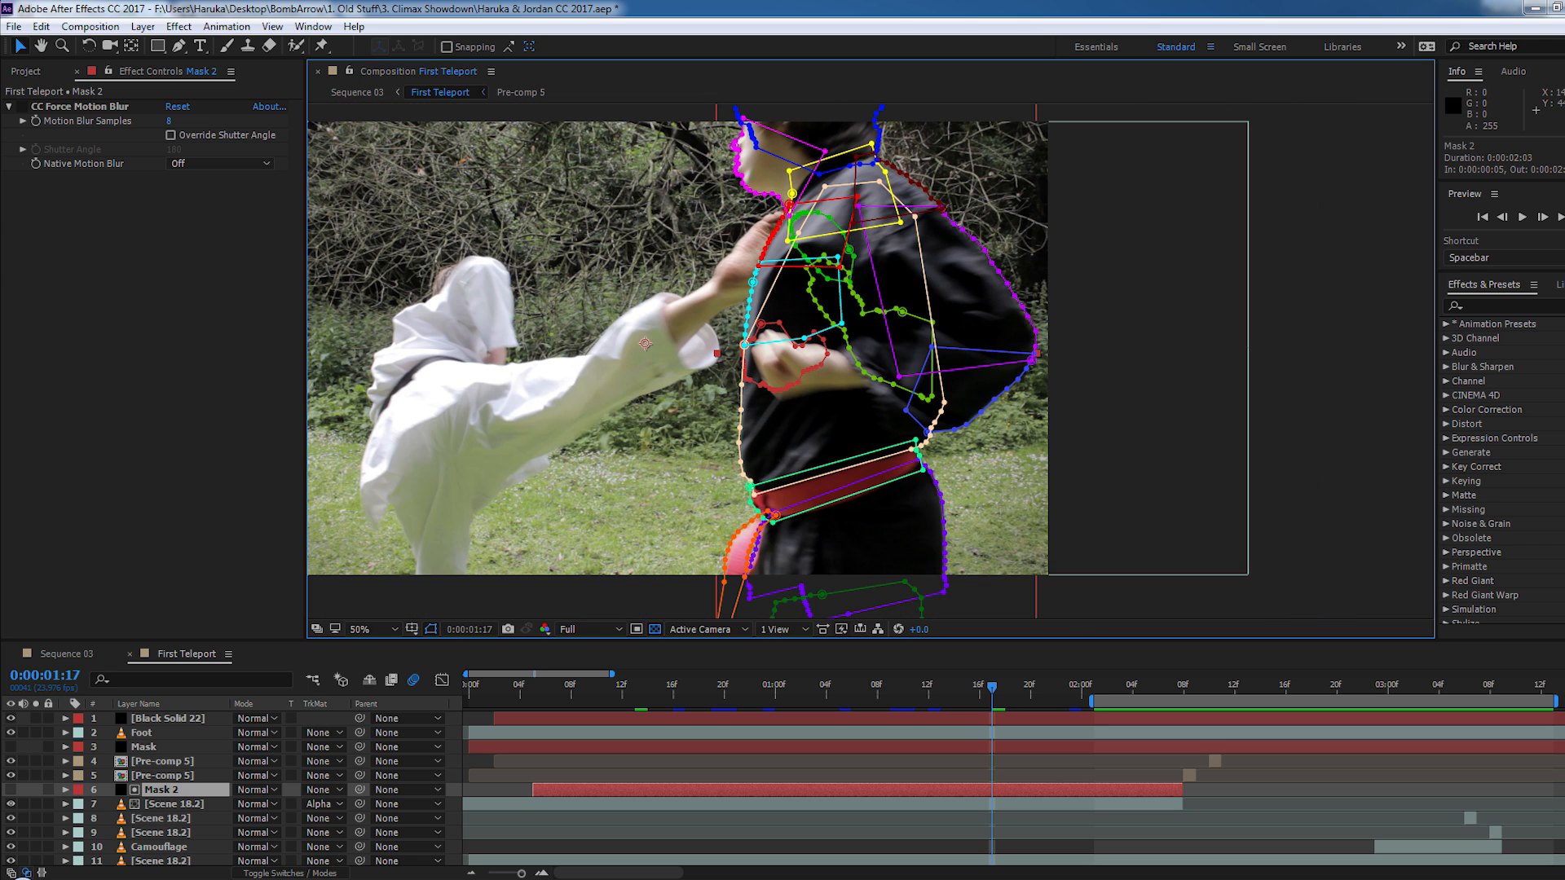
pyautogui.moveTo(849, 300); pyautogui.dragTo(834, 388)
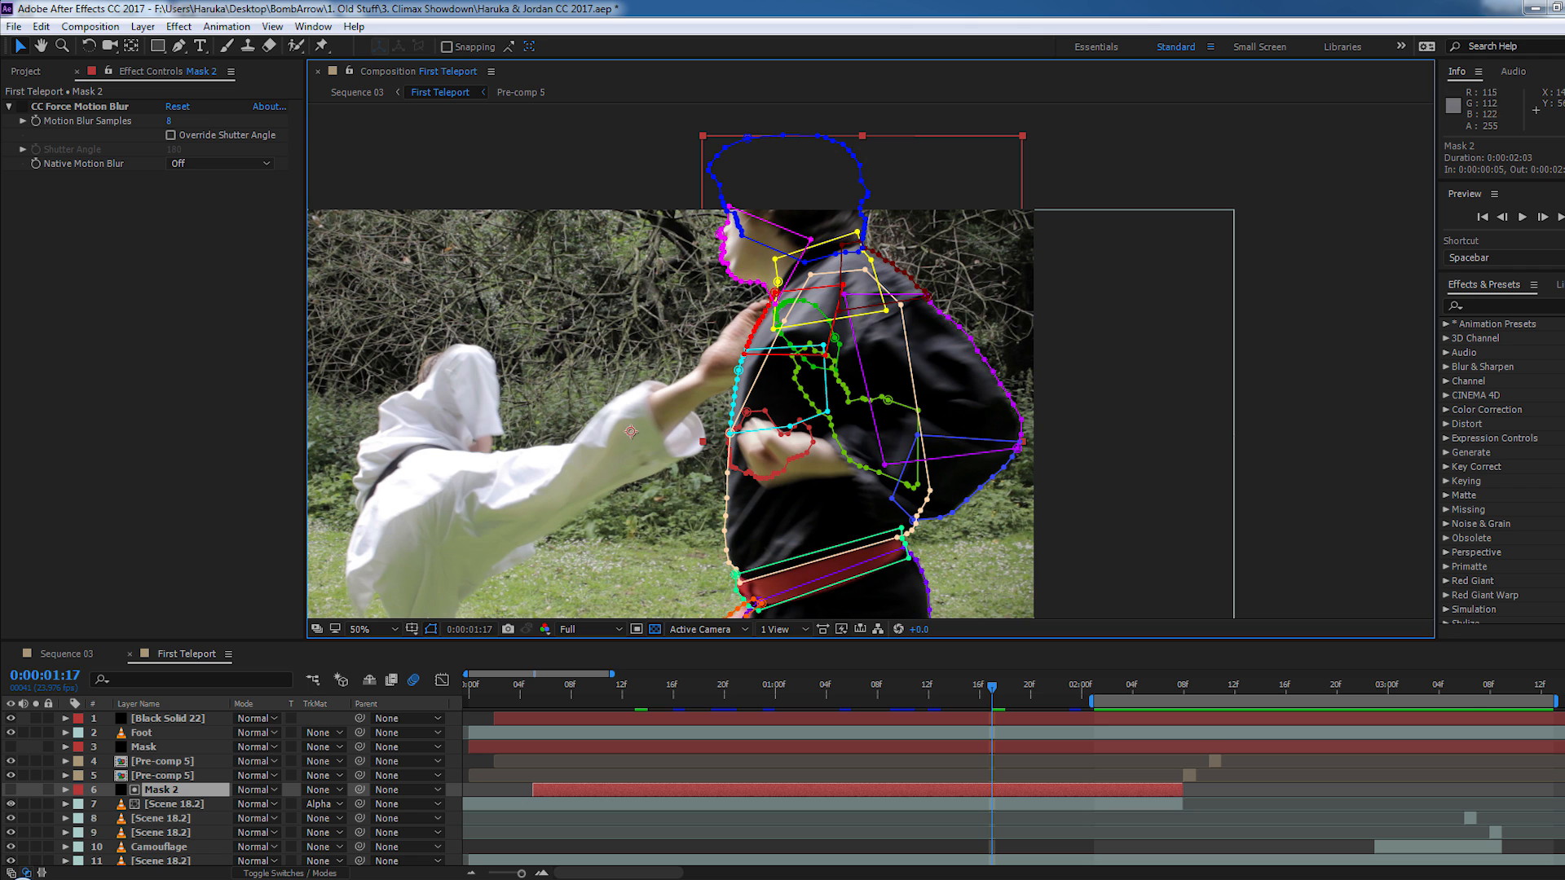
pyautogui.moveTo(833, 473); pyautogui.dragTo(843, 373)
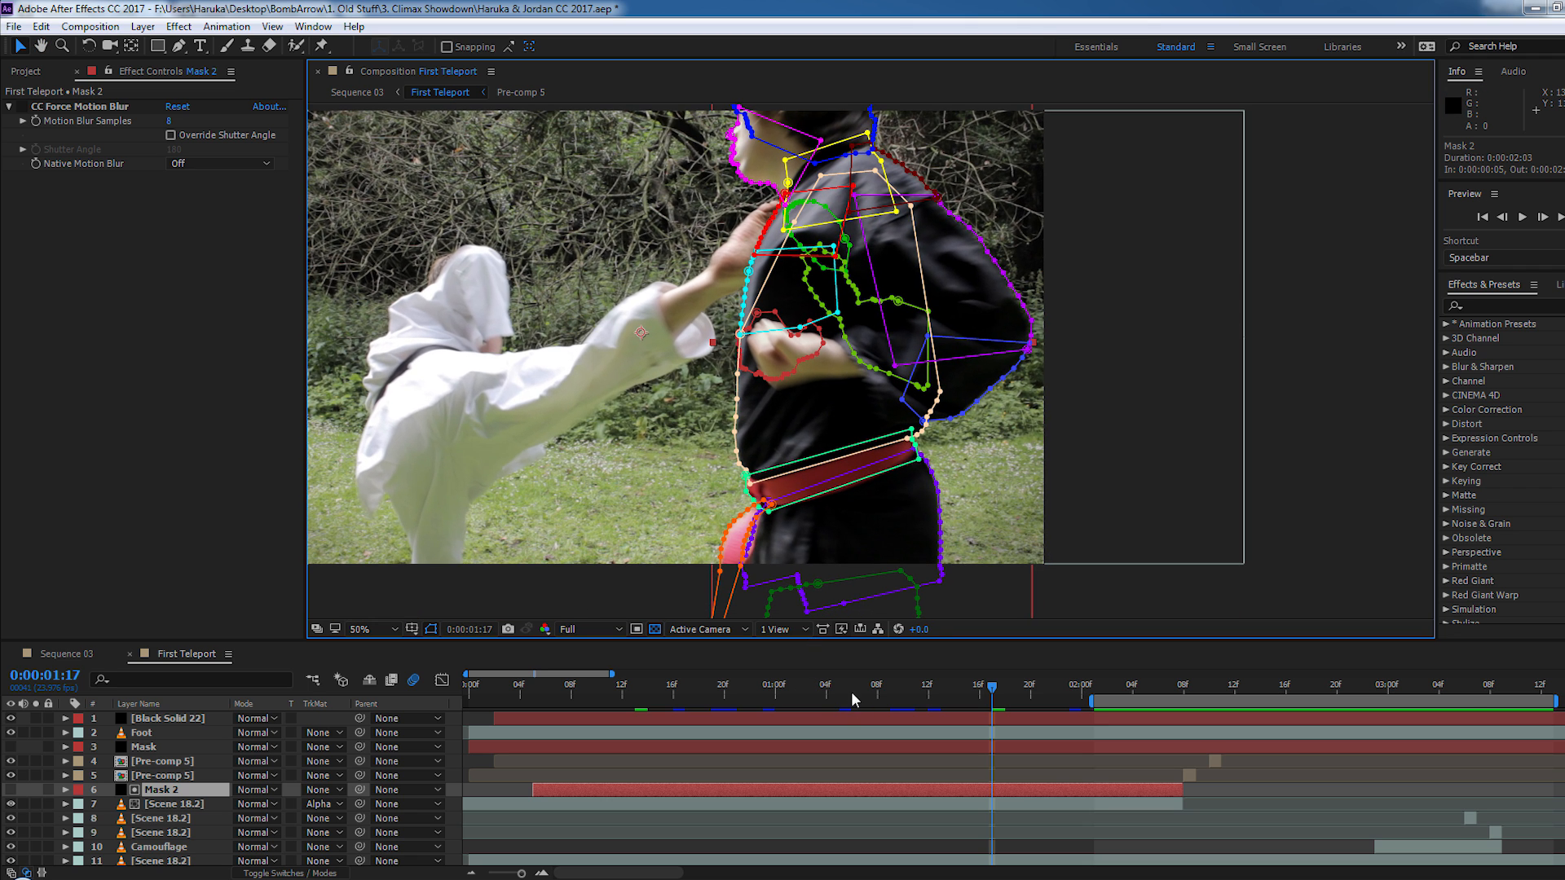
# - Scrub back to 0:00:01:14 to examine how the Mask 2 outlines follow the fighter's head, arms and belt
pyautogui.moveTo(761, 696); pyautogui.dragTo(955, 701)
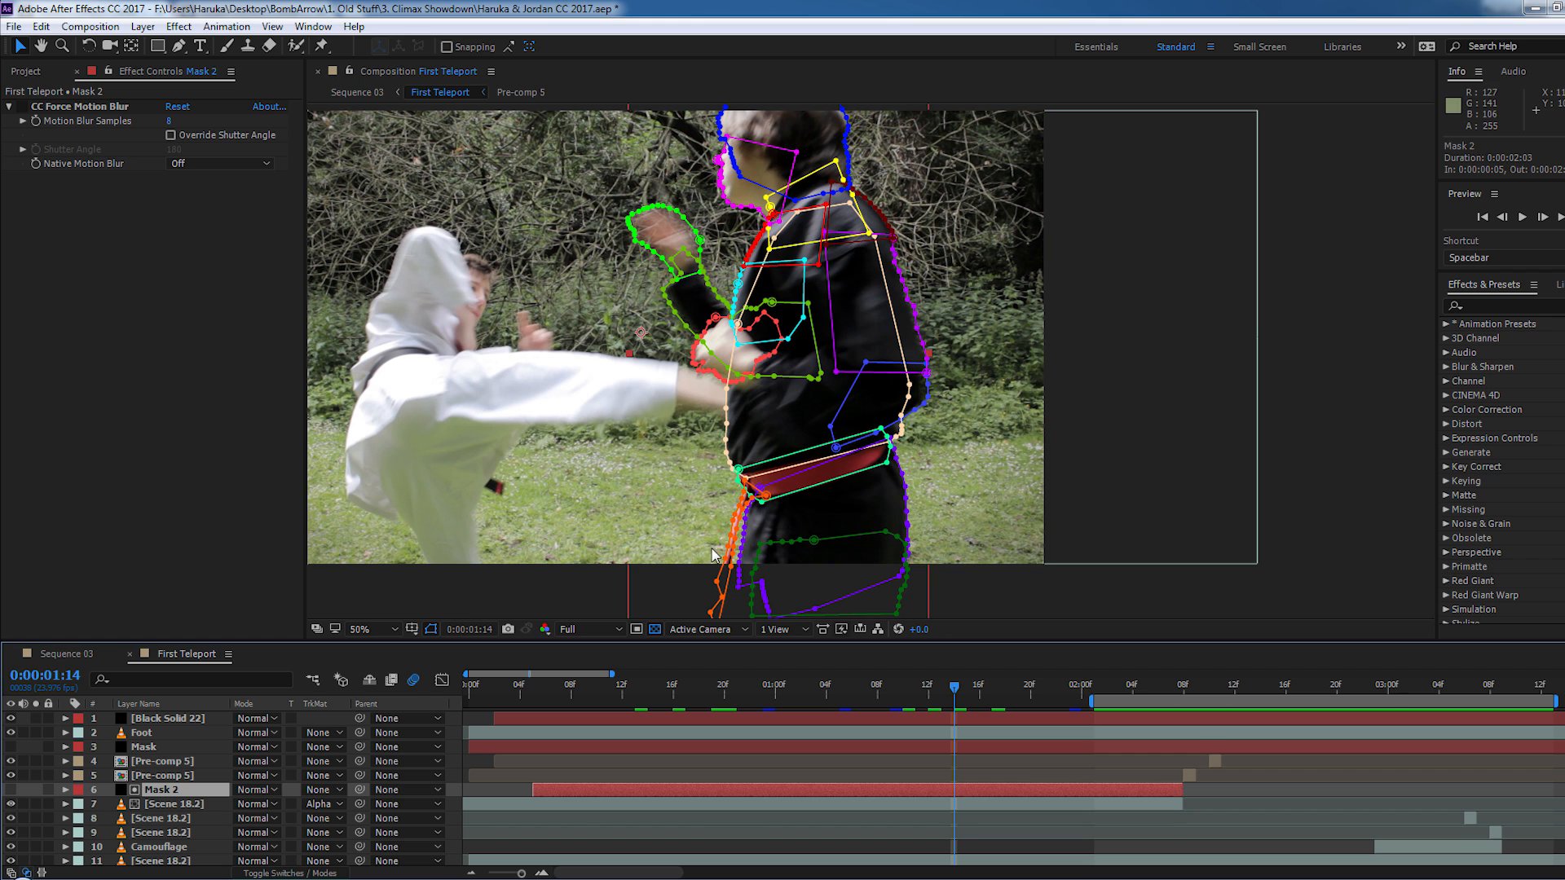
pyautogui.press('space')
pyautogui.moveTo(666, 492); pyautogui.dragTo(830, 540)
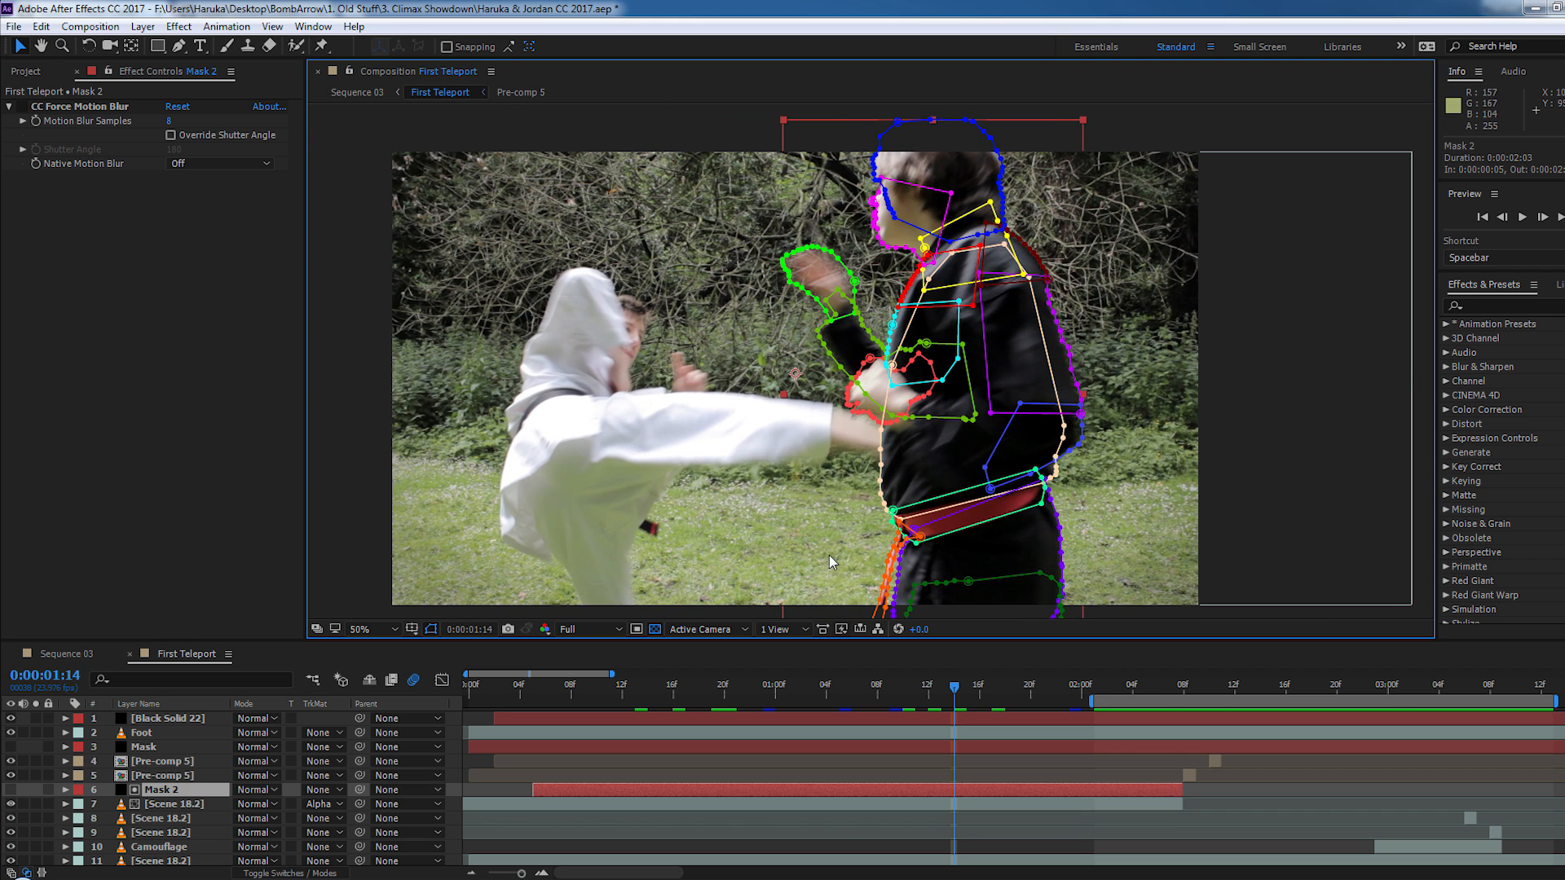
# - Temporarily solo the layer 7 Scene 18.2 cutout, scrub it through 0:00:01:18, and view the full composite at 0:00:02:08
pyautogui.click(36, 805)
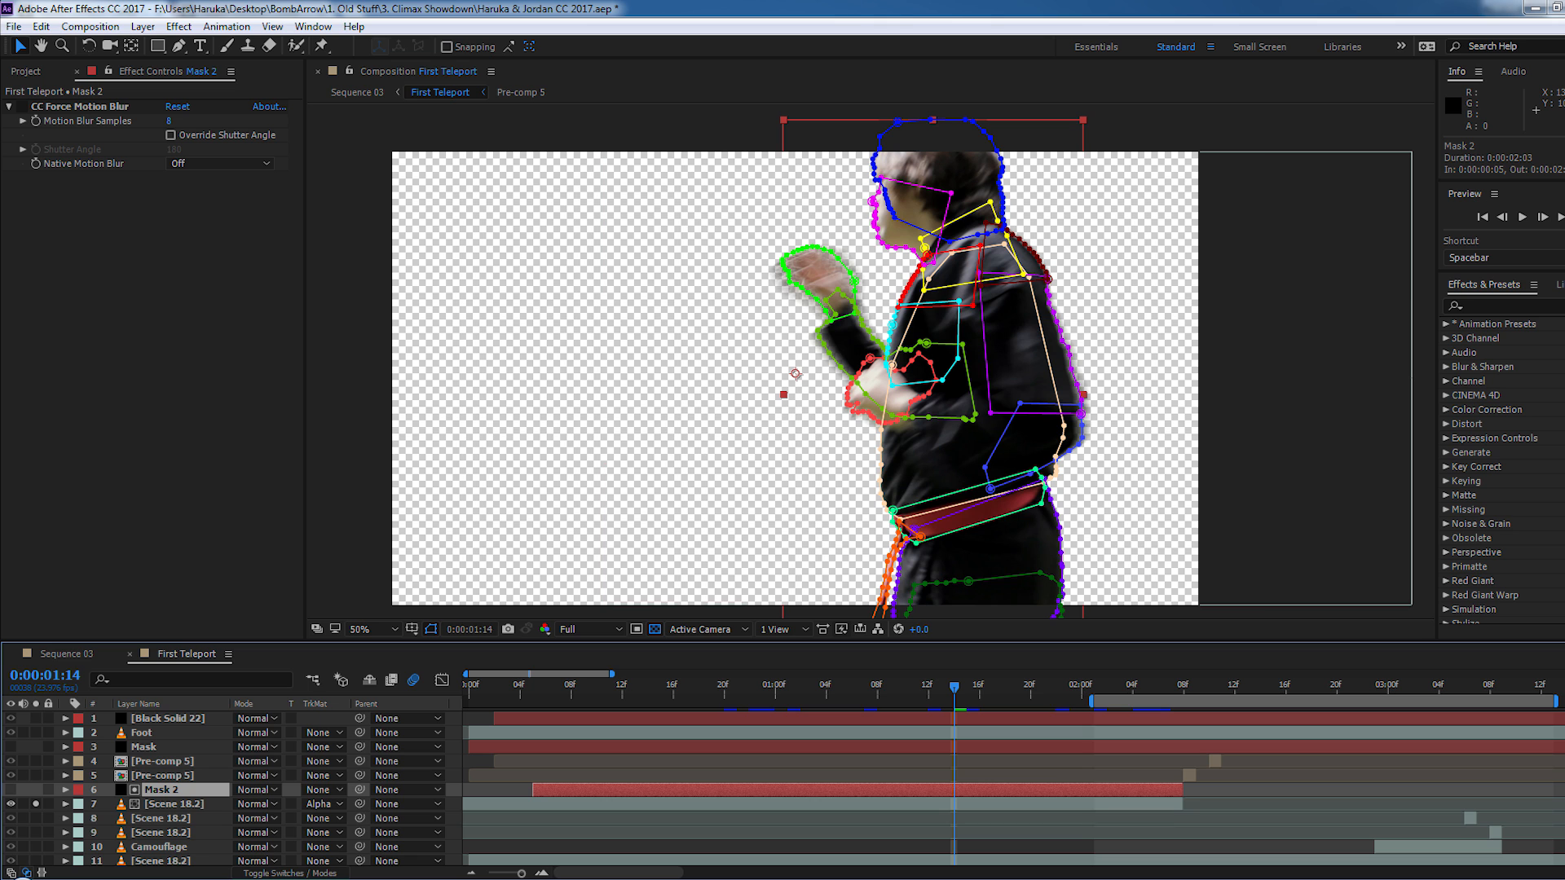
pyautogui.moveTo(883, 692); pyautogui.dragTo(998, 700)
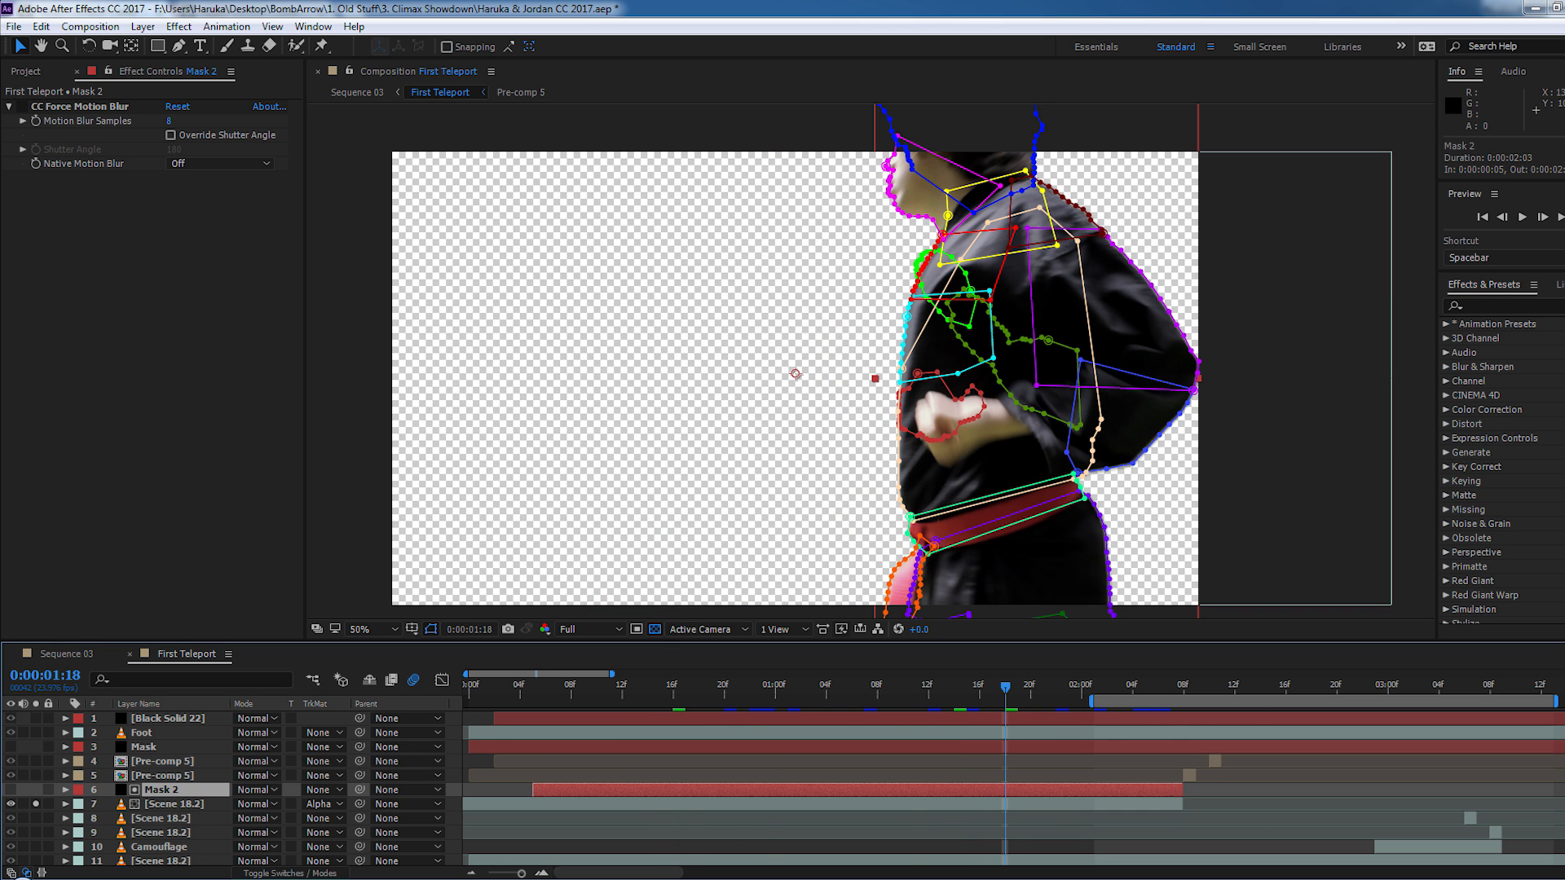
pyautogui.moveTo(1179, 694); pyautogui.dragTo(1184, 696)
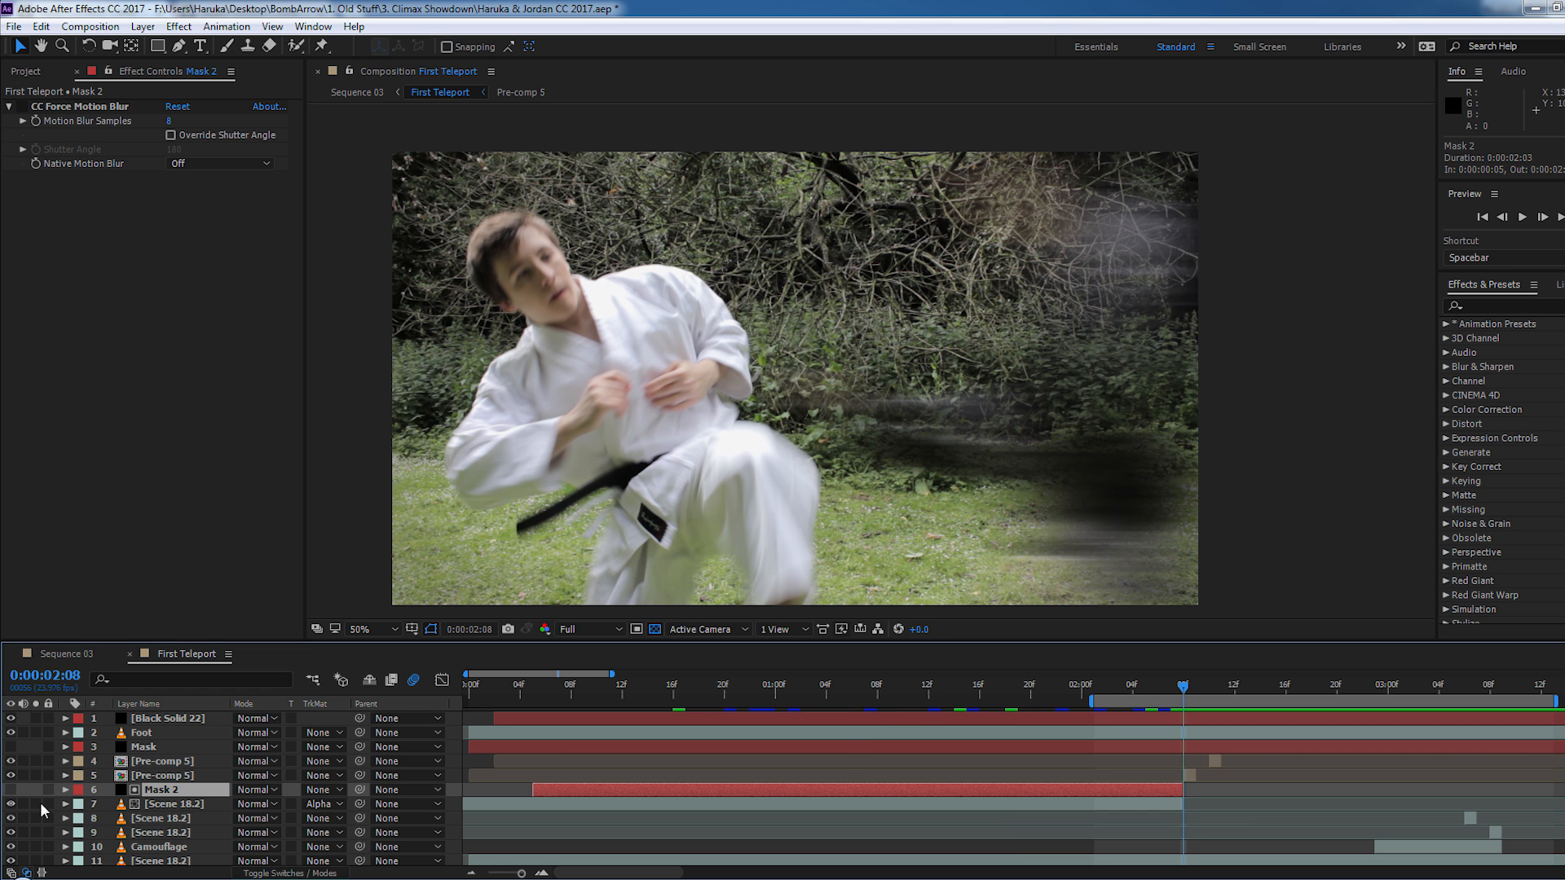
# - Step back and forth between 0:00:02:08 and 0:00:02:12 in First Teleport to examine the blurred streaks of the fighter's disappearance
pyautogui.press('pagedown')
pyautogui.press('pagedown')
pyautogui.press('pageup')
pyautogui.press('pageup')
pyautogui.press('pageup')
pyautogui.press('pageup')
pyautogui.press('pagedown')
pyautogui.press('pagedown')
pyautogui.press('pagedown')
pyautogui.press('pagedown')
pyautogui.press('pageup')
pyautogui.press('pageup')
pyautogui.press('pagedown')
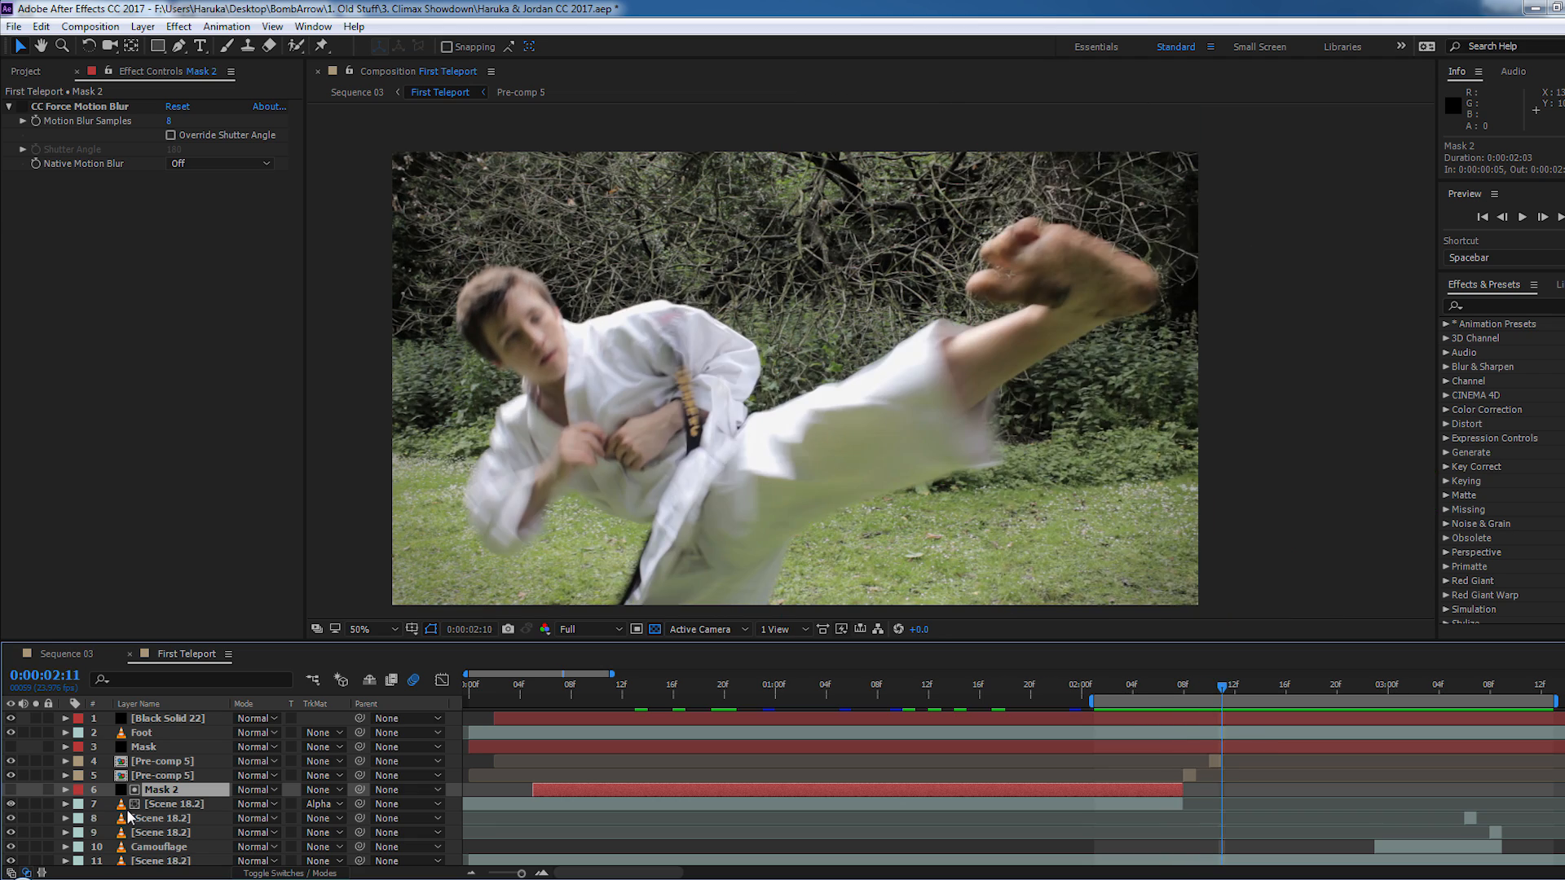
pyautogui.press('pageup')
pyautogui.press('pageup')
pyautogui.press('pagedown')
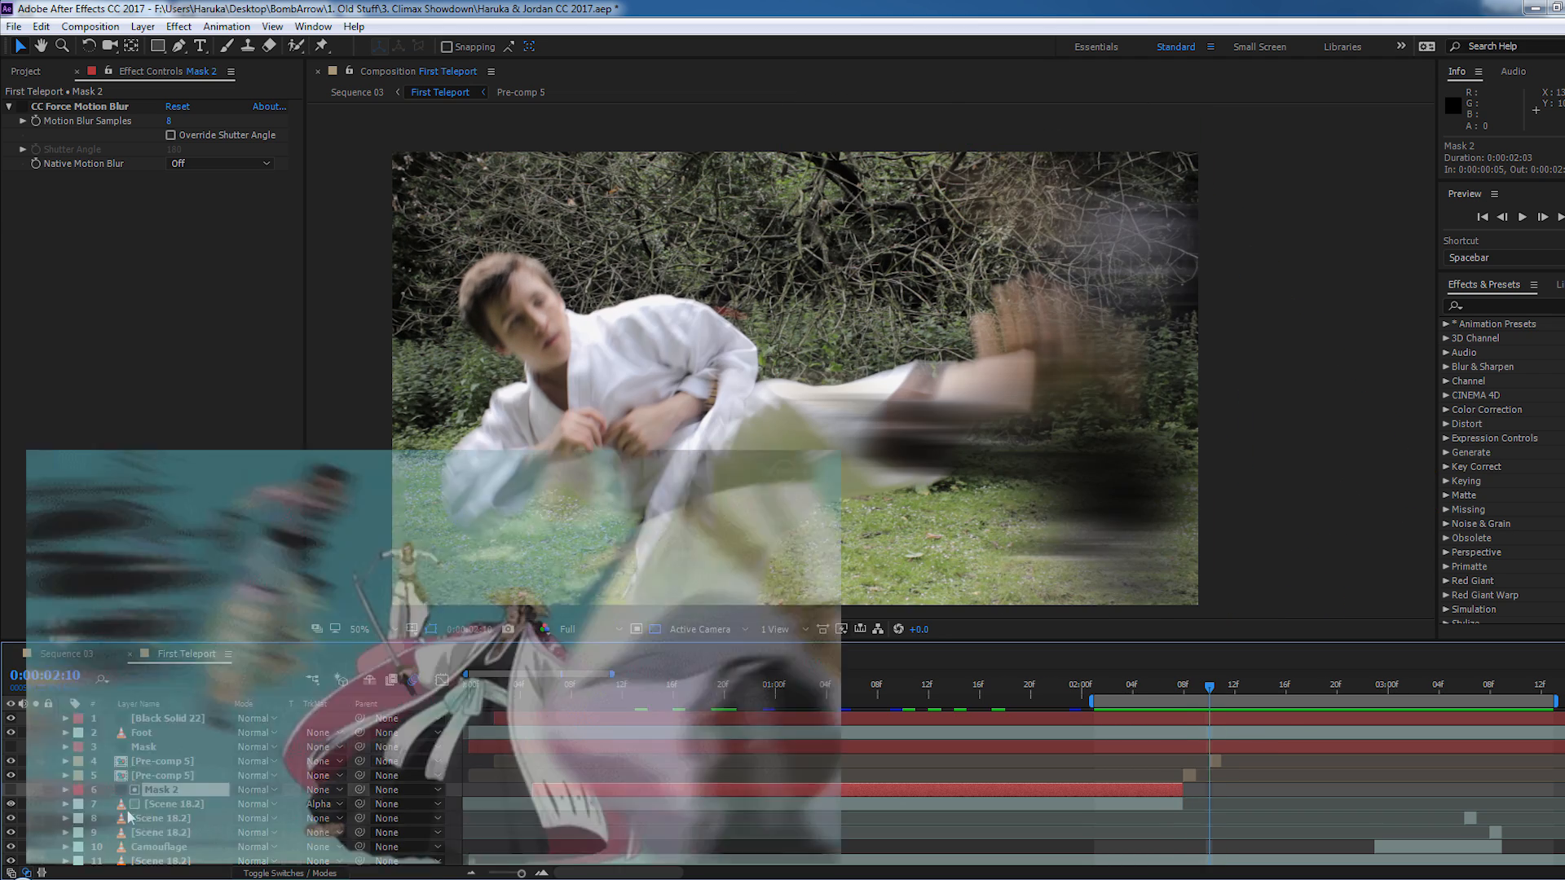
pyautogui.press('pageup')
pyautogui.press('pageup')
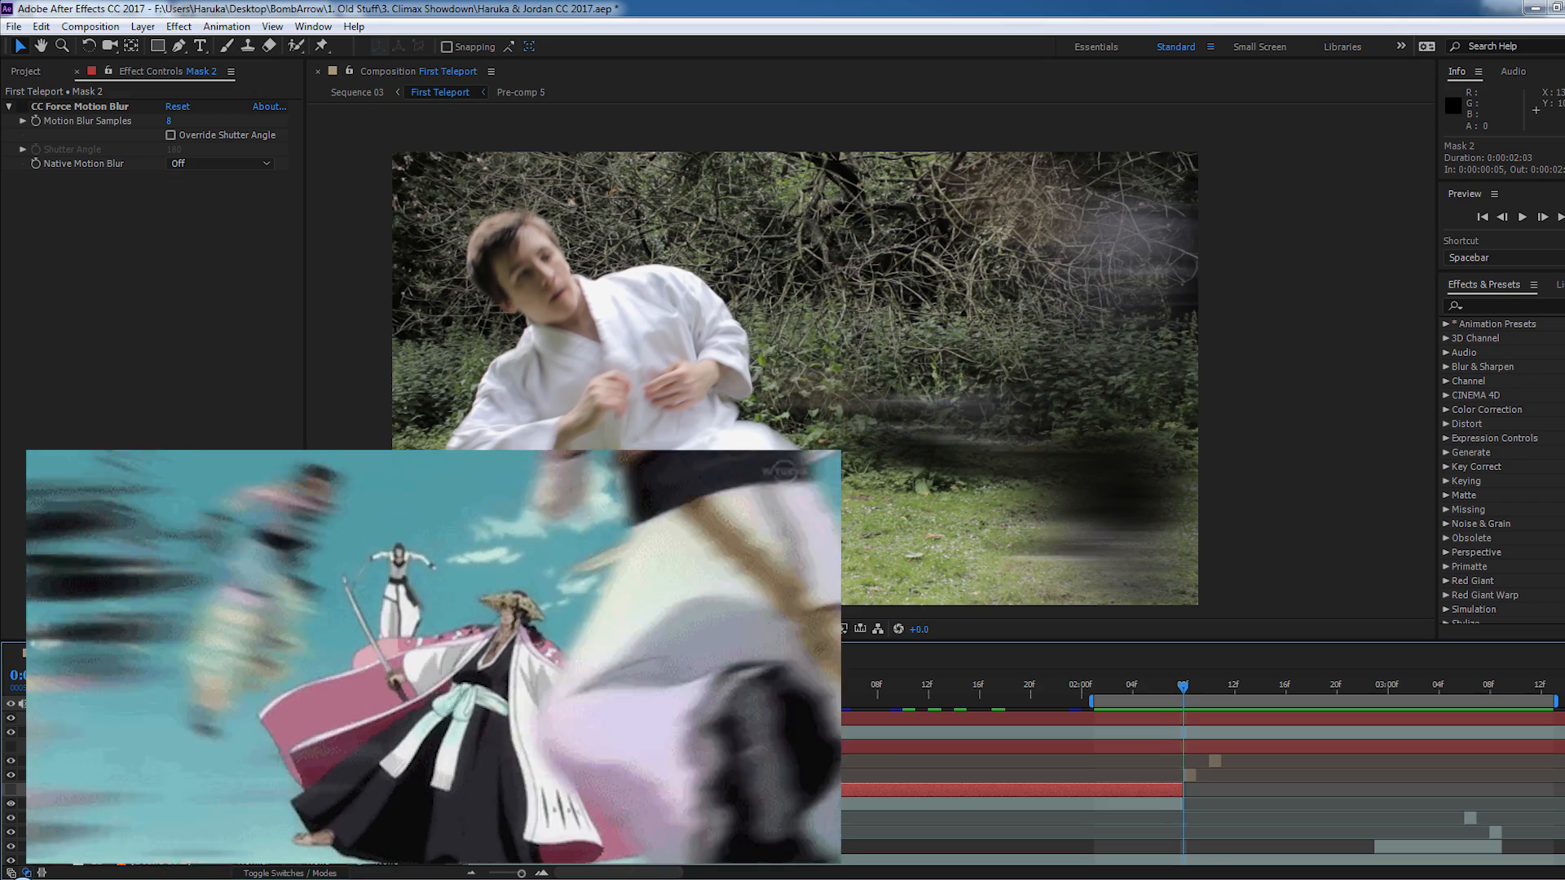
pyautogui.press('pagedown')
pyautogui.press('pagedown')
# - Scrub to the reappearance and step through the frames around 0:00:03:08 to examine the dark streak behind the white-clad fighter
pyautogui.press('pagedown')
pyautogui.press('pagedown')
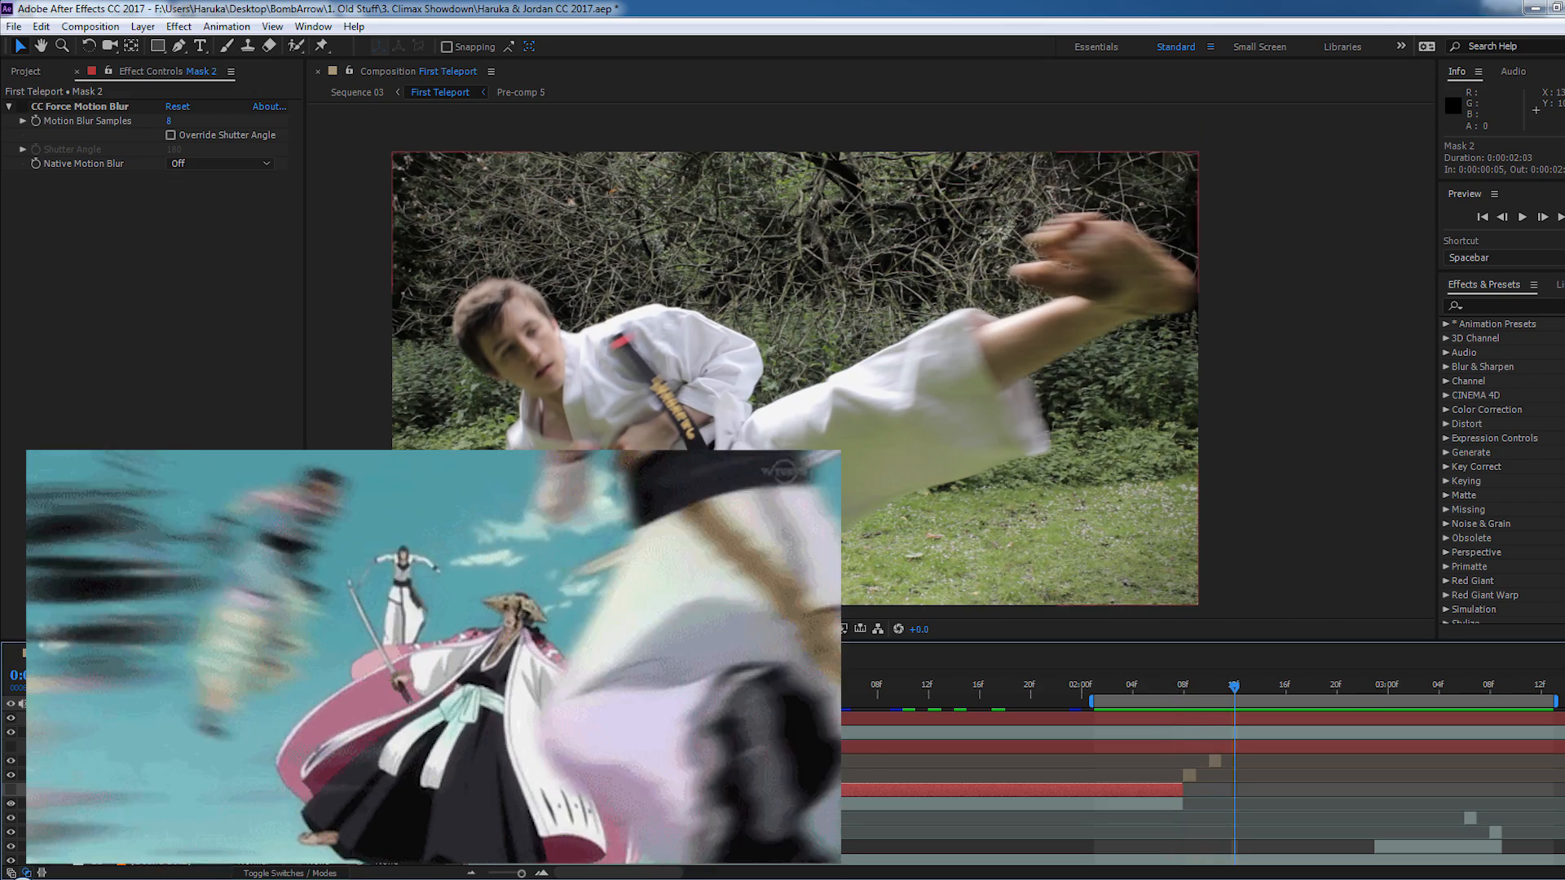
pyautogui.moveTo(1253, 694); pyautogui.dragTo(1464, 693)
pyautogui.press('pagedown')
pyautogui.press('pagedown')
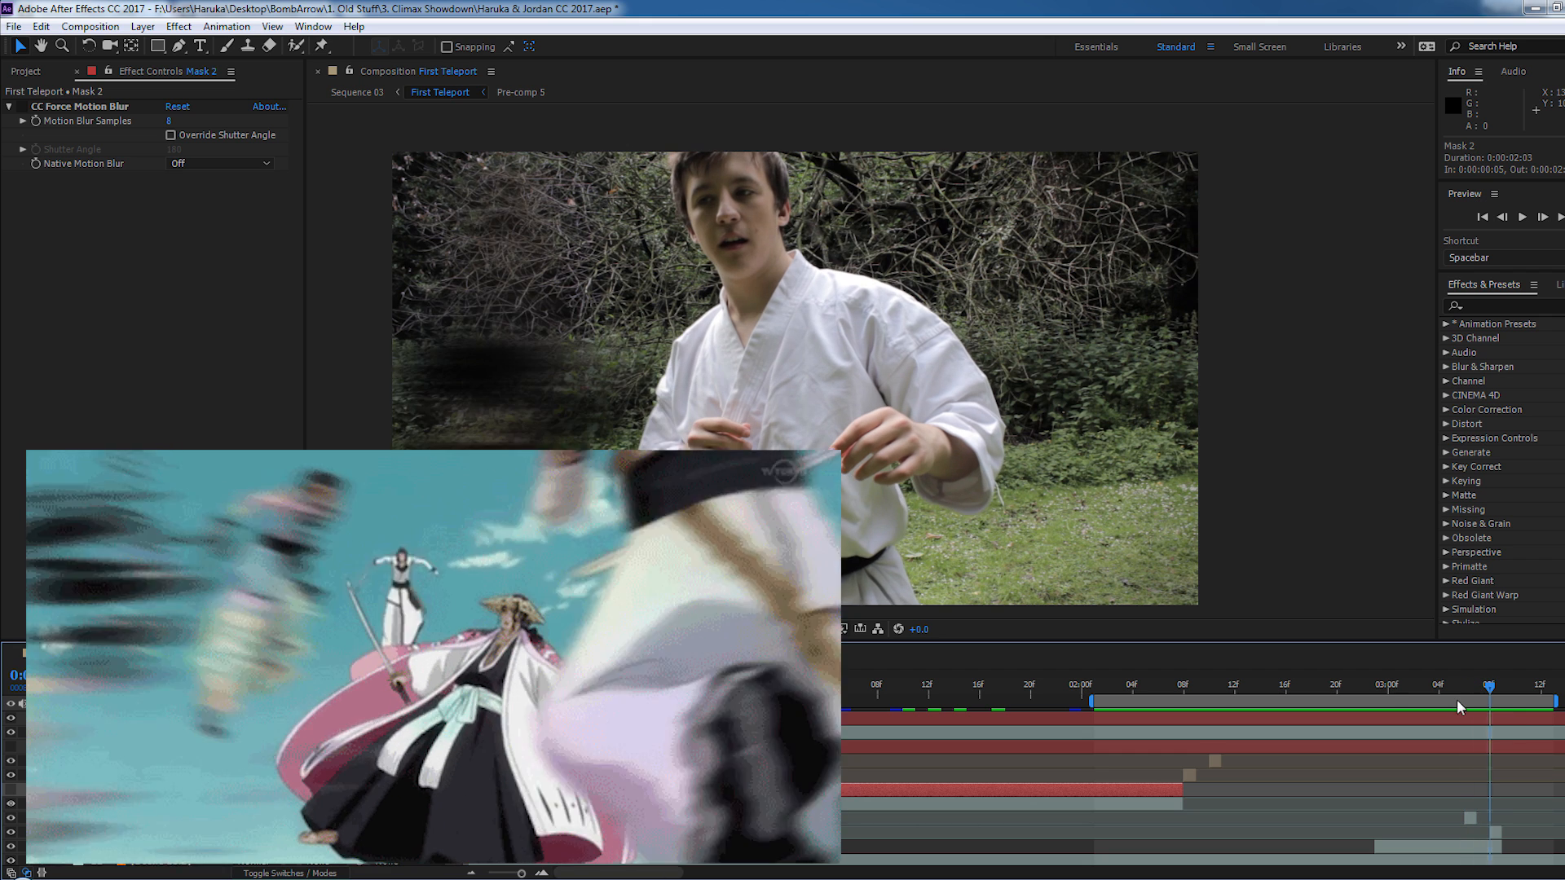
pyautogui.press('pagedown')
pyautogui.press('pageup')
pyautogui.press('pageup')
pyautogui.press('pageup')
pyautogui.press('pageup')
pyautogui.press('pageup')
pyautogui.press('pageup')
pyautogui.press('pageup')
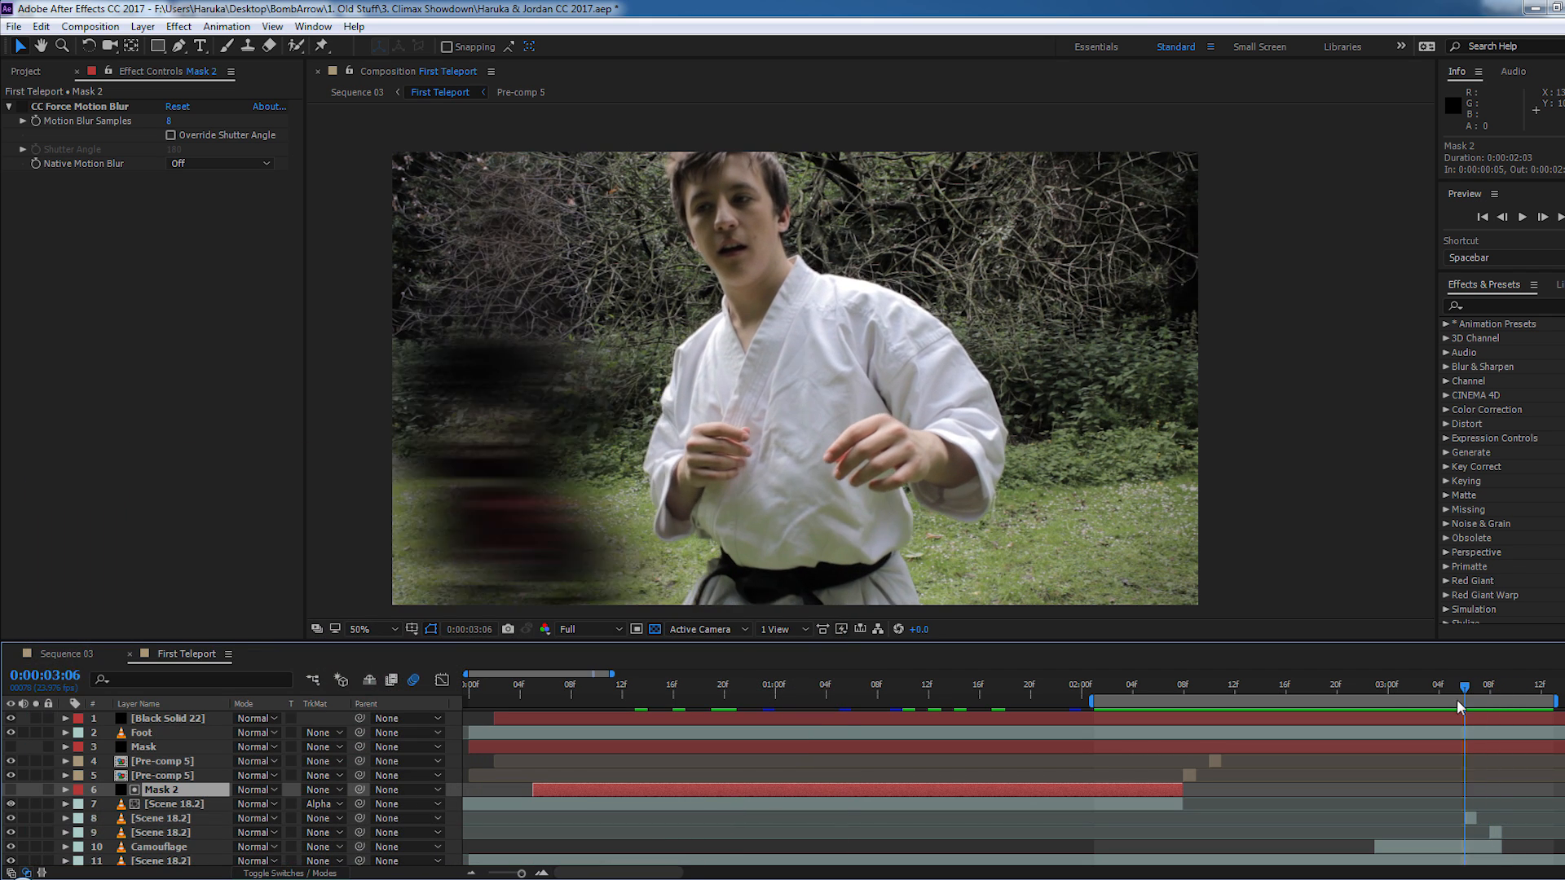
# - Return to 0:00:02:01, display the effects of the layer 5 Pre-comp 5, and play the teleport through to 0:00:03:05
pyautogui.click(1094, 686)
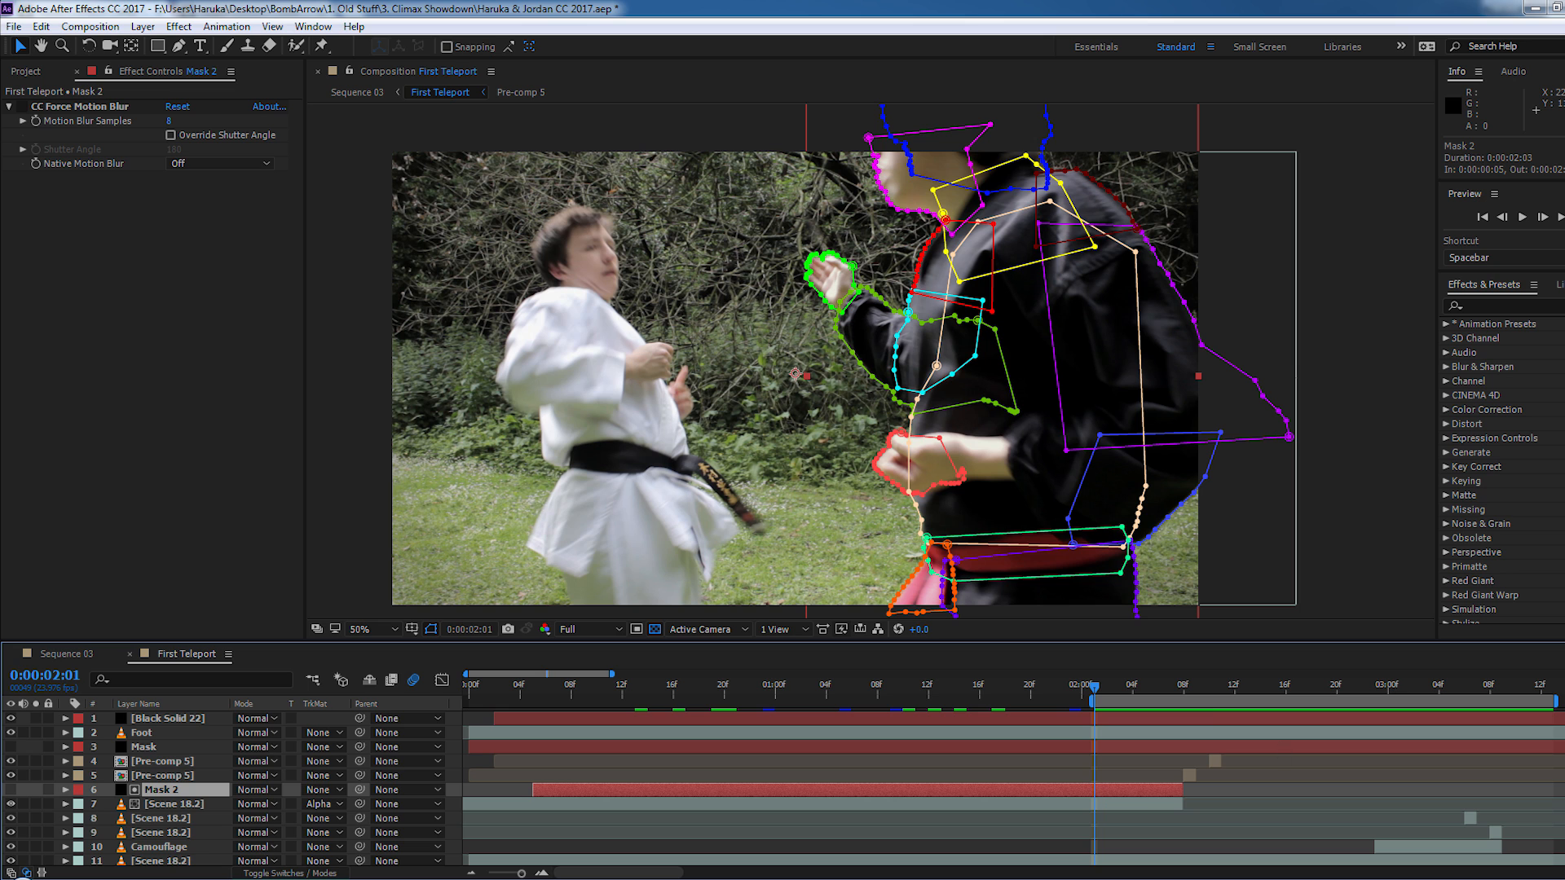
pyautogui.click(163, 776)
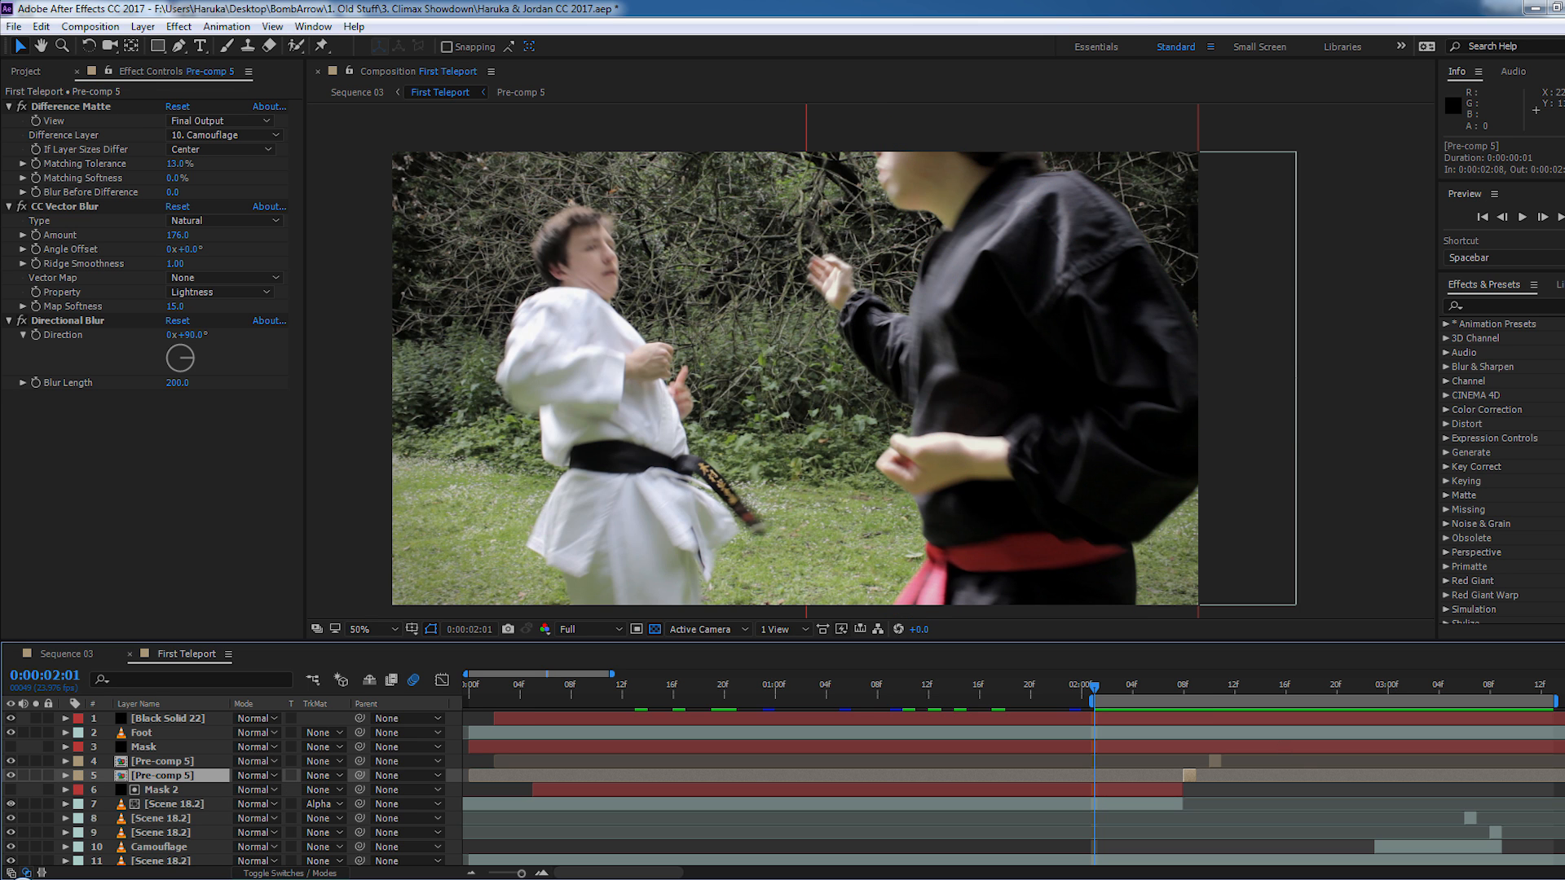
pyautogui.press('space')
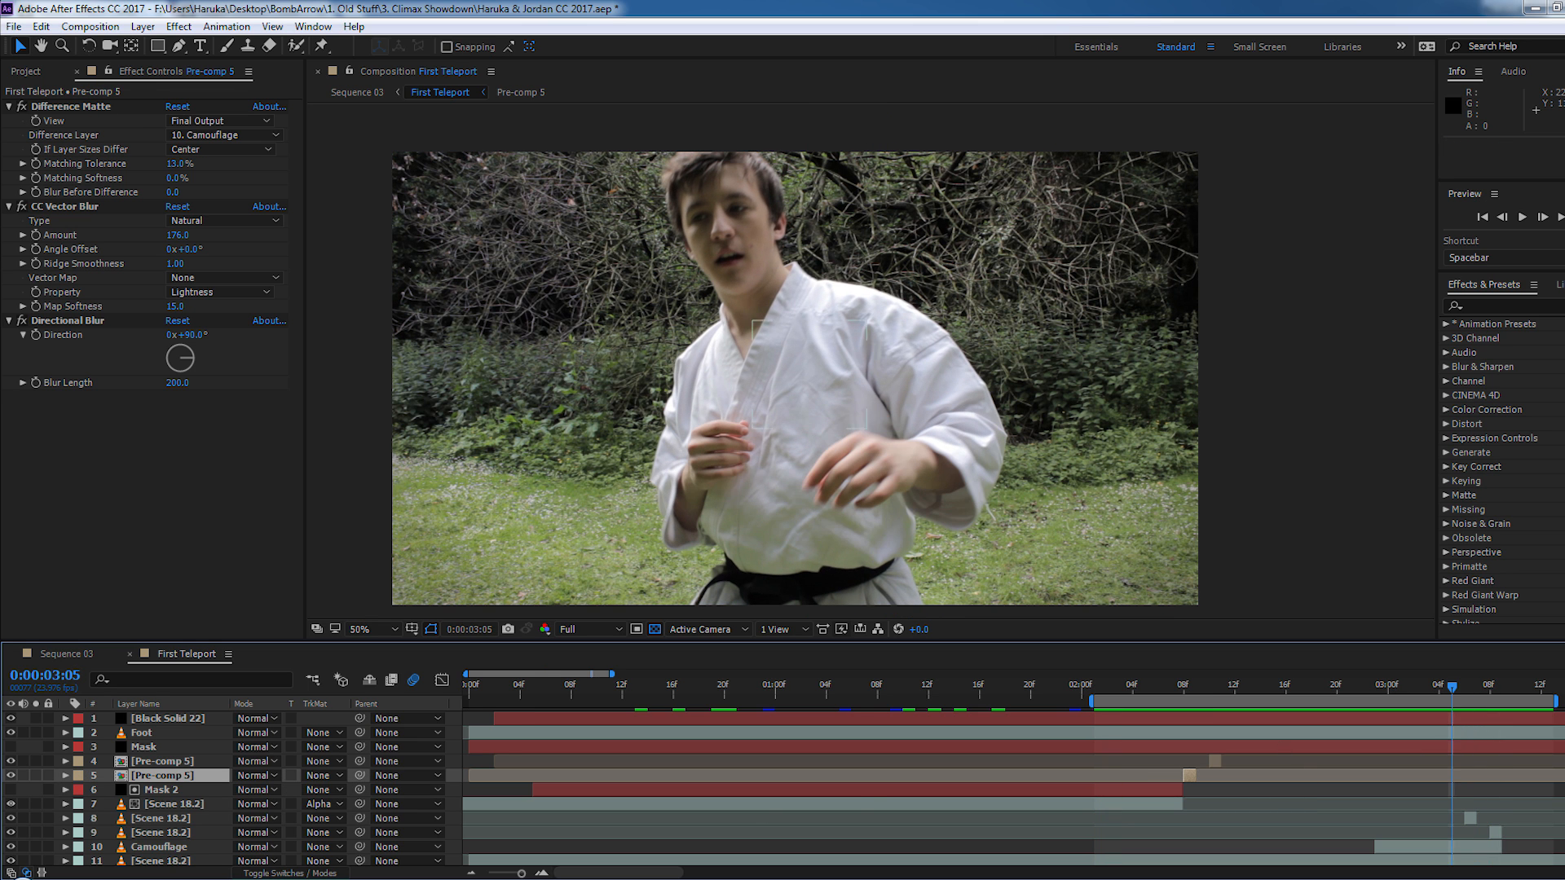
# - Select the Camouflage layer and hide it at 0:00:03:05 to view the footage beneath its mask
pyautogui.scroll(-2, 766, 819)
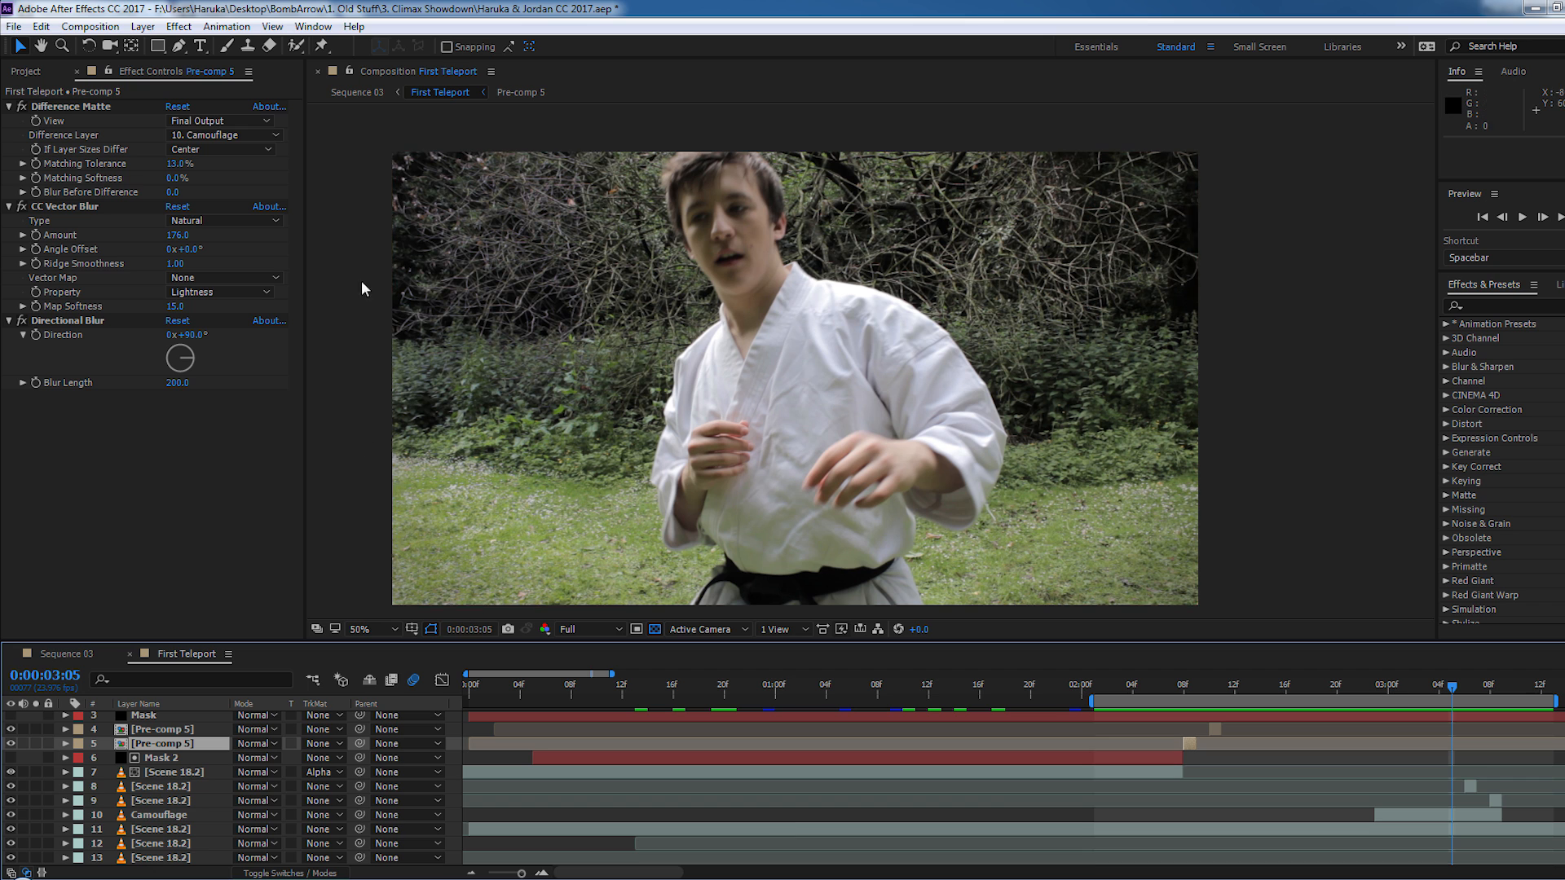
pyautogui.moveTo(617, 447); pyautogui.dragTo(696, 443)
pyautogui.click(159, 816)
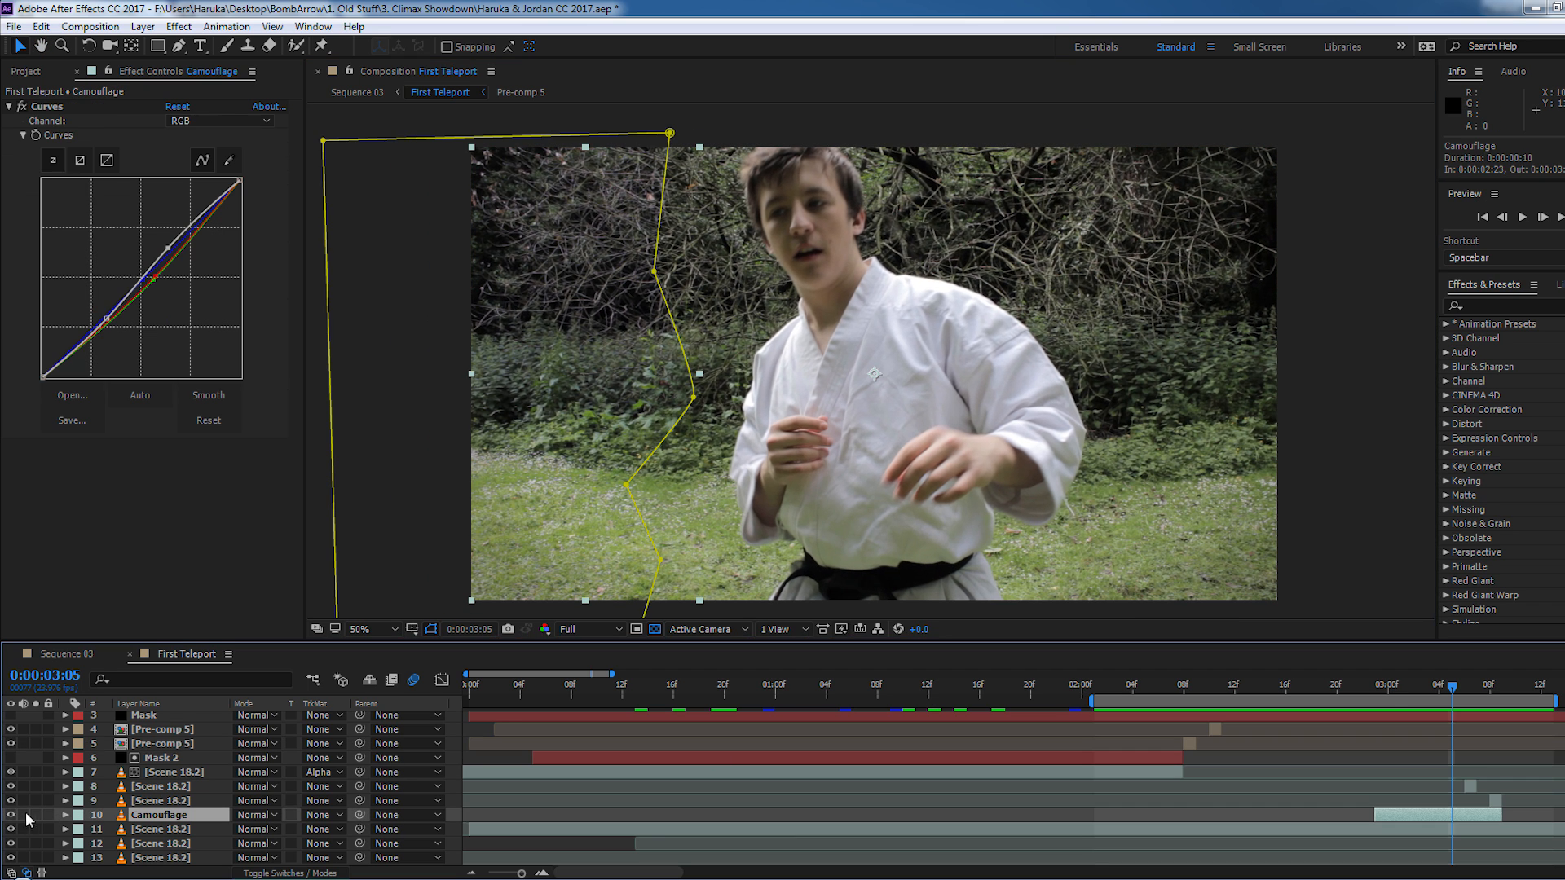
pyautogui.click(10, 815)
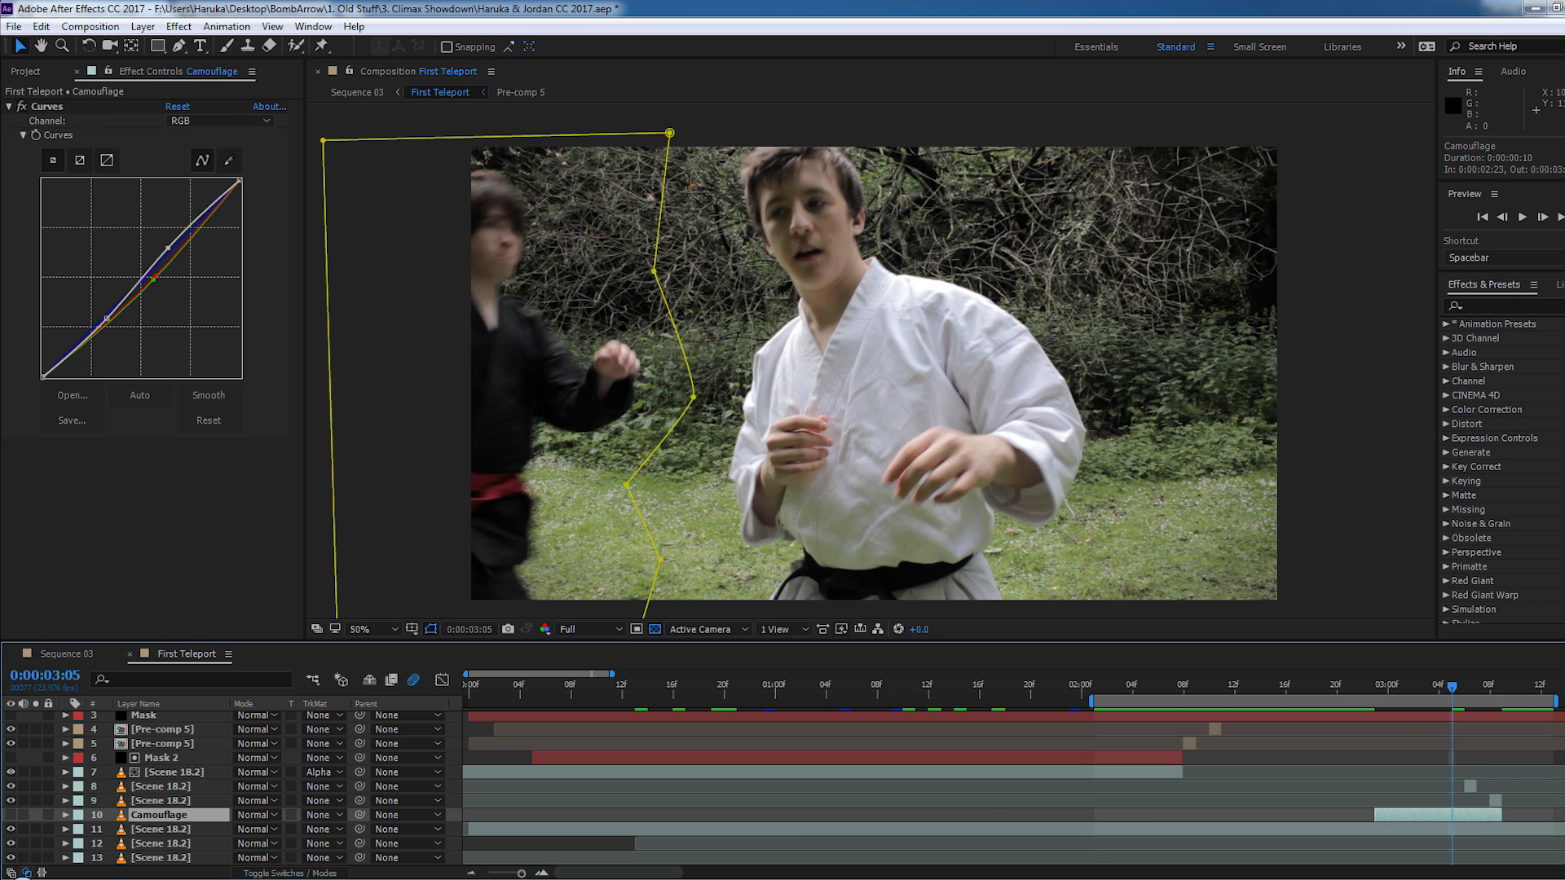
# - Scrub to 0:00:03:09, show the Camouflage layer again, and go back to 0:00:03:02
pyautogui.moveTo(1377, 686); pyautogui.dragTo(1503, 698)
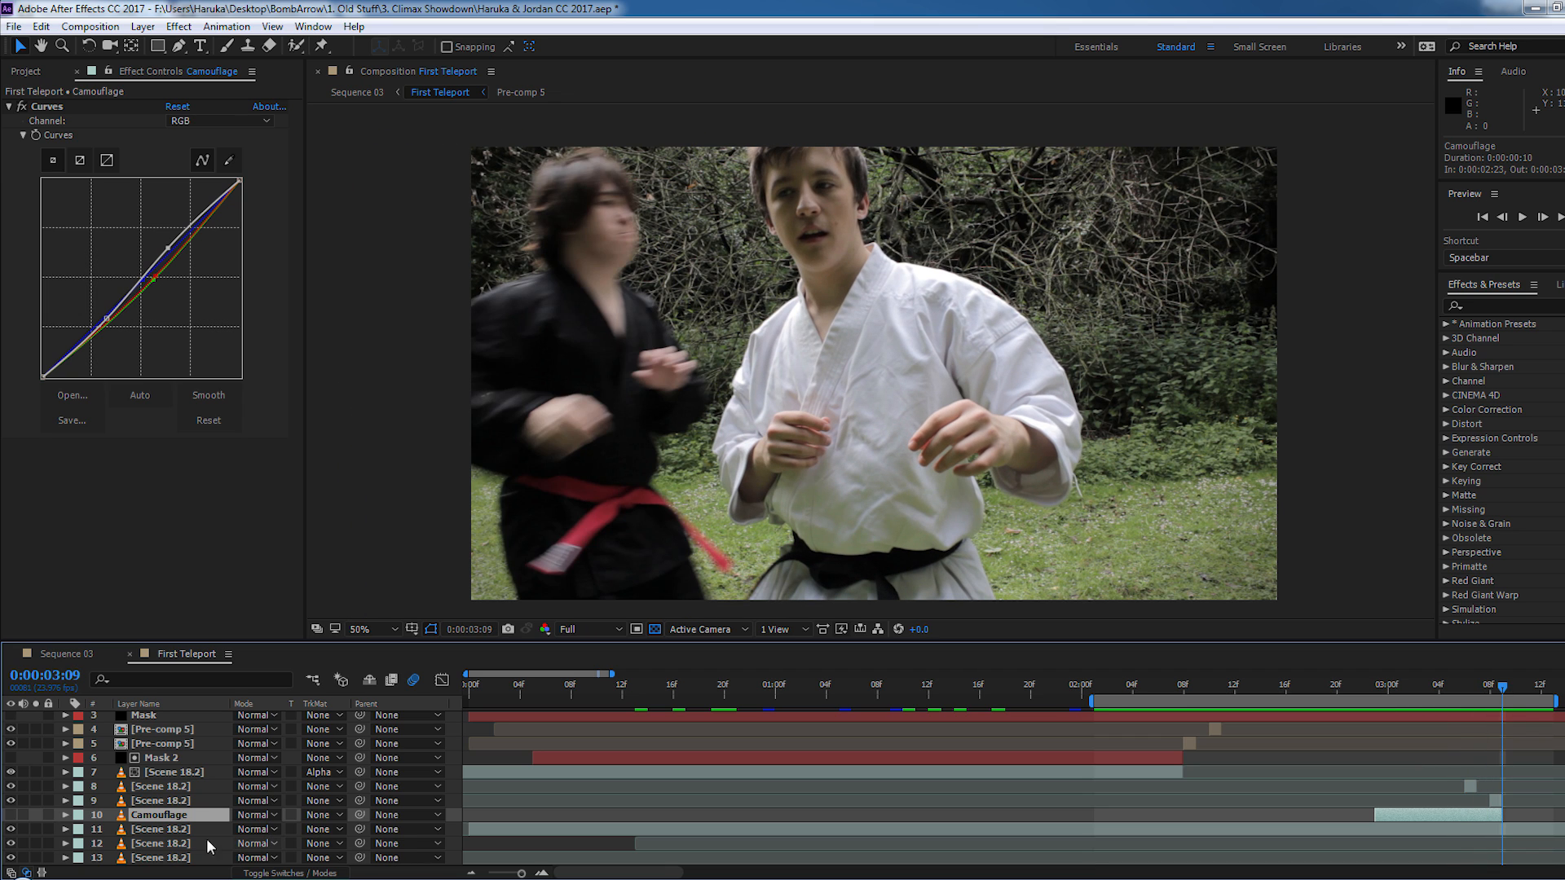
pyautogui.click(10, 815)
pyautogui.press('pageup')
pyautogui.press('pageup')
pyautogui.press('pageup')
pyautogui.press('pageup')
pyautogui.press('pageup')
pyautogui.press('pageup')
pyautogui.press('pageup')
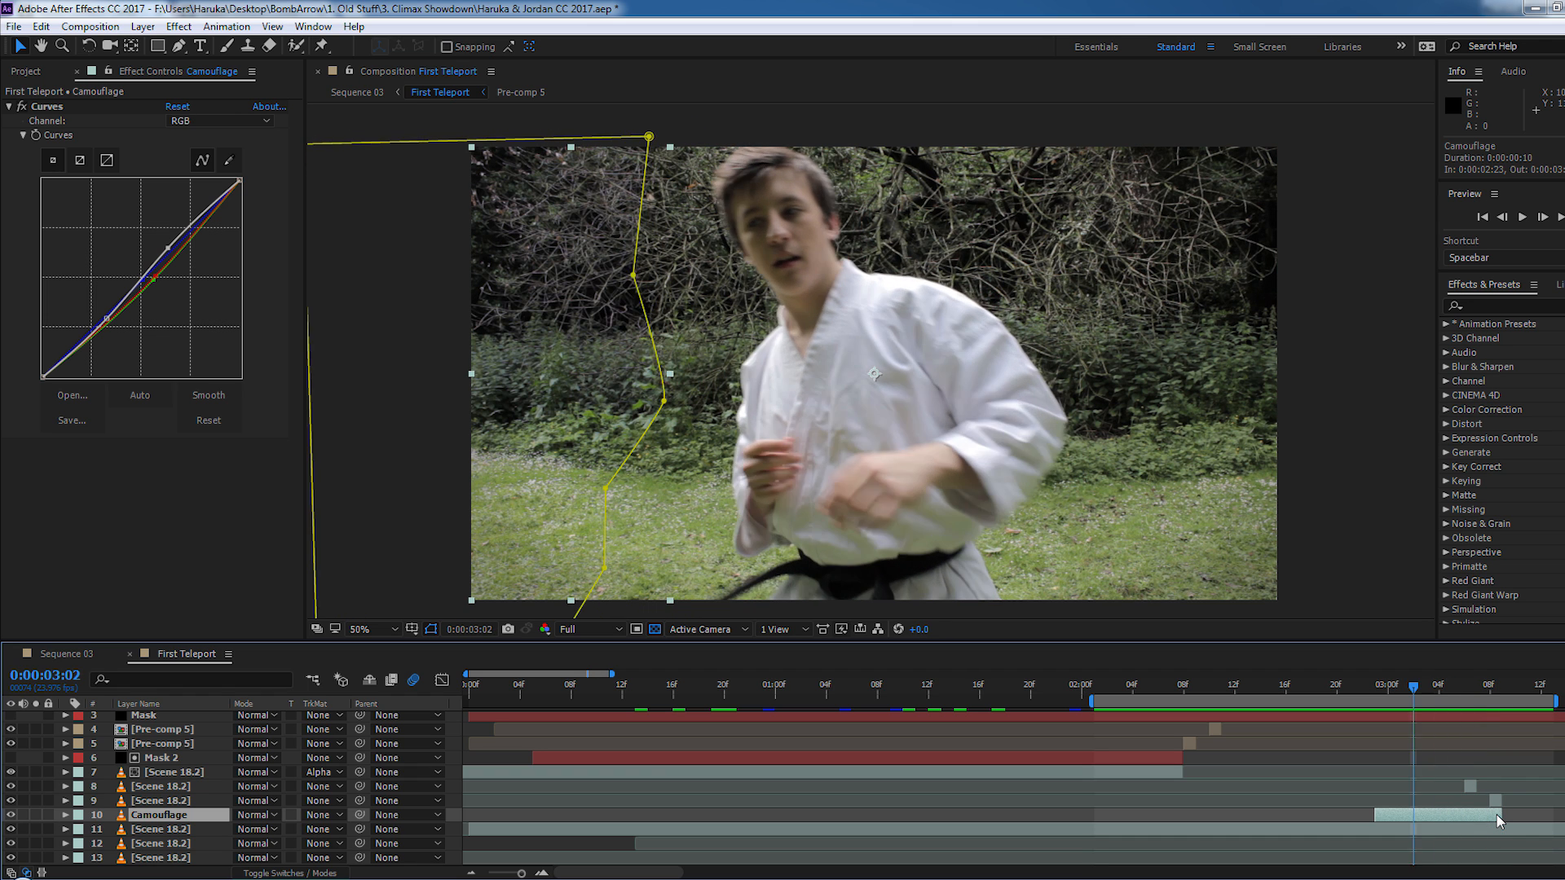
# - Solo the Camouflage layer at 0:00:03:02 to examine its masked background patch, and bring the other layers back
pyautogui.press('space')
pyautogui.press('space')
pyautogui.click(34, 813)
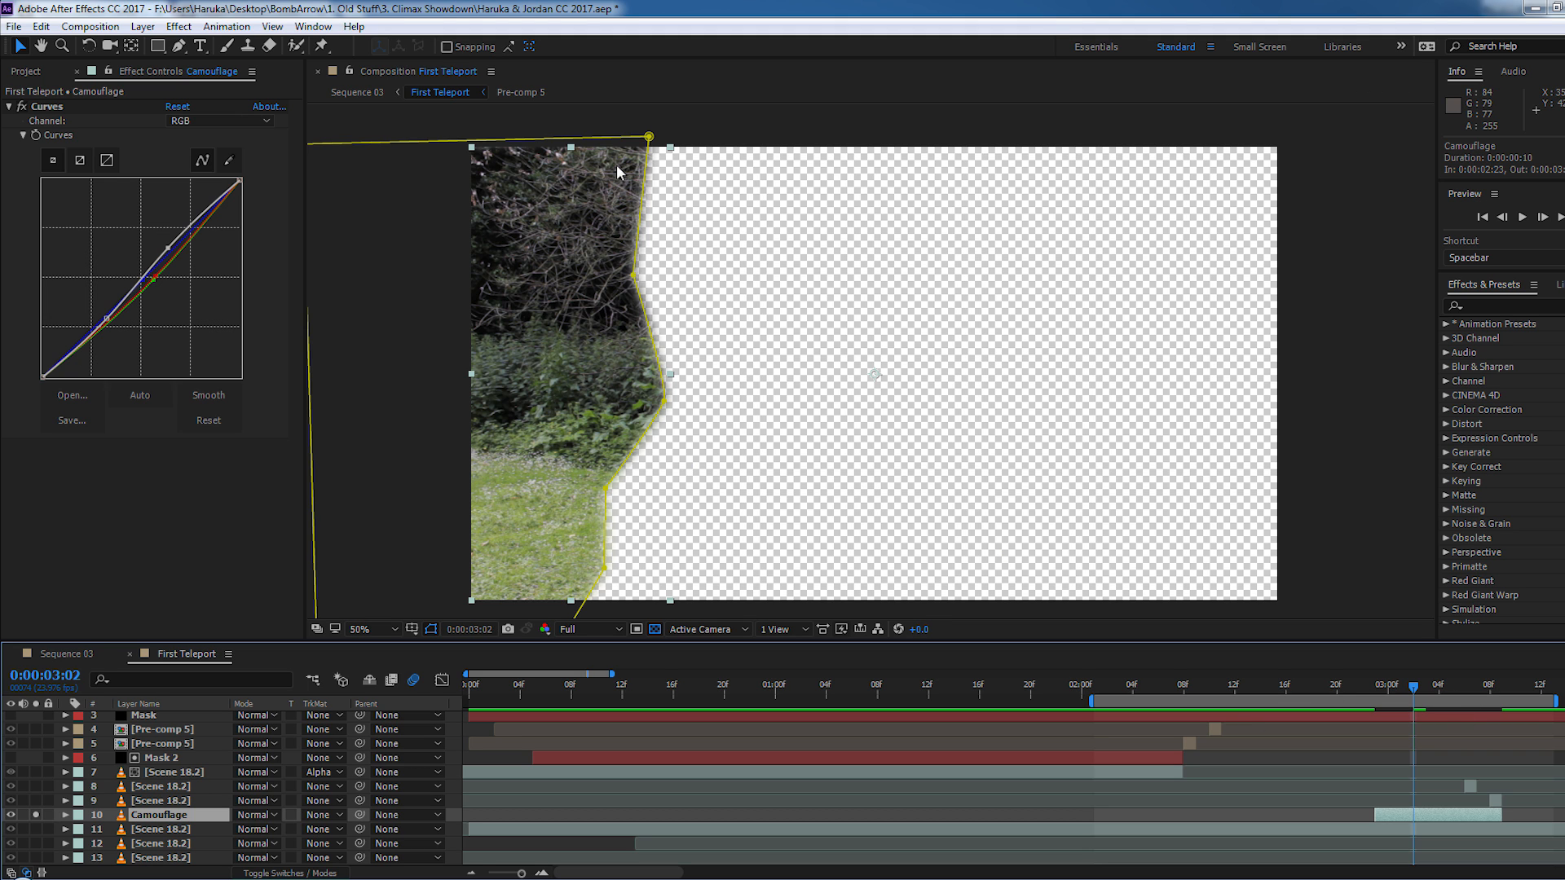
pyautogui.click(36, 815)
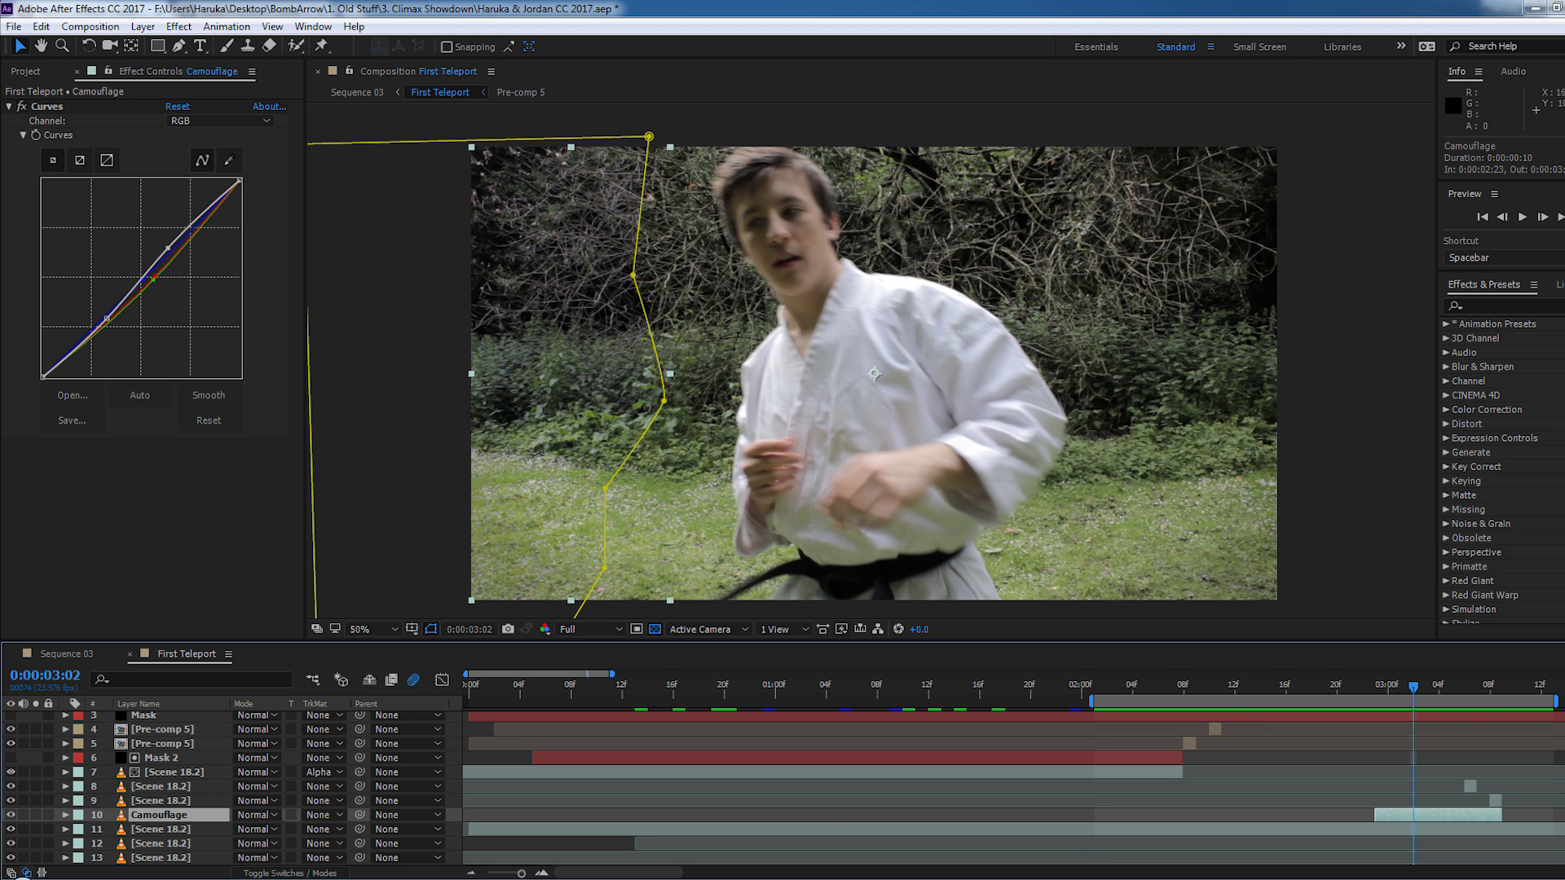
# - Step forward to 0:00:03:05 and toggle the Camouflage layer's visibility to compare the shot with and without the masked patch
pyautogui.press('pagedown')
pyautogui.press('pagedown')
pyautogui.press('pagedown')
pyautogui.press('pagedown')
pyautogui.press('pageup')
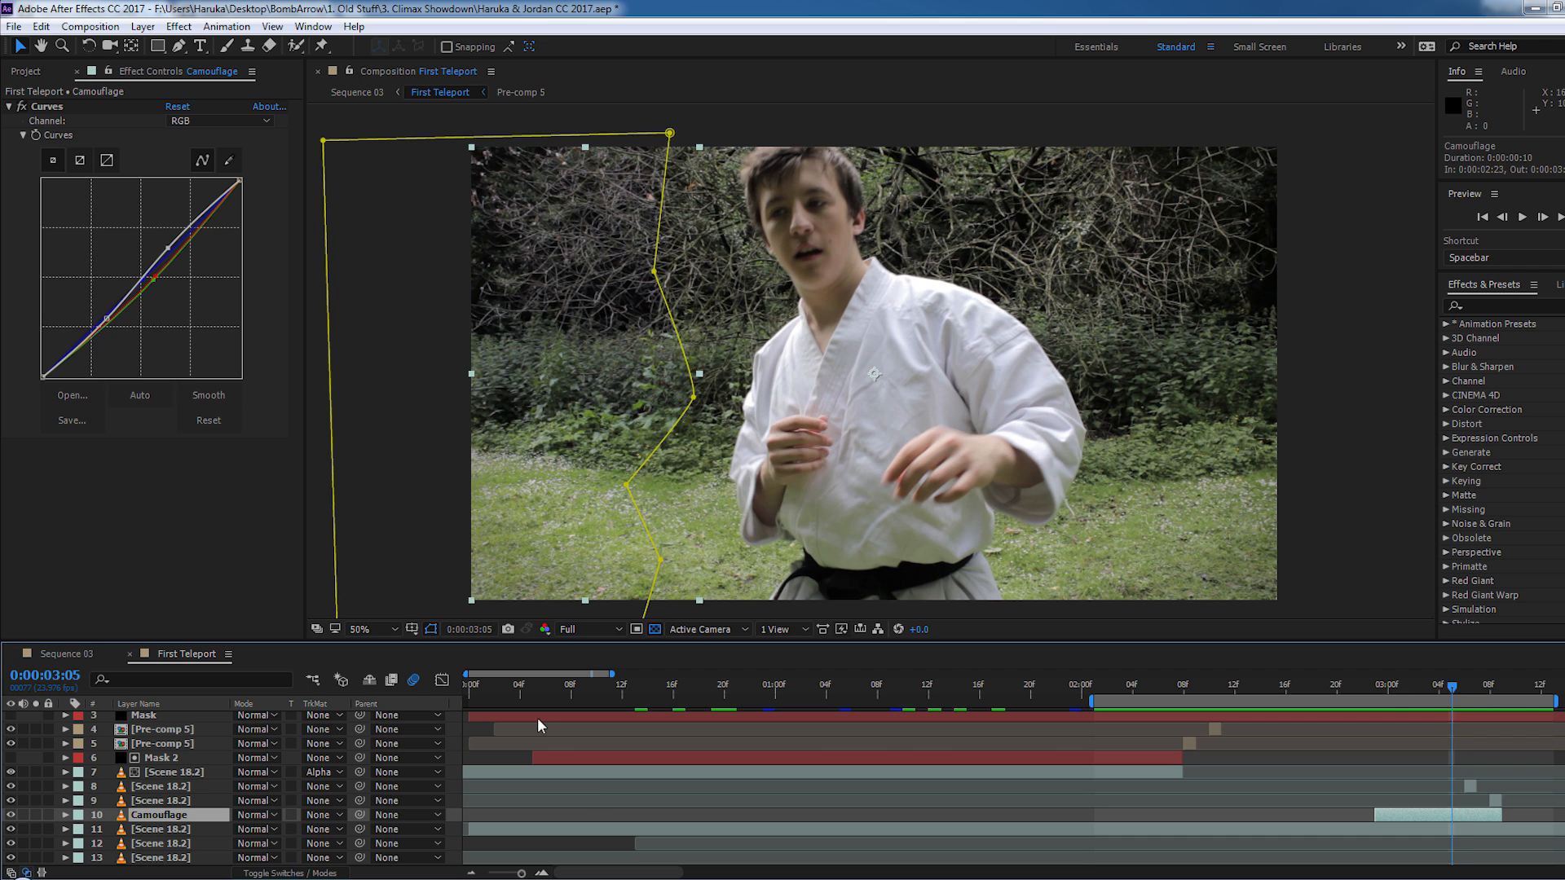
pyautogui.click(12, 816)
pyautogui.click(12, 816)
pyautogui.click(12, 816)
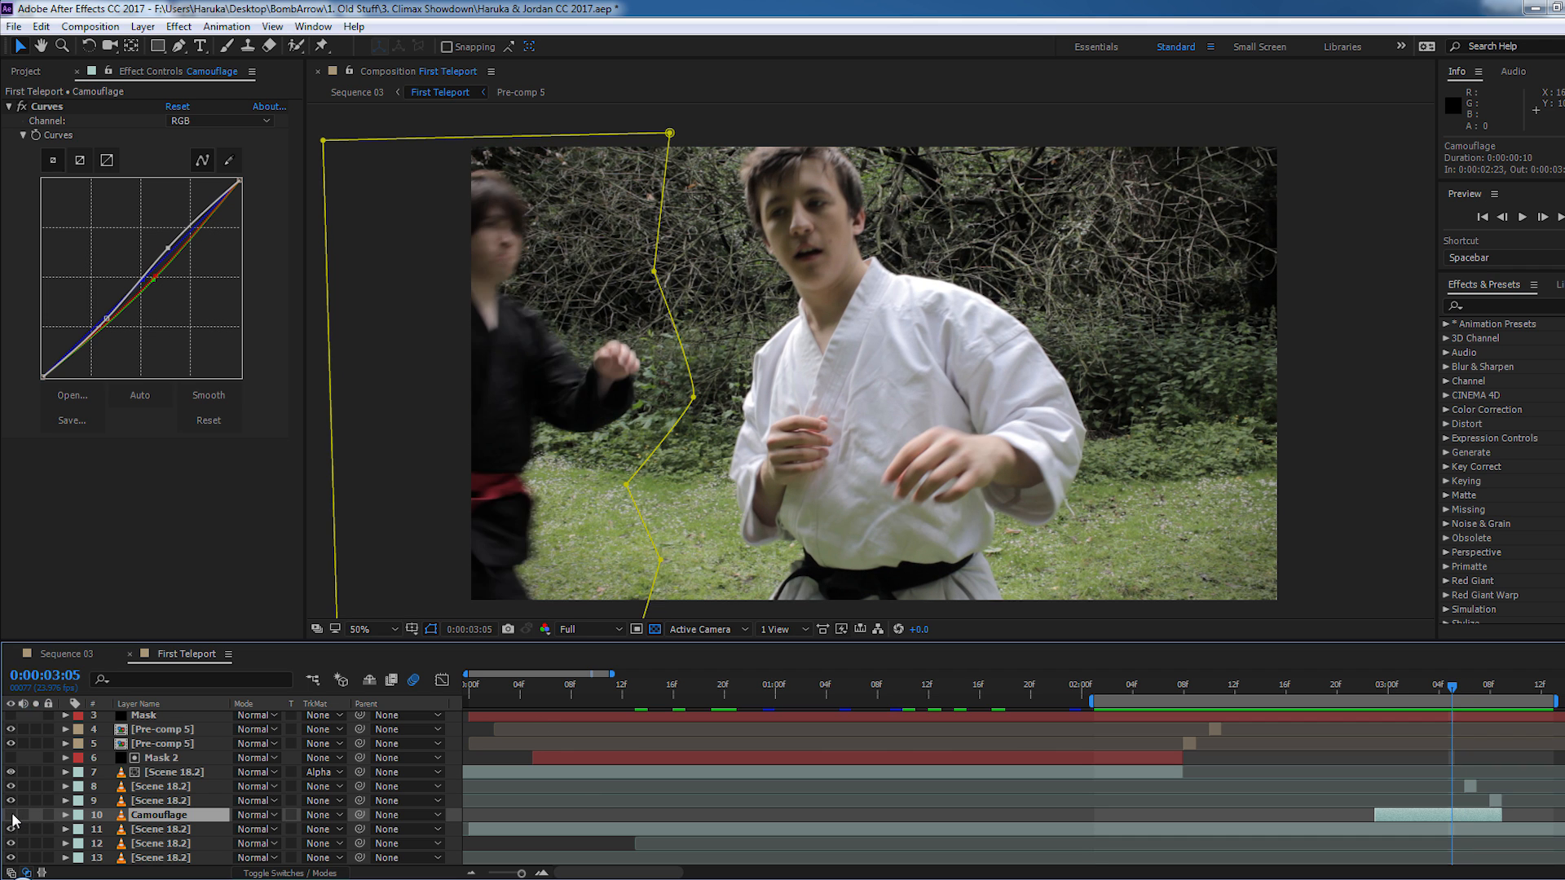
pyautogui.click(12, 816)
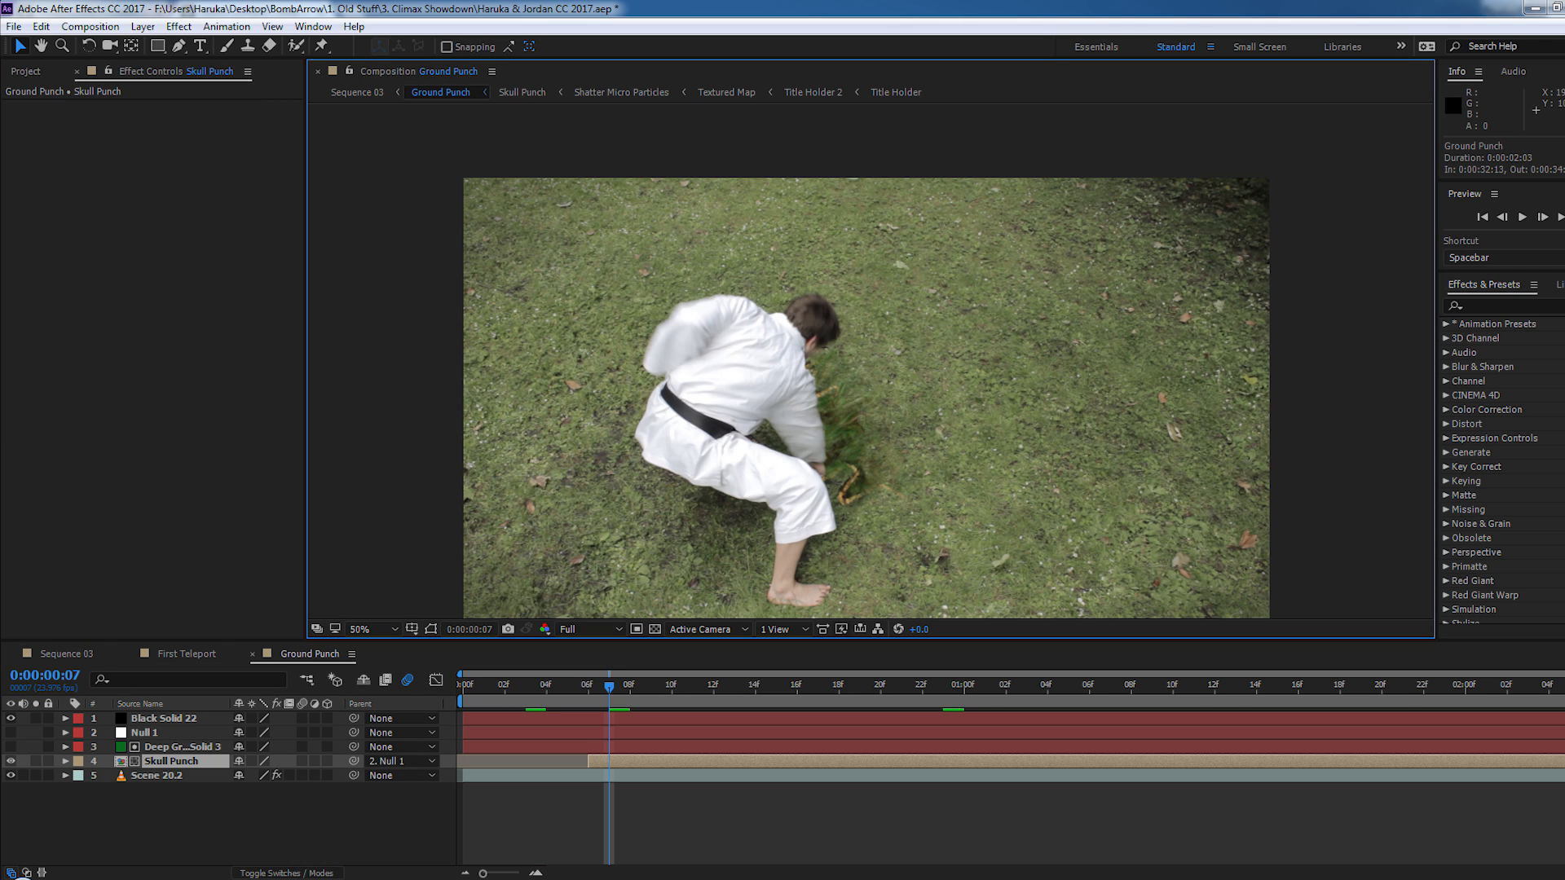
# - Scrub Ground Punch to 0:00:00:23 and check Video Copilot's Procedural Crumble tutorial page in the browser before returning to After Effects
pyautogui.moveTo(620, 683); pyautogui.dragTo(947, 718)
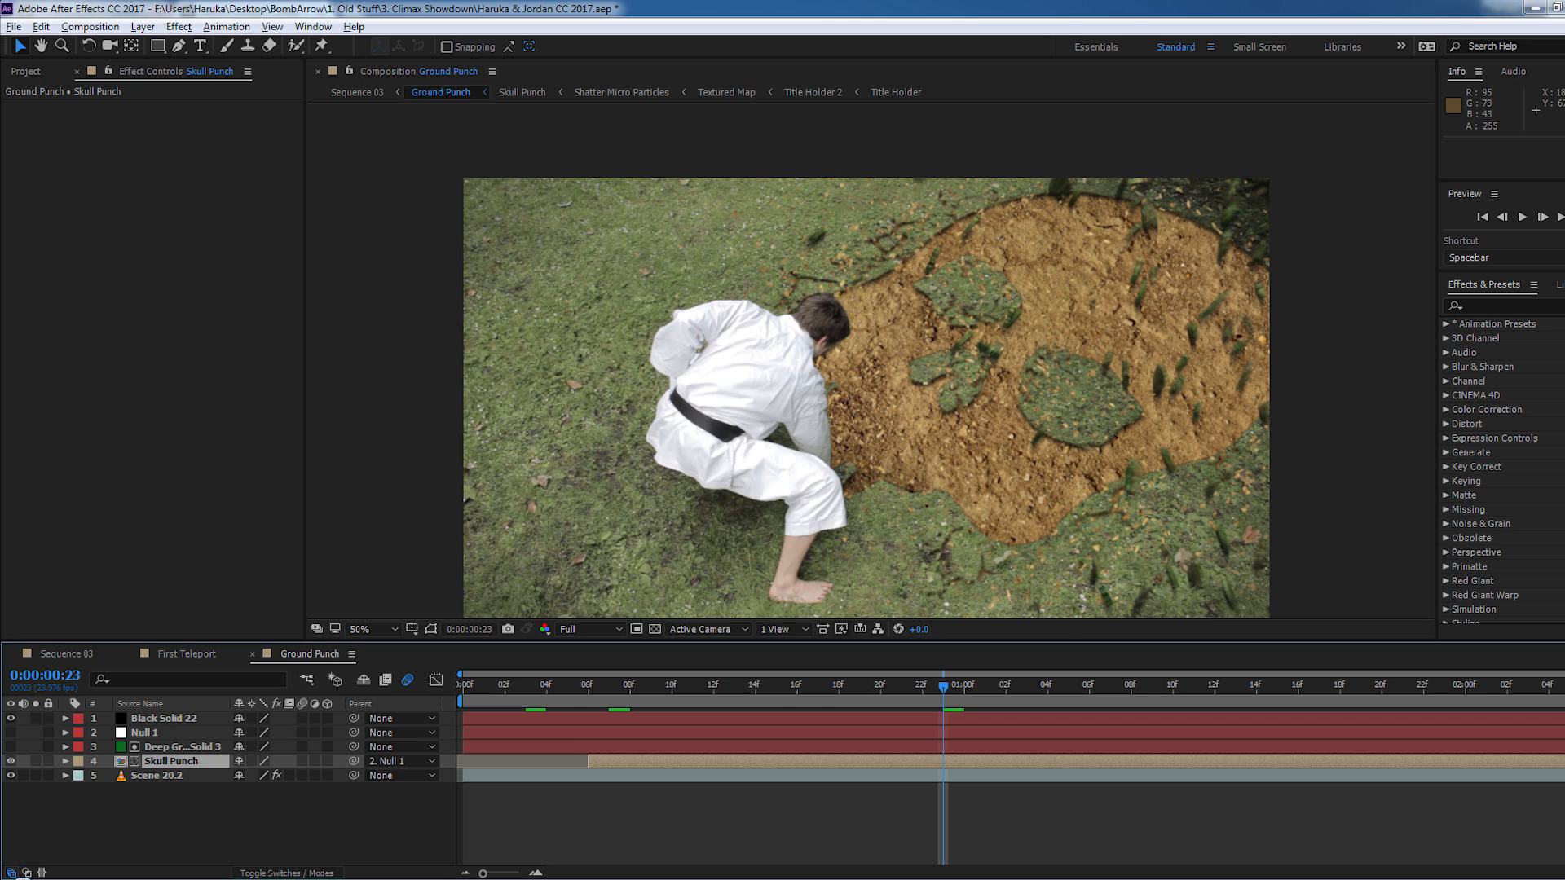
pyautogui.hotkey('alt', 'Tab')
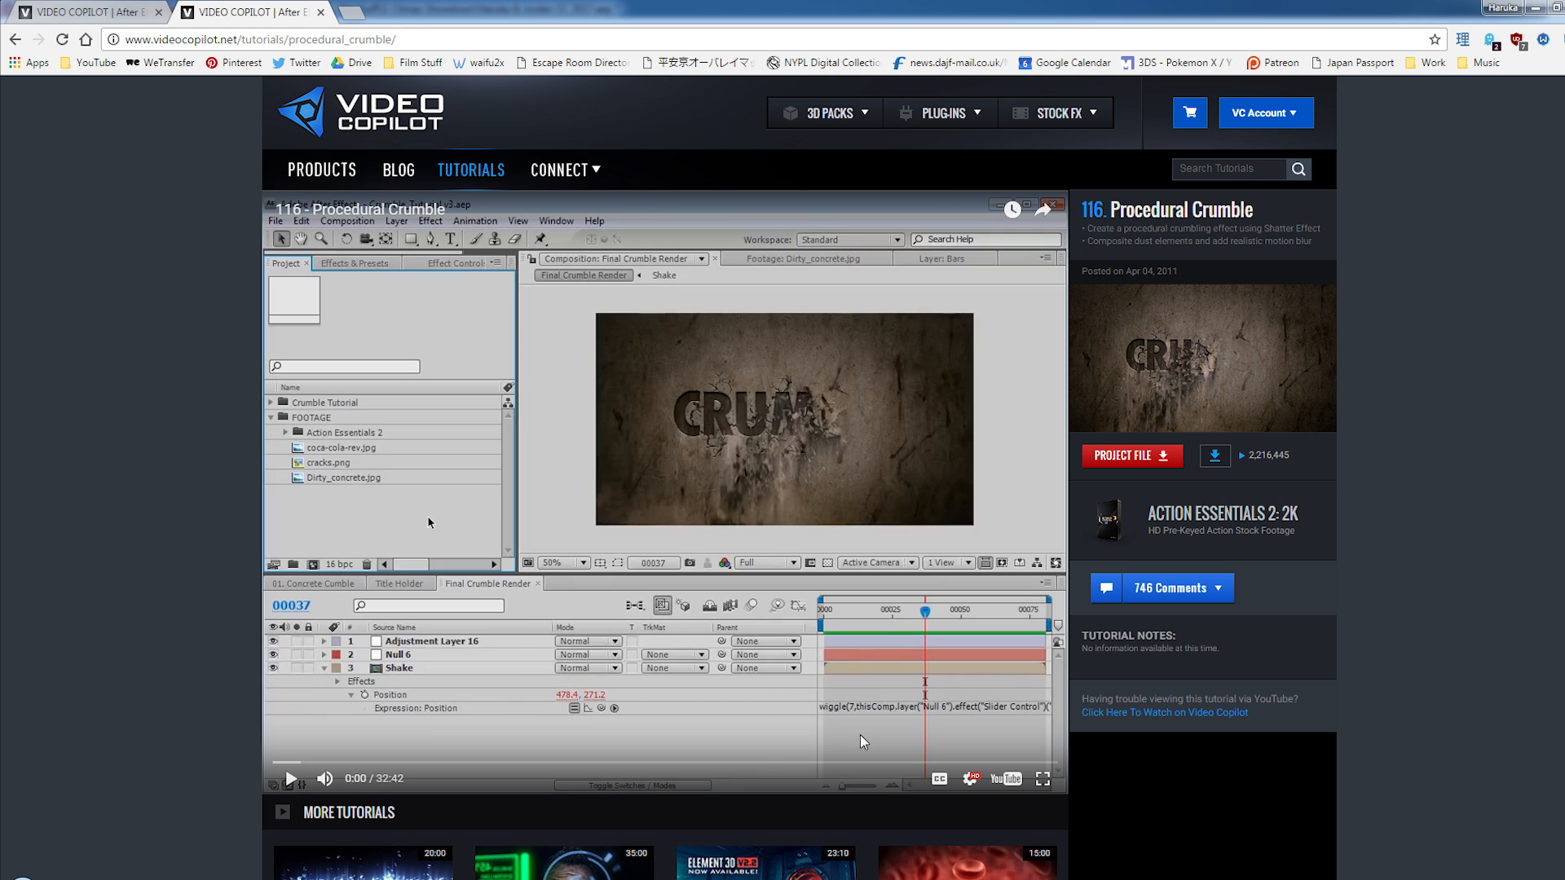
pyautogui.hotkey('alt', 'Tab')
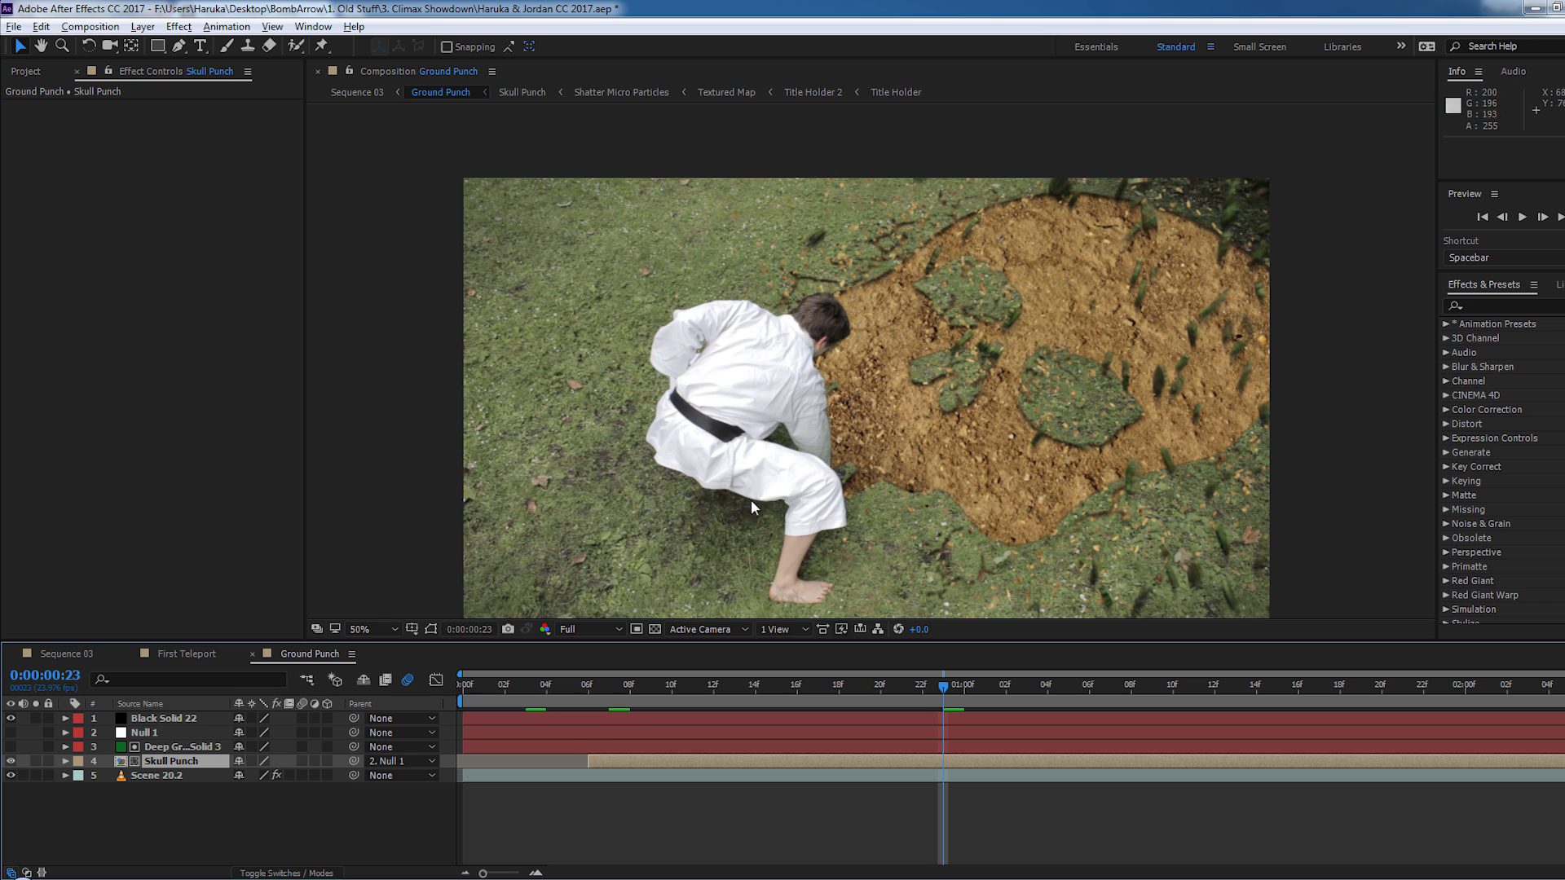
# - Compare the shattering ground at 0:00:00:13 and 0:00:00:23 in Ground Punch, referring again to the Procedural Crumble page
pyautogui.moveTo(620, 701); pyautogui.dragTo(733, 699)
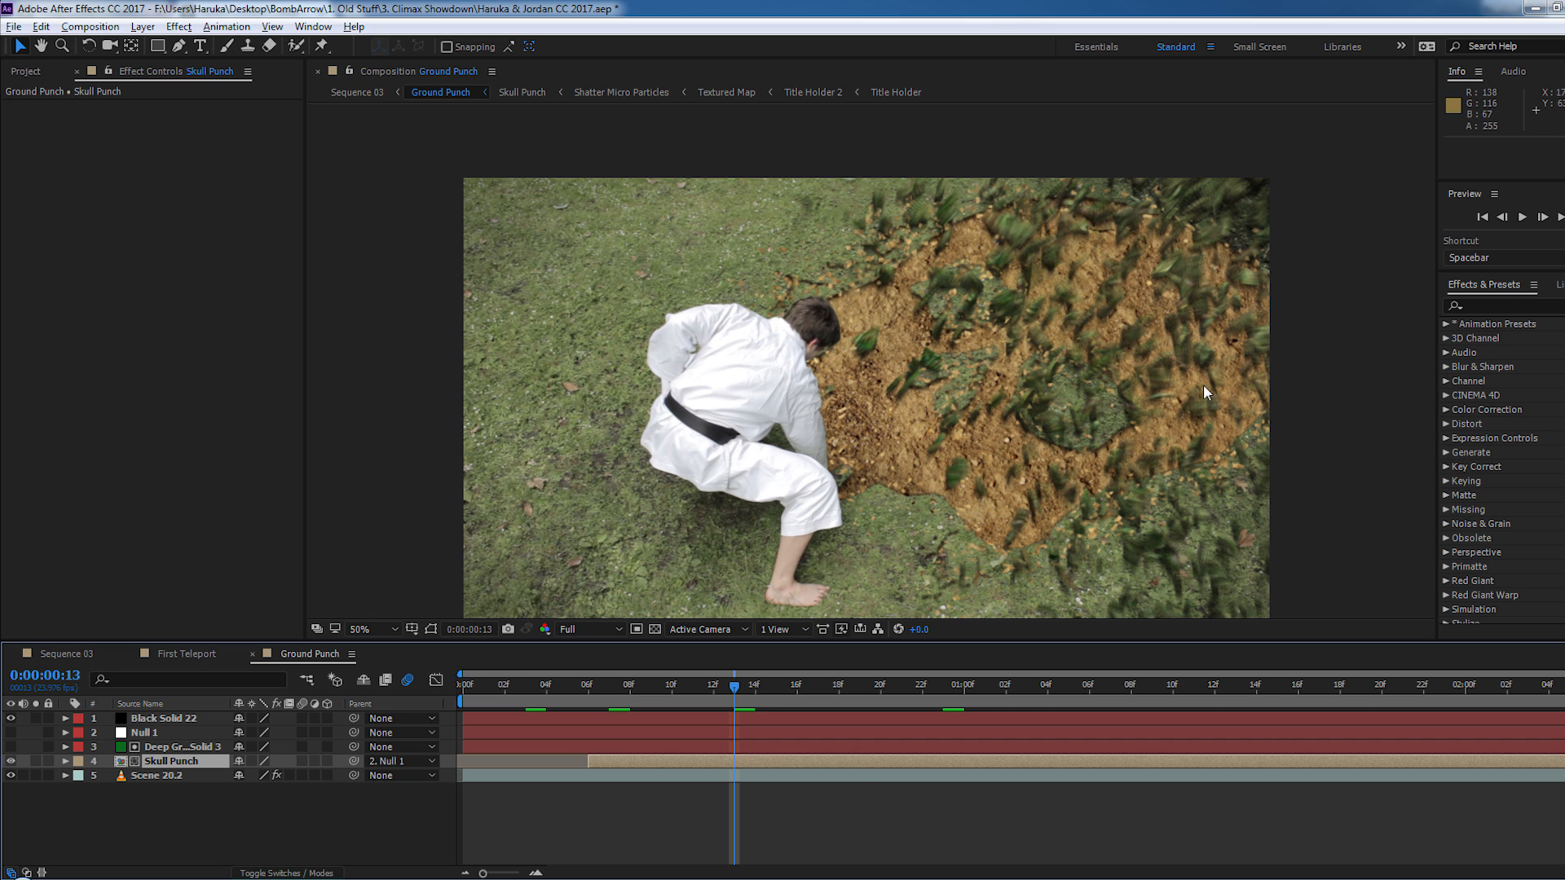
pyautogui.moveTo(1038, 478); pyautogui.dragTo(986, 457)
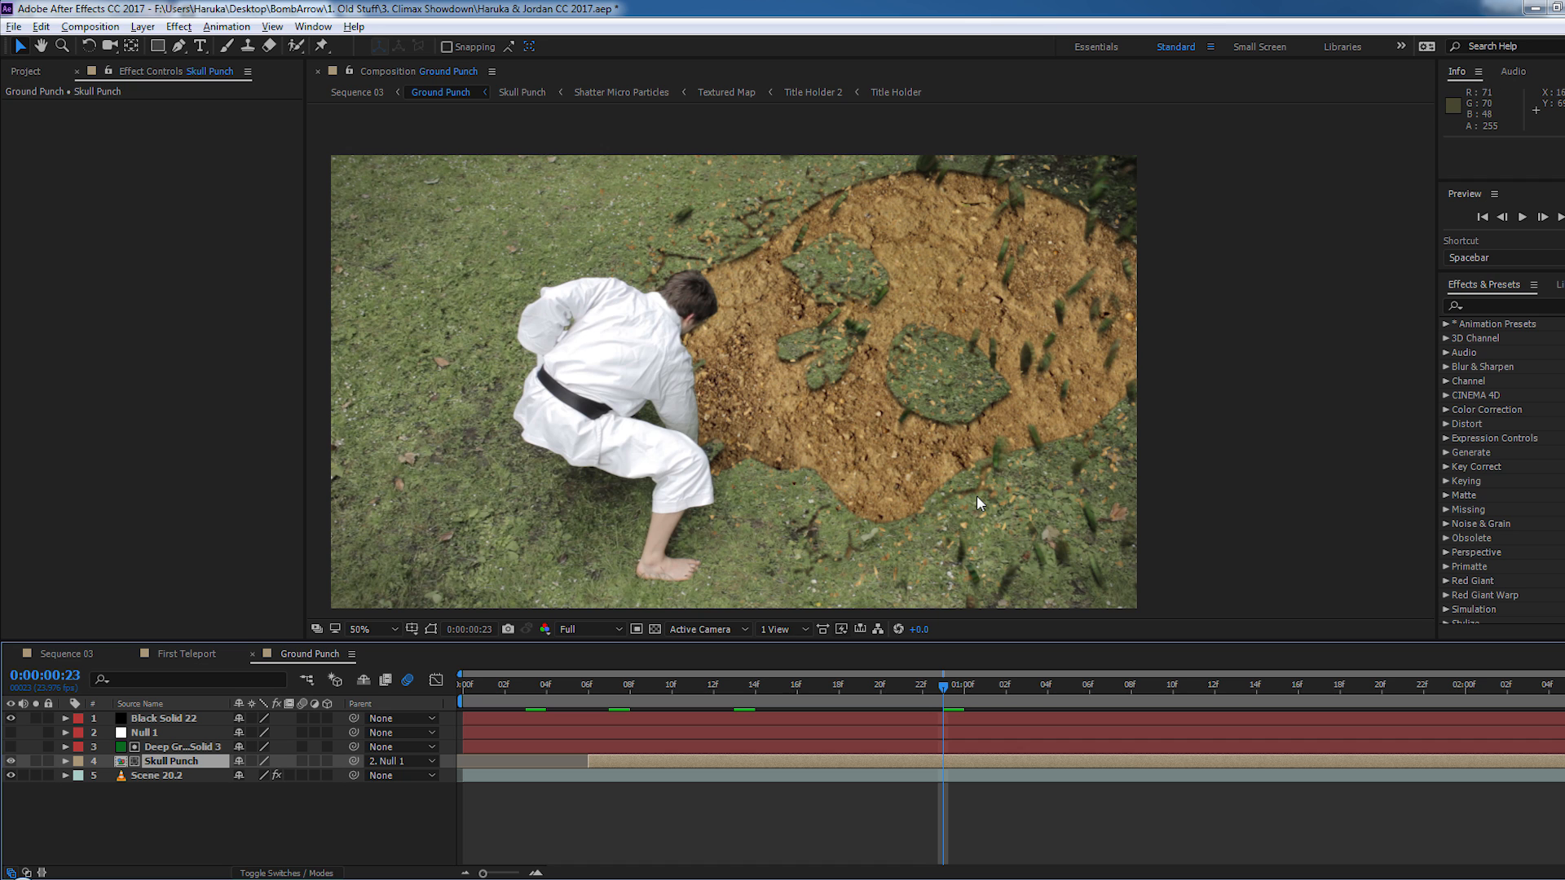
pyautogui.click(742, 683)
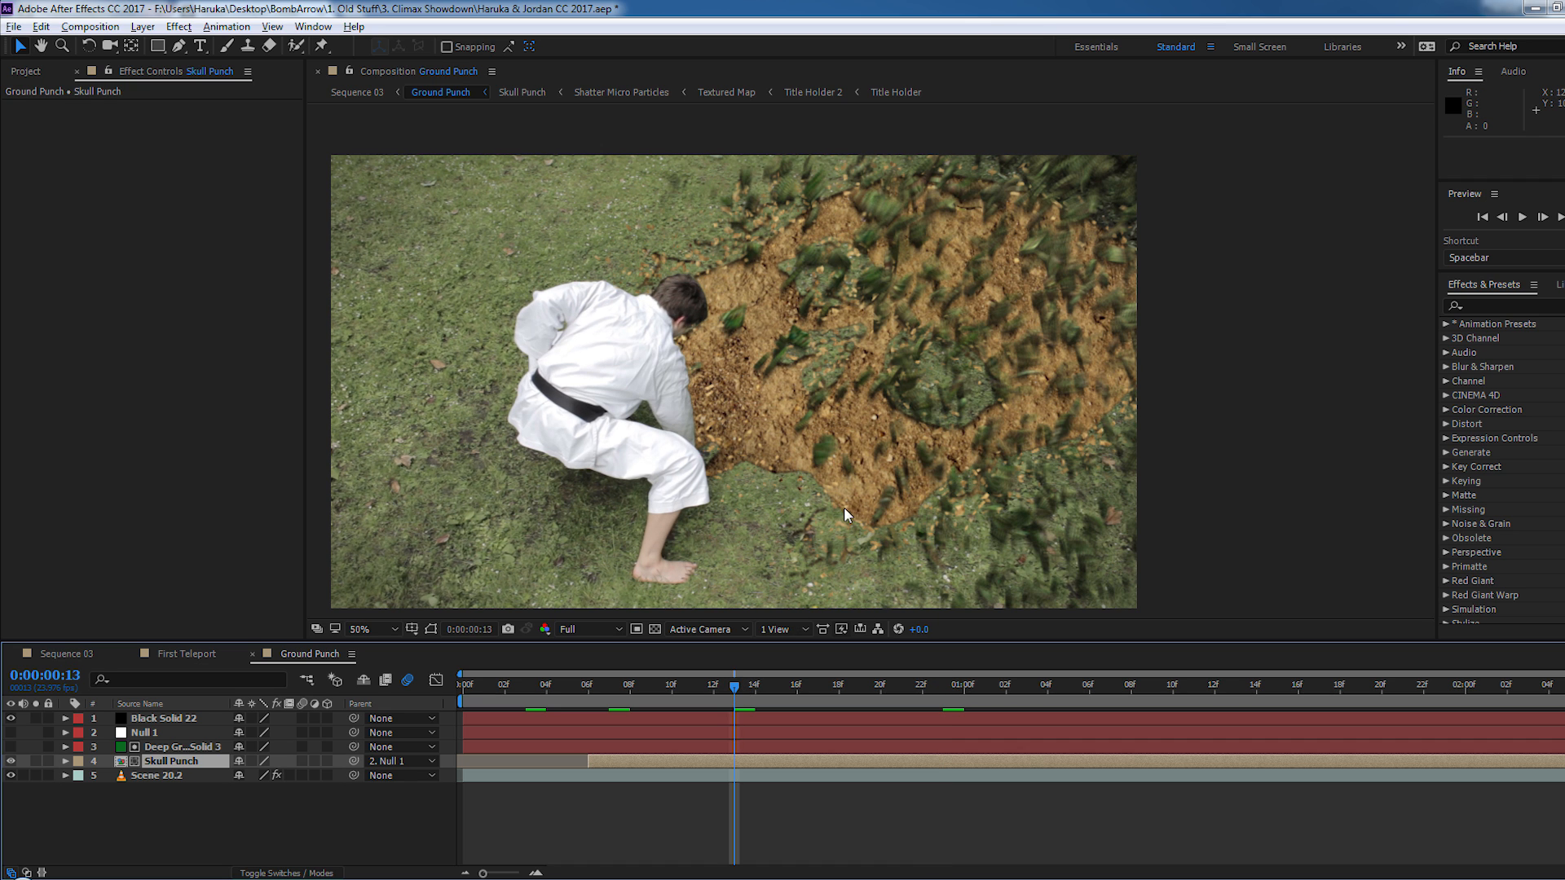
pyautogui.click(951, 692)
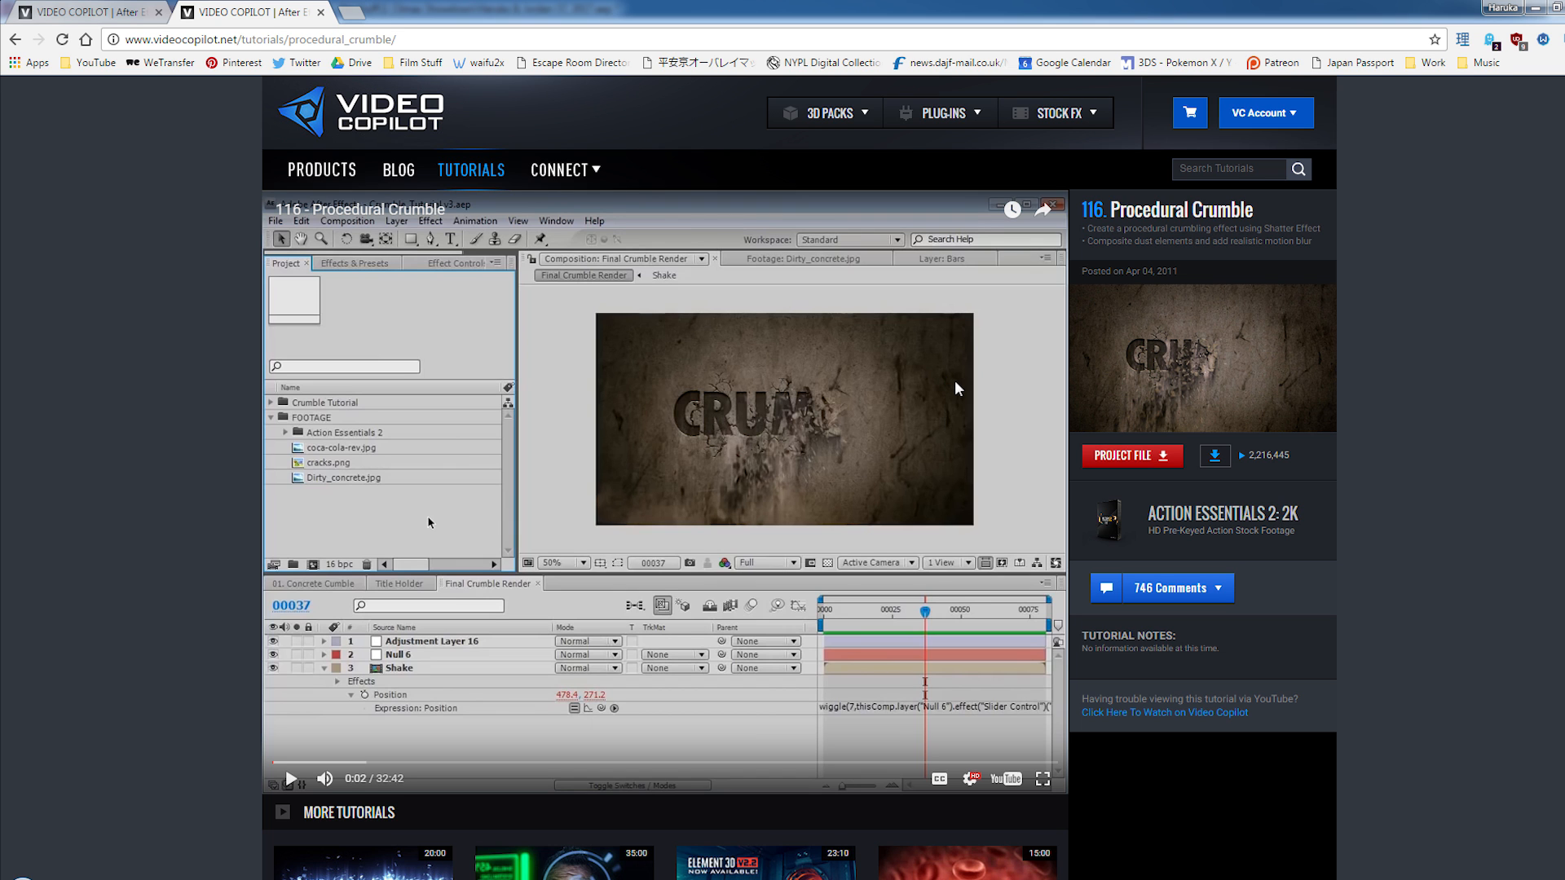
pyautogui.hotkey('alt', 'Tab')
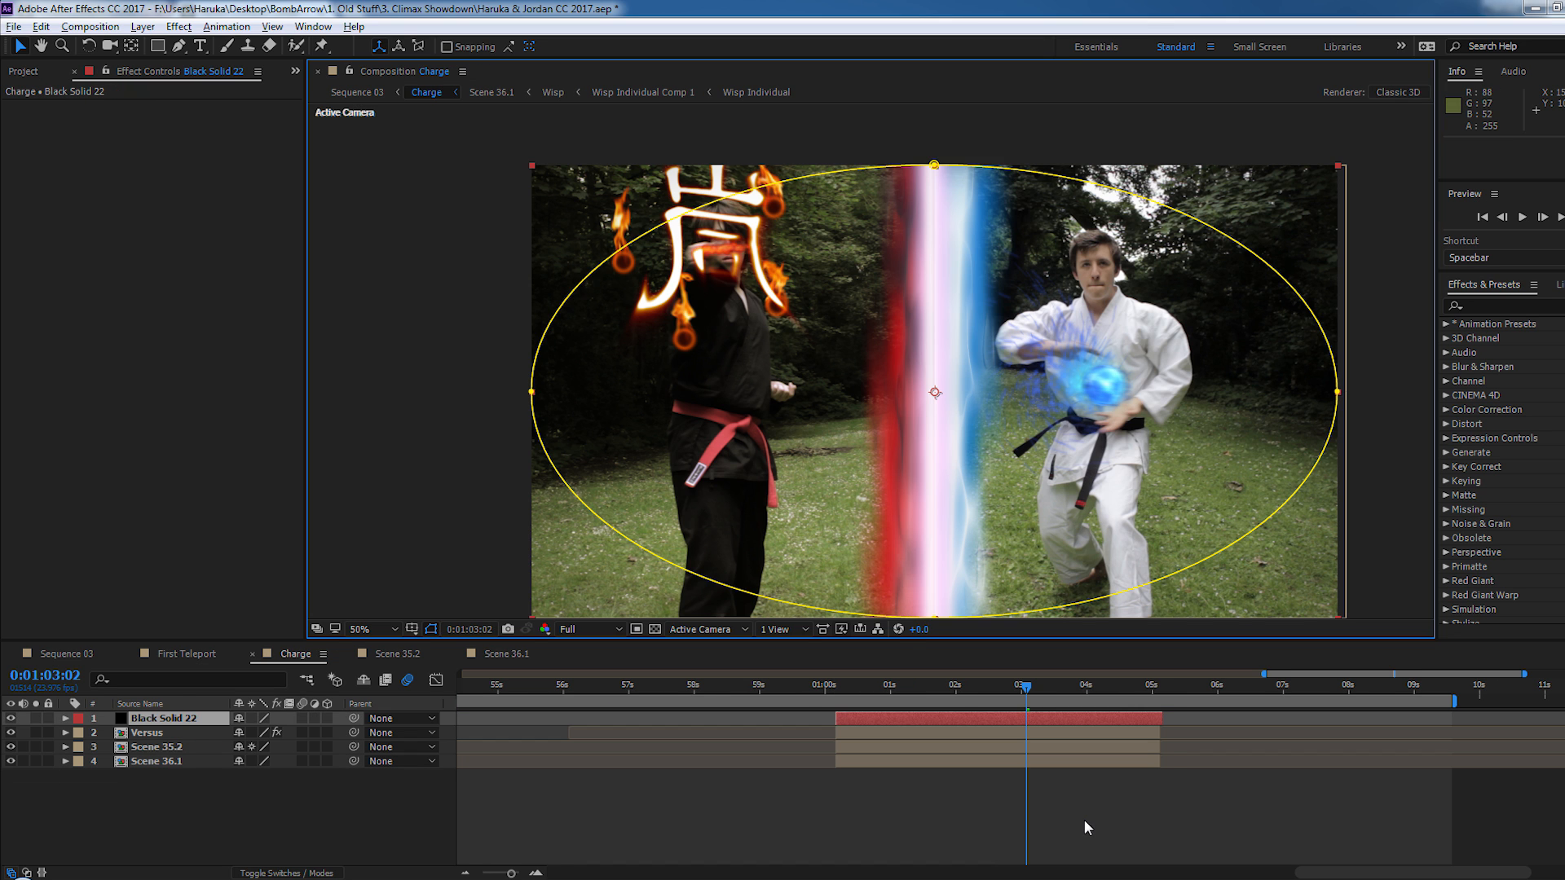
pyautogui.click(1084, 821)
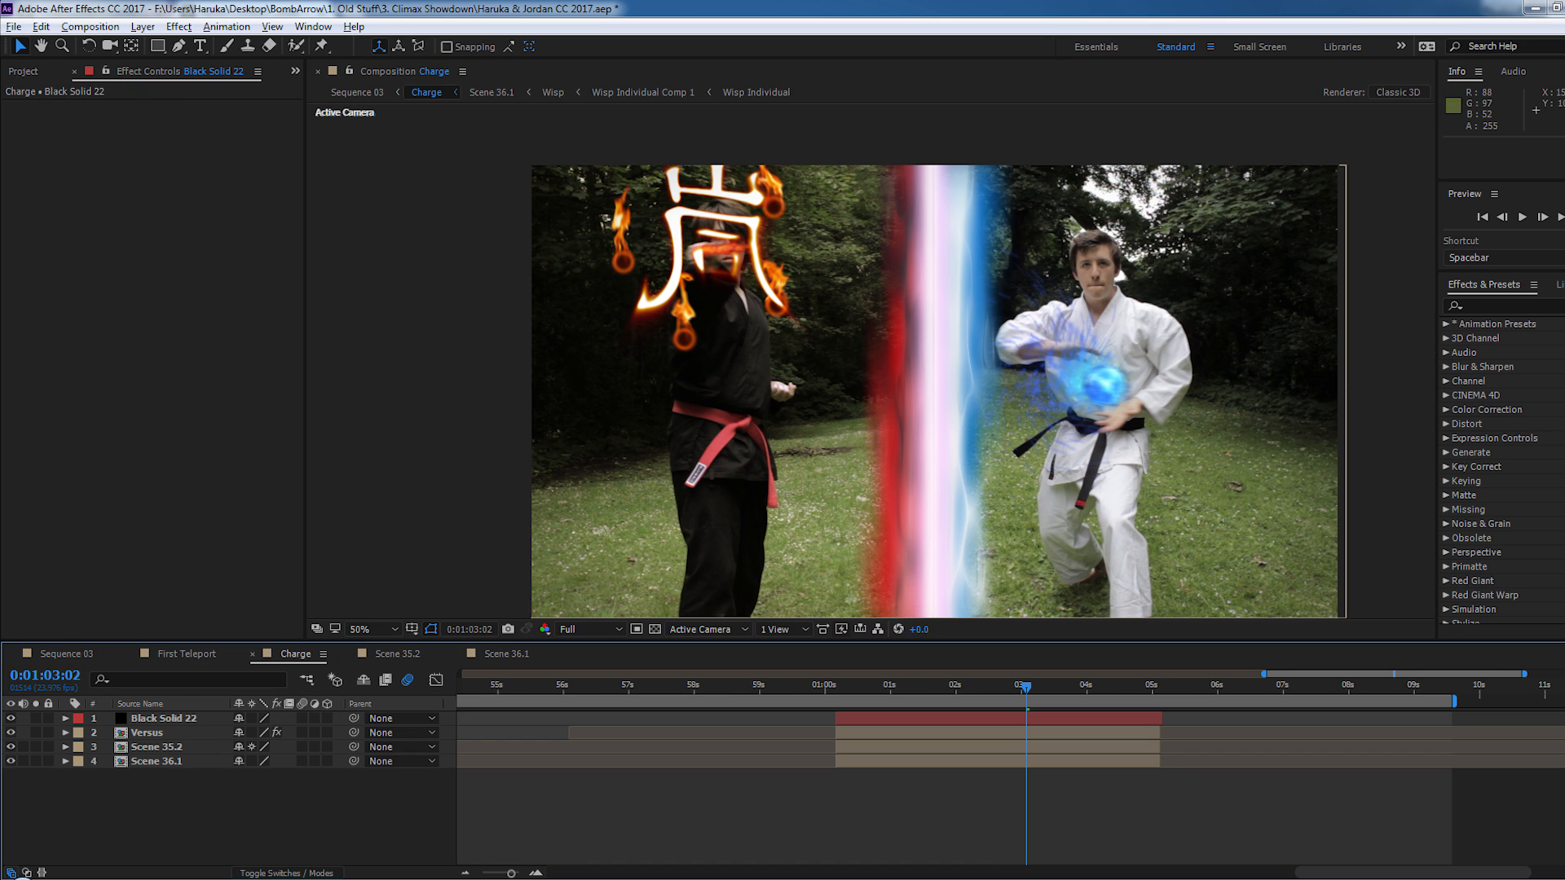
# - View the split-screen Charge composition at 0:01:03:02, and open Scene 35.2 to play its blue energy ball
pyautogui.press('space')
pyautogui.moveTo(1064, 507); pyautogui.dragTo(991, 472)
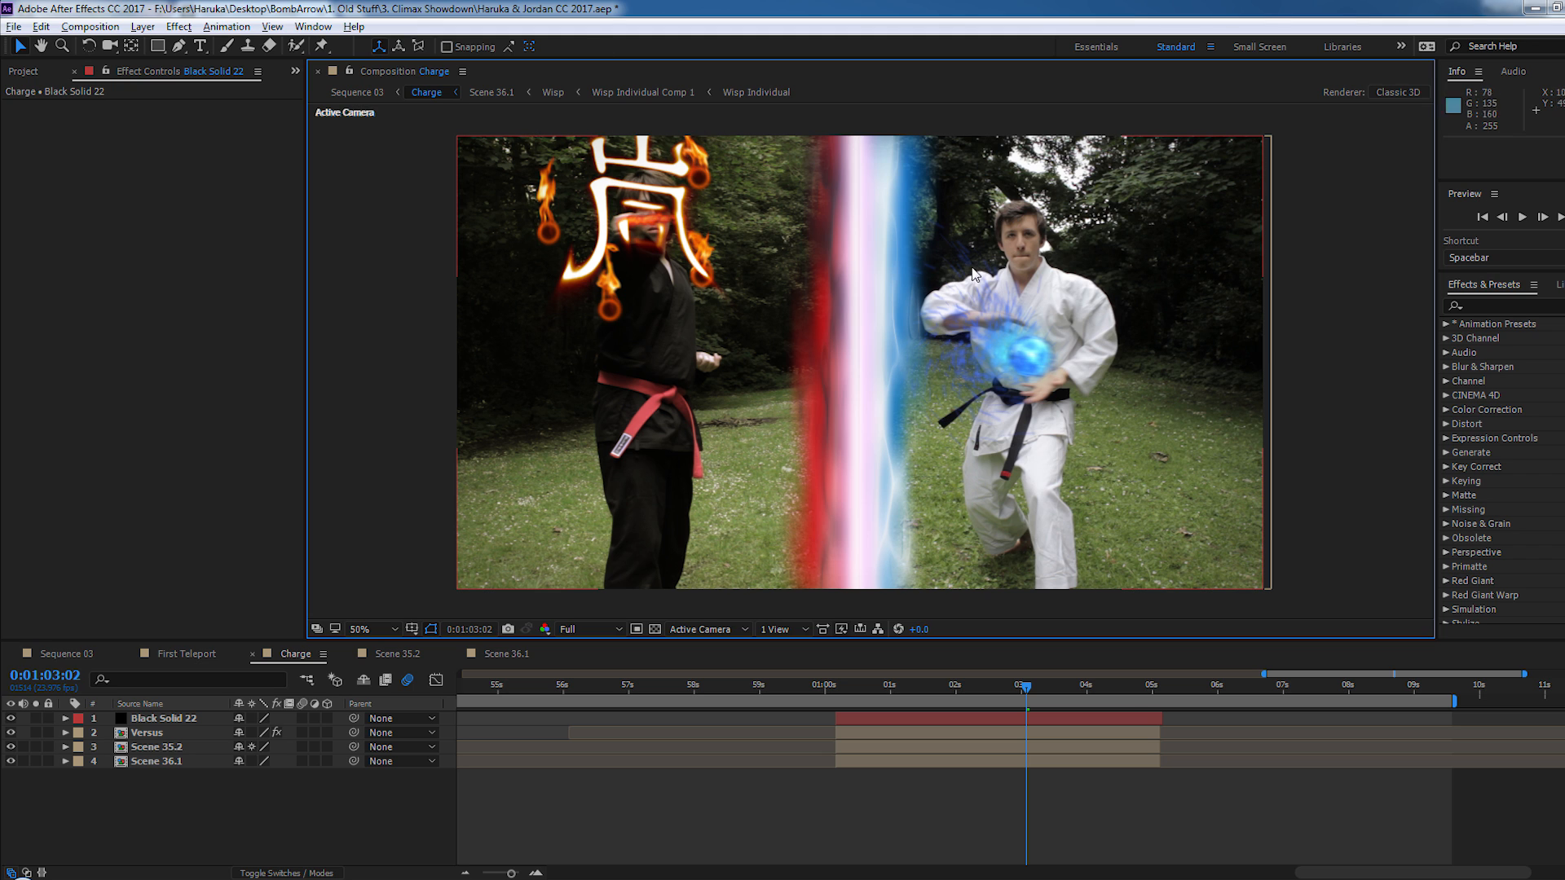
pyautogui.click(397, 653)
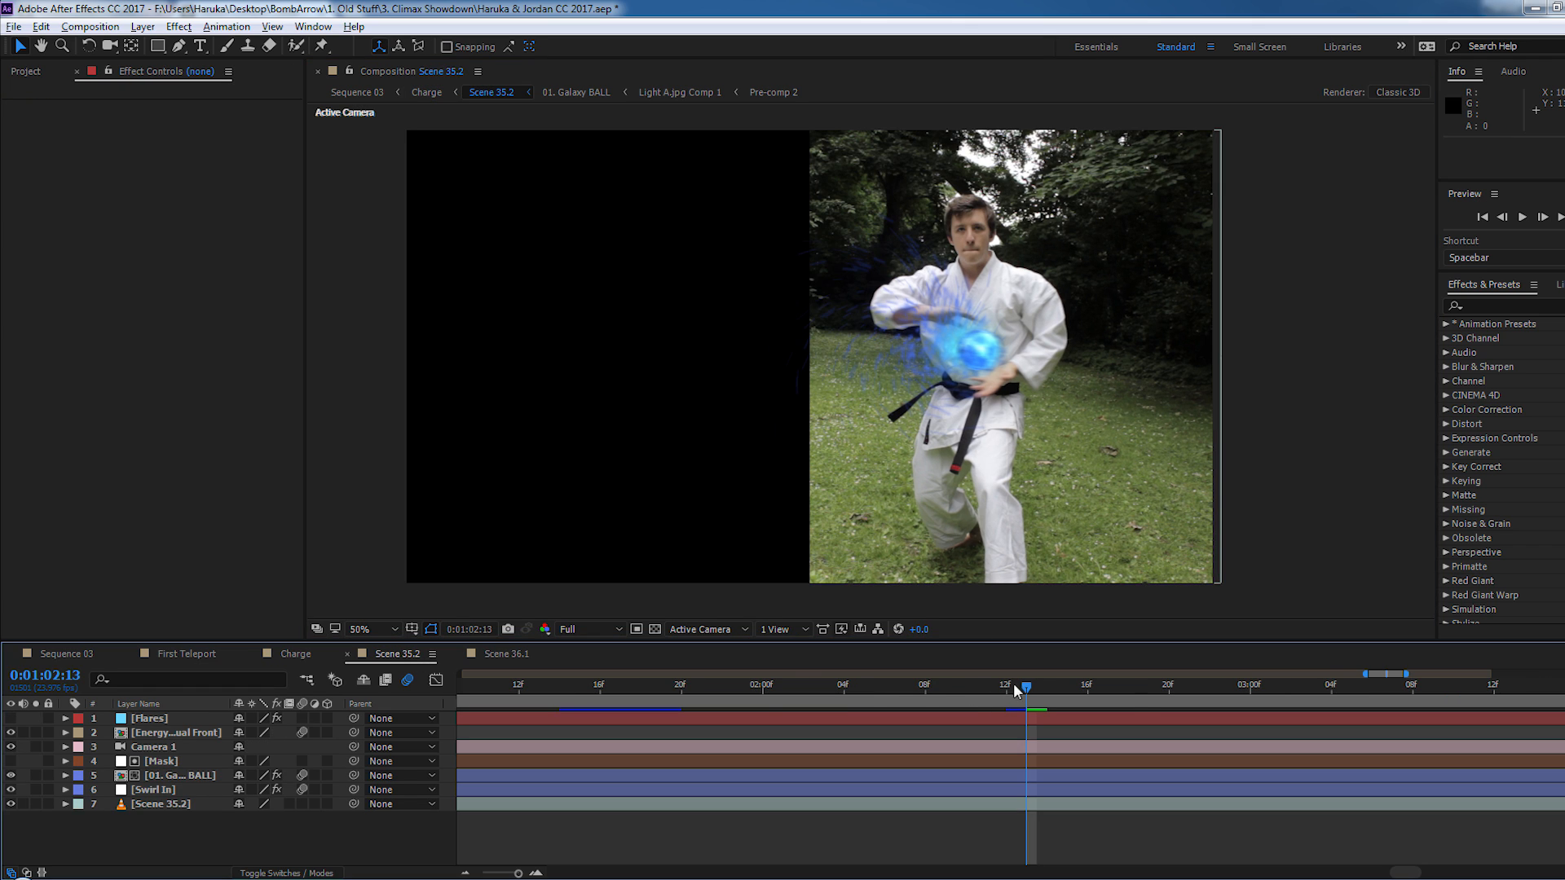
pyautogui.moveTo(813, 687); pyautogui.dragTo(1169, 703)
pyautogui.press('space')
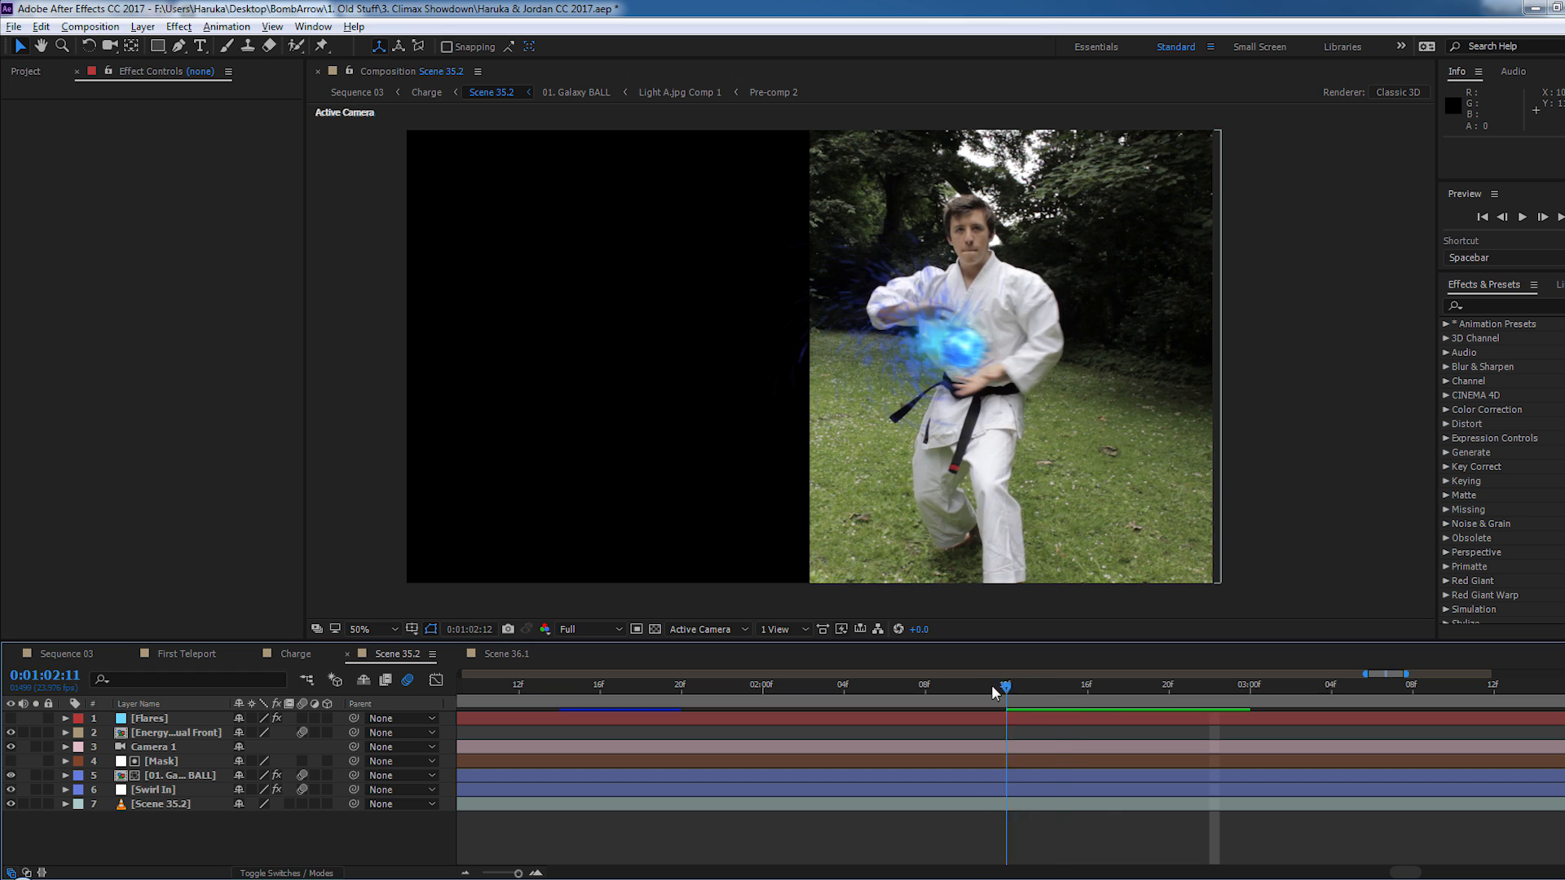
# - Scrub Scene 35.2 to 0:01:02:19 to examine the blue energy ball between the fighter's hands up close
pyautogui.click(1211, 689)
pyautogui.moveTo(1220, 695); pyautogui.dragTo(1047, 699)
pyautogui.scroll(2, 888, 309)
pyautogui.moveTo(1203, 683); pyautogui.dragTo(1149, 686)
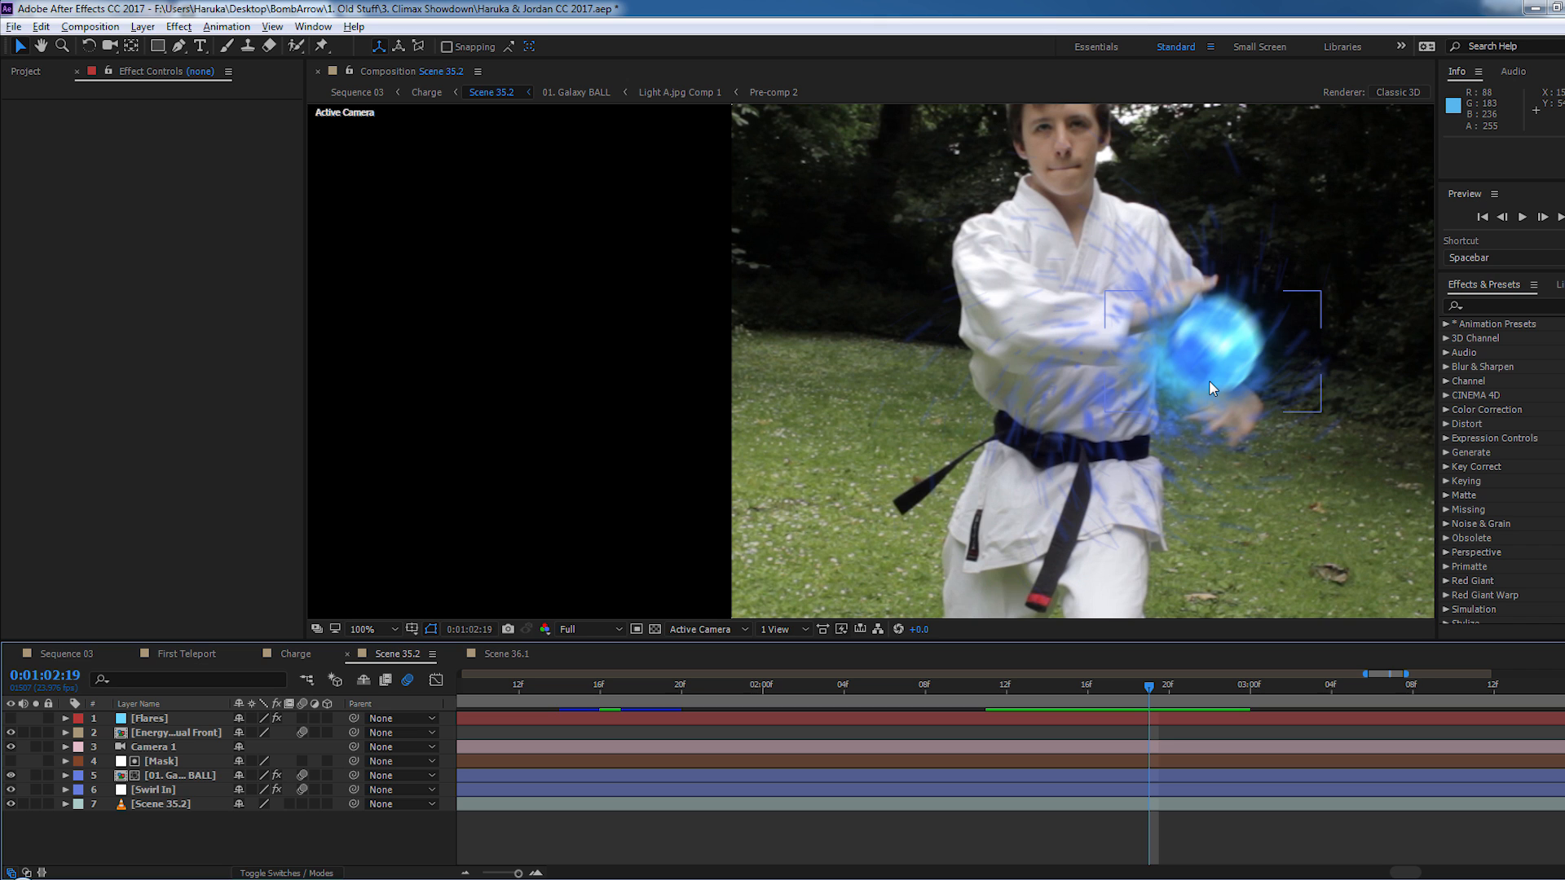
pyautogui.moveTo(1209, 380); pyautogui.dragTo(1055, 398)
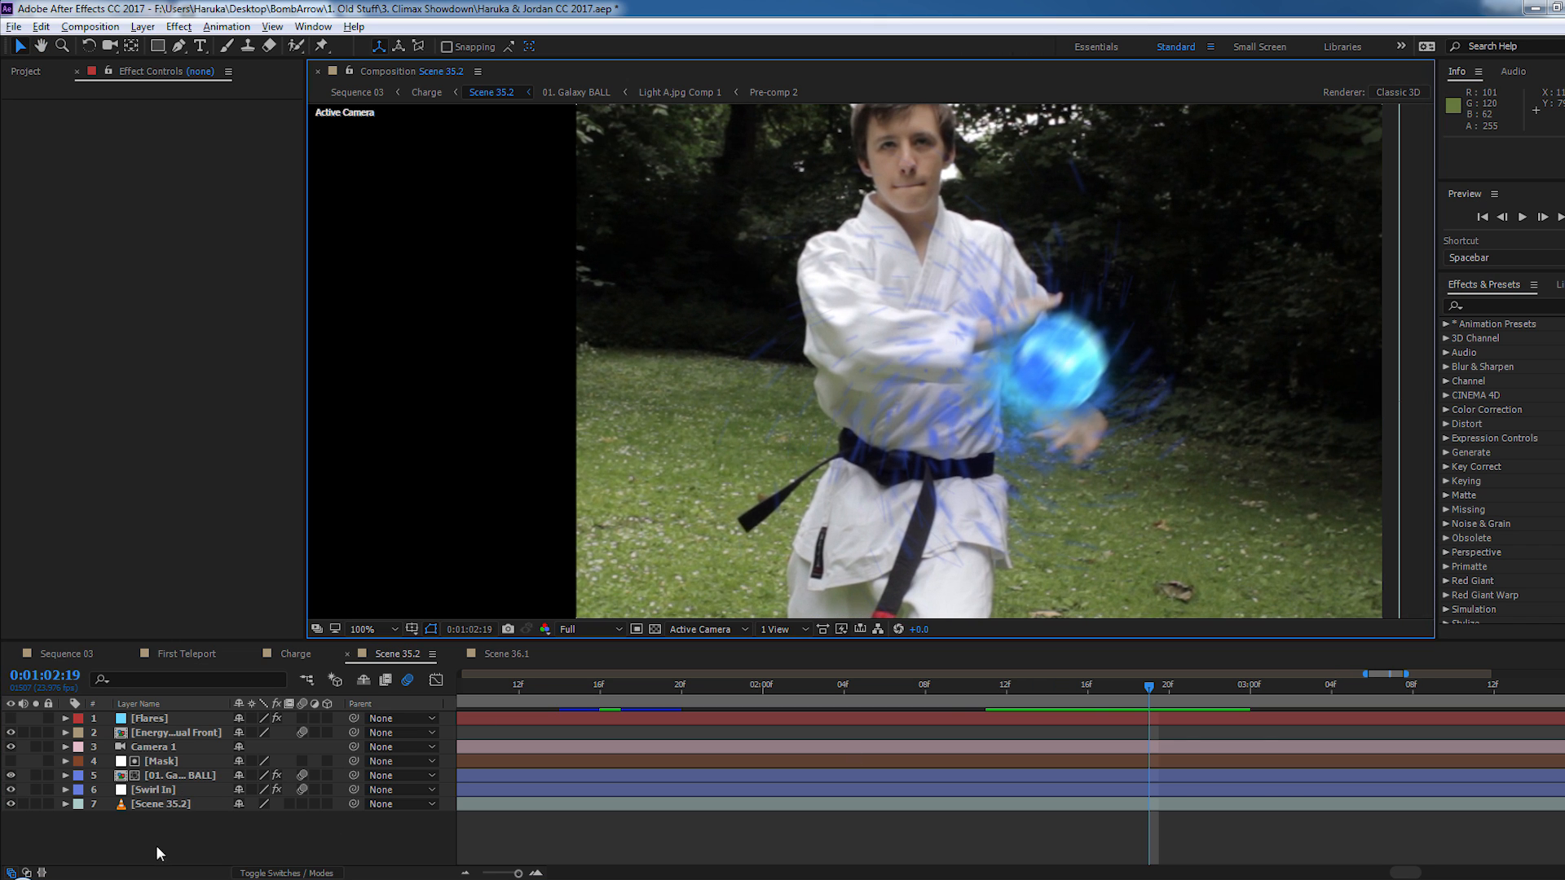
# - Solo the 01. Galaxy BALL layer without motion blur to examine the ball, and restore the motion blur and other layers
pyautogui.click(179, 779)
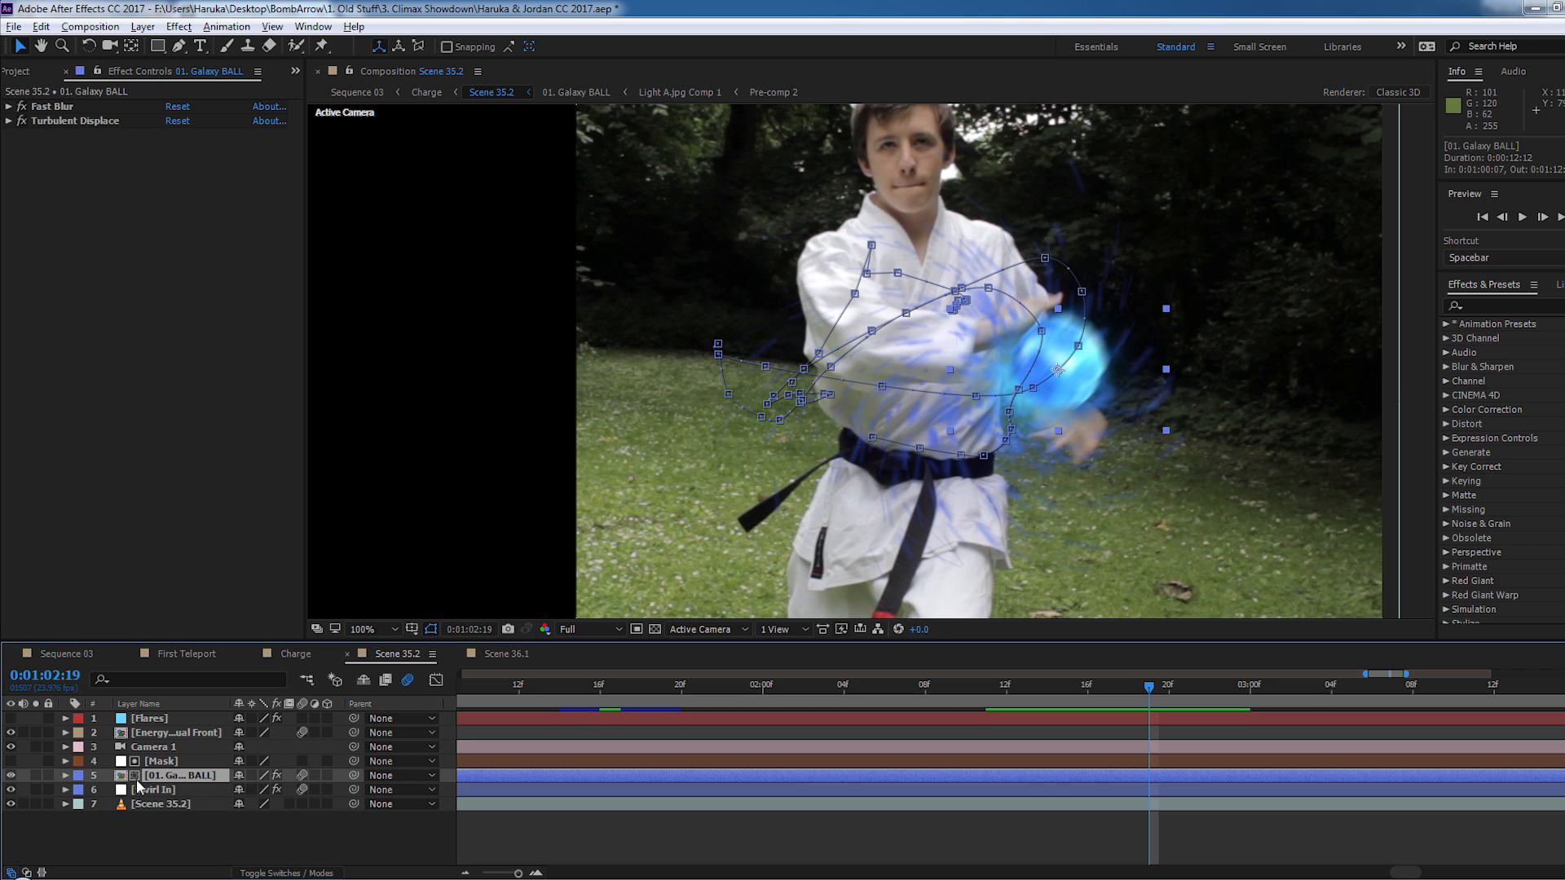
pyautogui.click(36, 775)
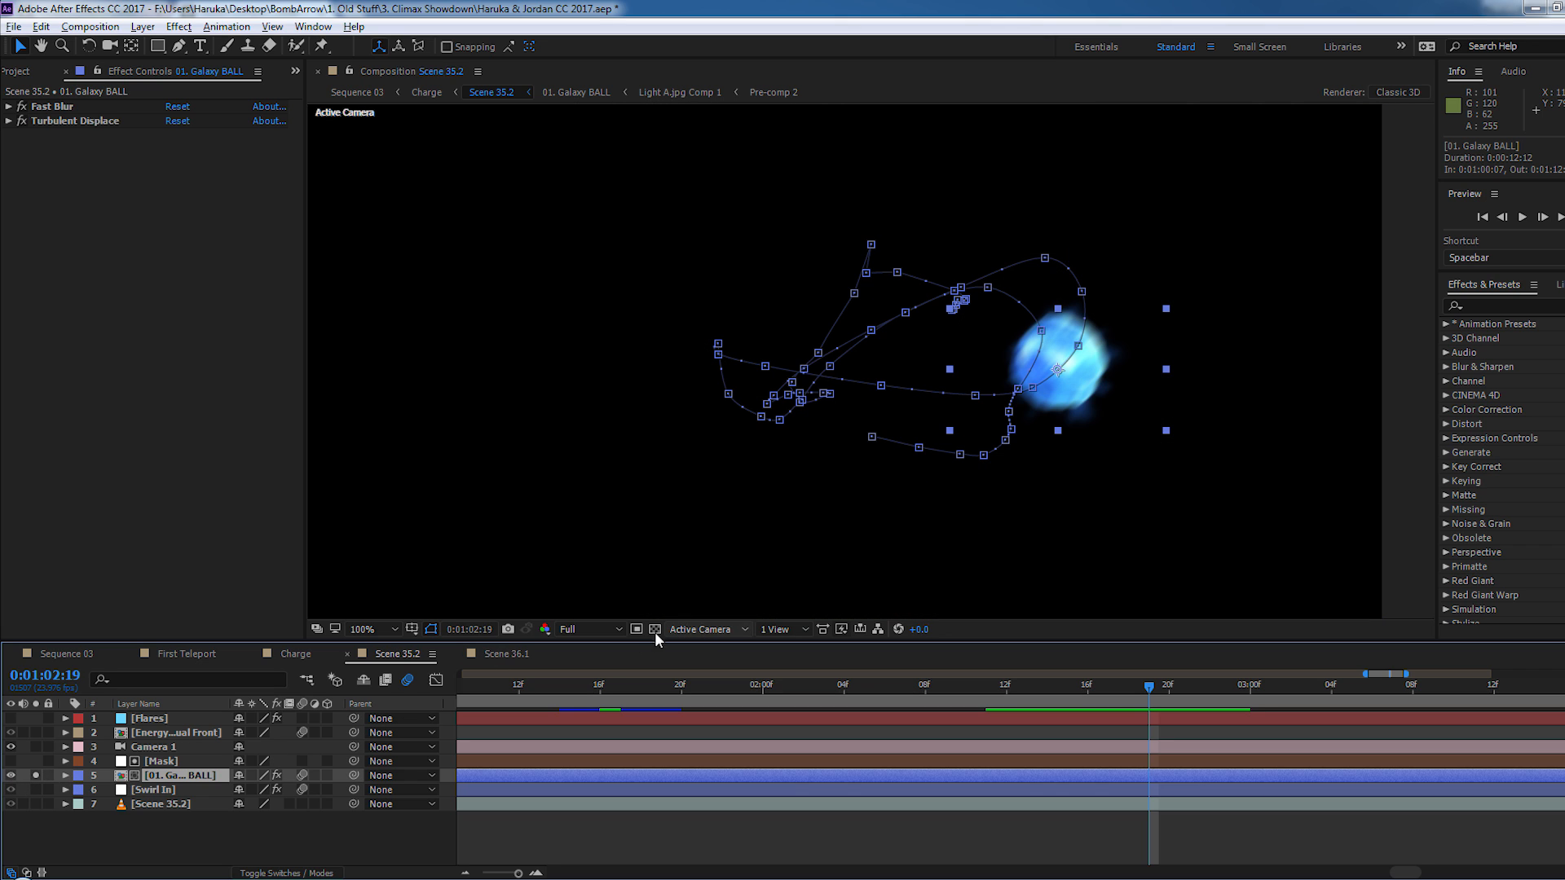
pyautogui.press('.')
pyautogui.moveTo(1162, 398); pyautogui.dragTo(741, 406)
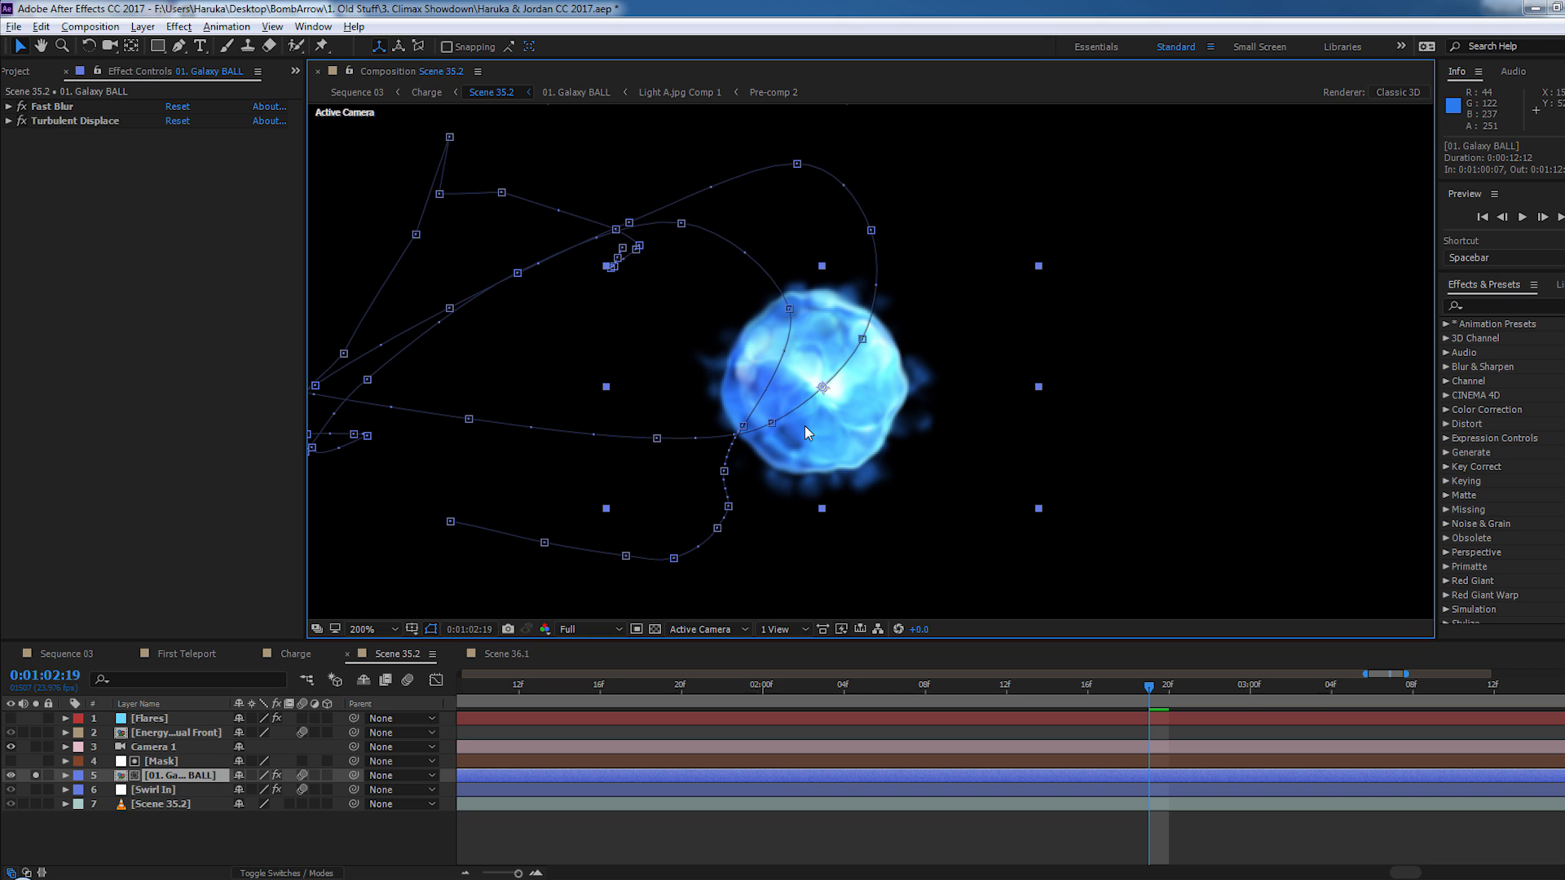
pyautogui.scroll(-1, 877, 453)
pyautogui.moveTo(877, 453); pyautogui.dragTo(956, 419)
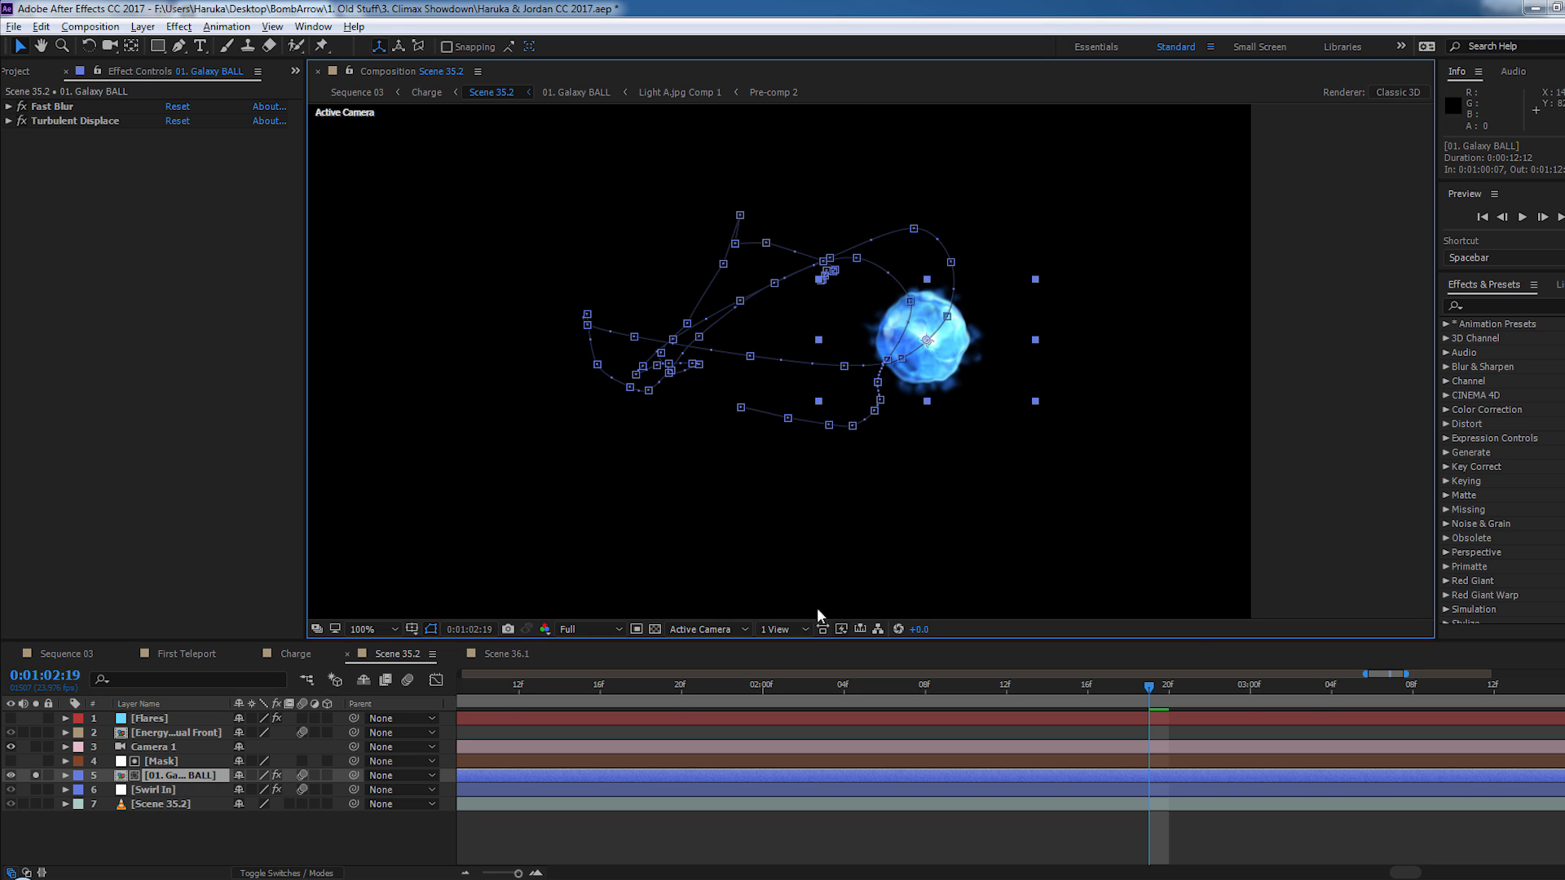
pyautogui.click(408, 680)
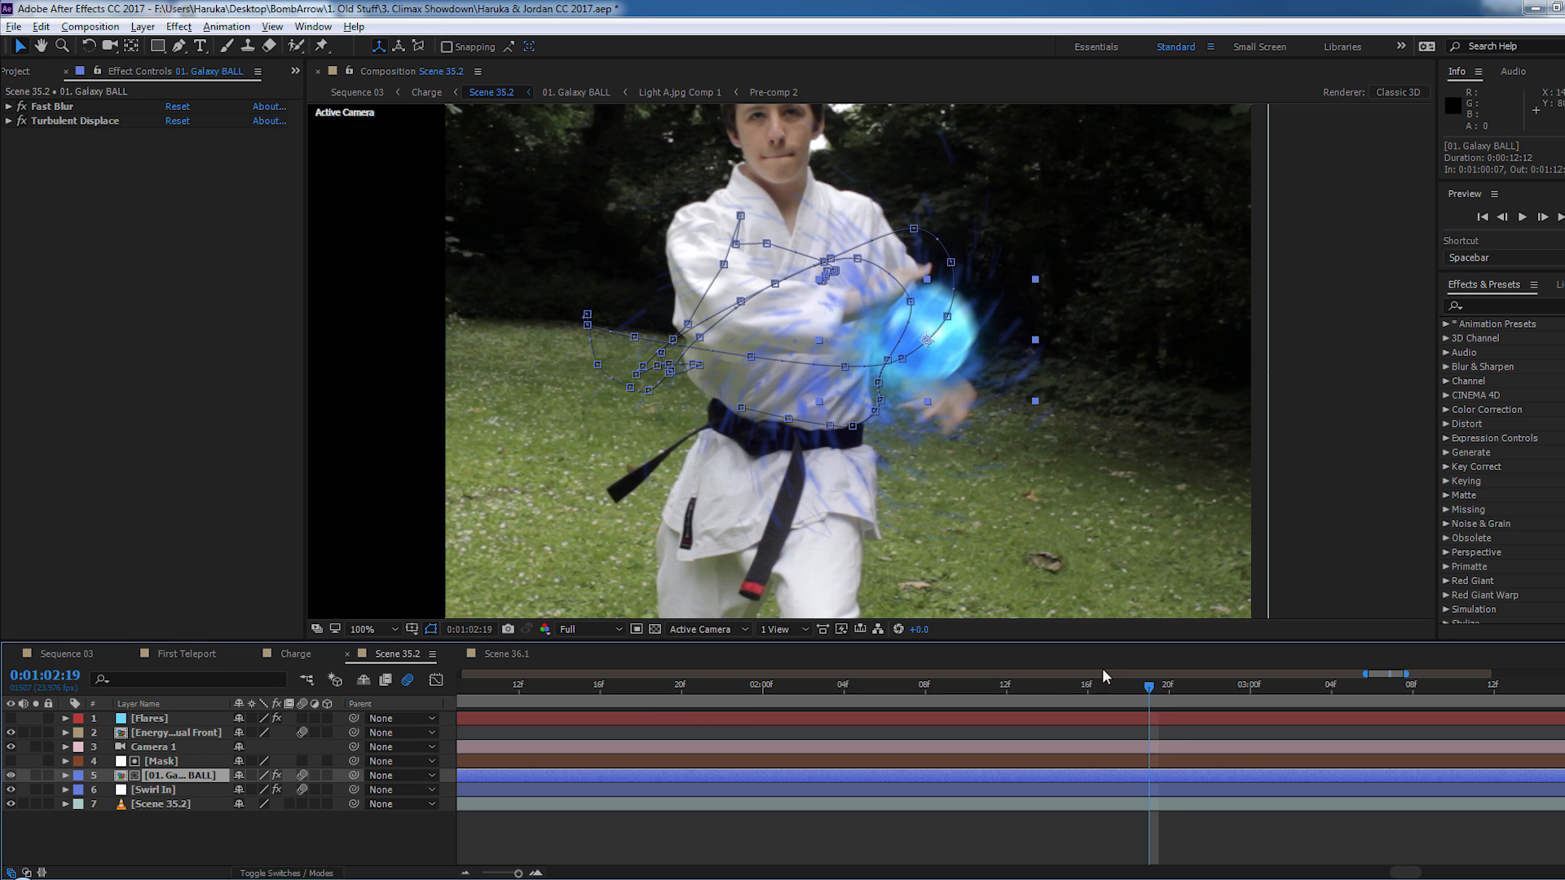
# - Scrub Scene 35.2 through 0:01:03:03 to 0:01:03:13 to examine the energy ball and its swirling particles
pyautogui.click(1068, 684)
pyautogui.moveTo(864, 701); pyautogui.dragTo(1311, 687)
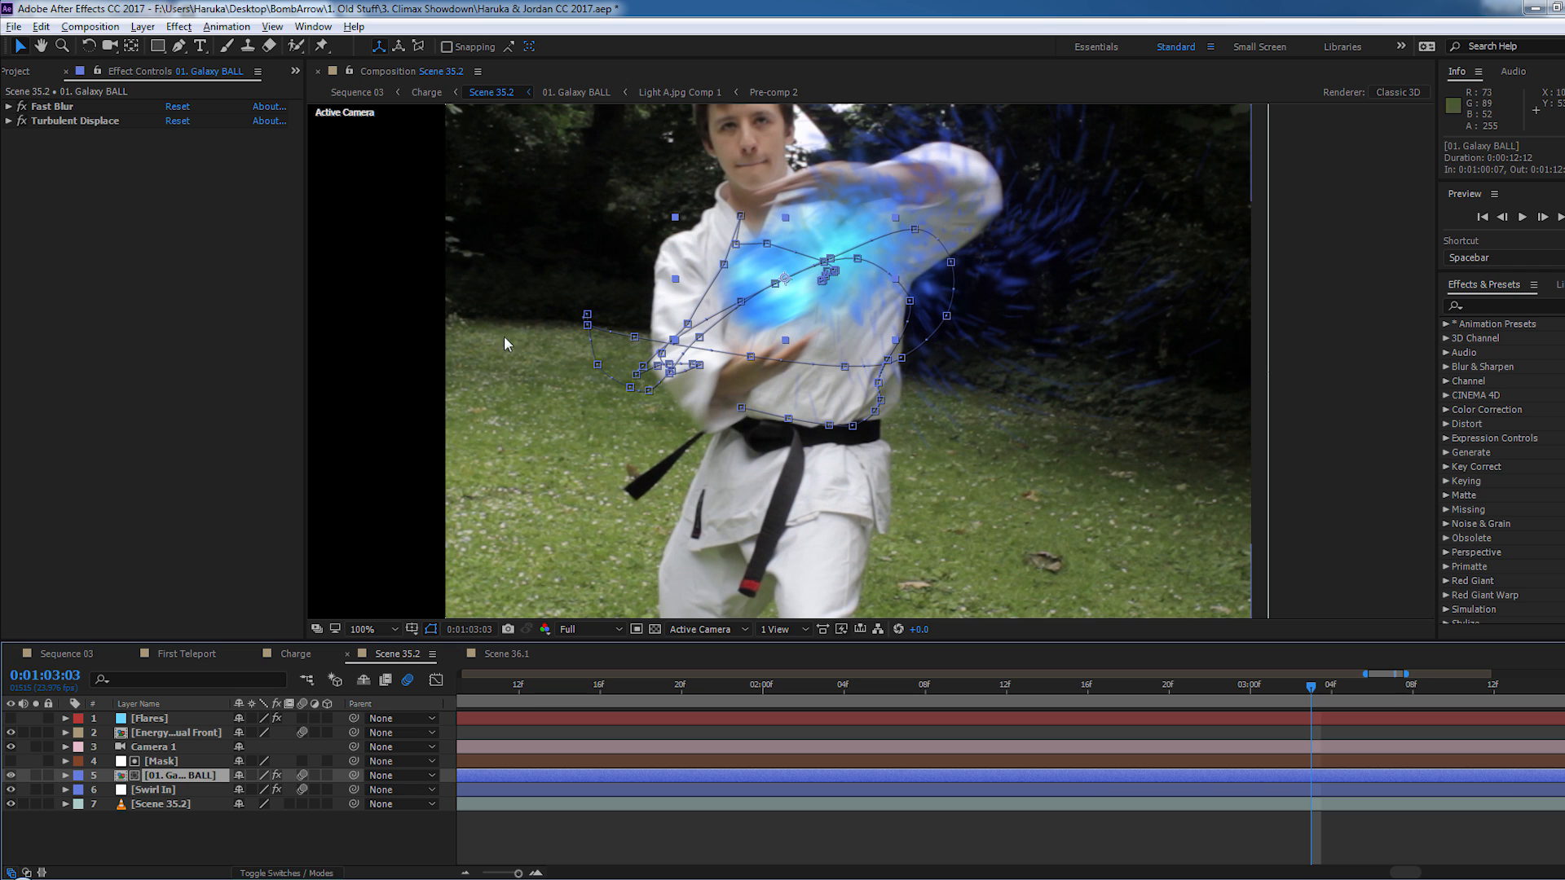
pyautogui.click(709, 828)
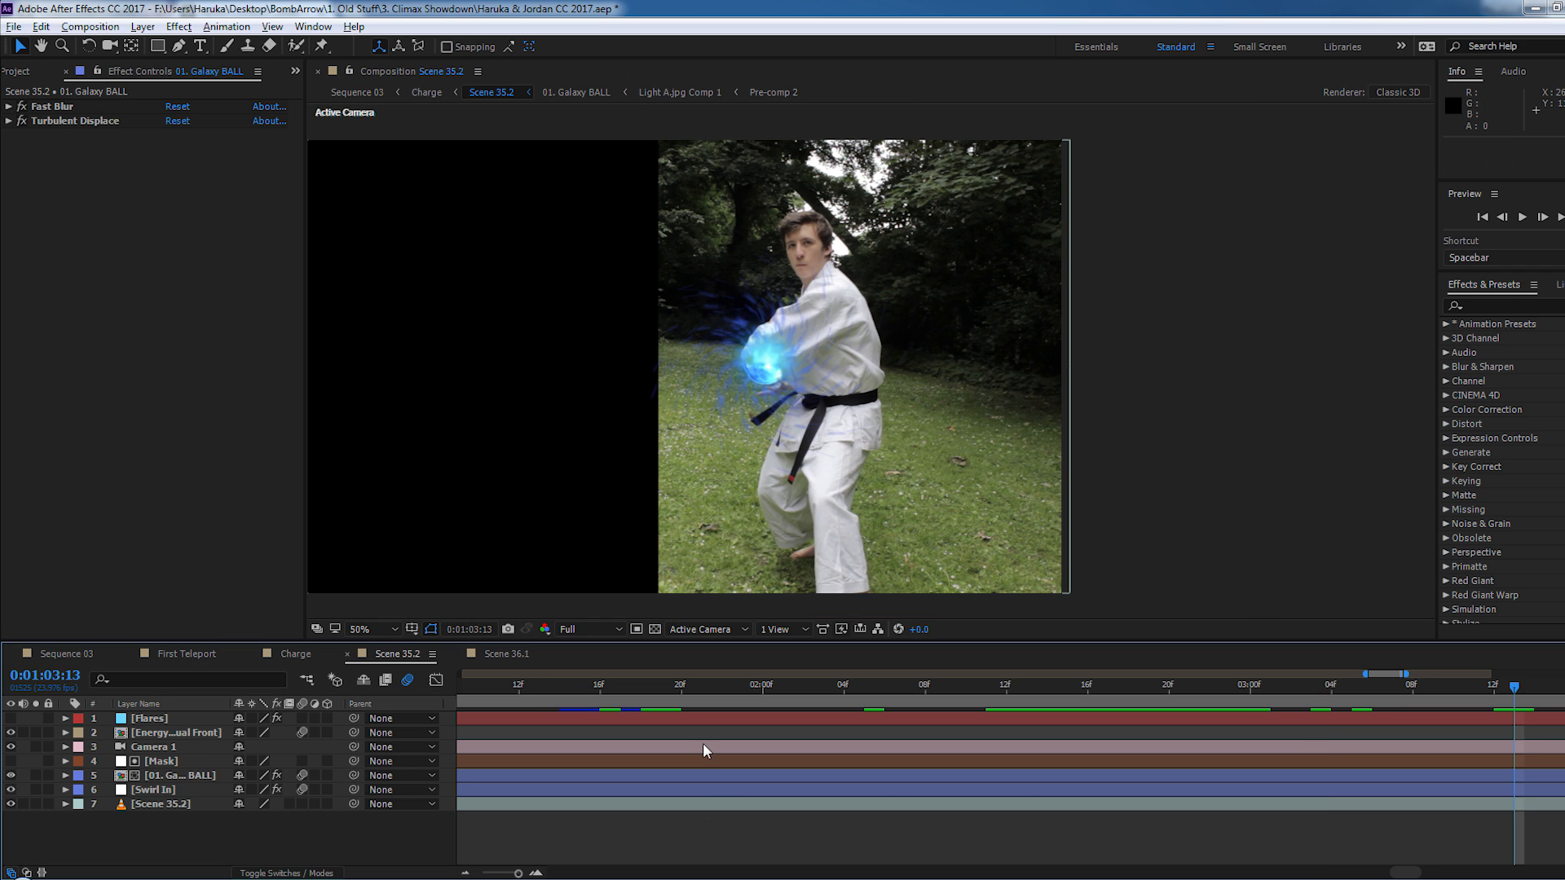
pyautogui.press('space')
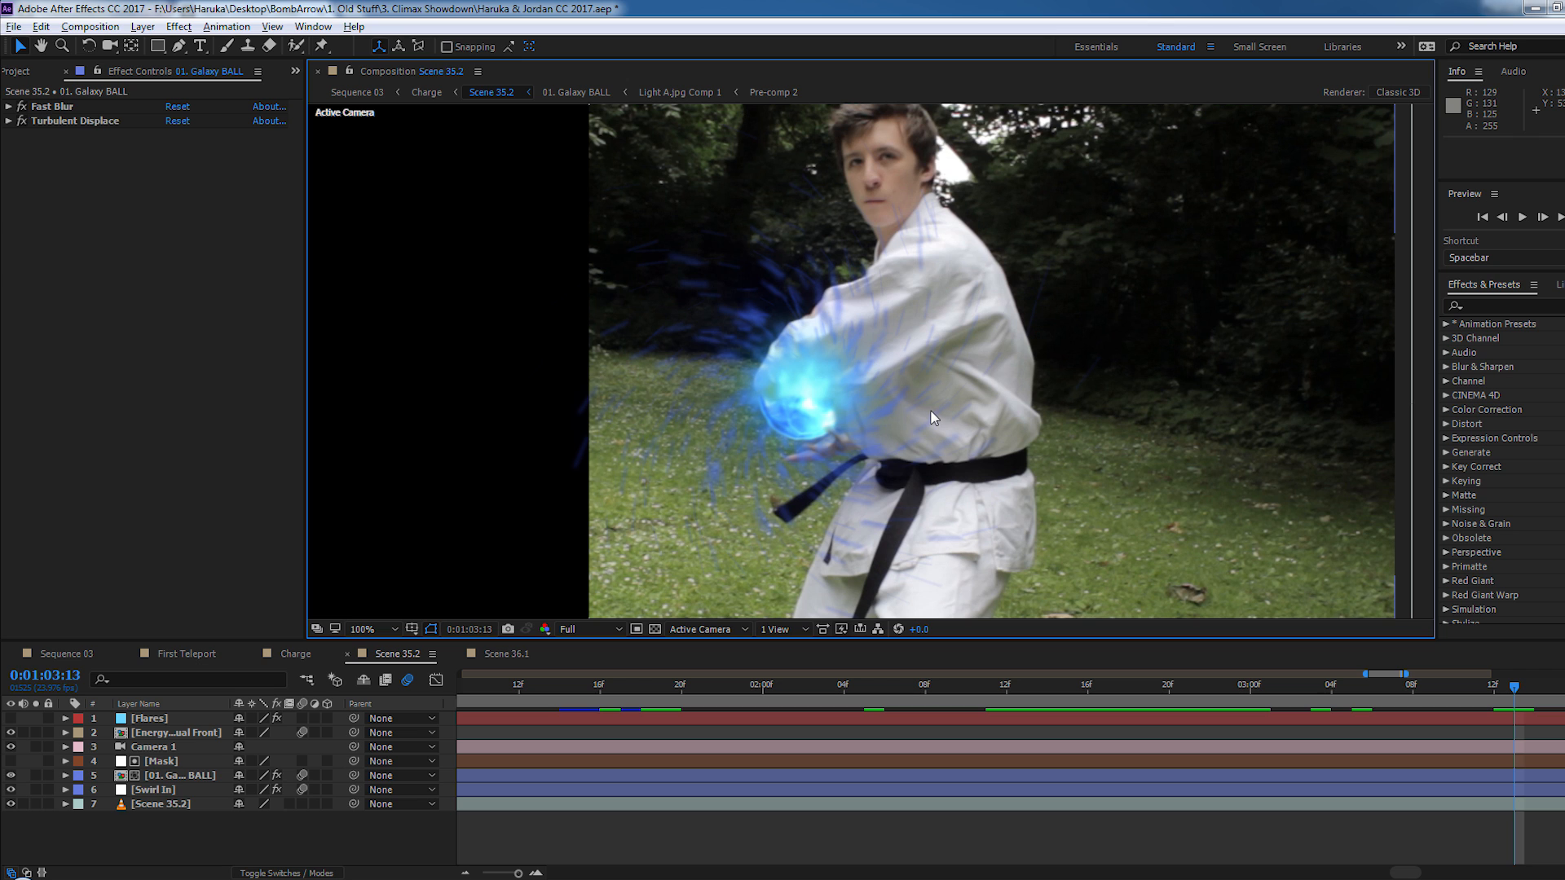
pyautogui.scroll(-2, 893, 524)
pyautogui.moveTo(875, 389); pyautogui.dragTo(868, 413)
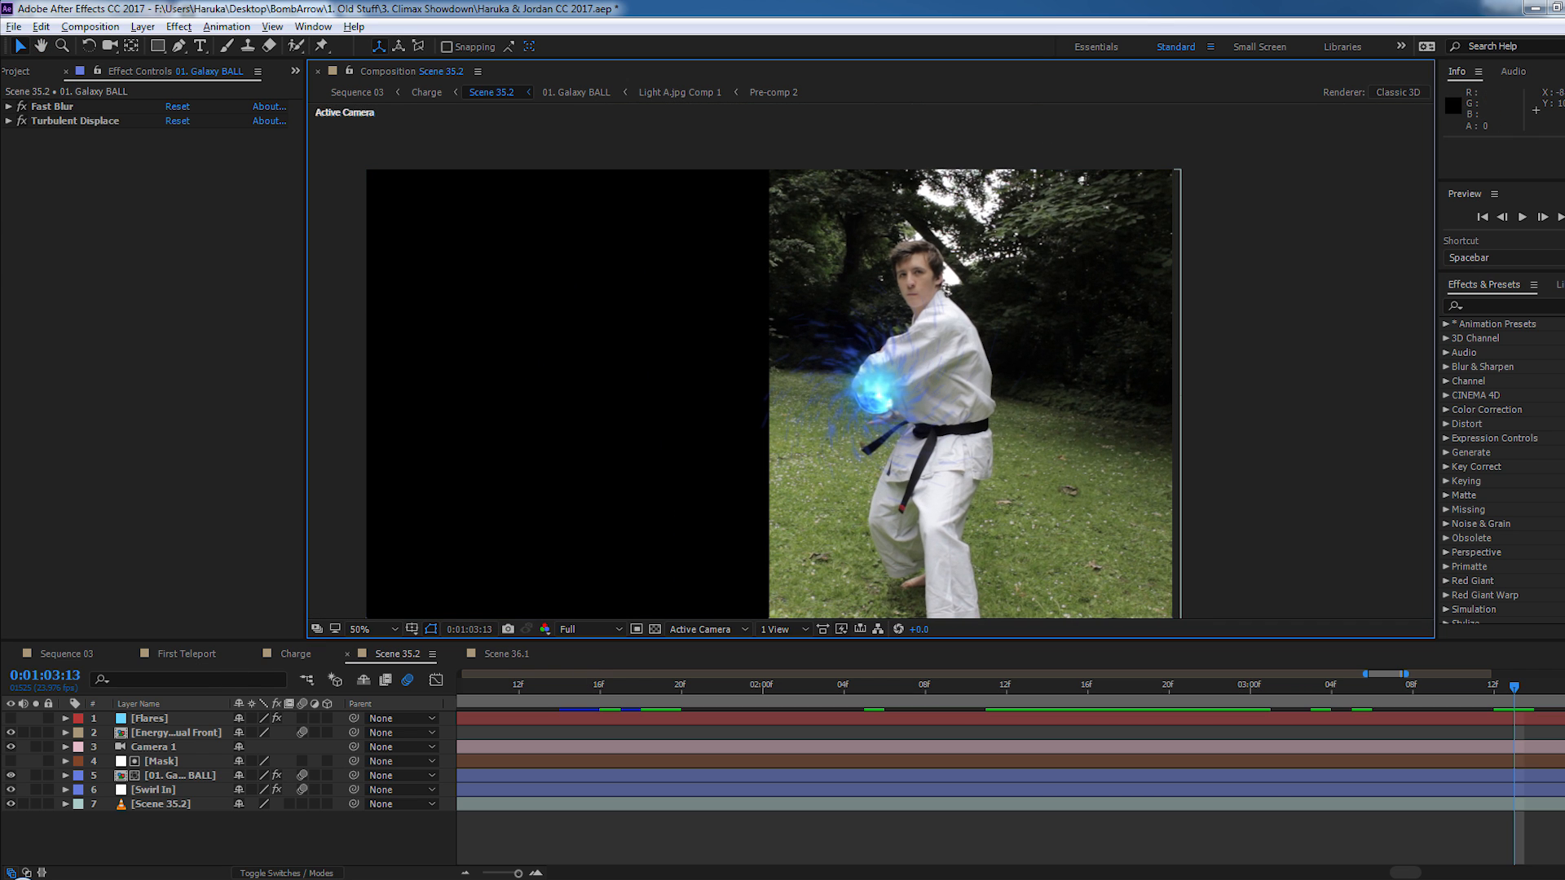
# - Open Scene 36.1 and play the flaming symbol animation from 0:01:00:19, and return to First Teleport
pyautogui.click(514, 654)
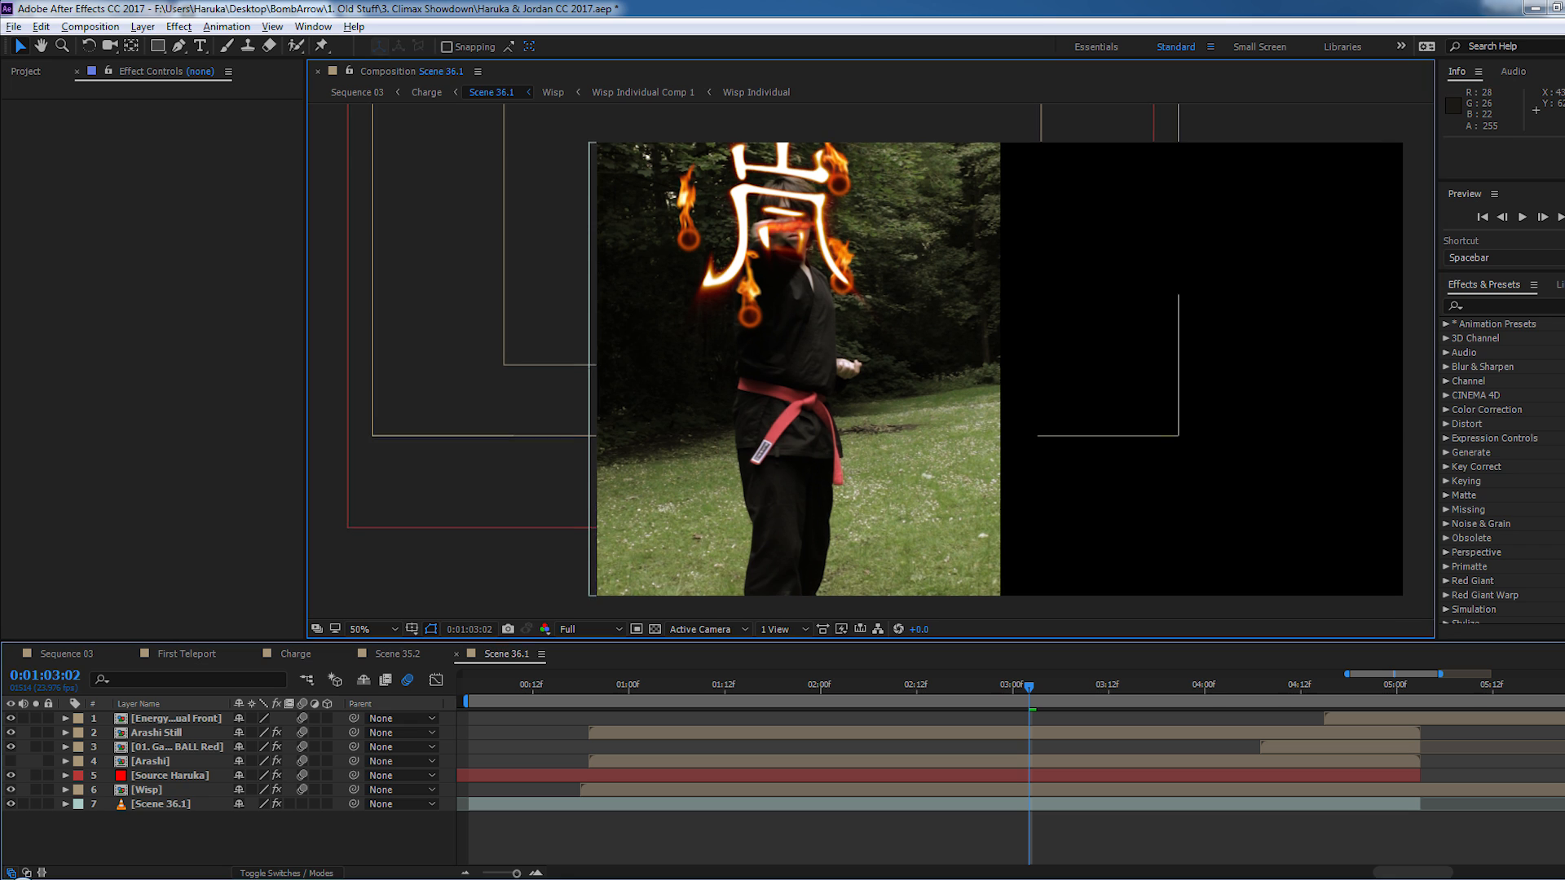
pyautogui.moveTo(773, 397); pyautogui.dragTo(783, 411)
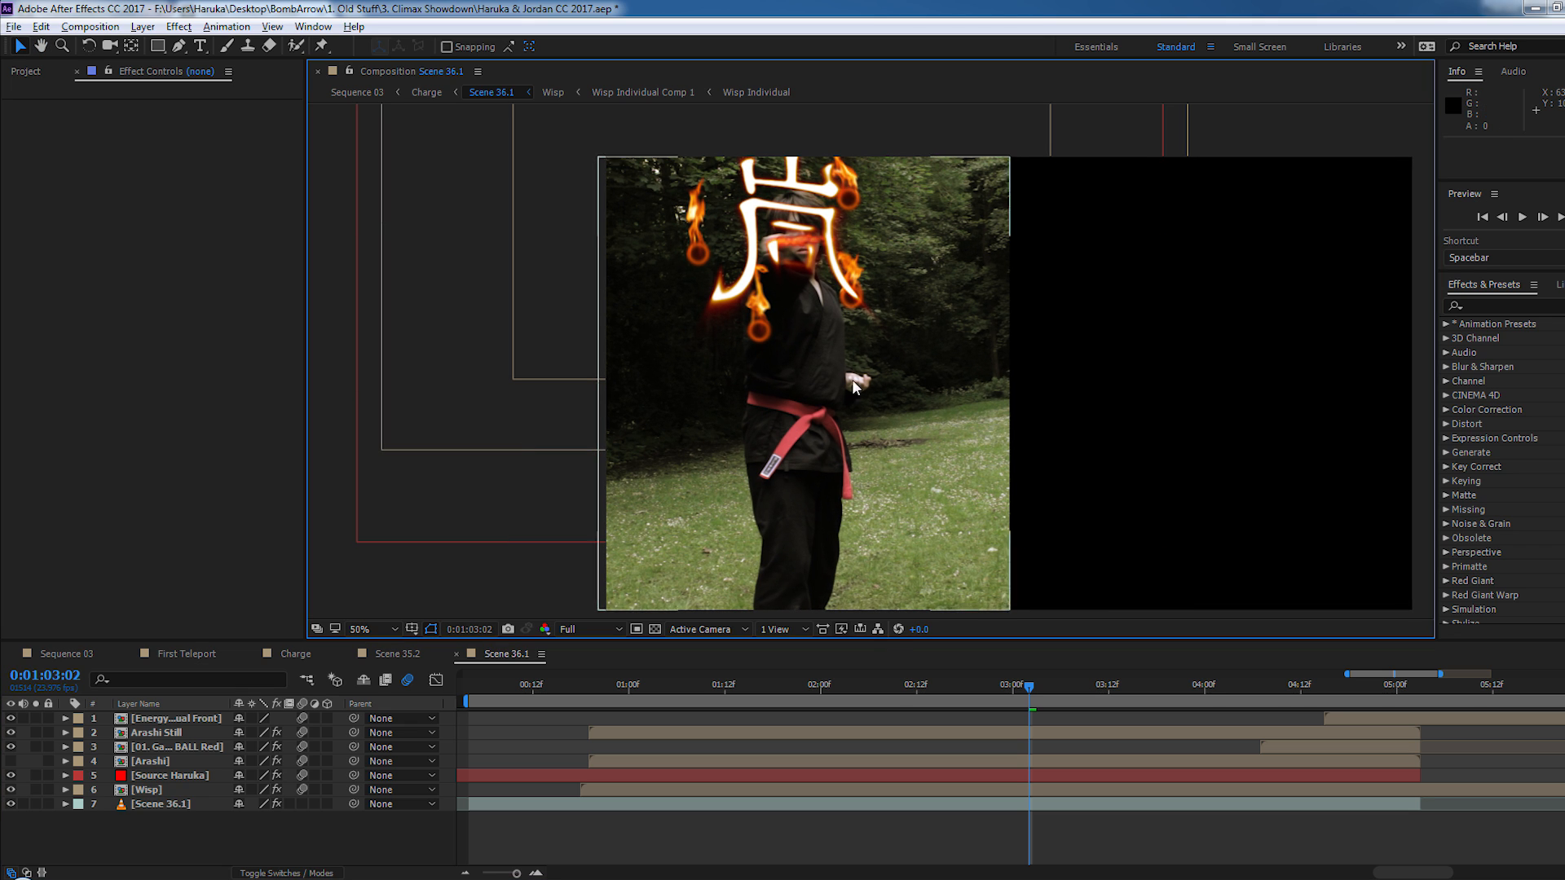
pyautogui.moveTo(653, 695); pyautogui.dragTo(717, 692)
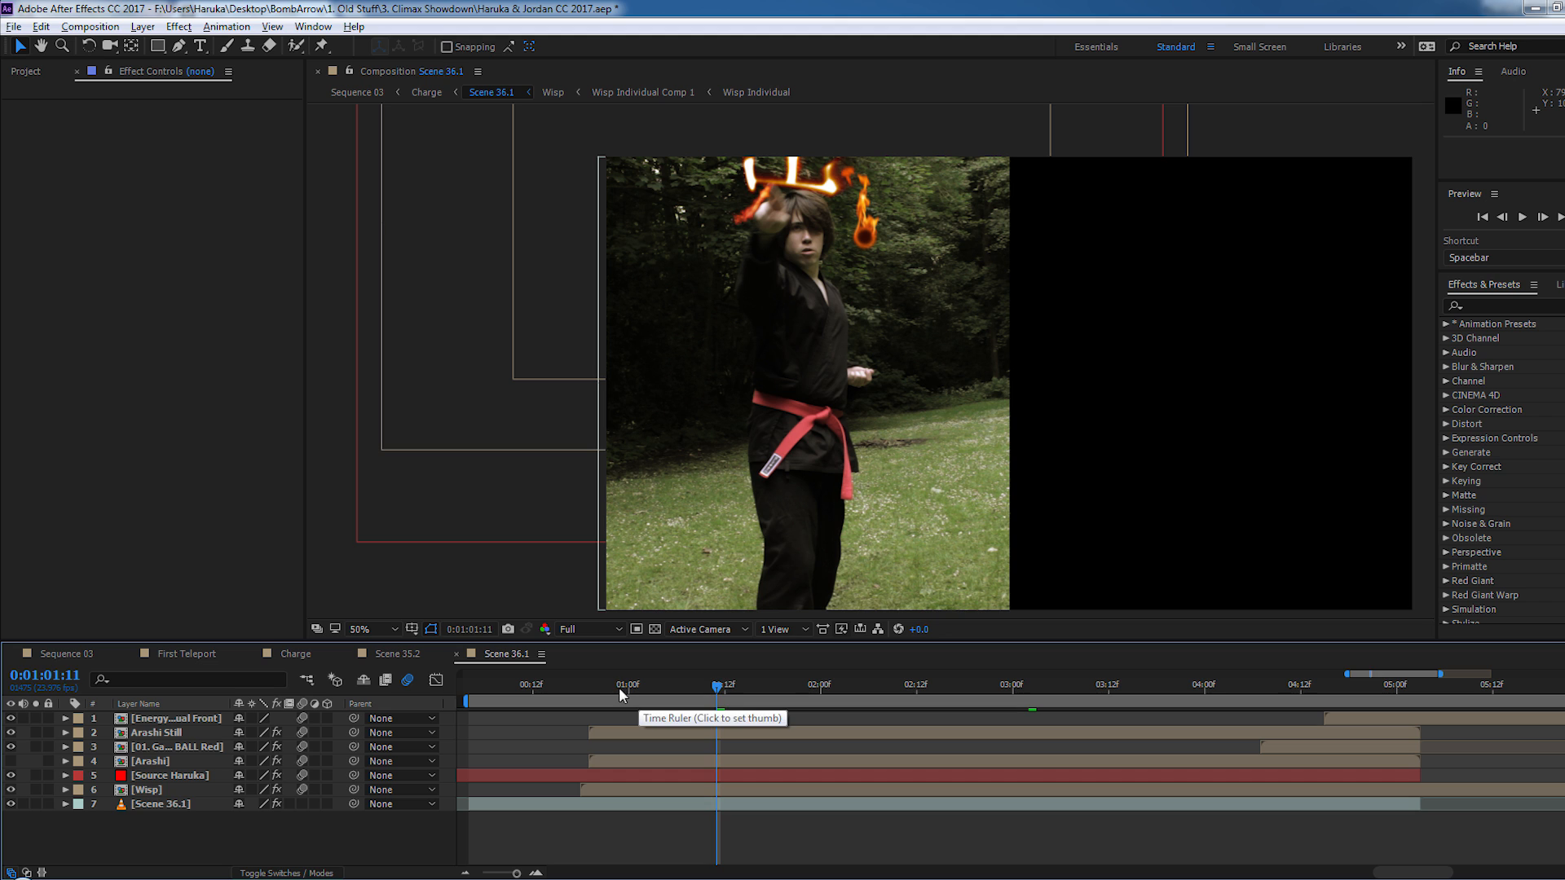
pyautogui.click(590, 692)
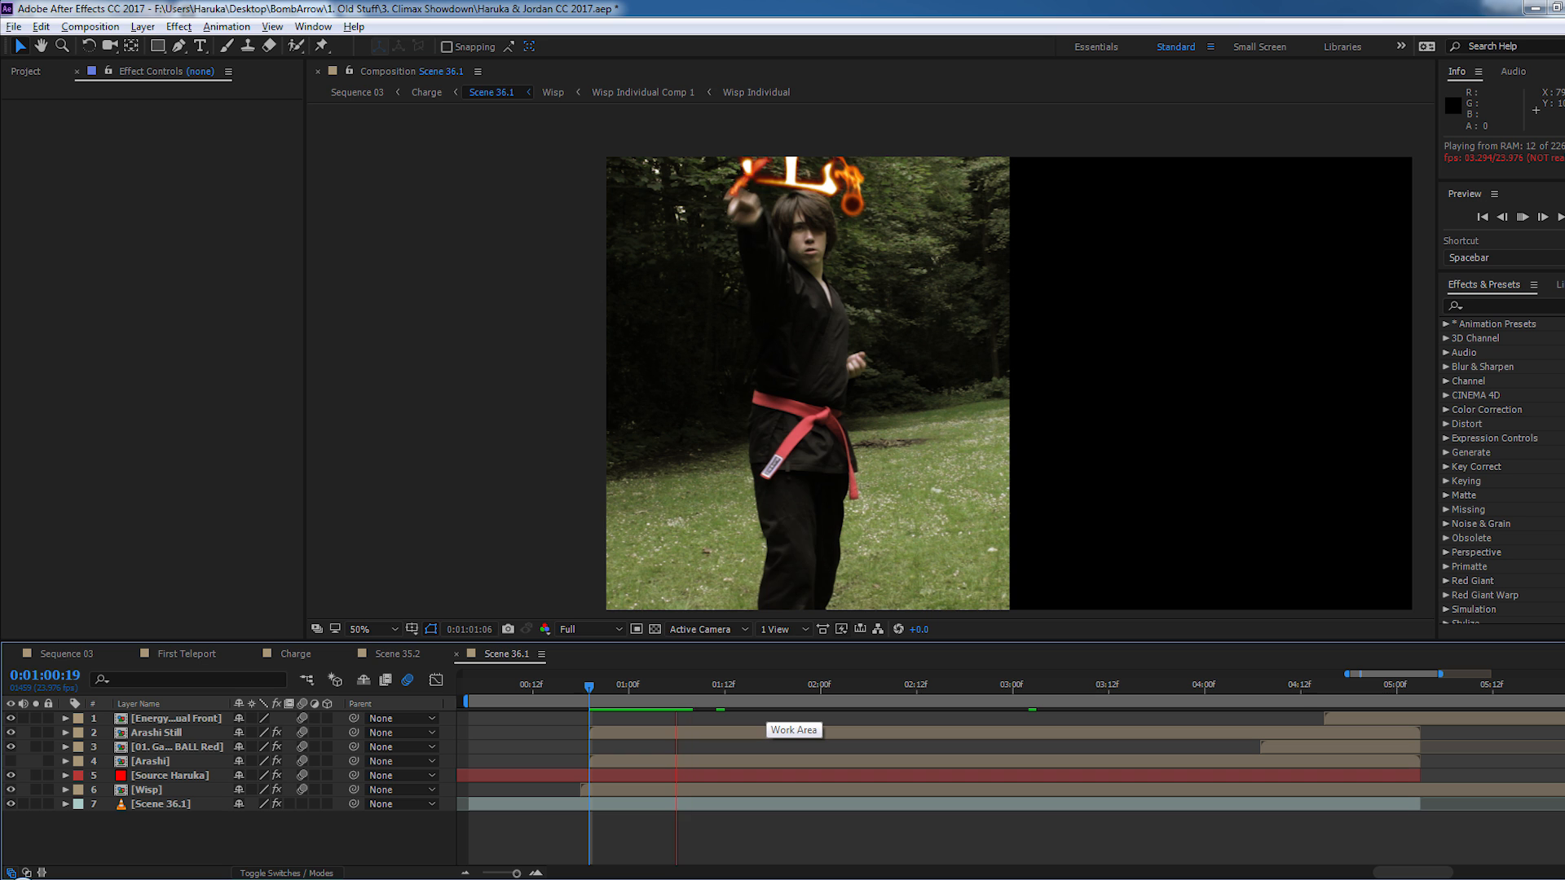
pyautogui.click(194, 653)
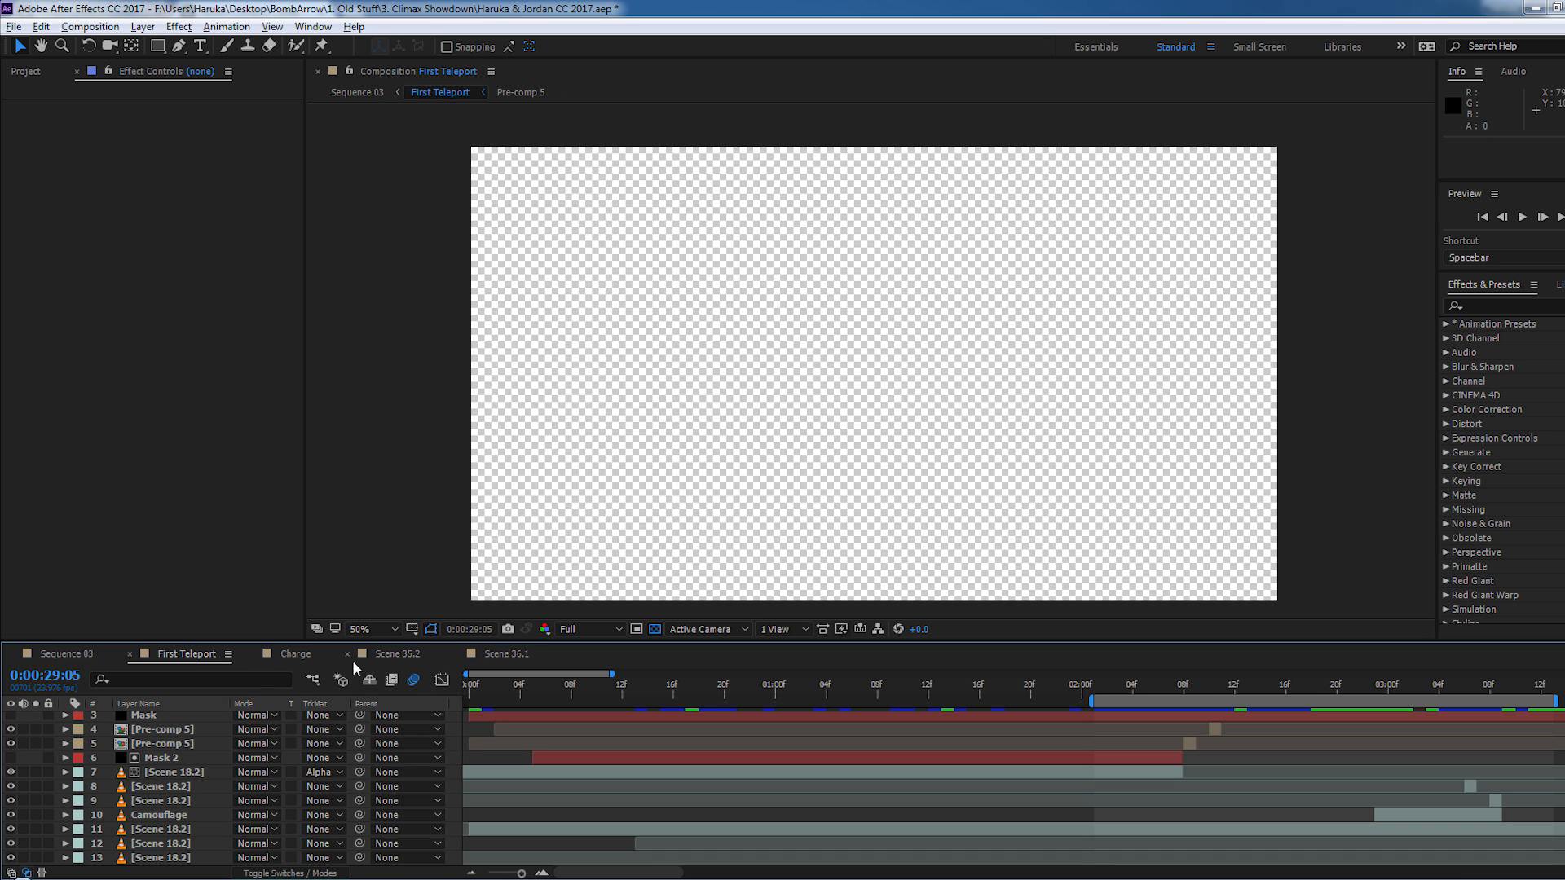
# - View First Teleport at 0:00:00:17 and examine the red symbol on the fighter's black jacket up close
pyautogui.click(687, 691)
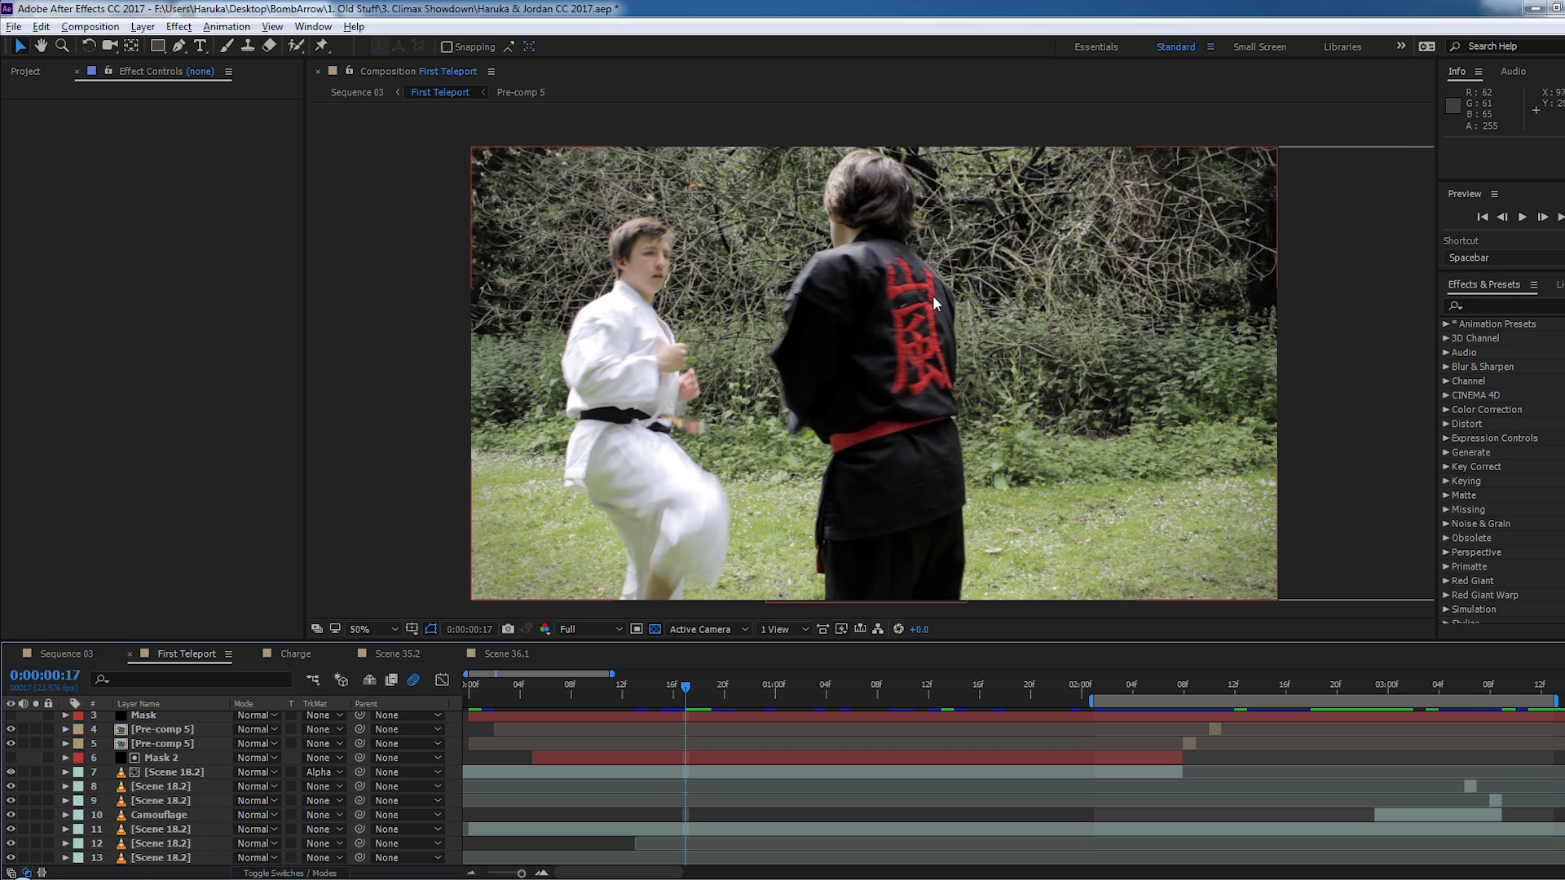
pyautogui.scroll(2, 933, 296)
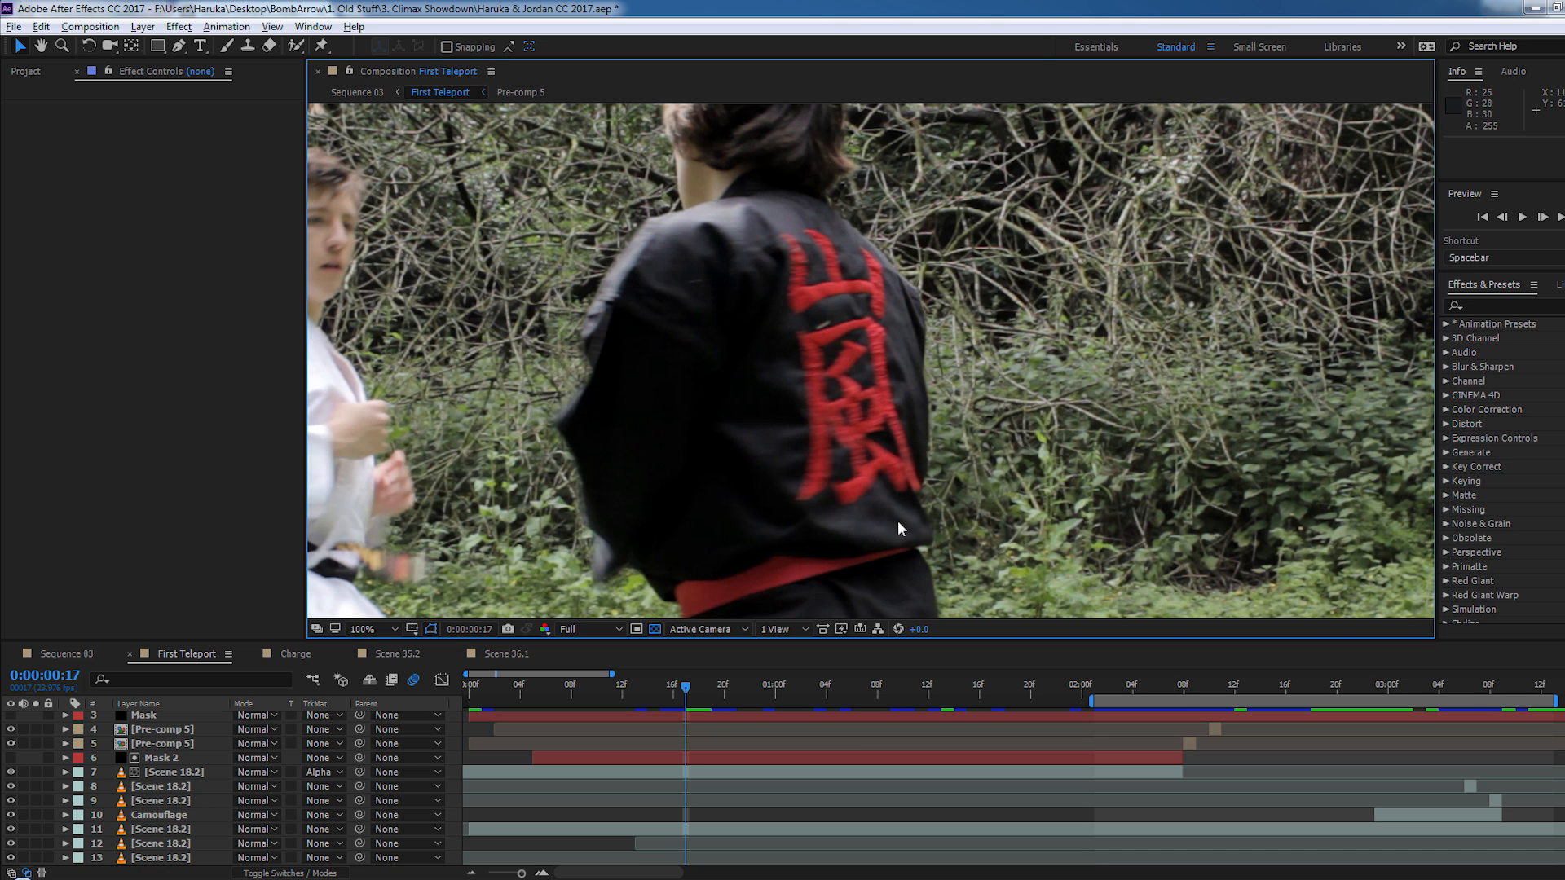
pyautogui.moveTo(891, 530); pyautogui.dragTo(860, 510)
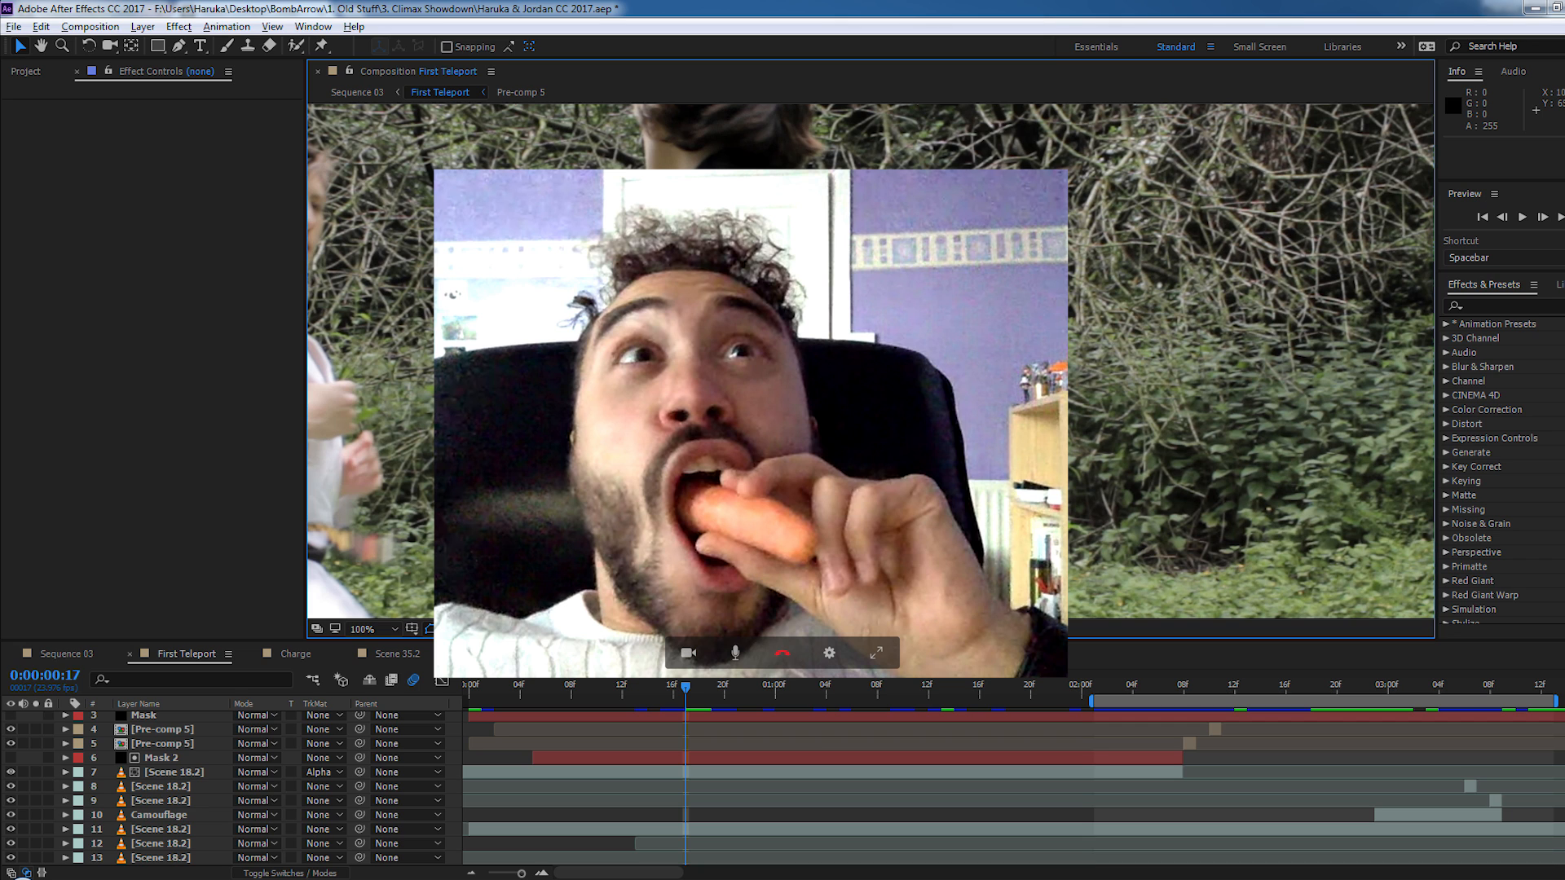
pyautogui.moveTo(823, 498); pyautogui.dragTo(890, 505)
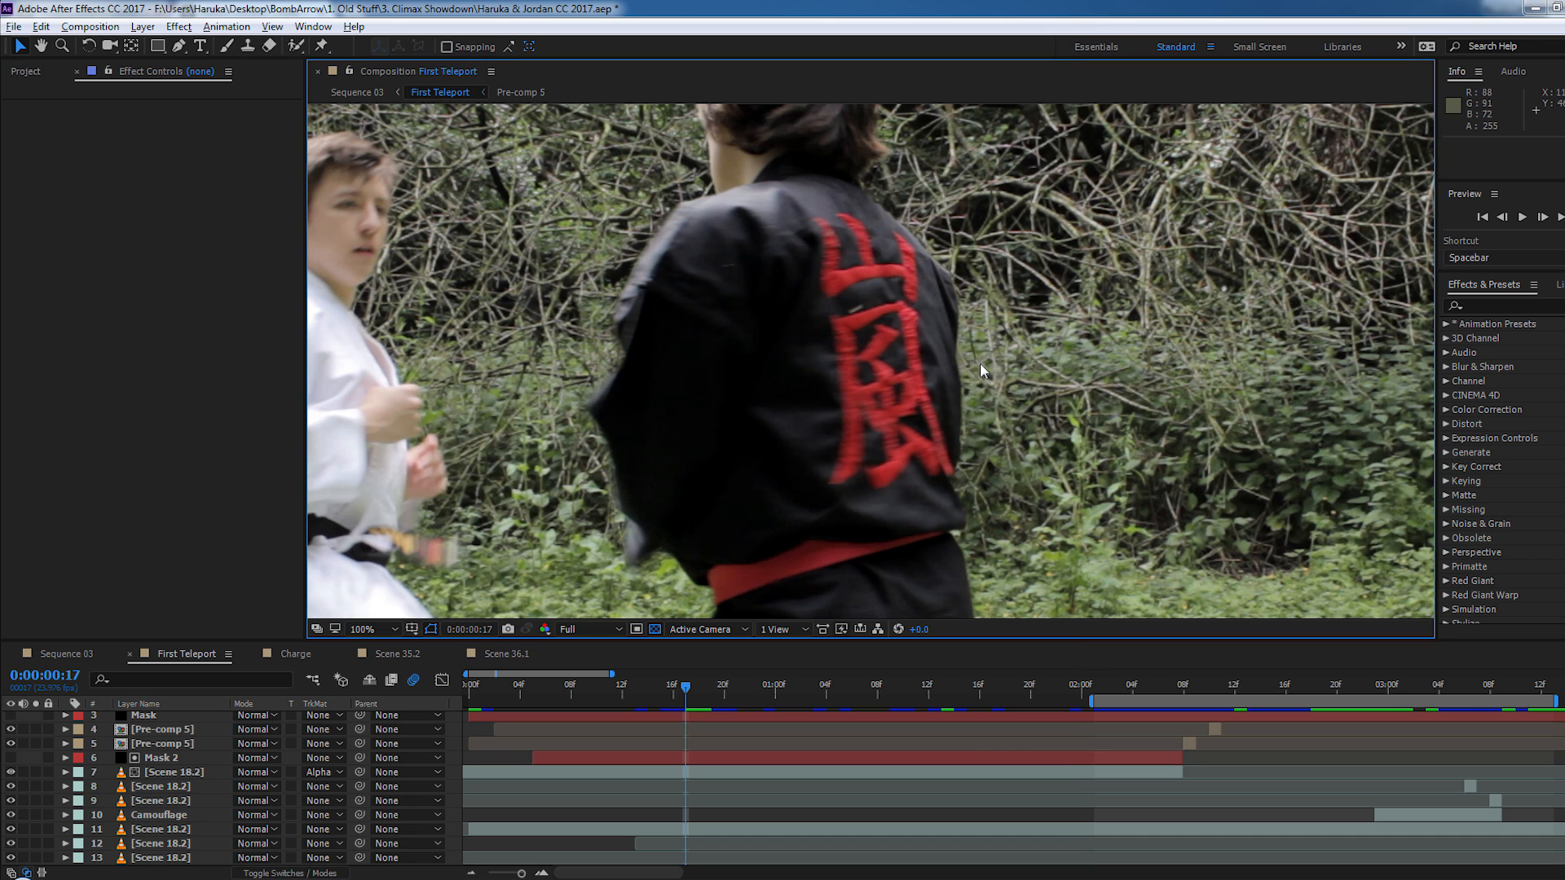
pyautogui.scroll(-2, 854, 423)
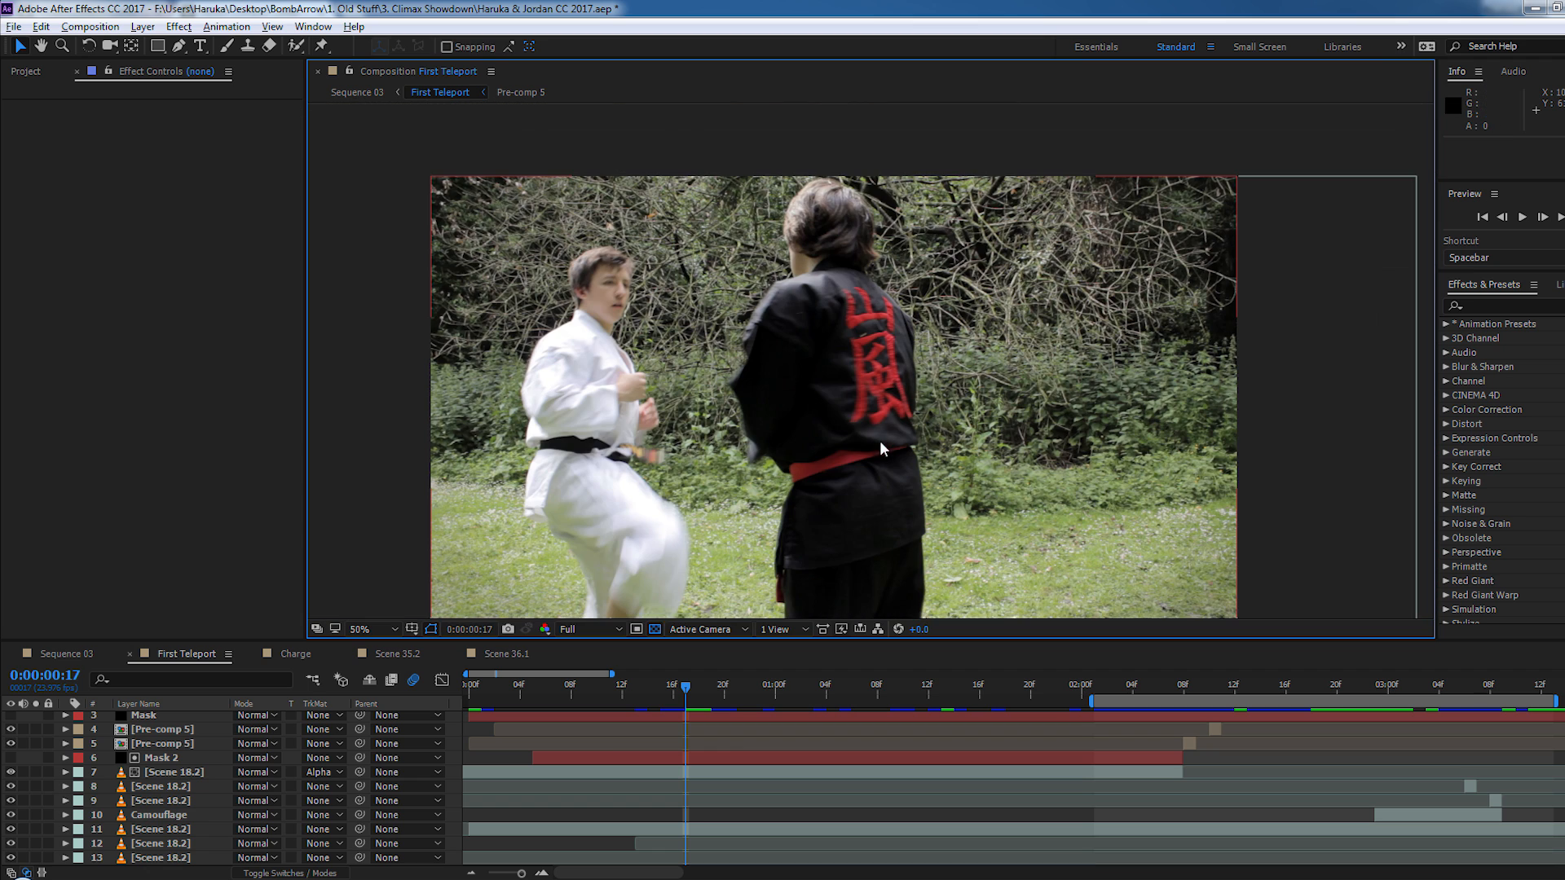
pyautogui.moveTo(879, 440)
pyautogui.mouseDown()
pyautogui.moveTo(883, 374)
pyautogui.moveTo(879, 432)
pyautogui.mouseUp()
pyautogui.press('v')
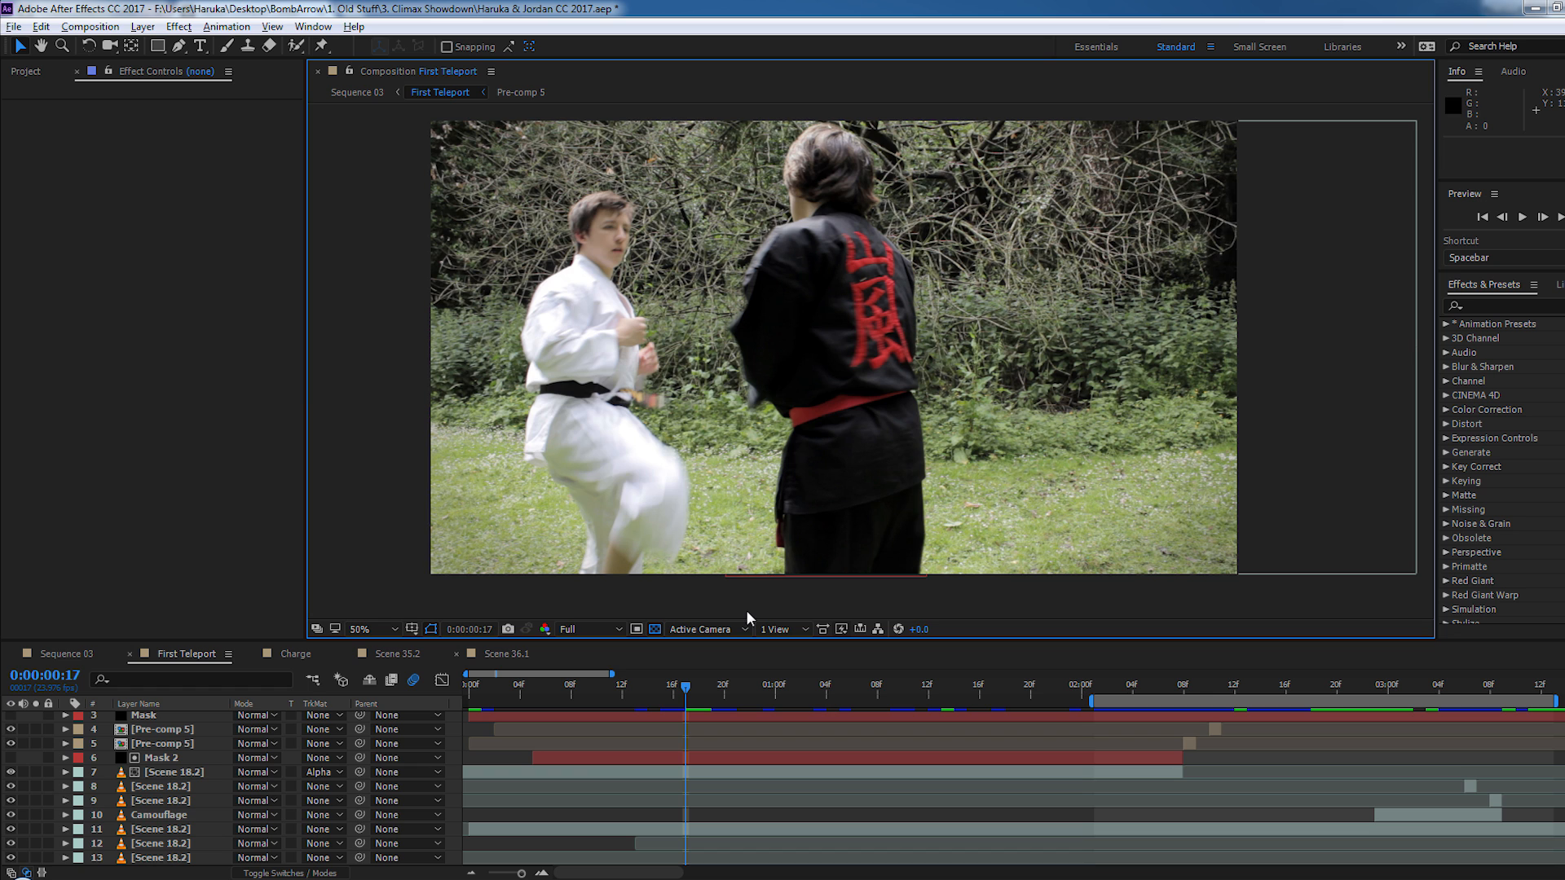
pyautogui.scroll(2, 955, 393)
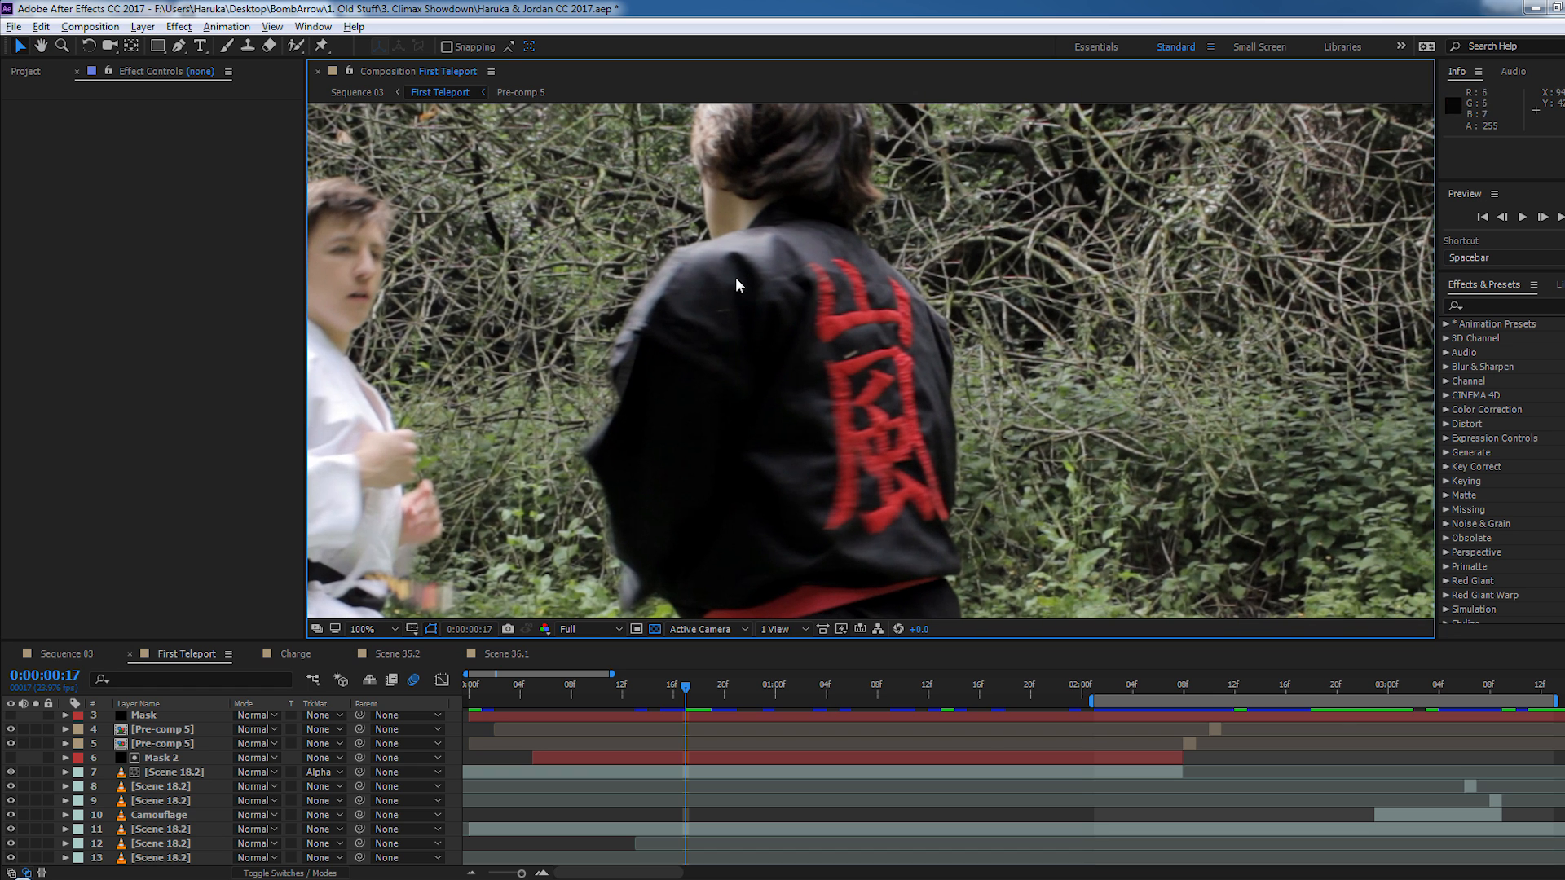
pyautogui.scroll(-2, 877, 487)
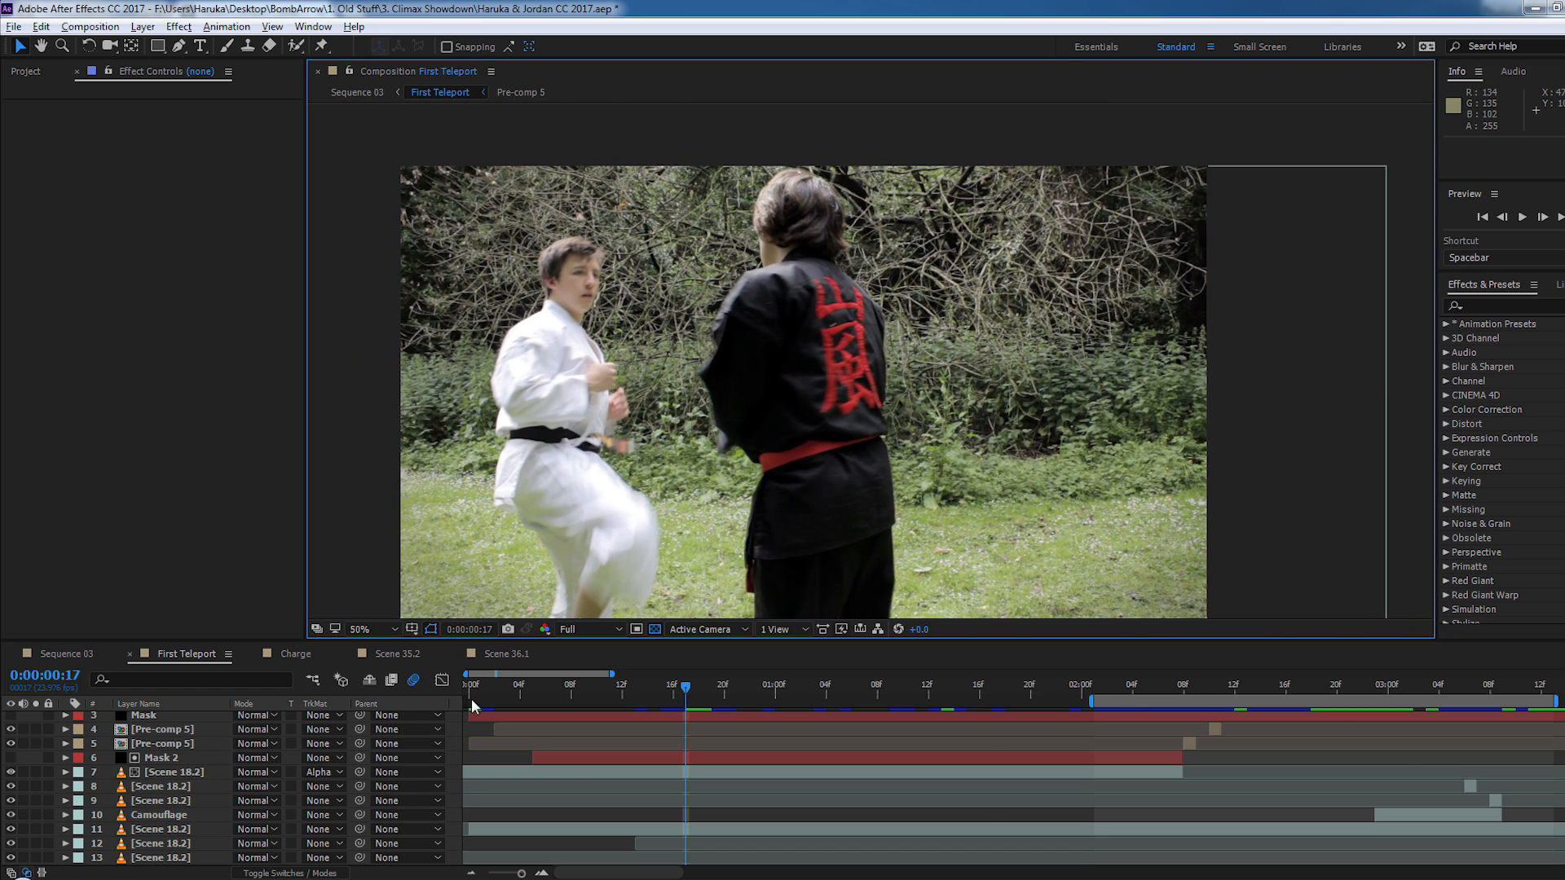
# - Scrub Scene 36.1 to 0:01:02:09, open its Arashi precomp and play the symbol animation from the start
pyautogui.click(501, 658)
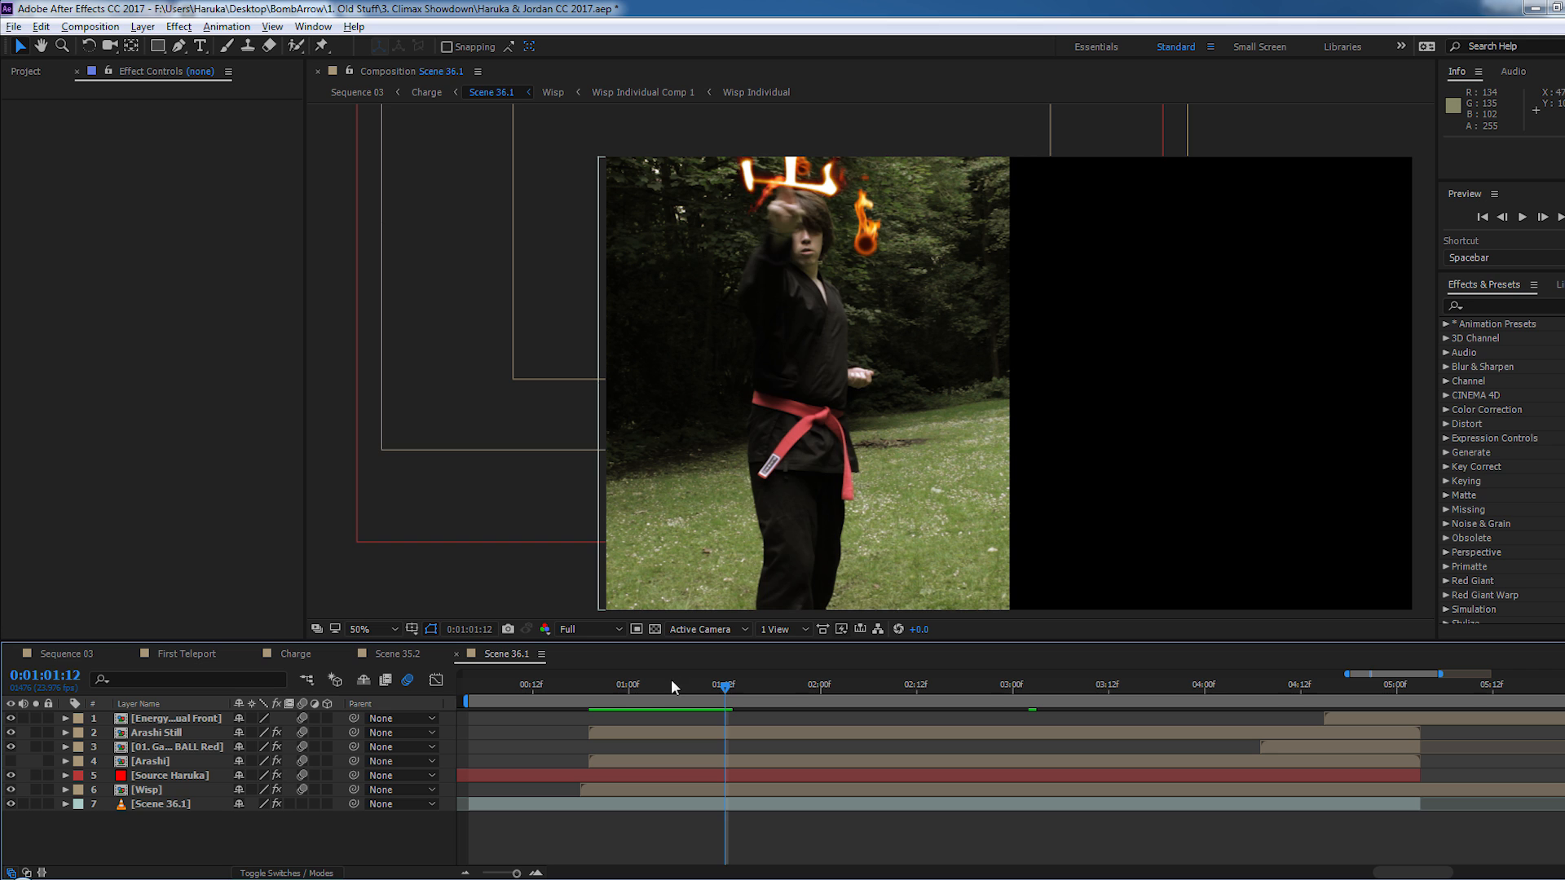
pyautogui.moveTo(672, 678); pyautogui.dragTo(894, 688)
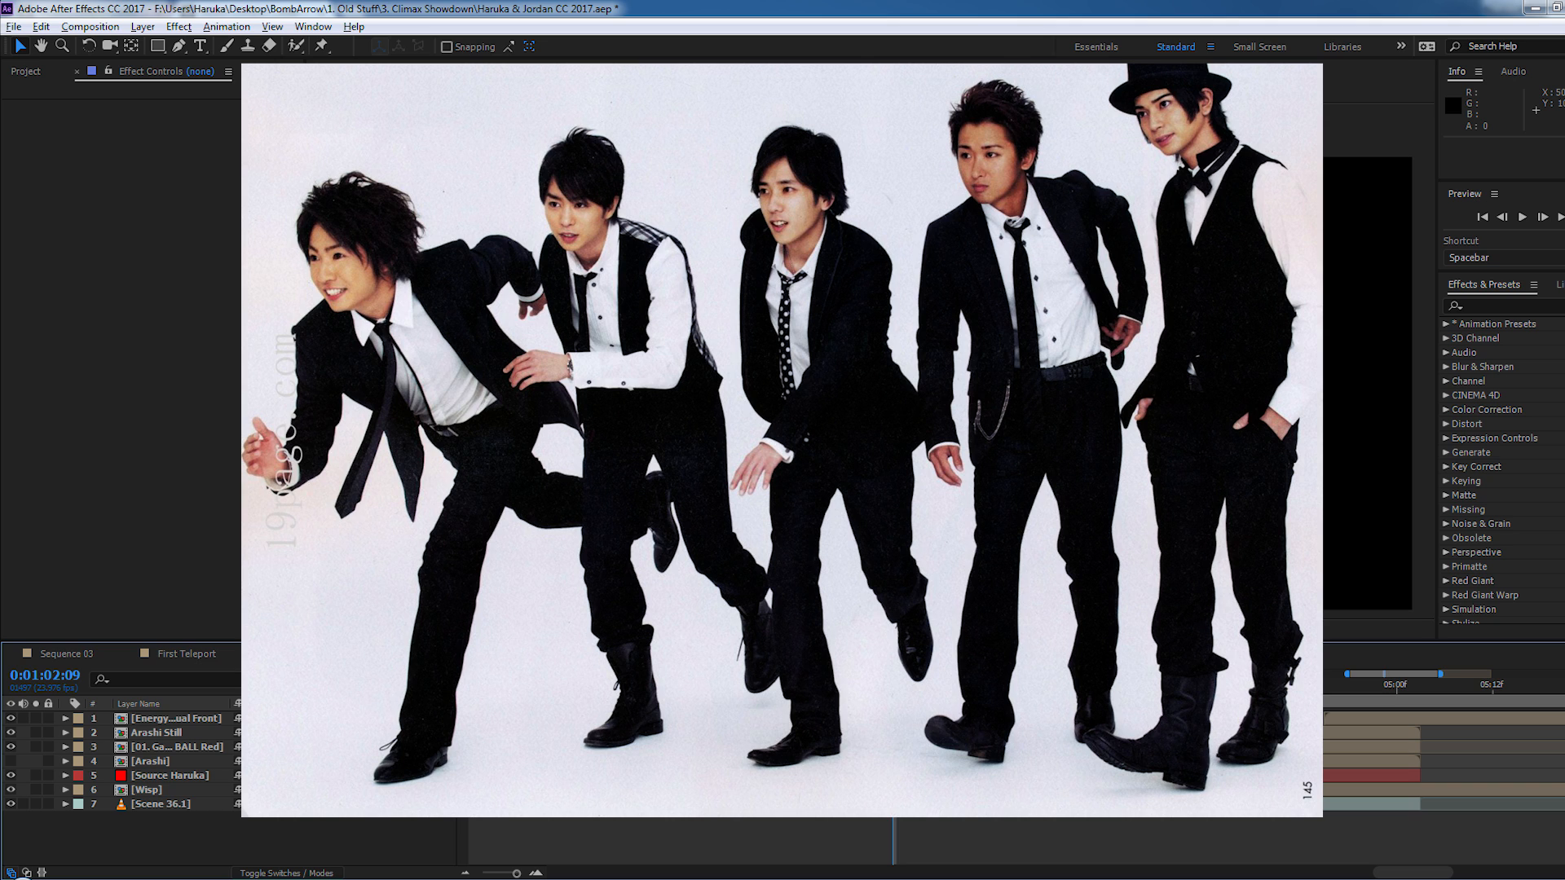
pyautogui.doubleClick(159, 763)
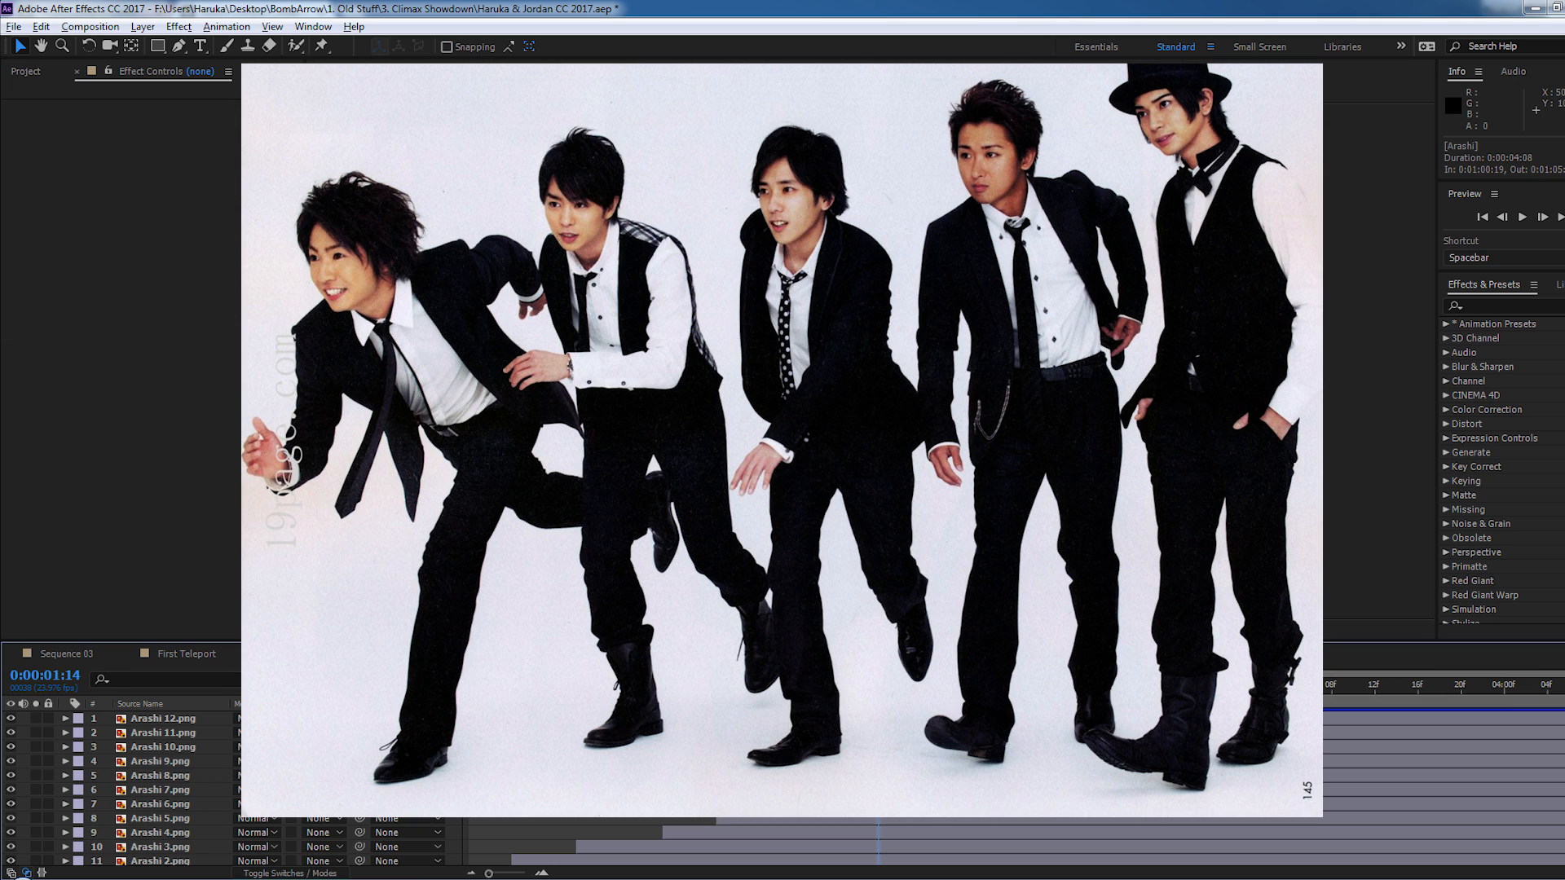
pyautogui.moveTo(878, 685); pyautogui.dragTo(474, 683)
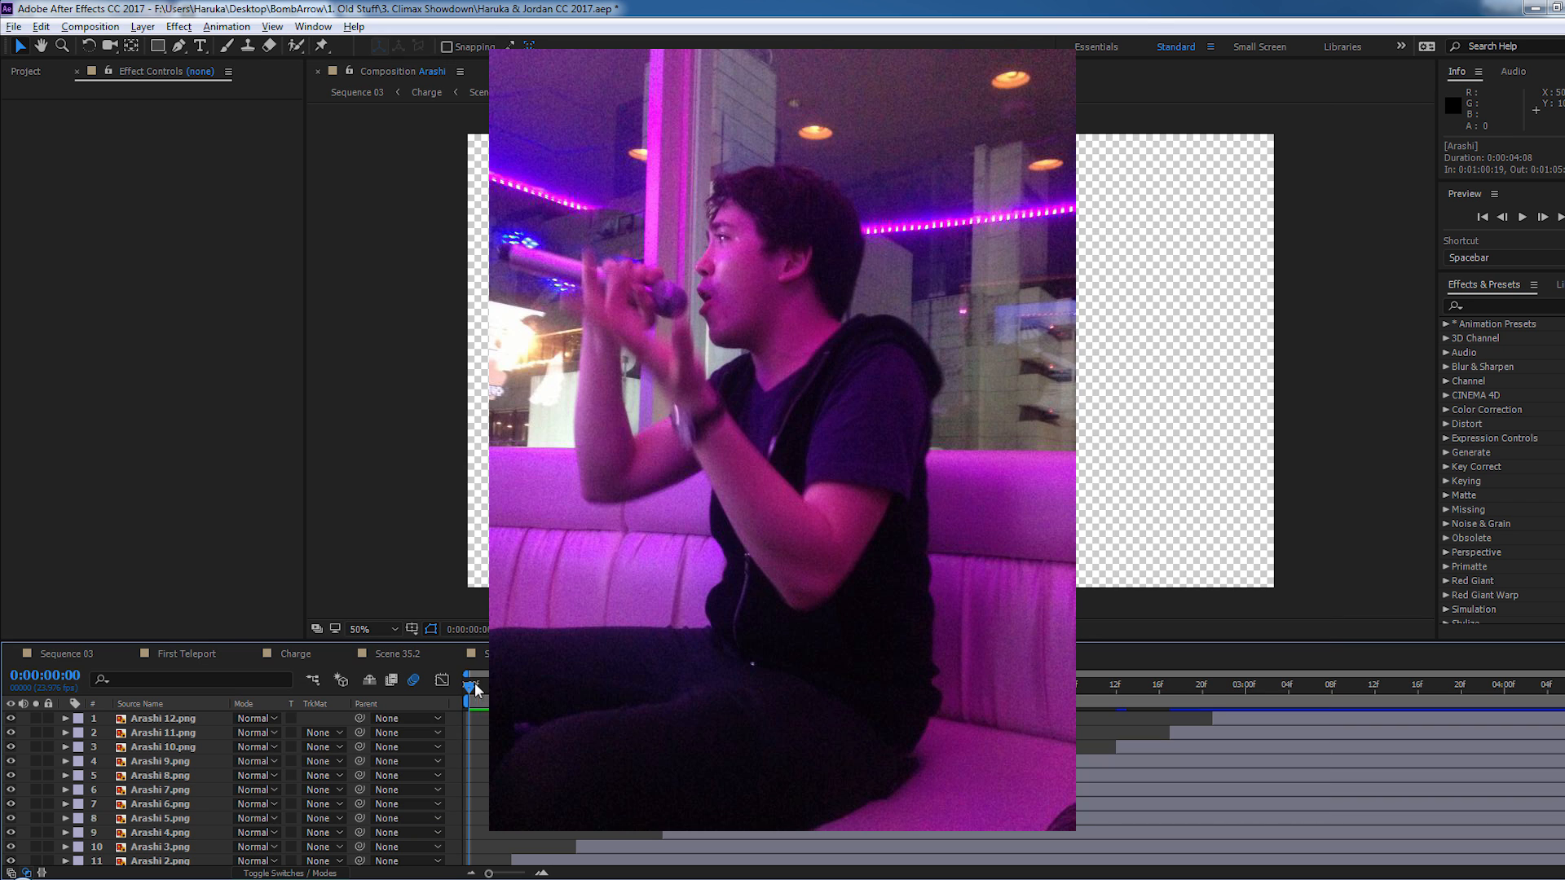
pyautogui.press('space')
pyautogui.moveTo(481, 704)
pyautogui.mouseDown()
pyautogui.moveTo(630, 706)
pyautogui.moveTo(468, 711)
pyautogui.mouseUp()
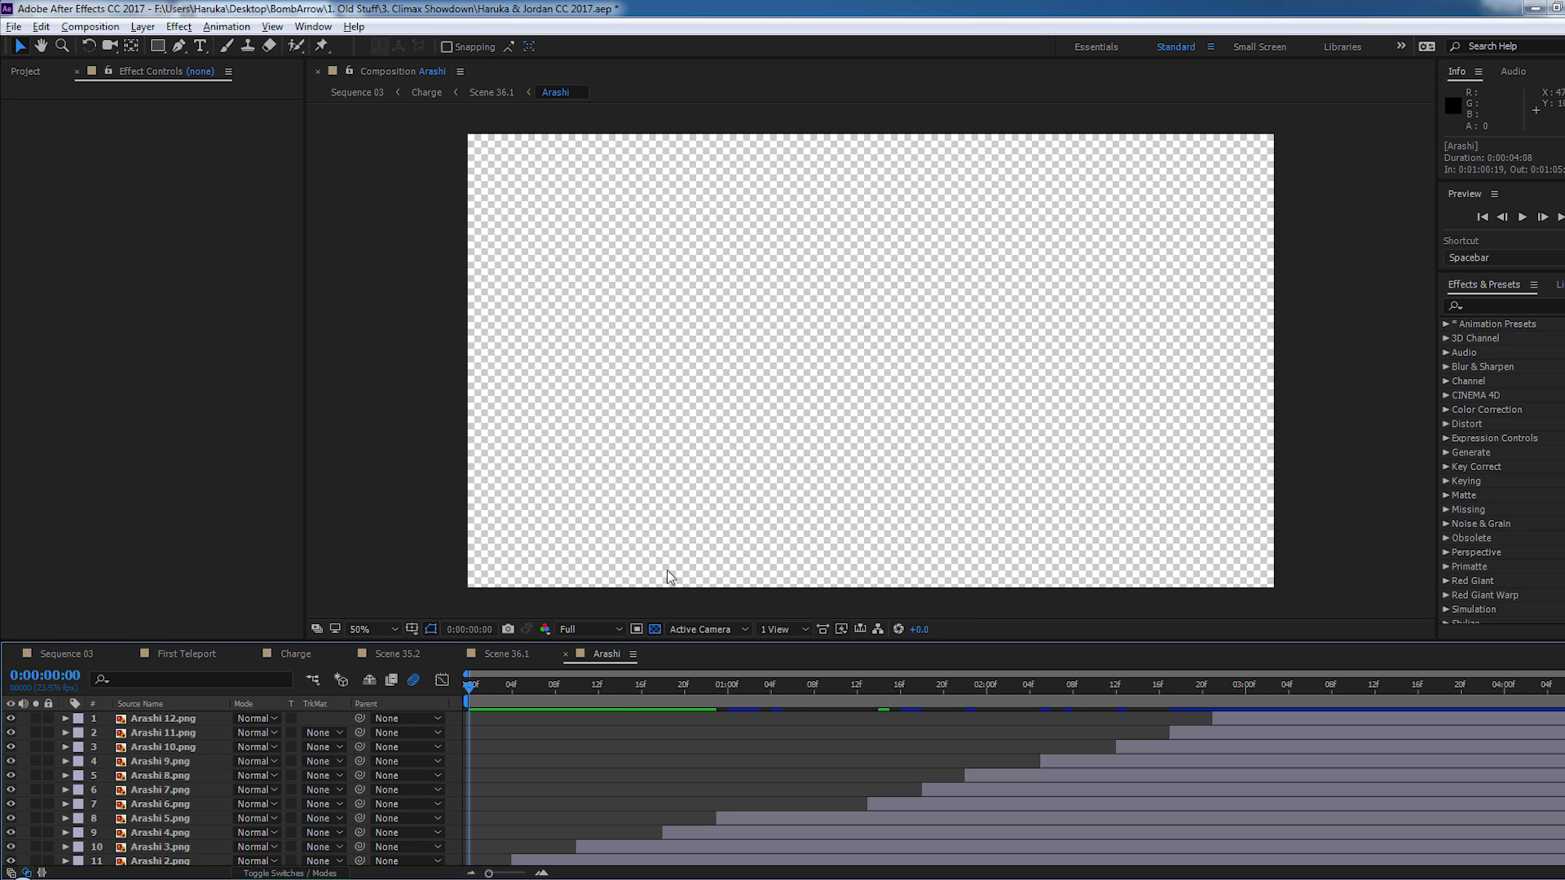
pyautogui.press('space')
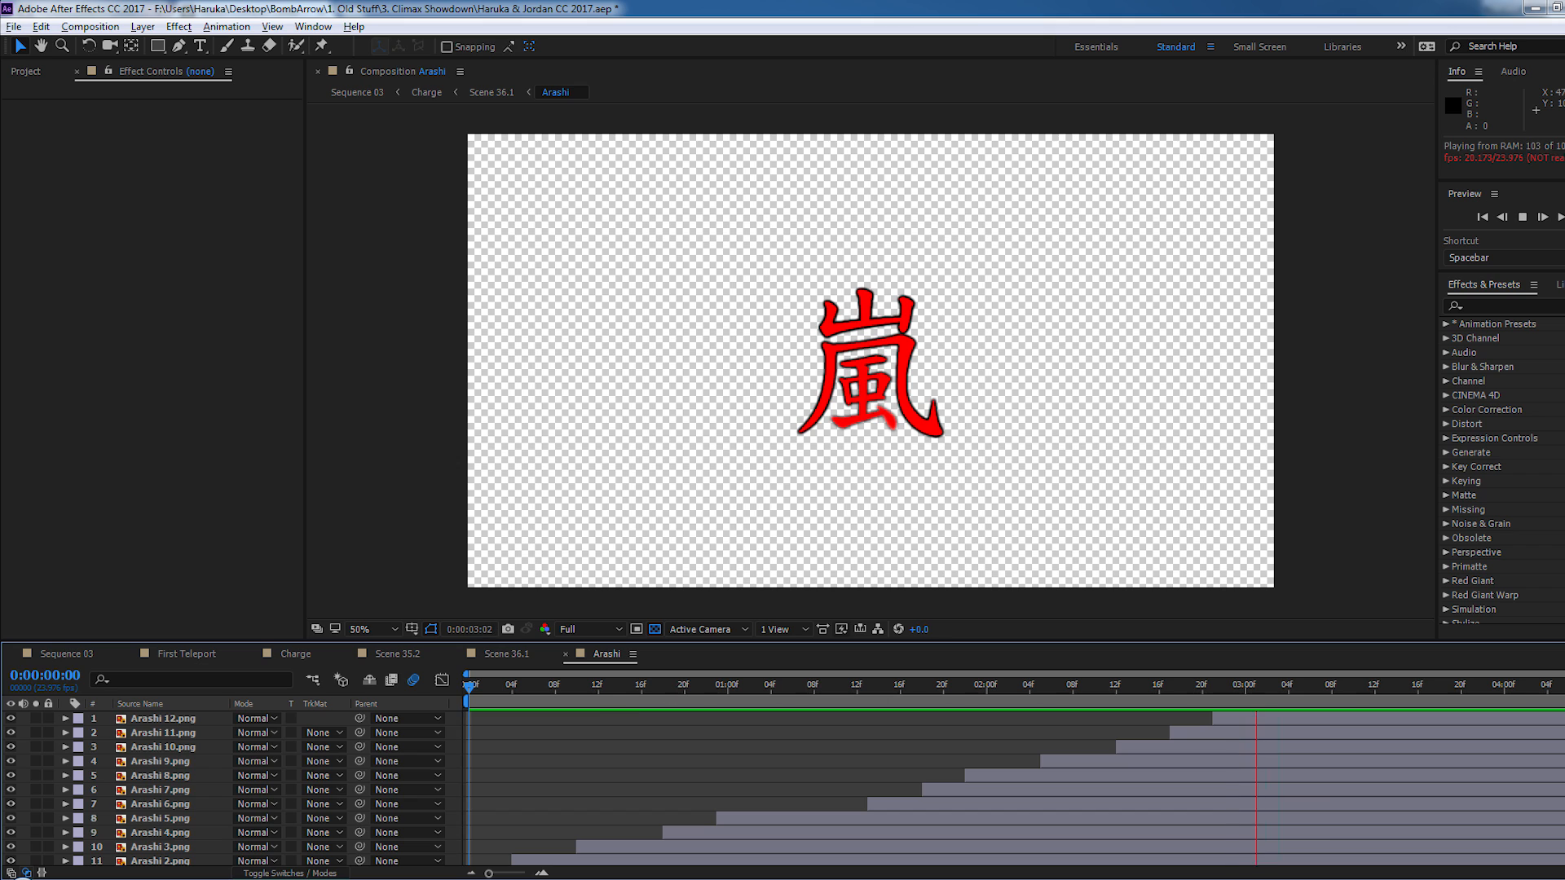
# - Scrub Arashi to 0:00:01:05 and examine the Luma Key and Tint effects on the Arashi 5.png layer
pyautogui.moveTo(599, 687)
pyautogui.mouseDown()
pyautogui.moveTo(565, 691)
pyautogui.moveTo(906, 693)
pyautogui.moveTo(335, 688)
pyautogui.moveTo(864, 690)
pyautogui.moveTo(782, 689)
pyautogui.mouseUp()
pyautogui.click(802, 818)
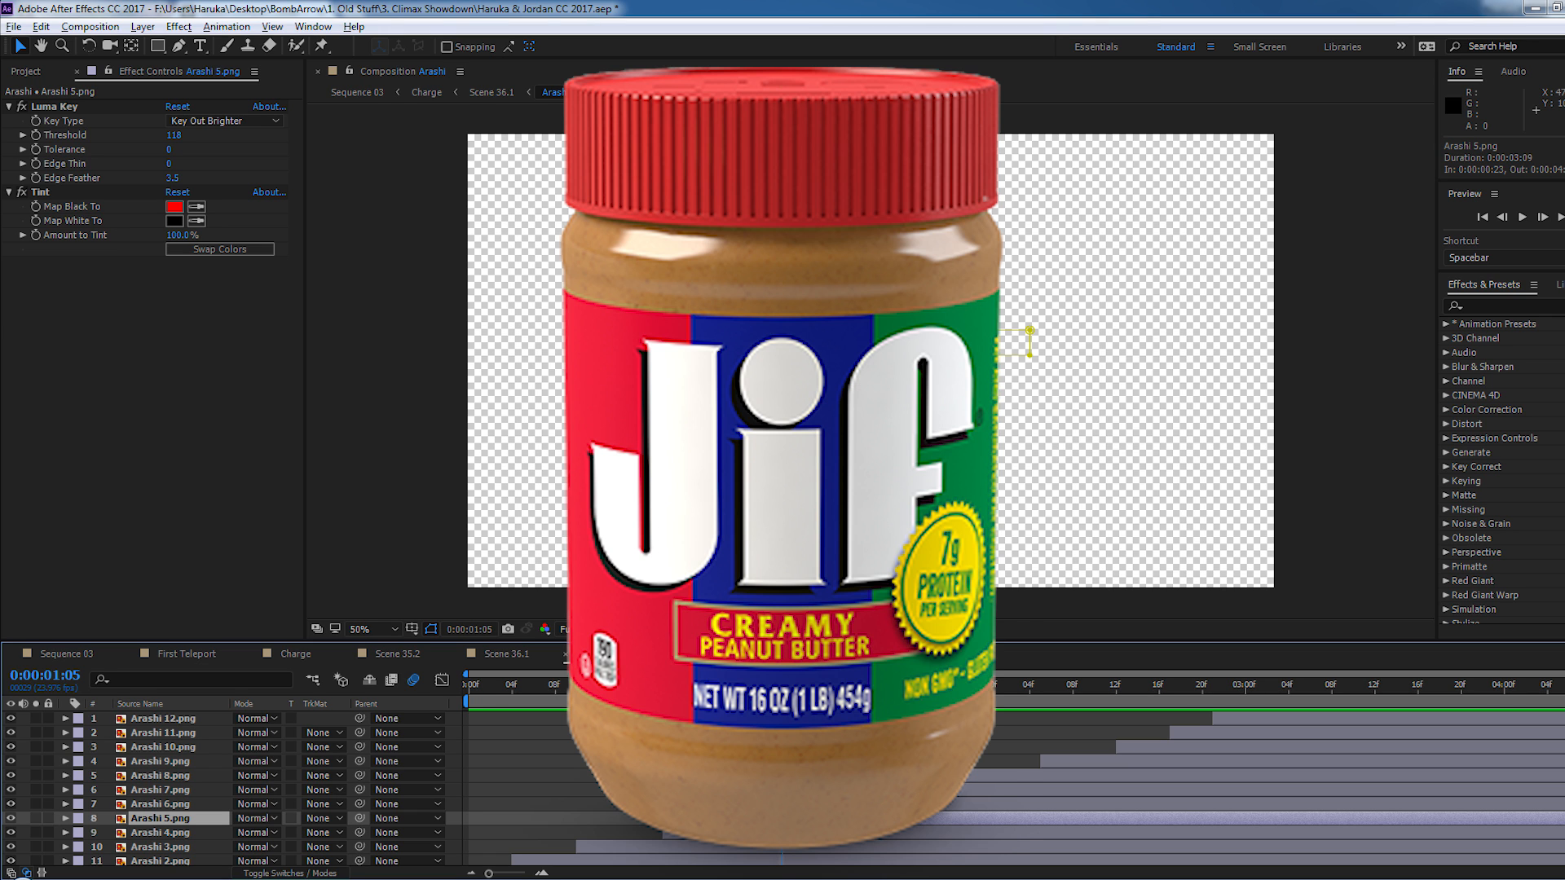
pyautogui.moveTo(714, 683)
pyautogui.mouseDown()
pyautogui.moveTo(590, 694)
pyautogui.moveTo(804, 693)
pyautogui.moveTo(496, 705)
pyautogui.moveTo(632, 699)
pyautogui.mouseUp()
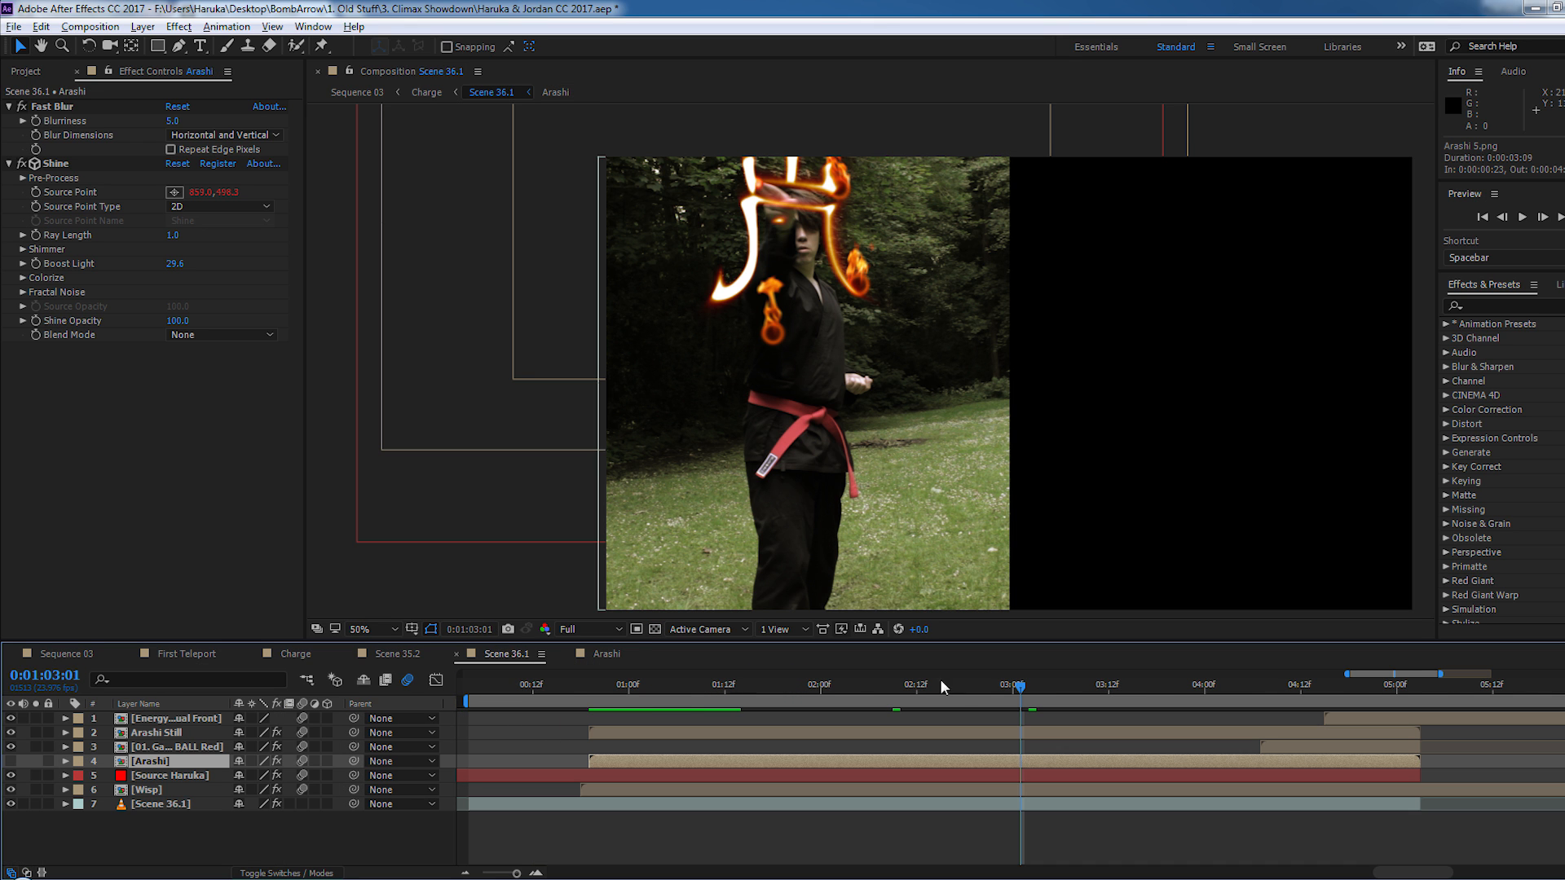
# - Examine the burning symbol in Scene 36.1 up close, stepping frame by frame between 0:01:02:11 and 0:01:02:03
pyautogui.moveTo(710, 688); pyautogui.dragTo(891, 697)
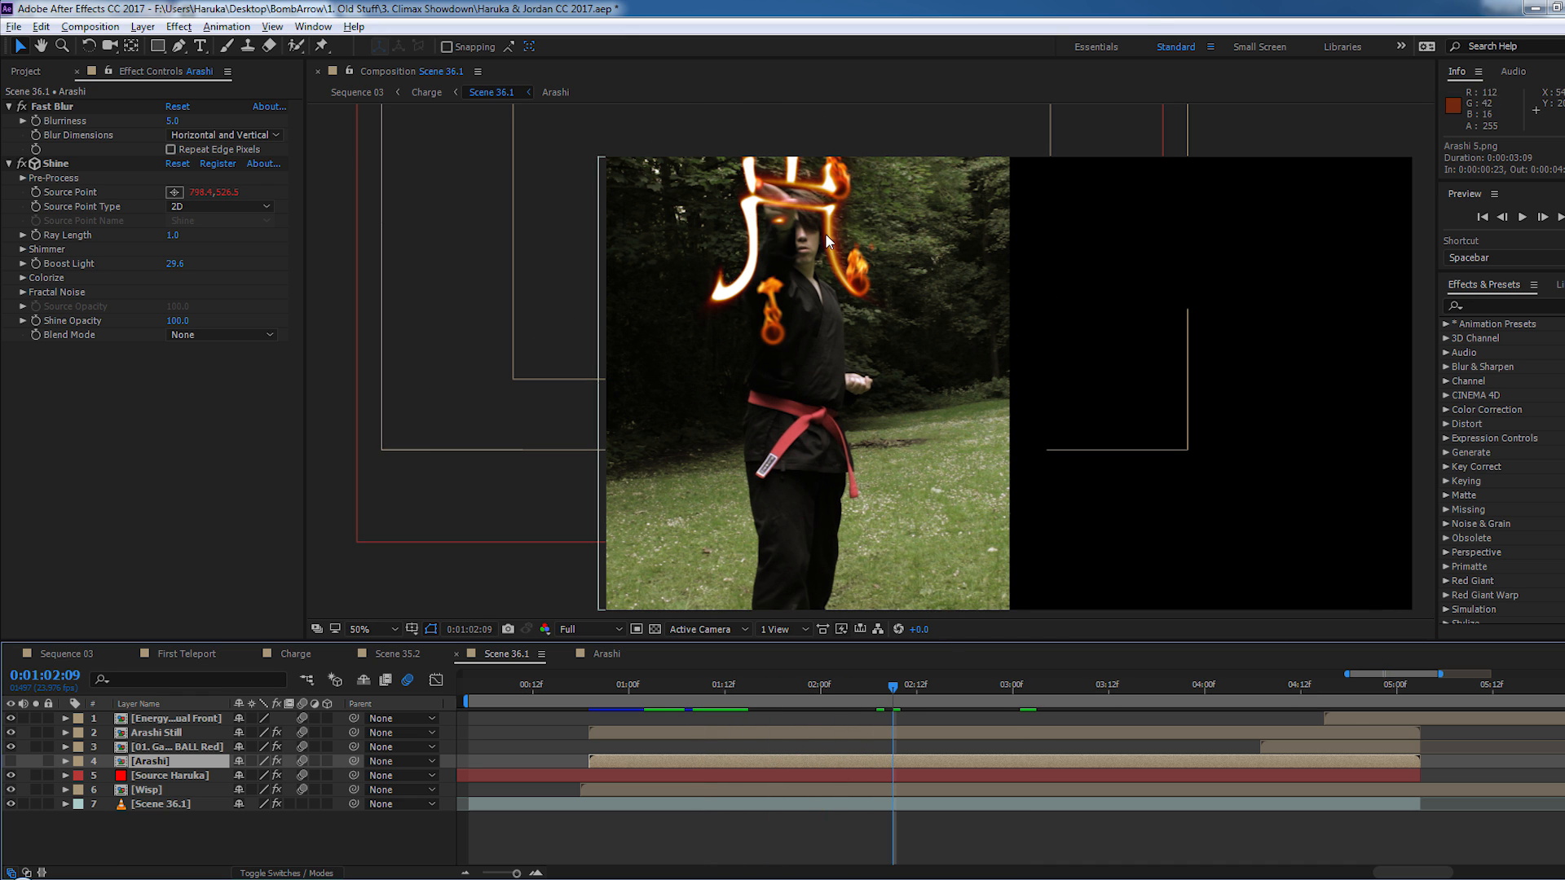
pyautogui.moveTo(818, 243); pyautogui.dragTo(817, 354)
pyautogui.scroll(1, 815, 351)
pyautogui.moveTo(704, 289); pyautogui.dragTo(789, 324)
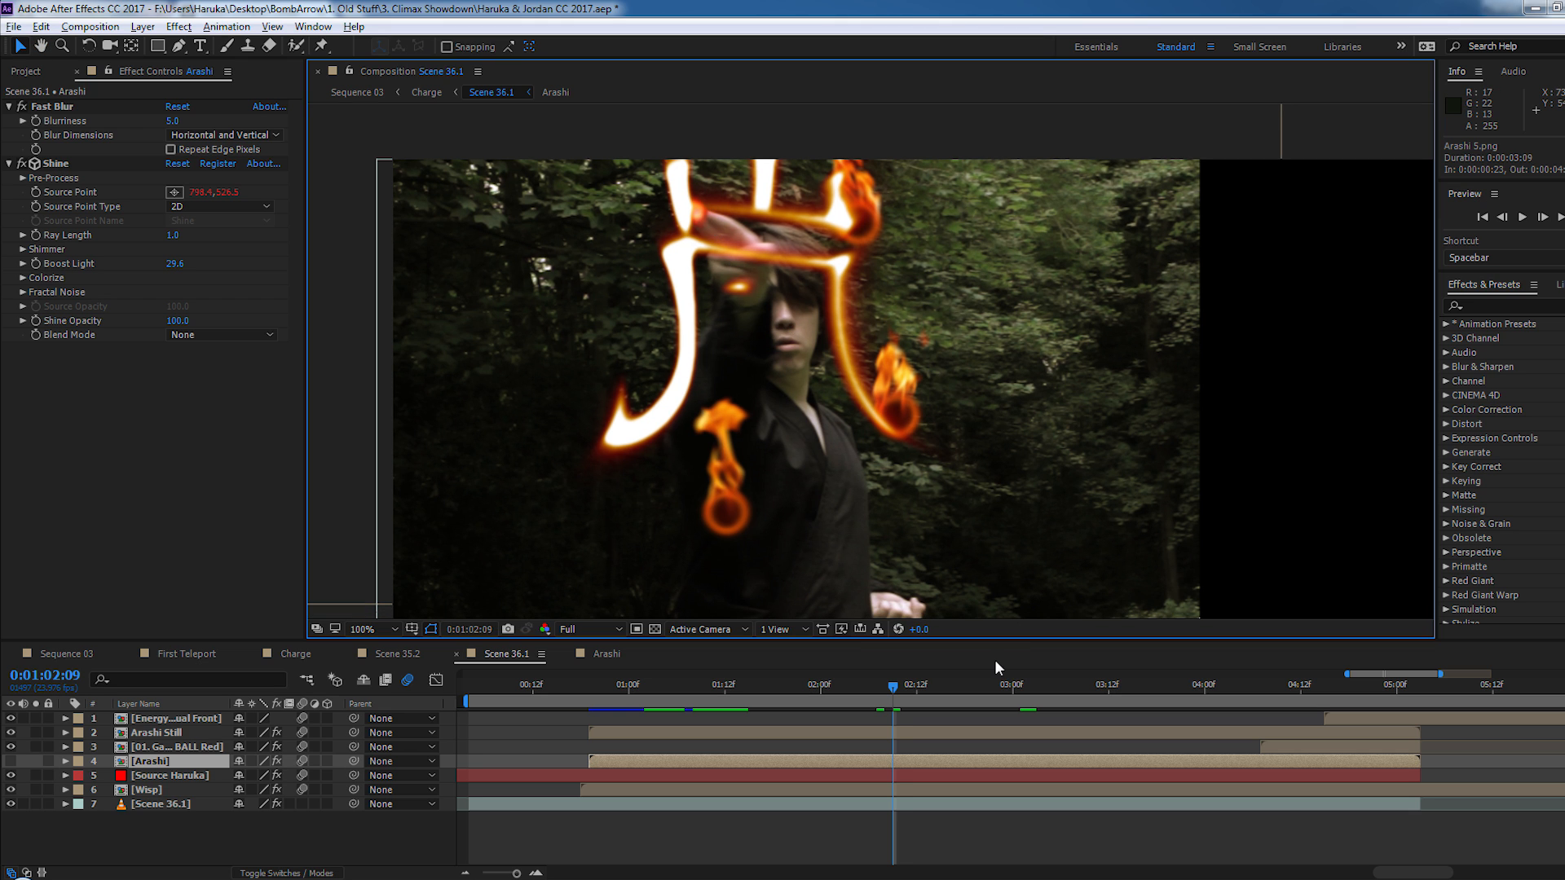
pyautogui.press('pagedown')
pyautogui.press('pagedown')
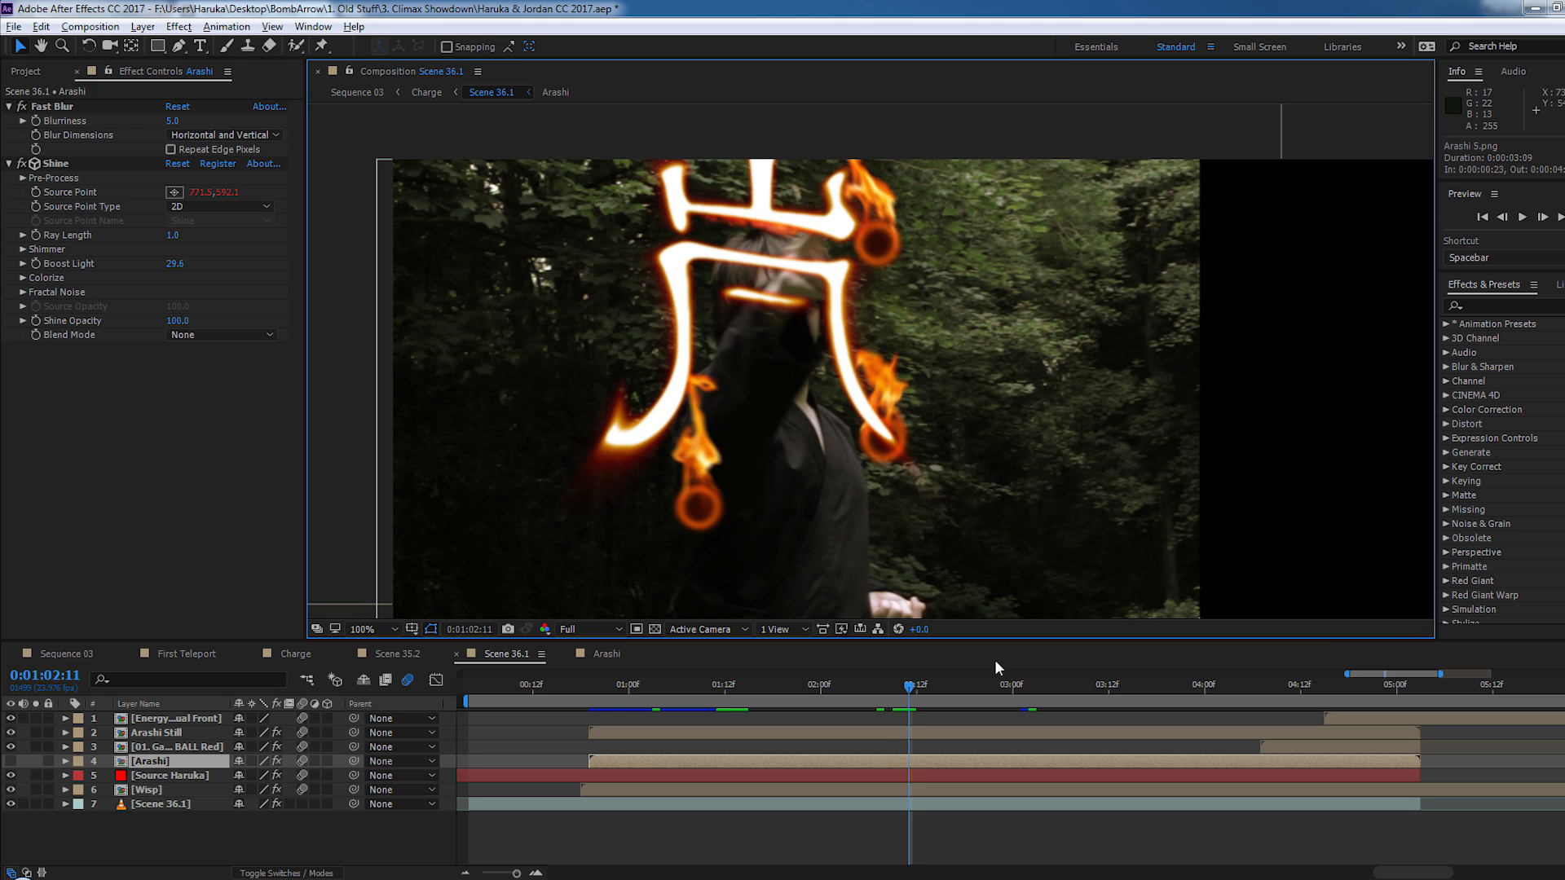
pyautogui.press('pageup')
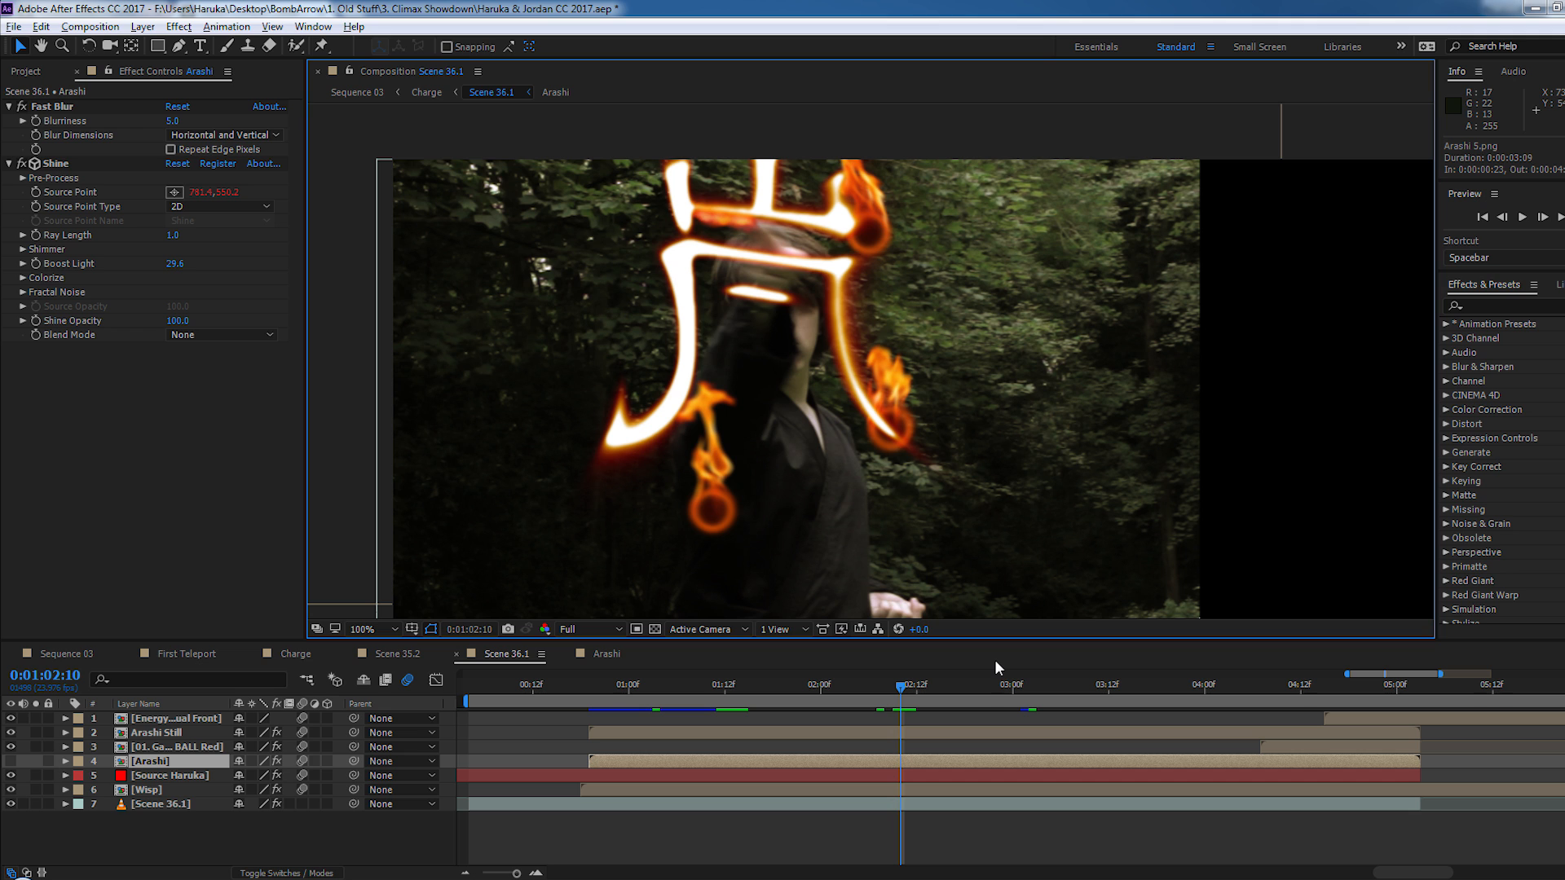
pyautogui.press('pageup')
pyautogui.press('pageup')
pyautogui.press('pageup')
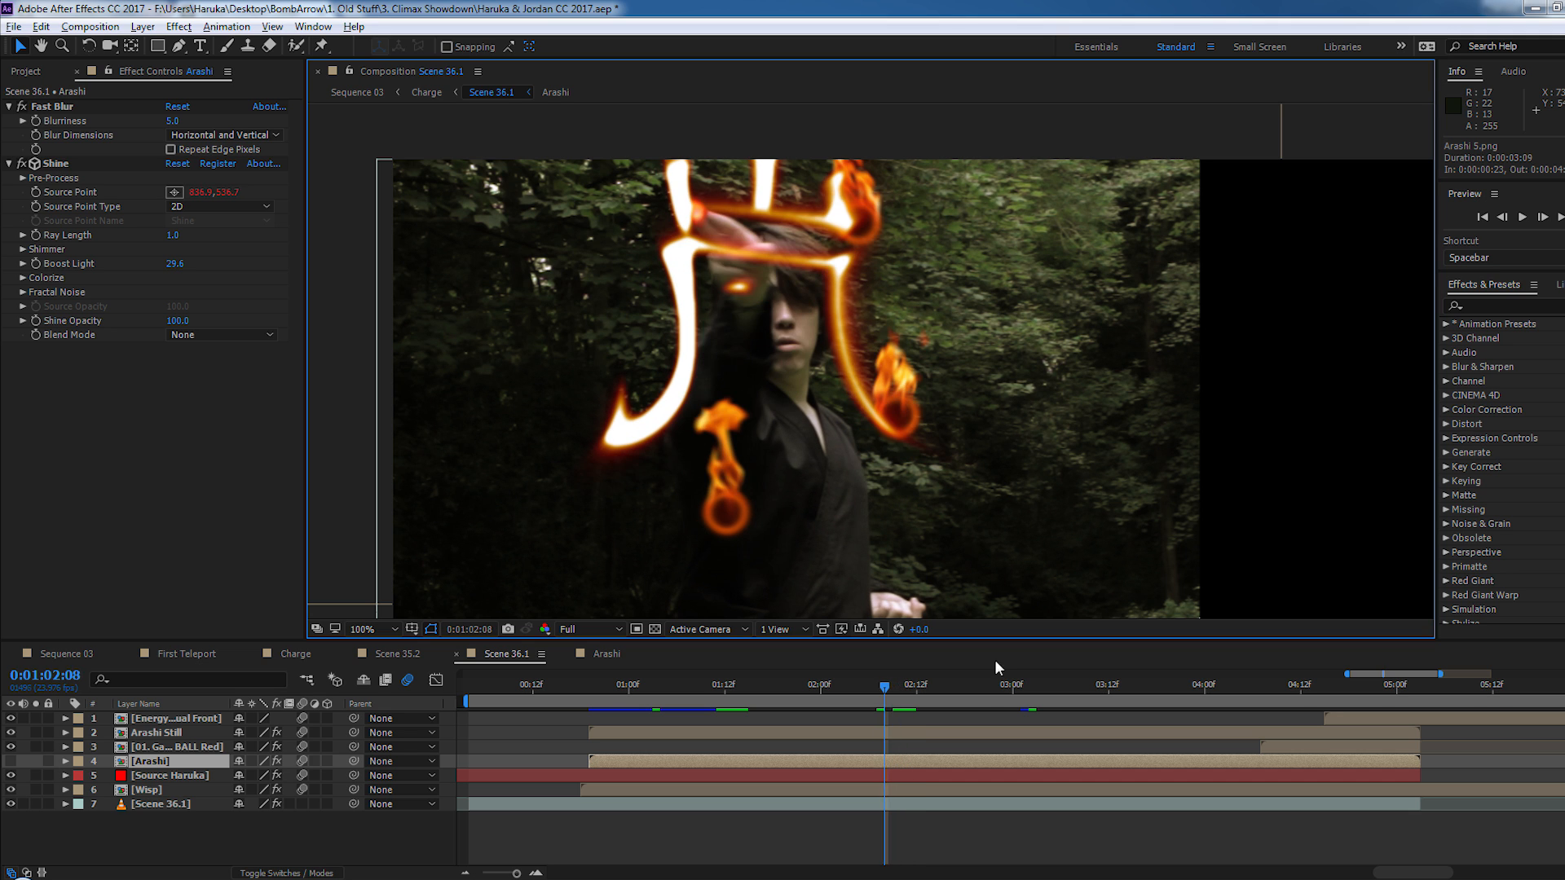
pyautogui.press('pageup')
pyautogui.press('pageup')
pyautogui.press('pageup')
pyautogui.press('pageup')
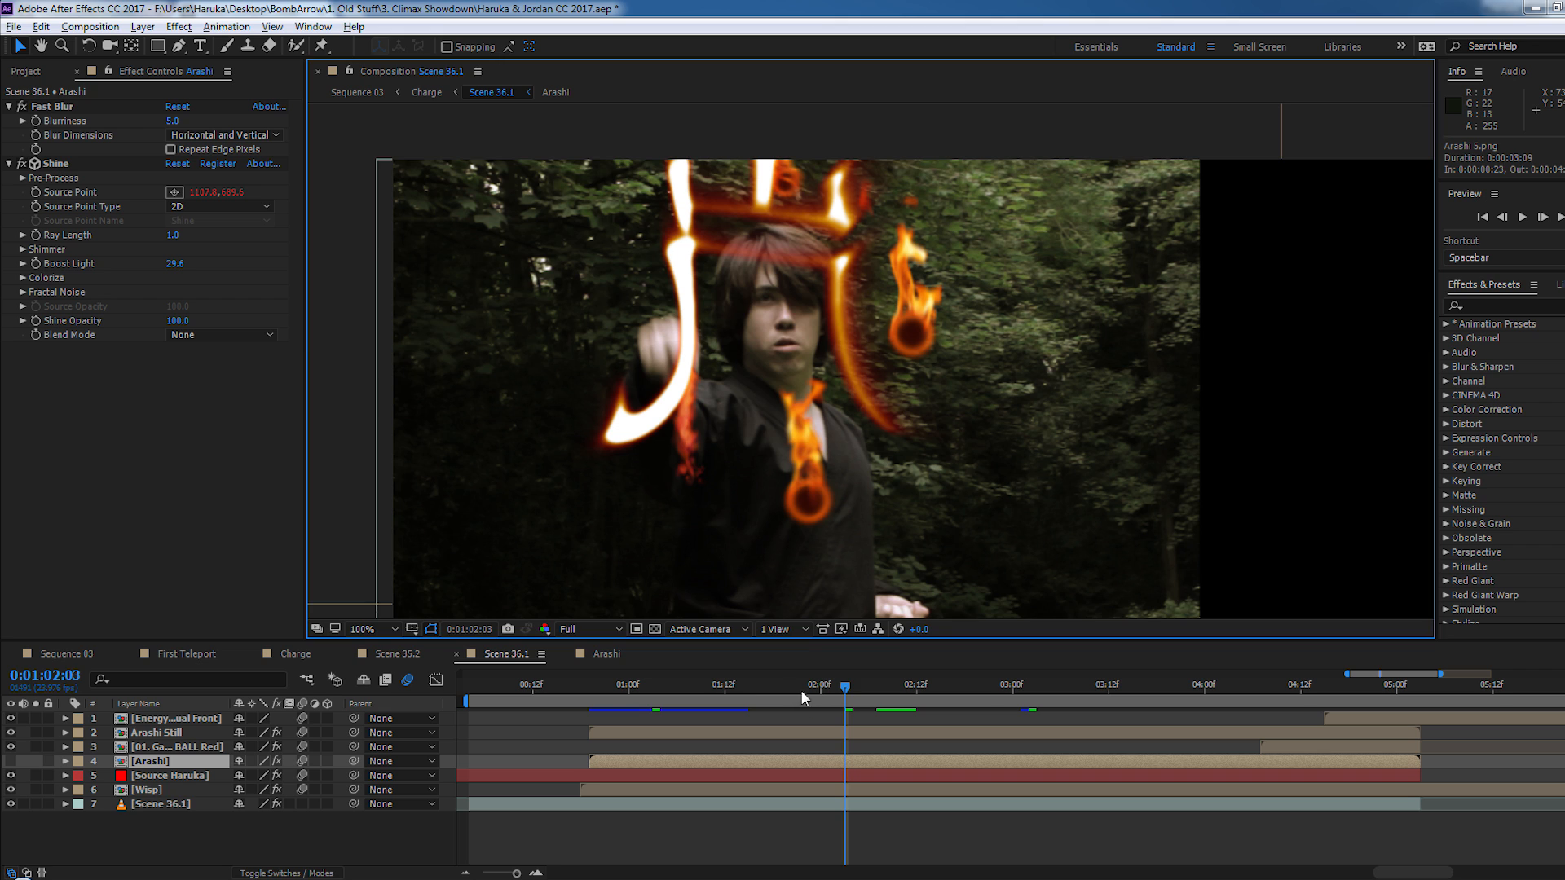
# - Check the Arashi Still layer in Scene 36.1 from 0:01:01:15, and scrub the full shot to 0:01:03:01
pyautogui.click(749, 686)
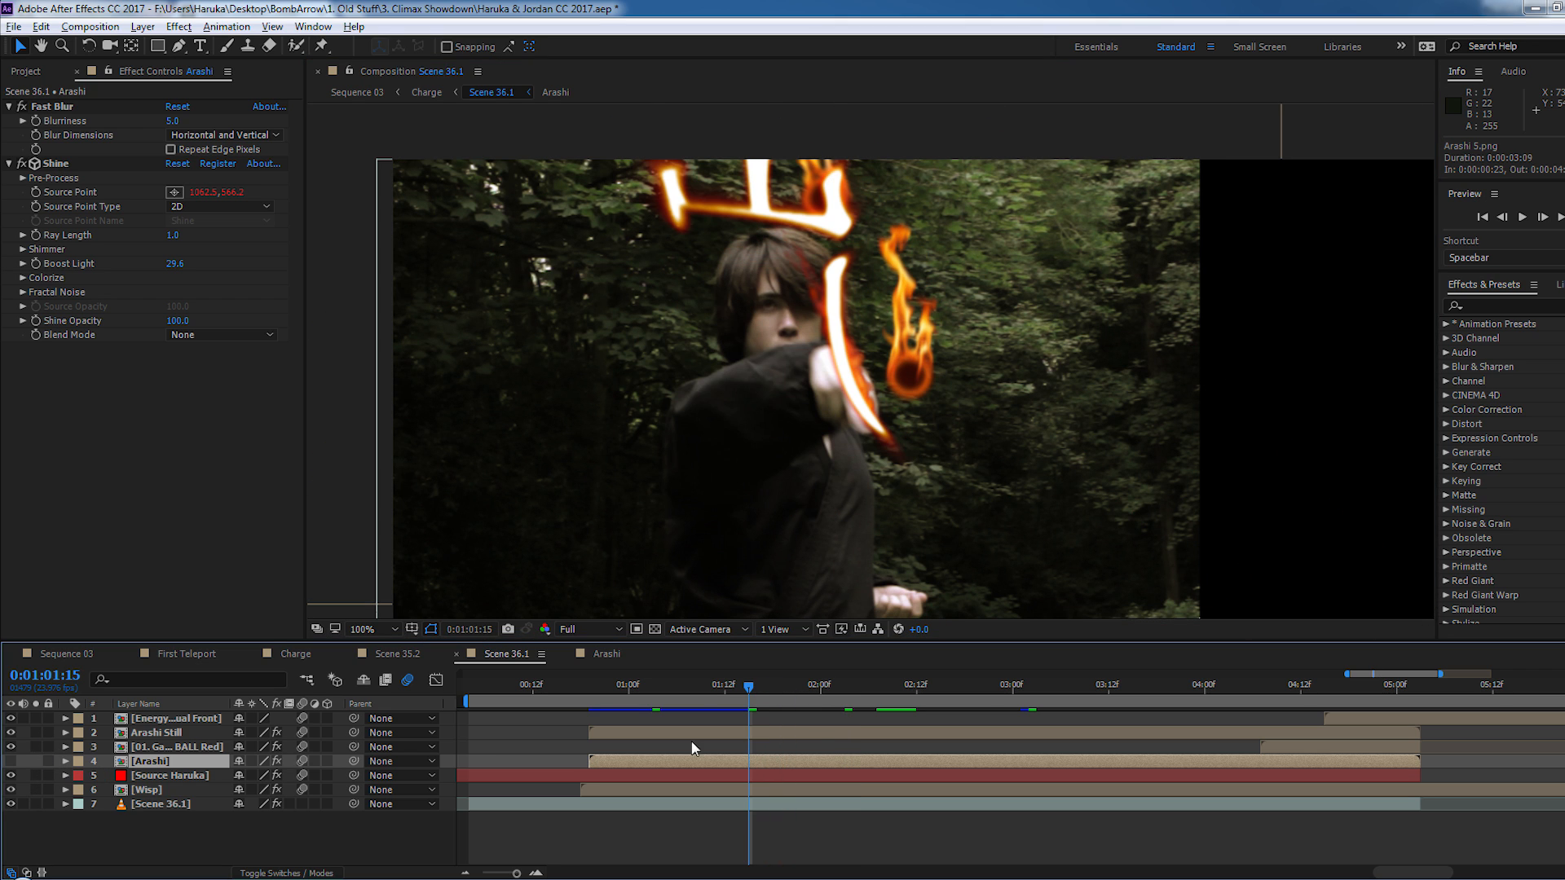
pyautogui.click(10, 732)
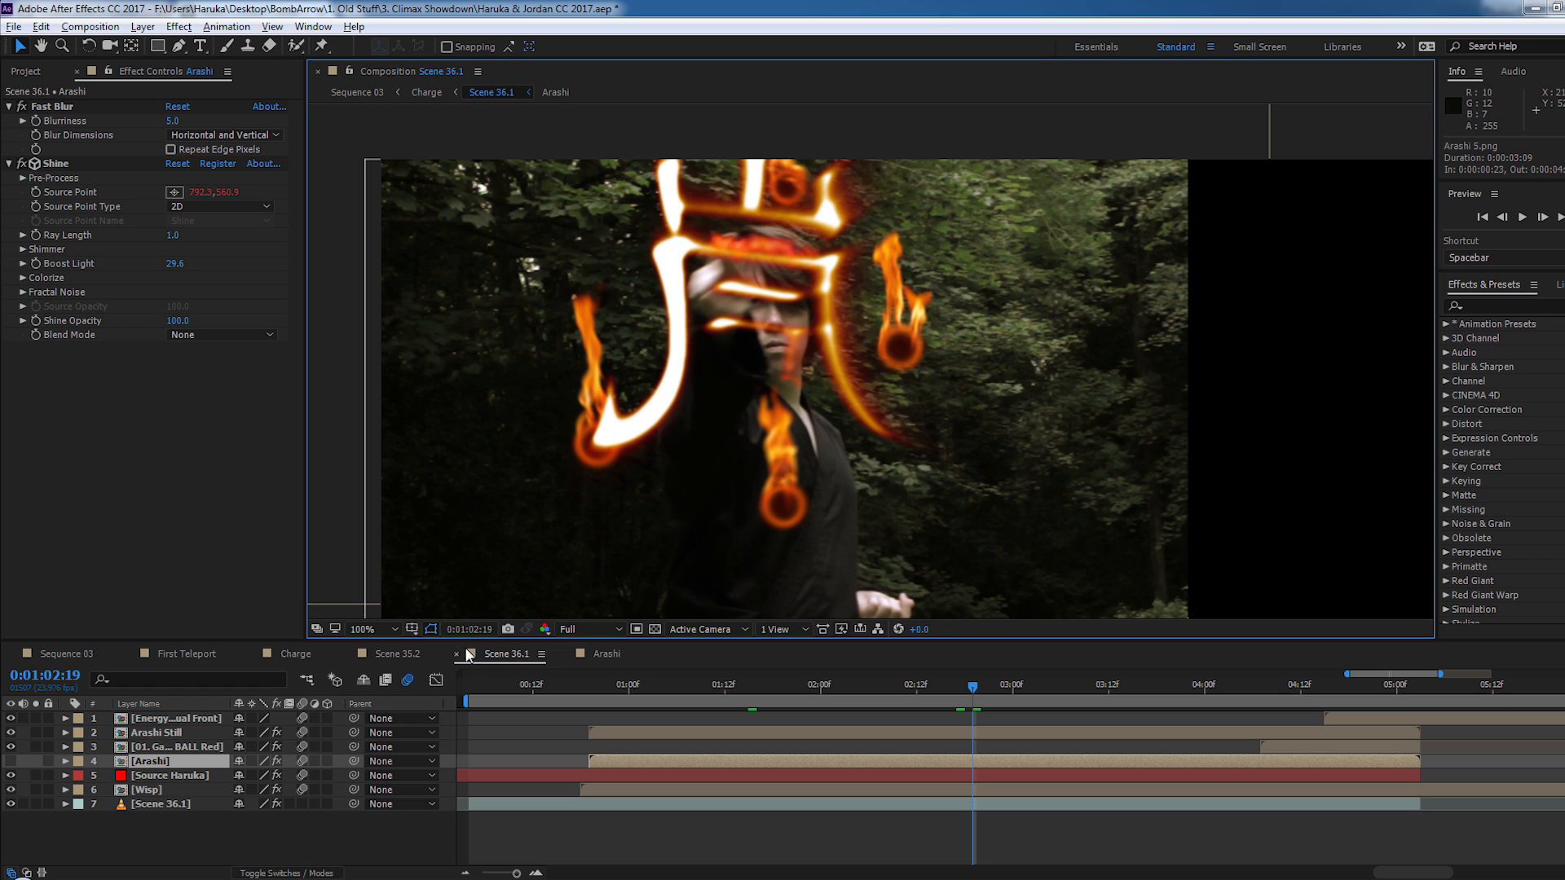
pyautogui.press(',')
pyautogui.click(970, 697)
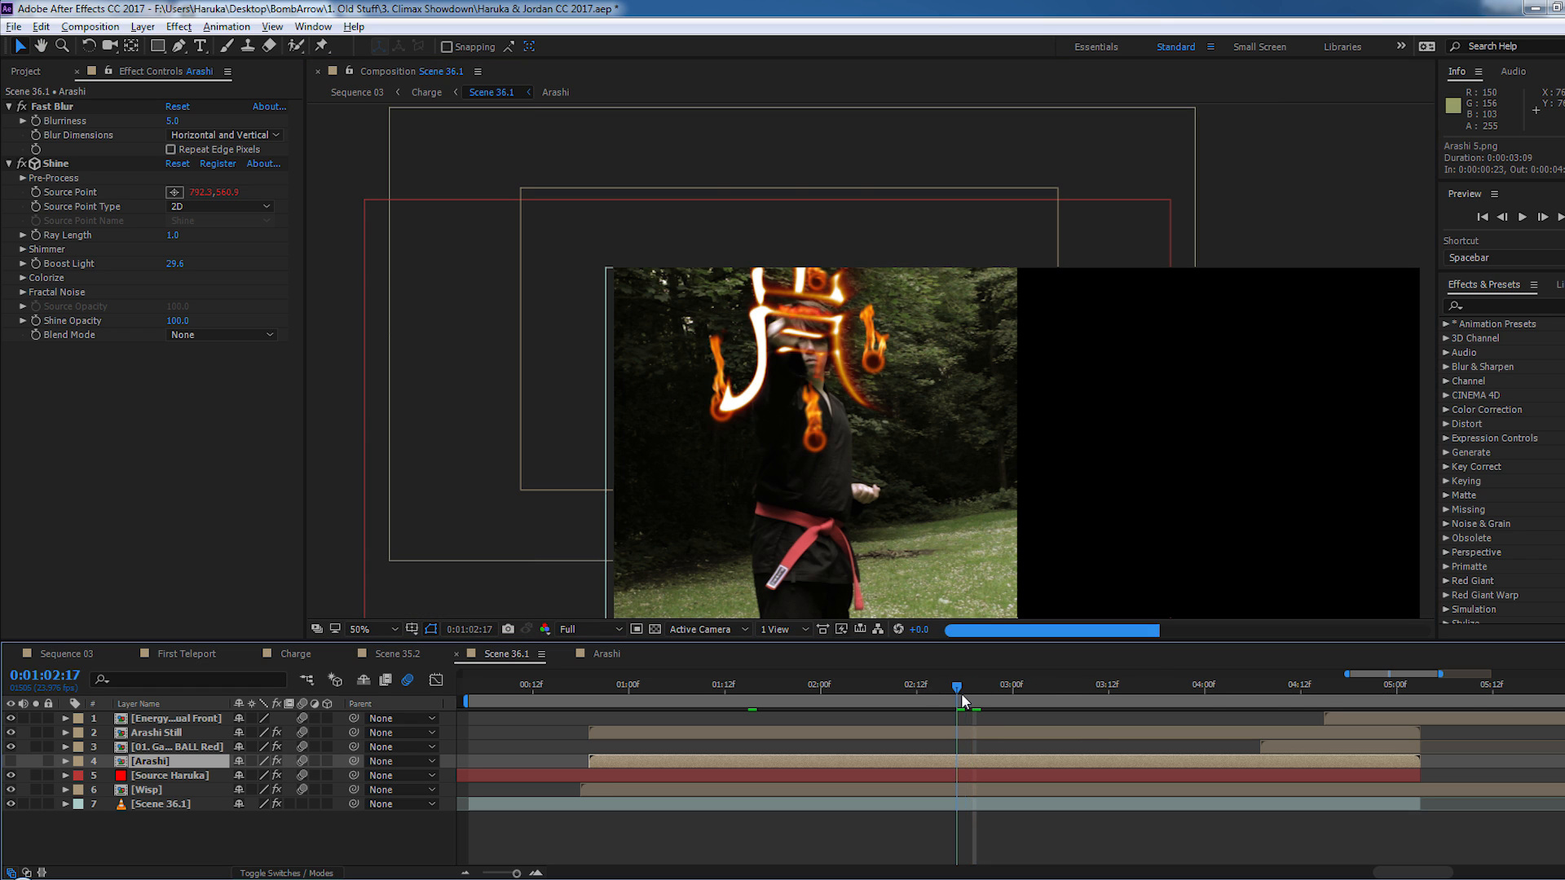
pyautogui.moveTo(970, 699); pyautogui.dragTo(1024, 709)
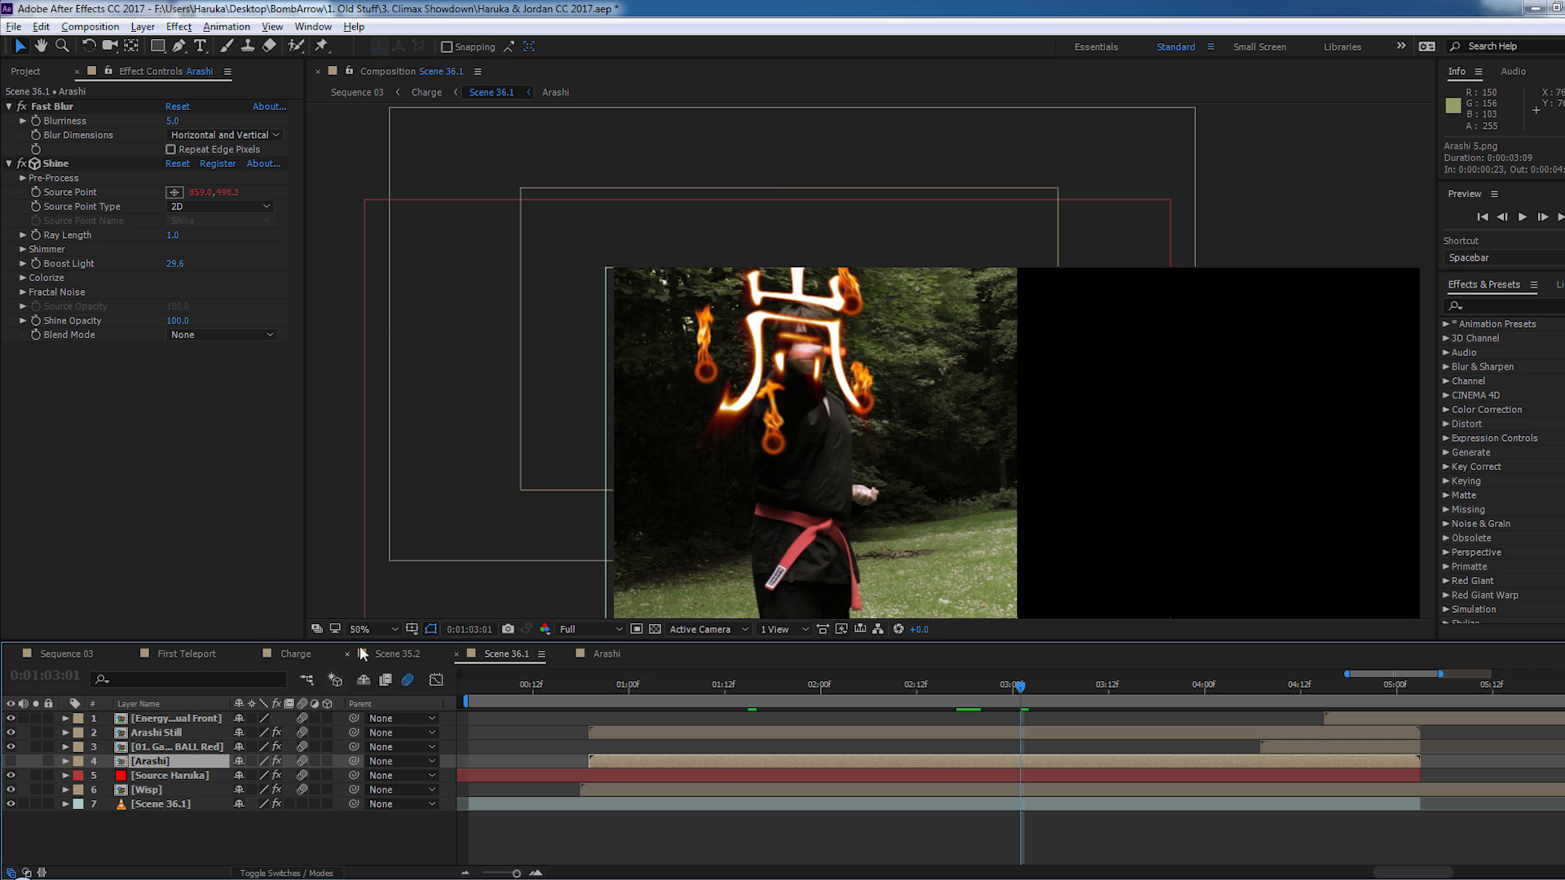
# - Open the Wisp precomps down to Wisp Individual, hide Red Solid 1 and preview the torch footage alone through 0:00:04:19
pyautogui.doubleClick(140, 791)
pyautogui.doubleClick(184, 747)
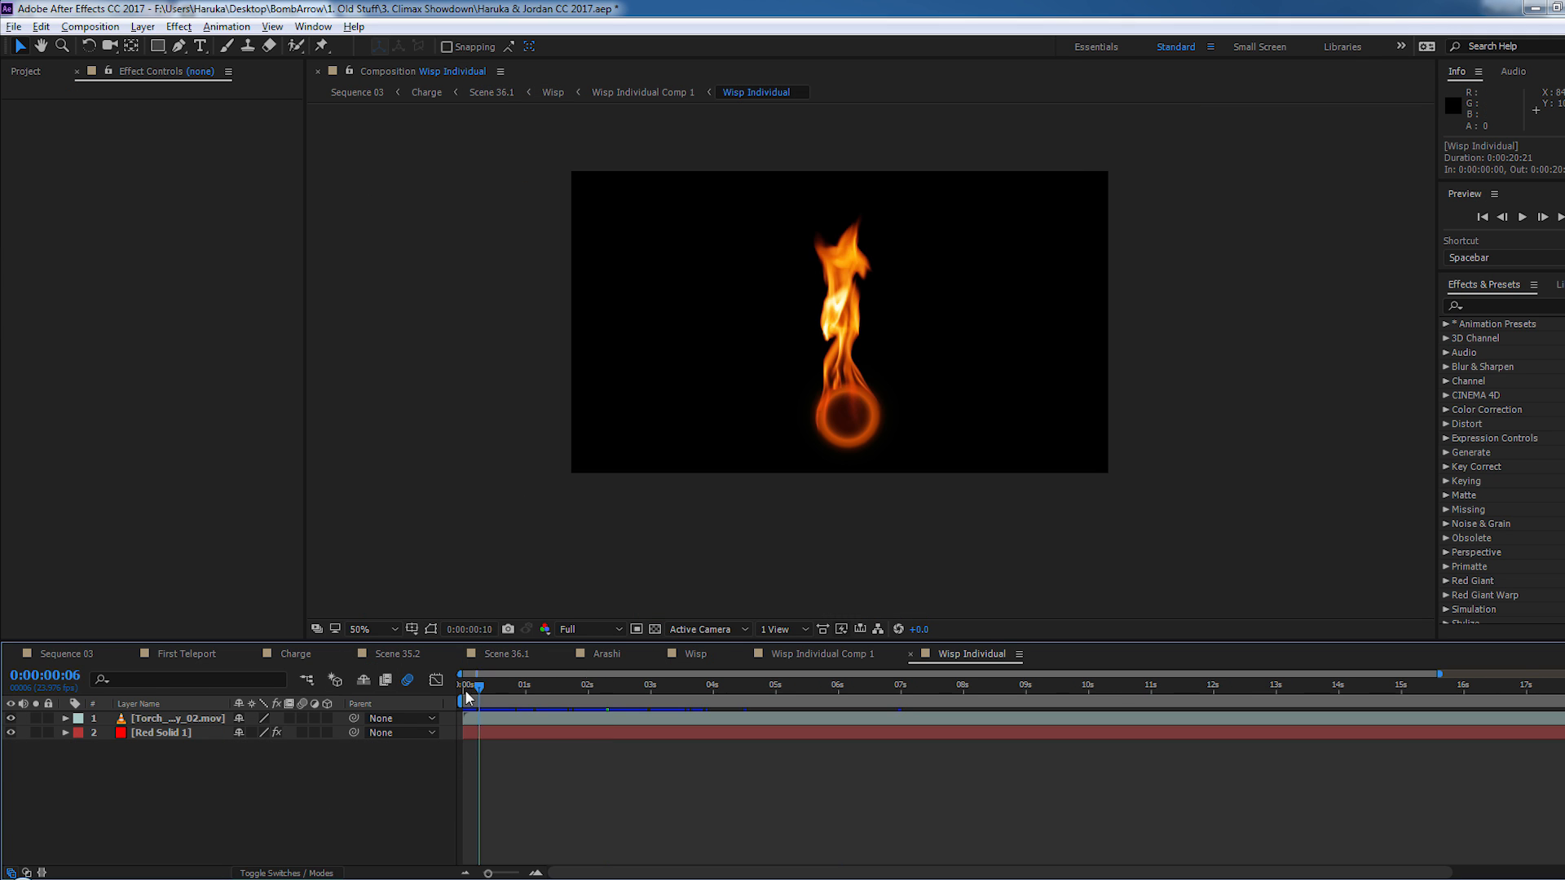
pyautogui.moveTo(465, 690); pyautogui.dragTo(538, 734)
pyautogui.click(10, 733)
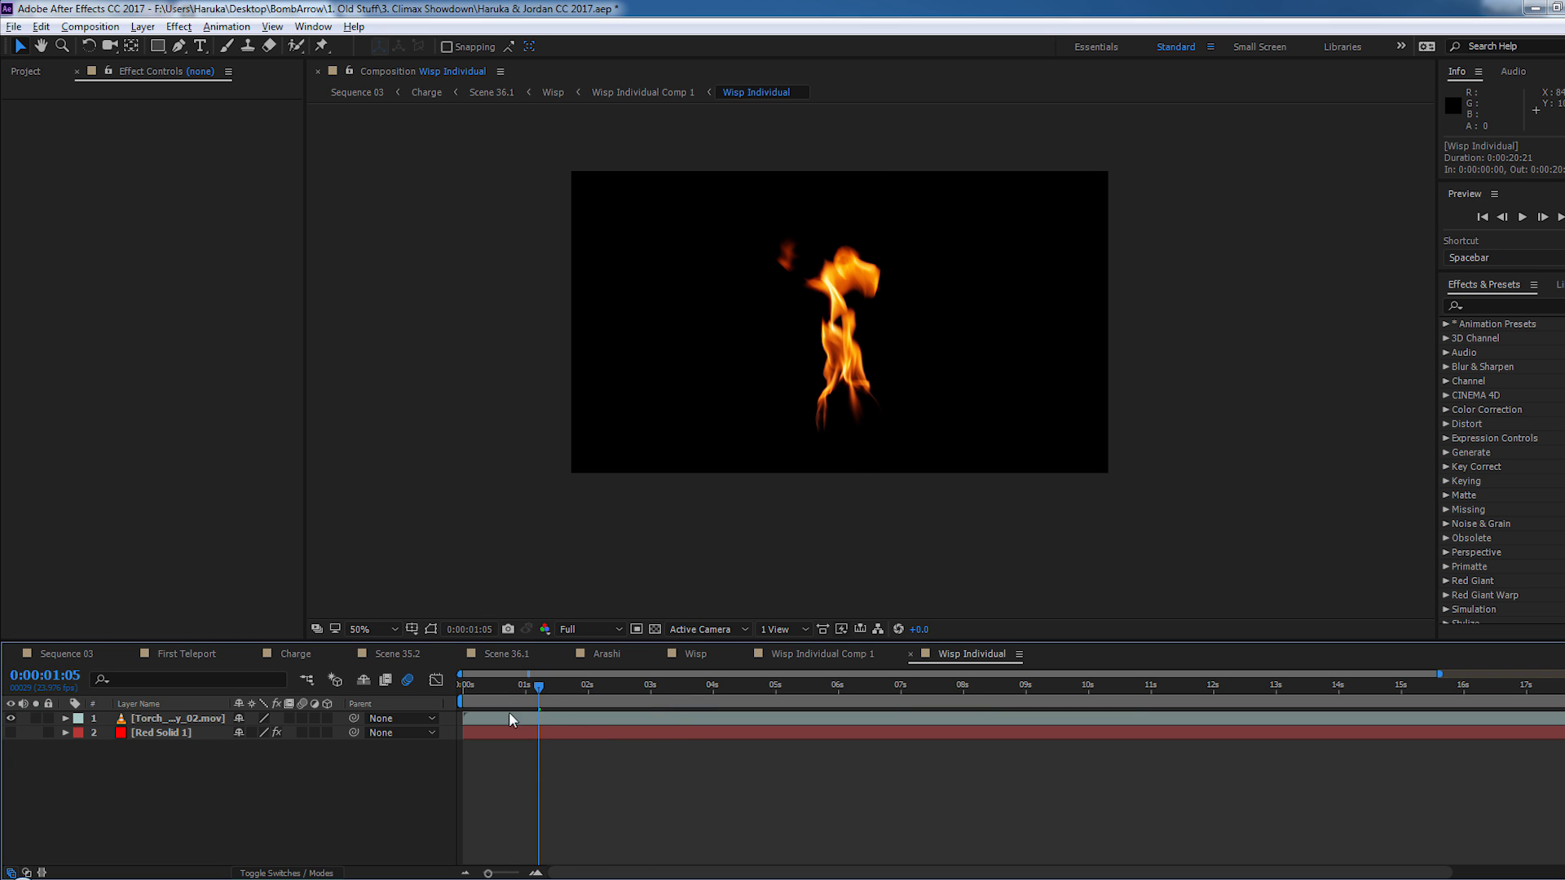
pyautogui.press('space')
pyautogui.moveTo(1076, 685); pyautogui.dragTo(762, 711)
# - Switch to the browser and look over the Video Copilot home page
pyautogui.hotkey('alt', 'Tab')
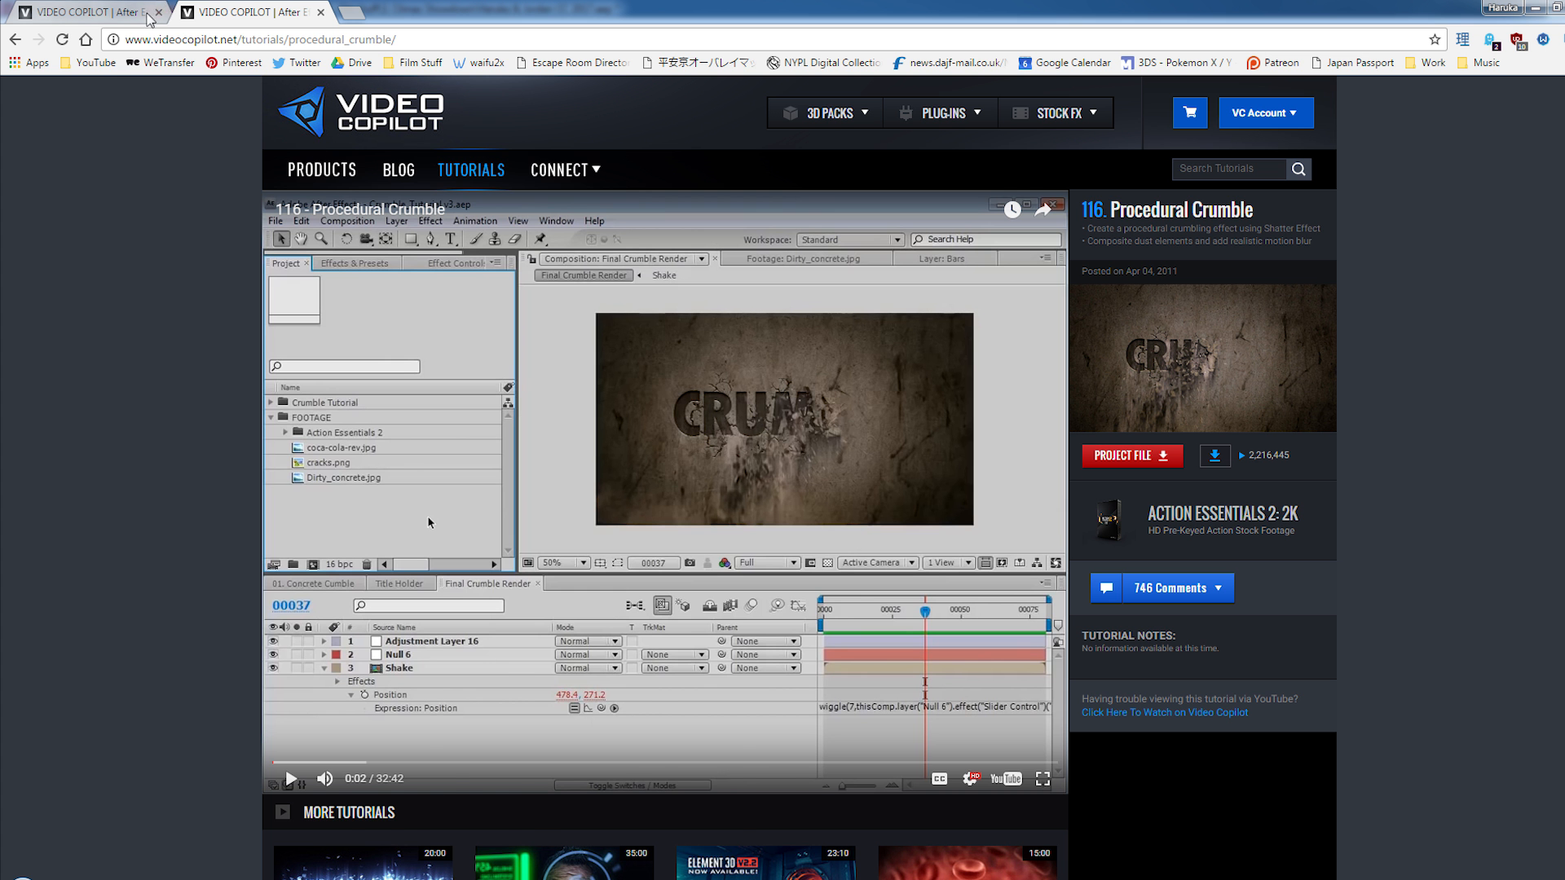
pyautogui.click(121, 13)
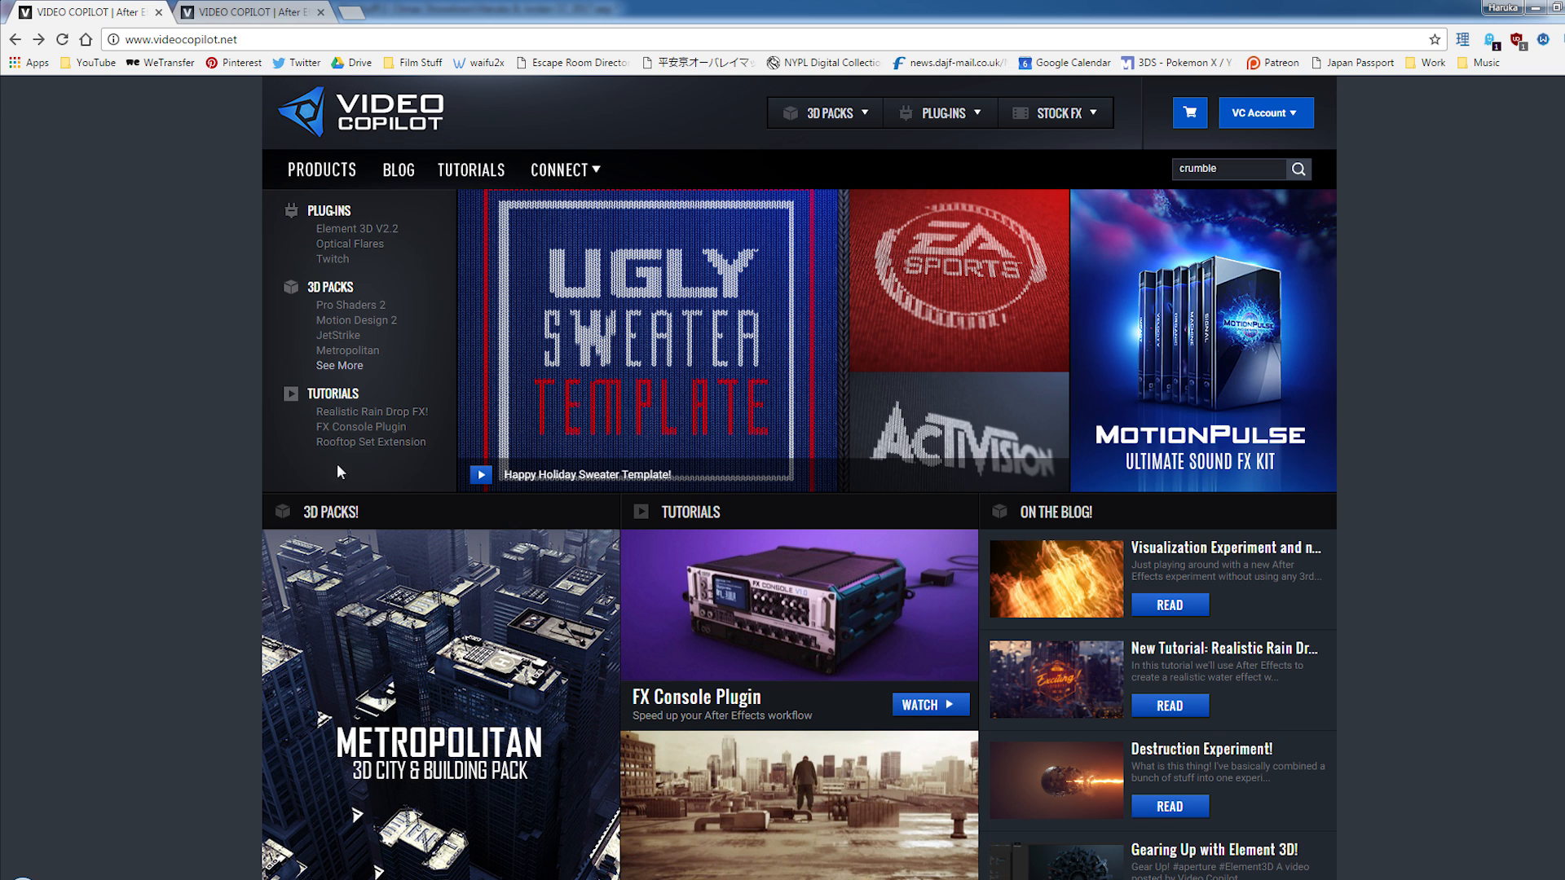
pyautogui.scroll(-2, 150, 457)
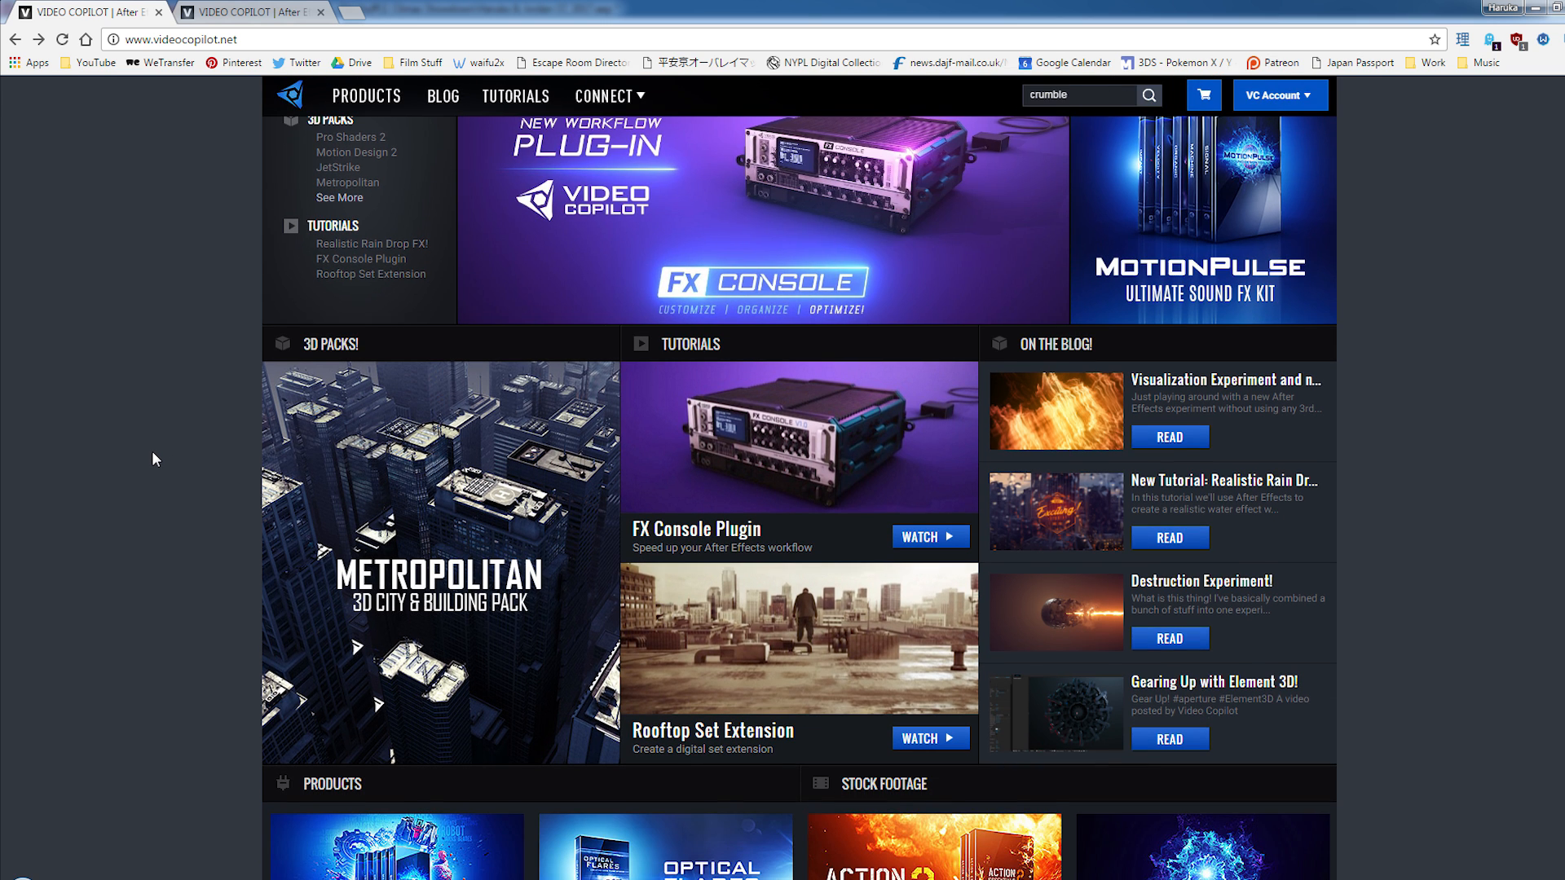
pyautogui.scroll(2, 152, 451)
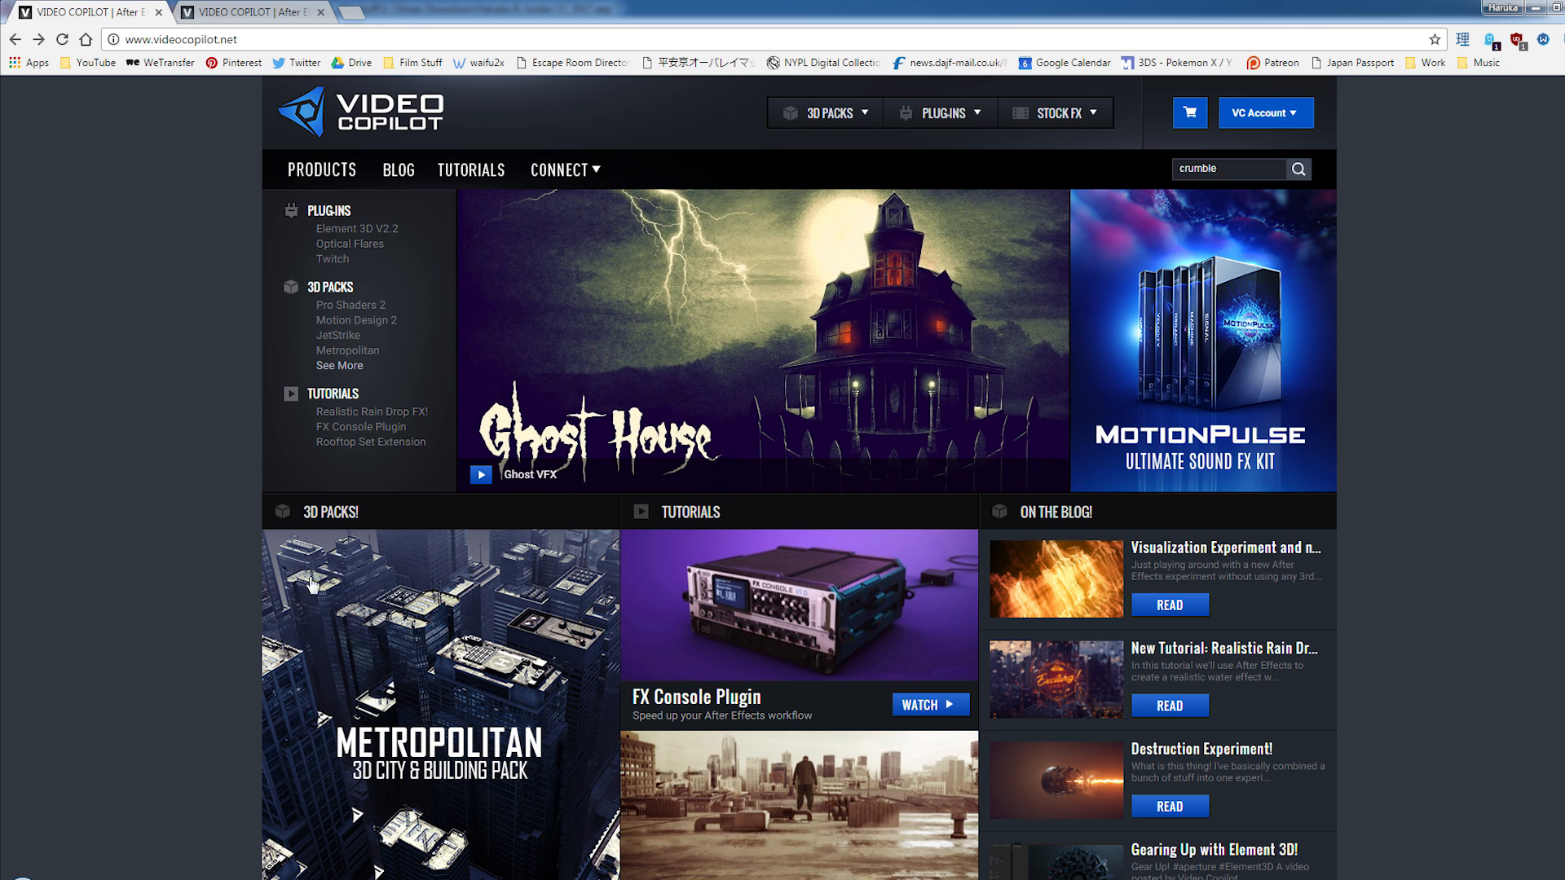
pyautogui.moveTo(677, 878)
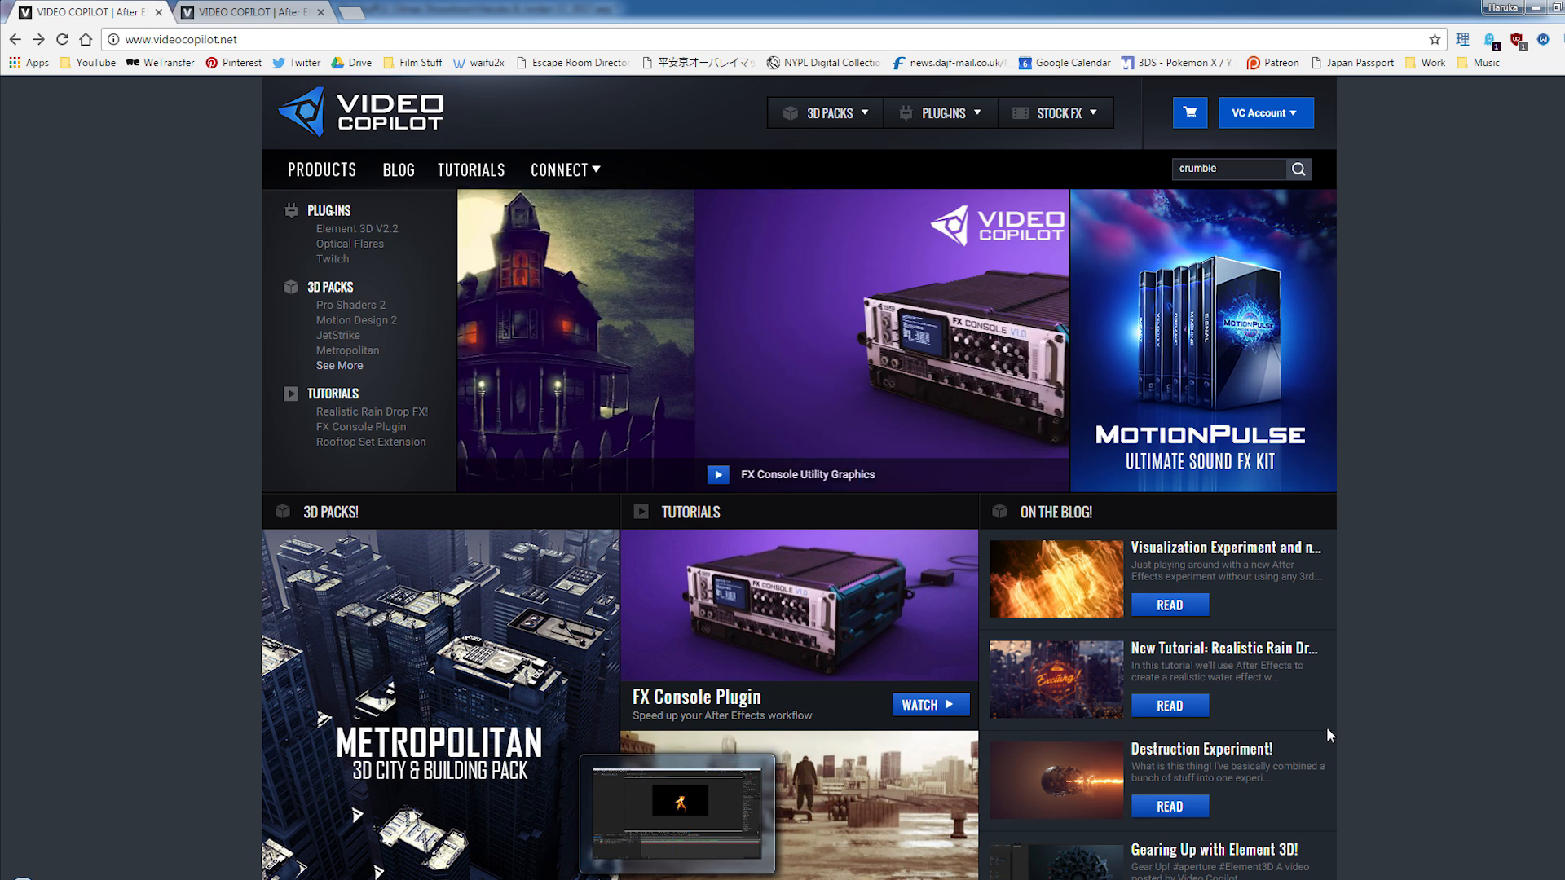
# - Return to After Effects, scrub Wisp Individual to 0:00:03:07 and show Red Solid 1 again
pyautogui.click(680, 807)
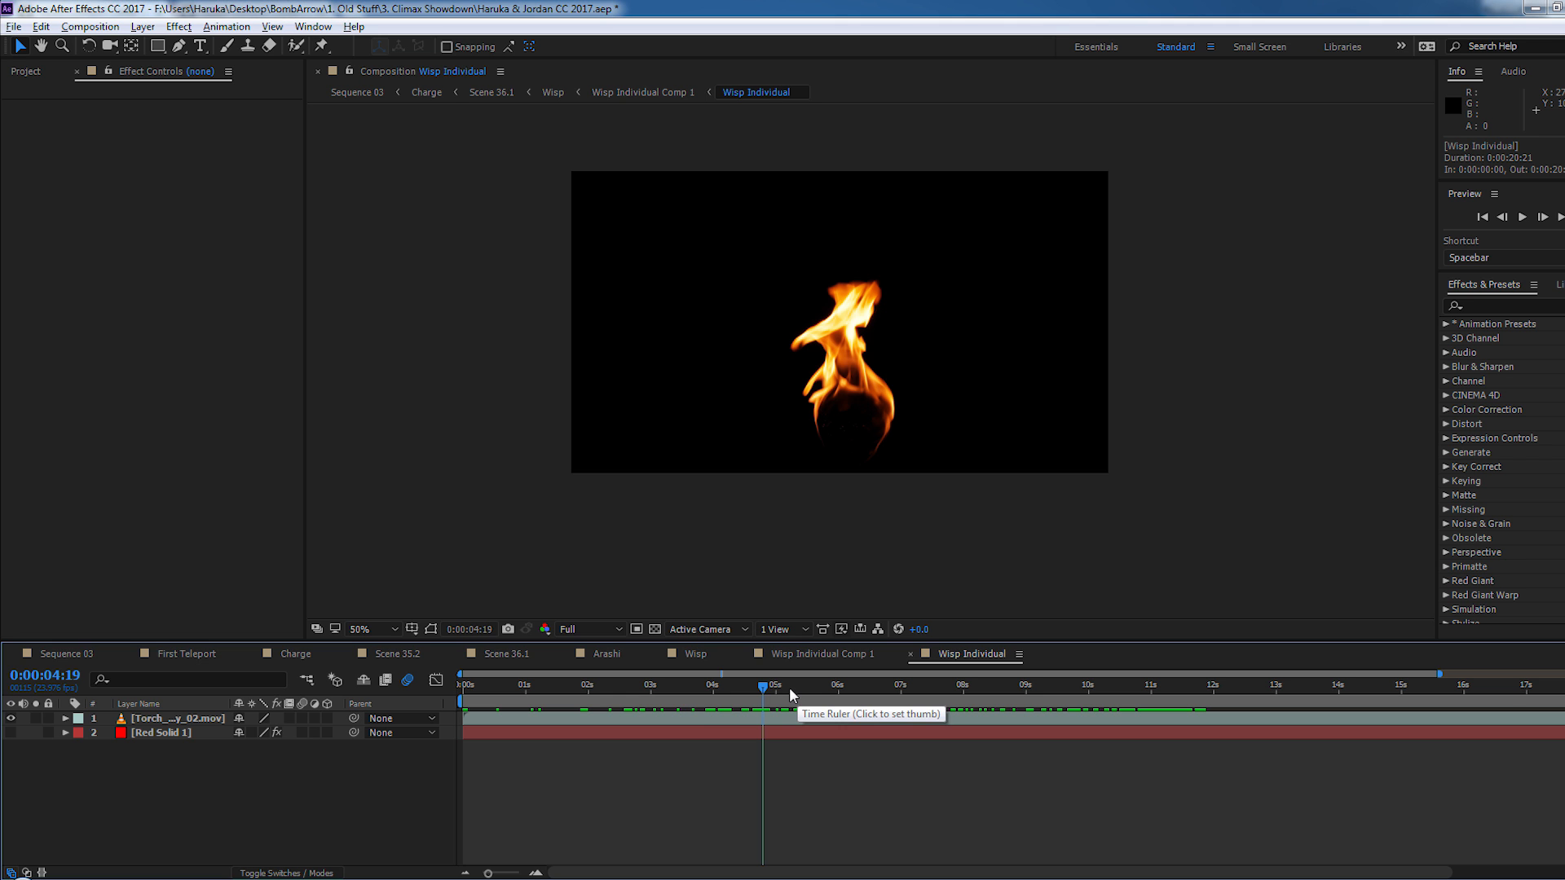
pyautogui.moveTo(785, 687); pyautogui.dragTo(668, 696)
pyautogui.click(11, 733)
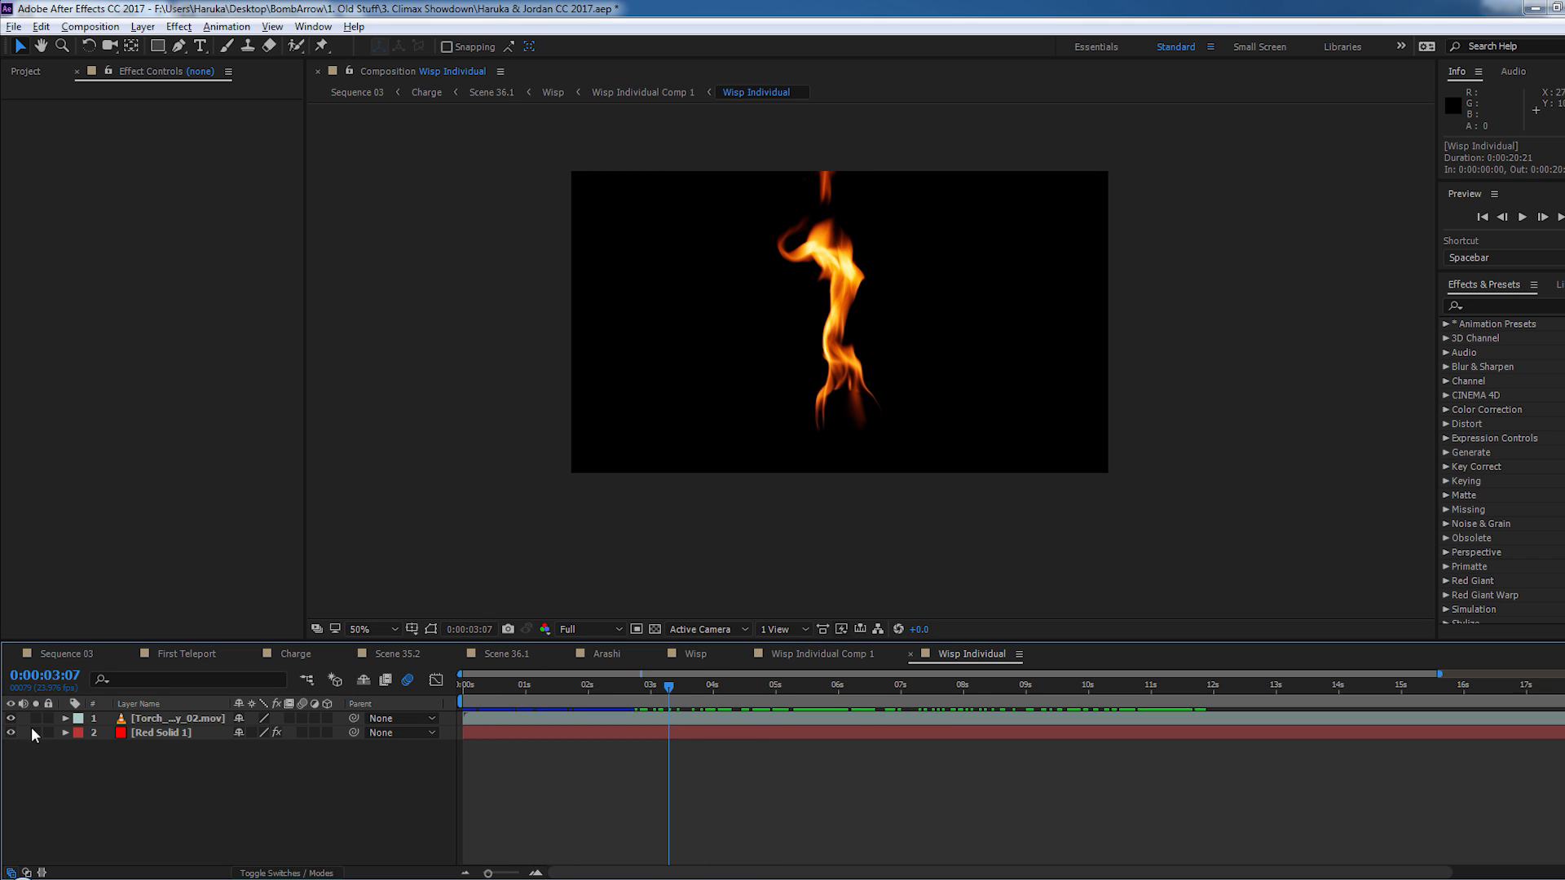
# - Compare Red Solid 1 in Wisp Individual with its Shine effect off and on, and examine the glowing ring up close
pyautogui.click(155, 733)
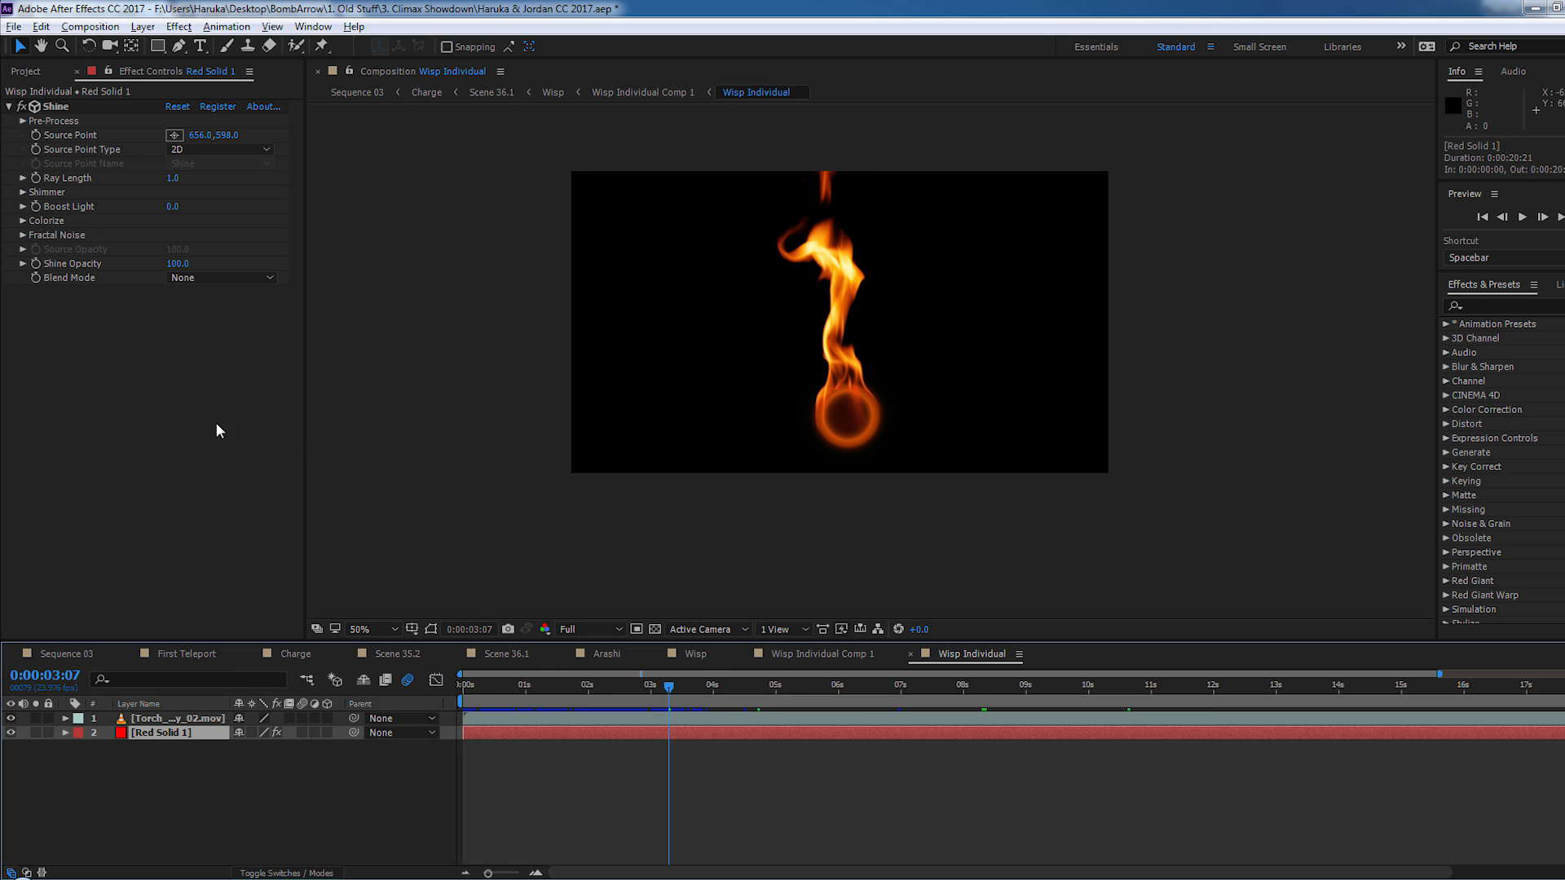
pyautogui.click(25, 108)
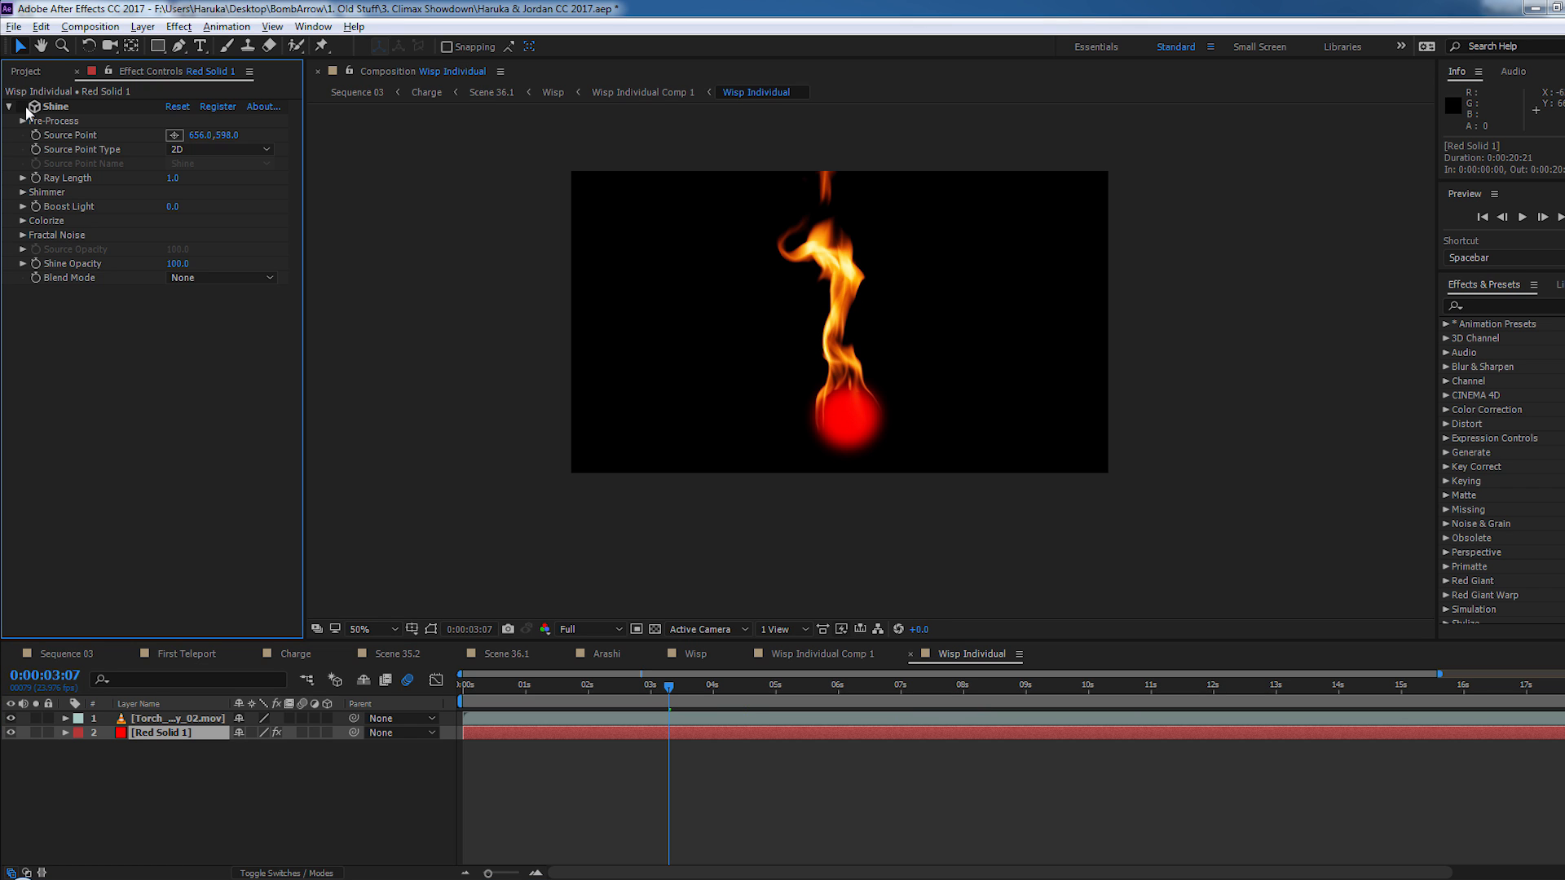
pyautogui.click(25, 107)
pyautogui.press('.')
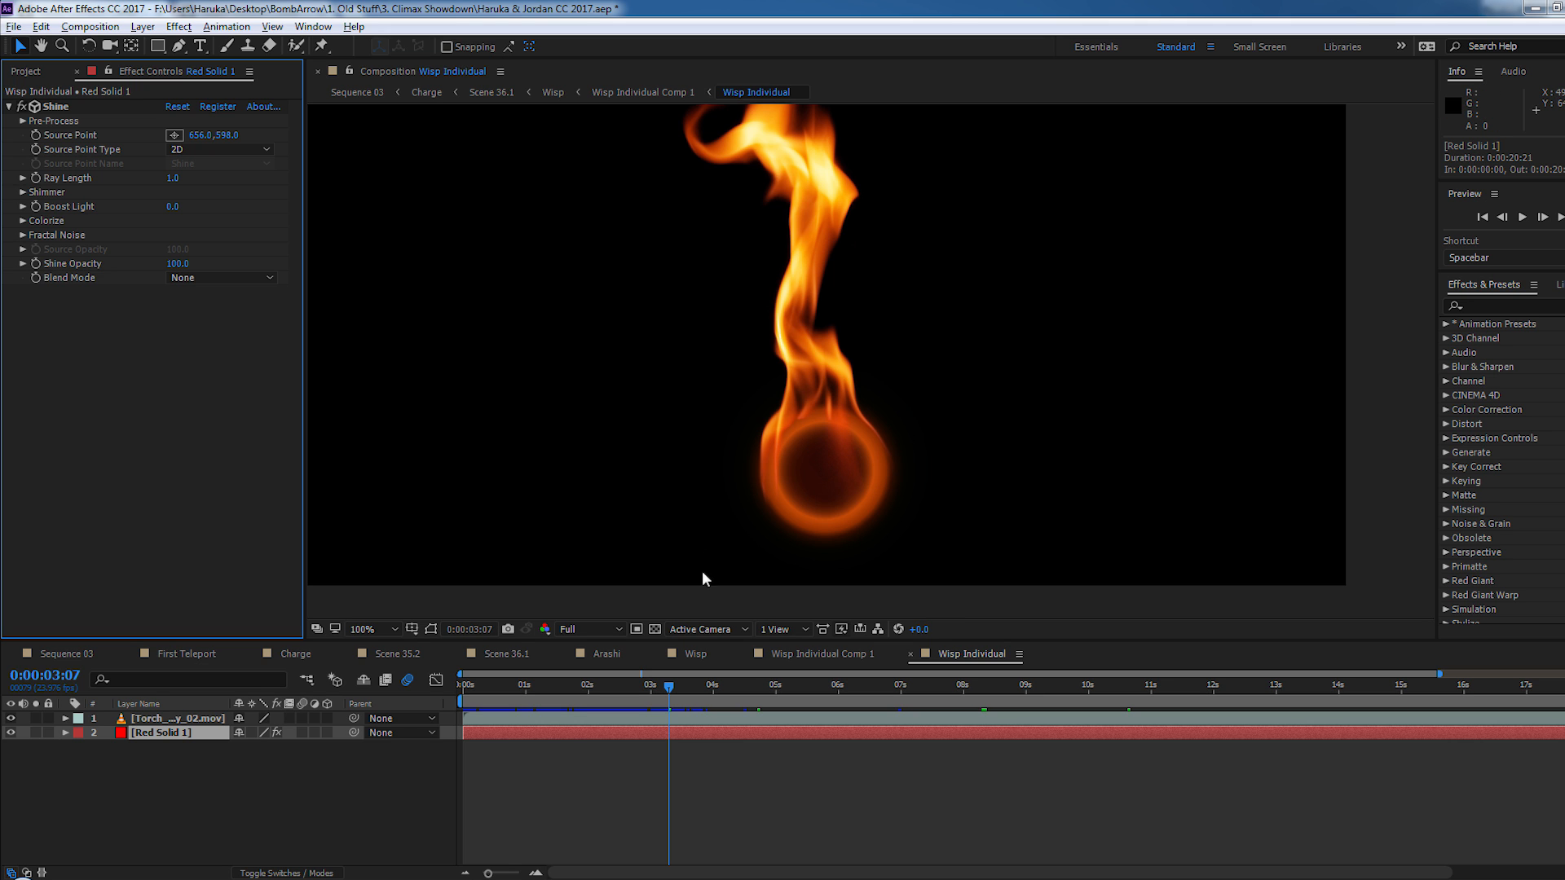
# - Go back up through Wisp Individual Comp 1, Wisp and Arashi to Scene 36.1, scrubbing the finished wisp shot
pyautogui.click(855, 653)
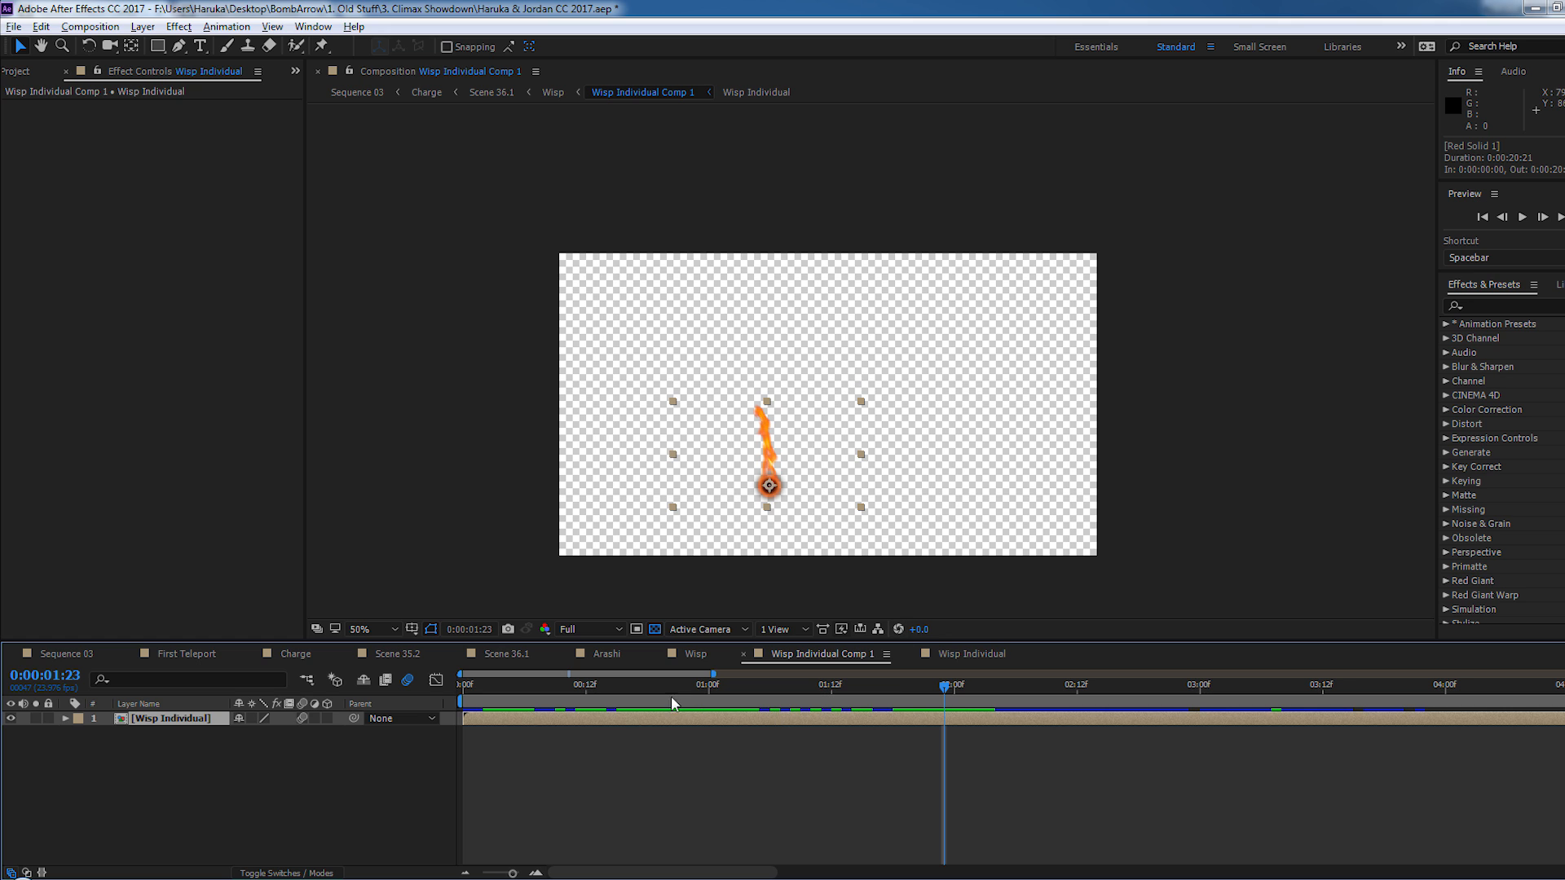
pyautogui.moveTo(673, 690); pyautogui.dragTo(1129, 700)
pyautogui.click(696, 652)
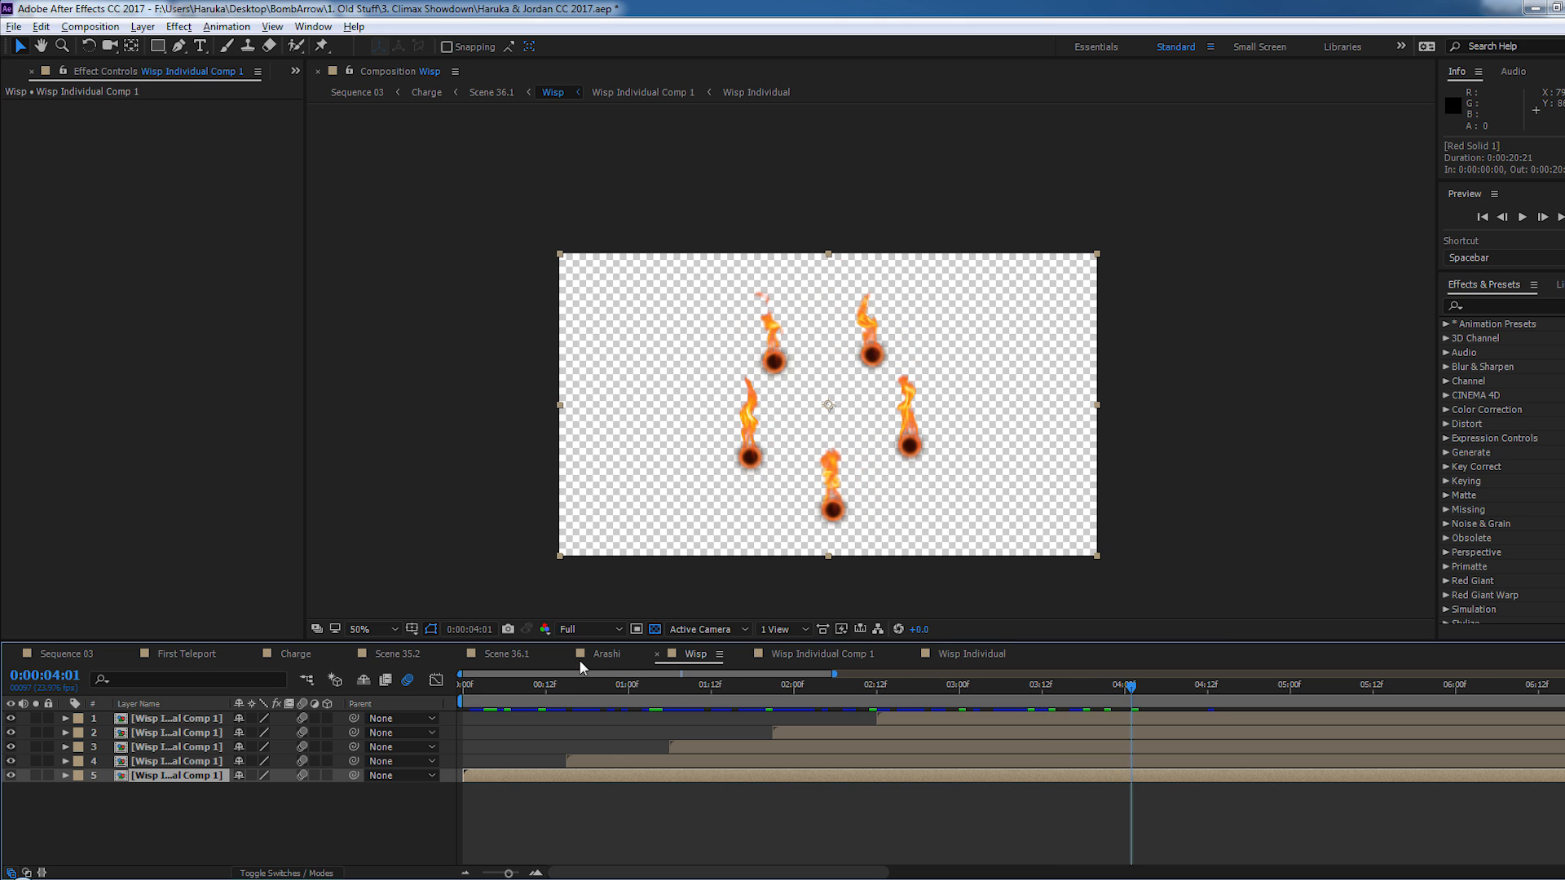
pyautogui.click(611, 661)
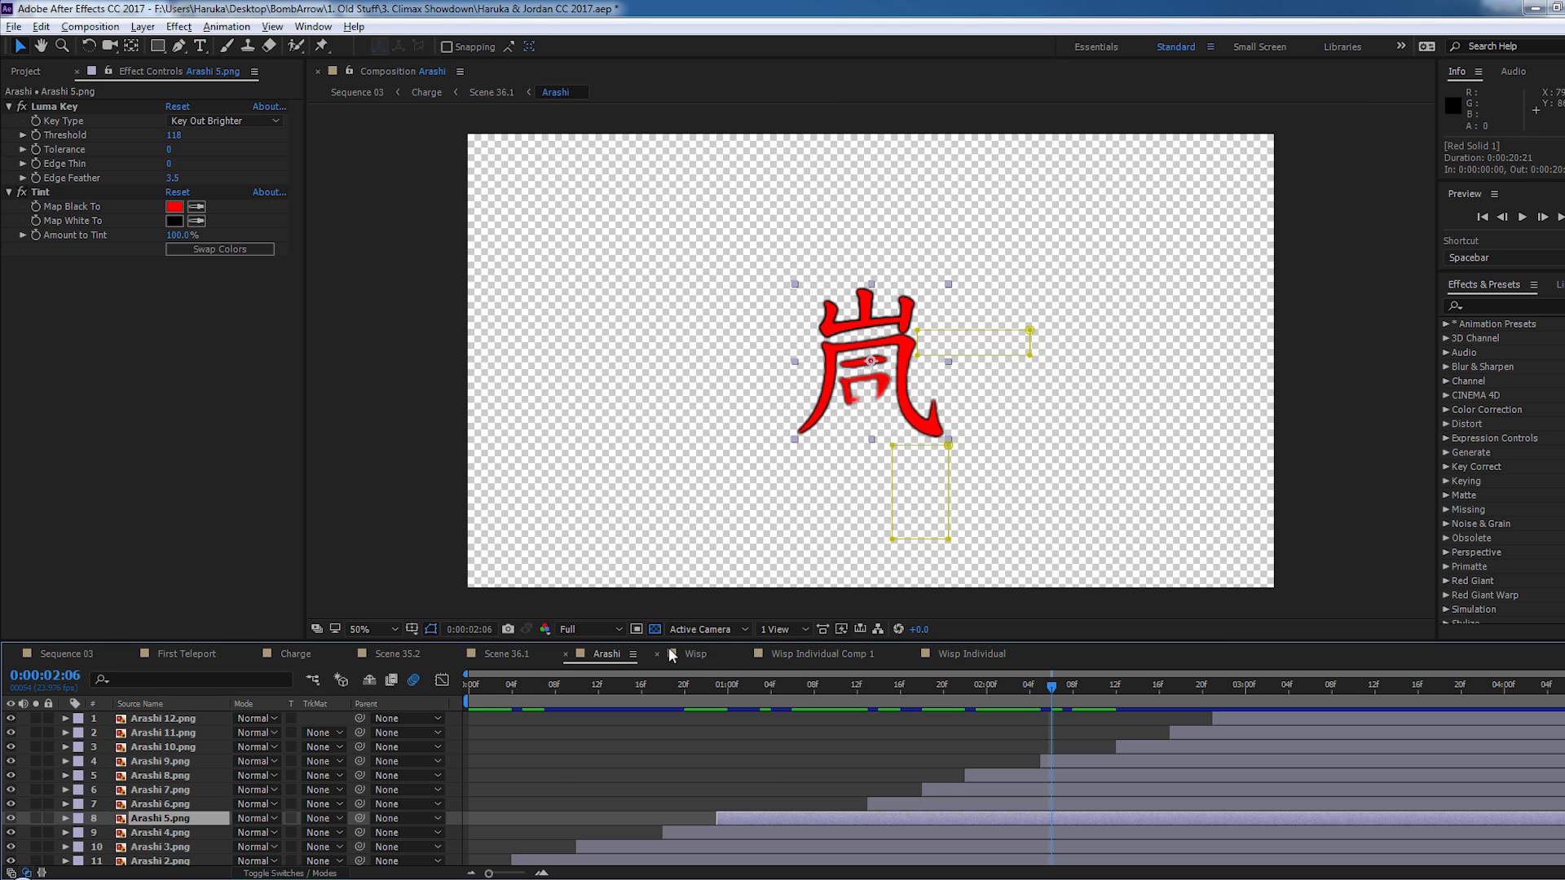
pyautogui.click(496, 653)
pyautogui.moveTo(764, 690); pyautogui.dragTo(975, 690)
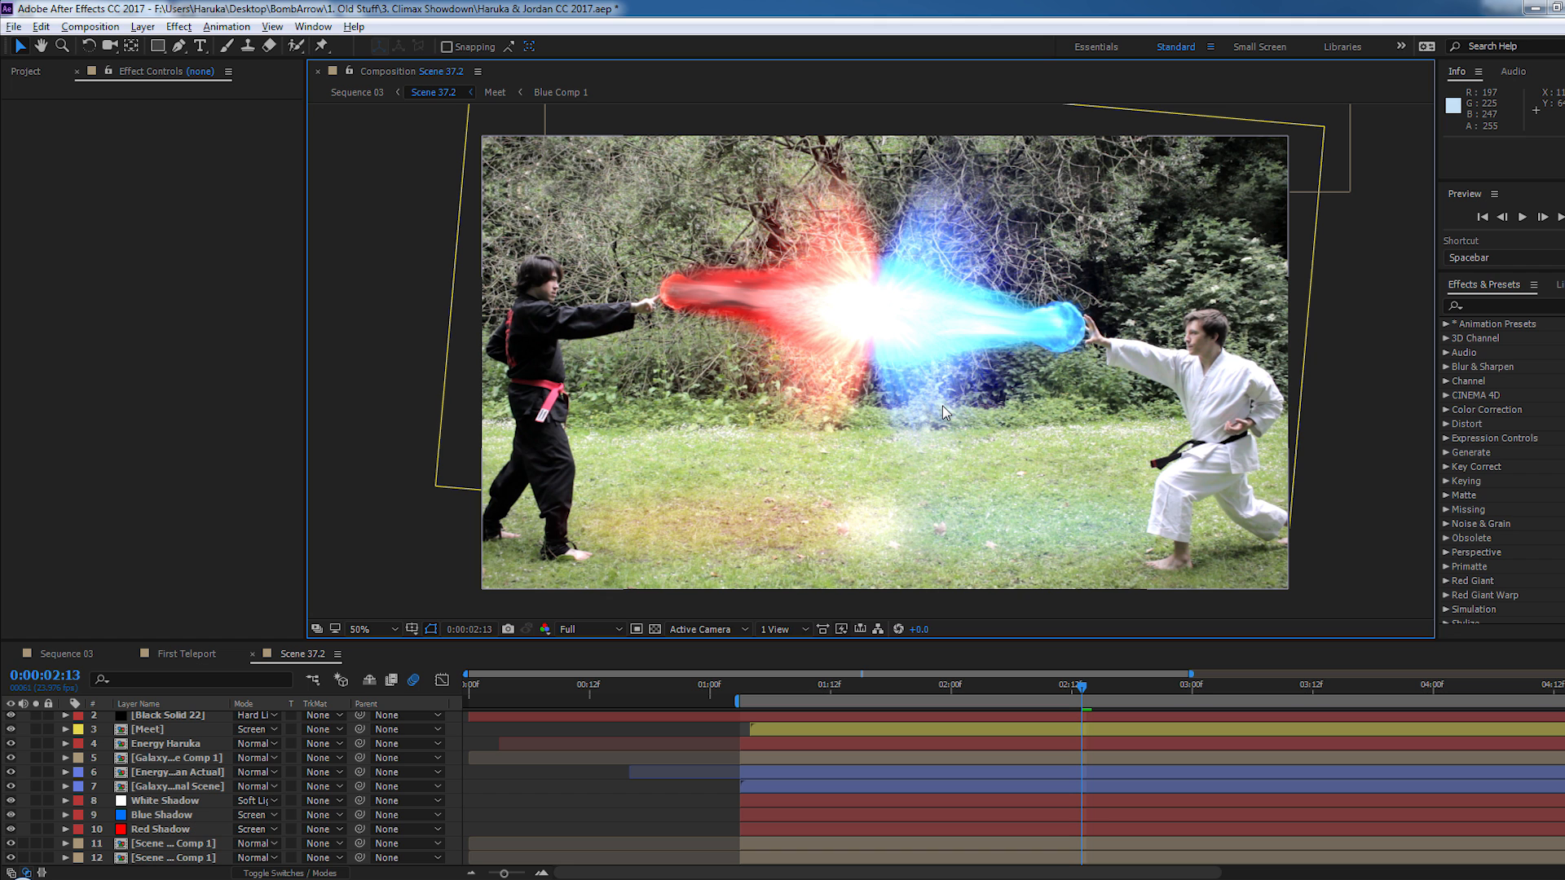
# - Examine the red and blue energy beams and their collision point in Scene 37.2 at 0:00:02:13
pyautogui.moveTo(942, 406); pyautogui.dragTo(943, 422)
pyautogui.scroll(1, 923, 375)
pyautogui.moveTo(921, 371); pyautogui.dragTo(907, 451)
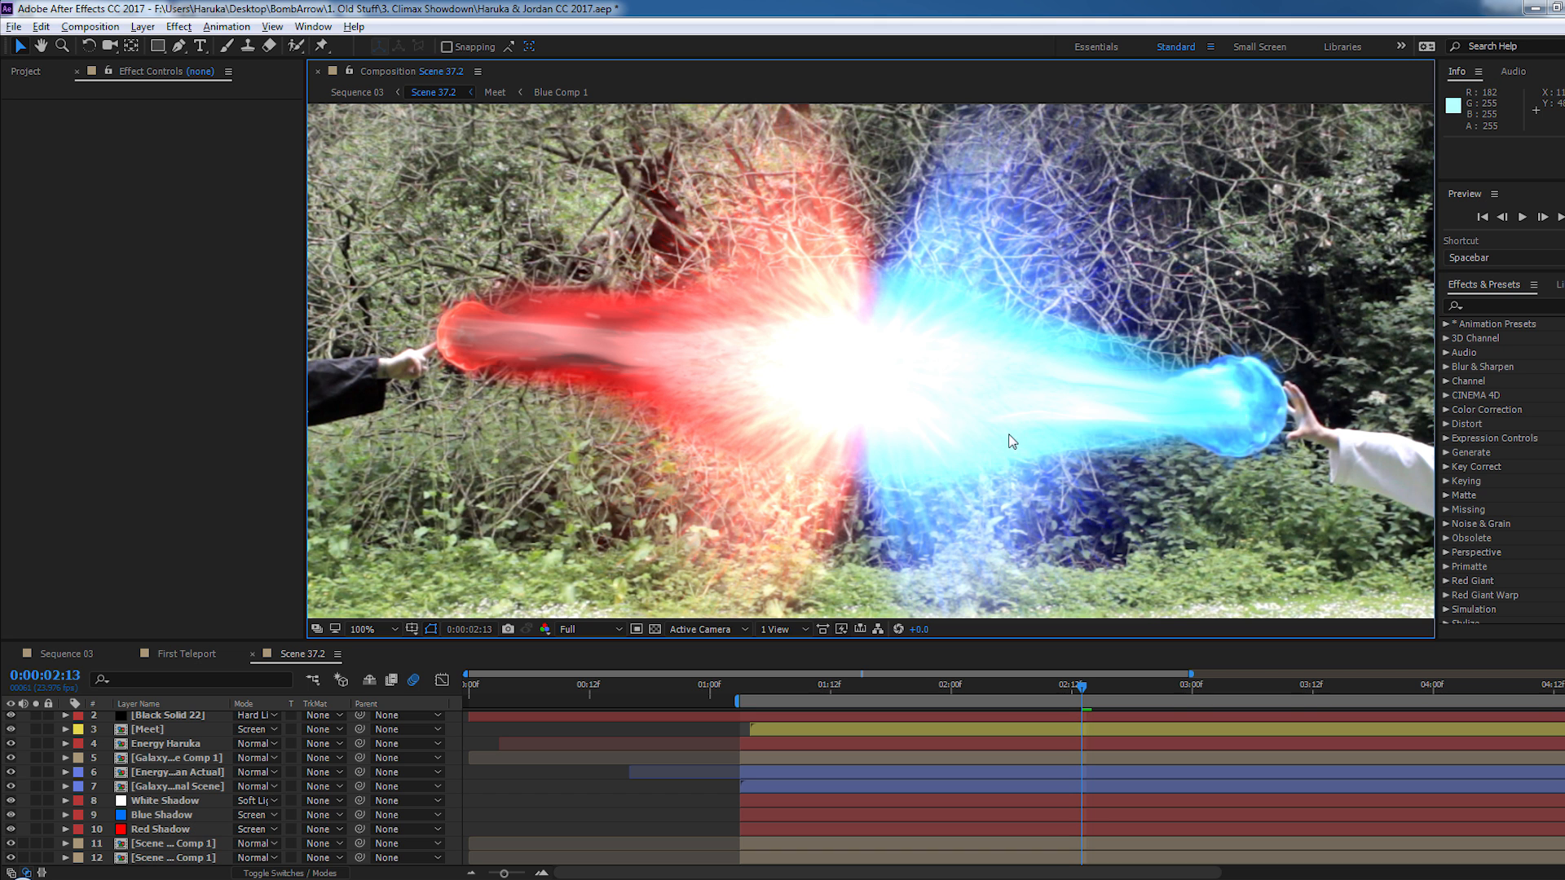
pyautogui.scroll(-2, 946, 447)
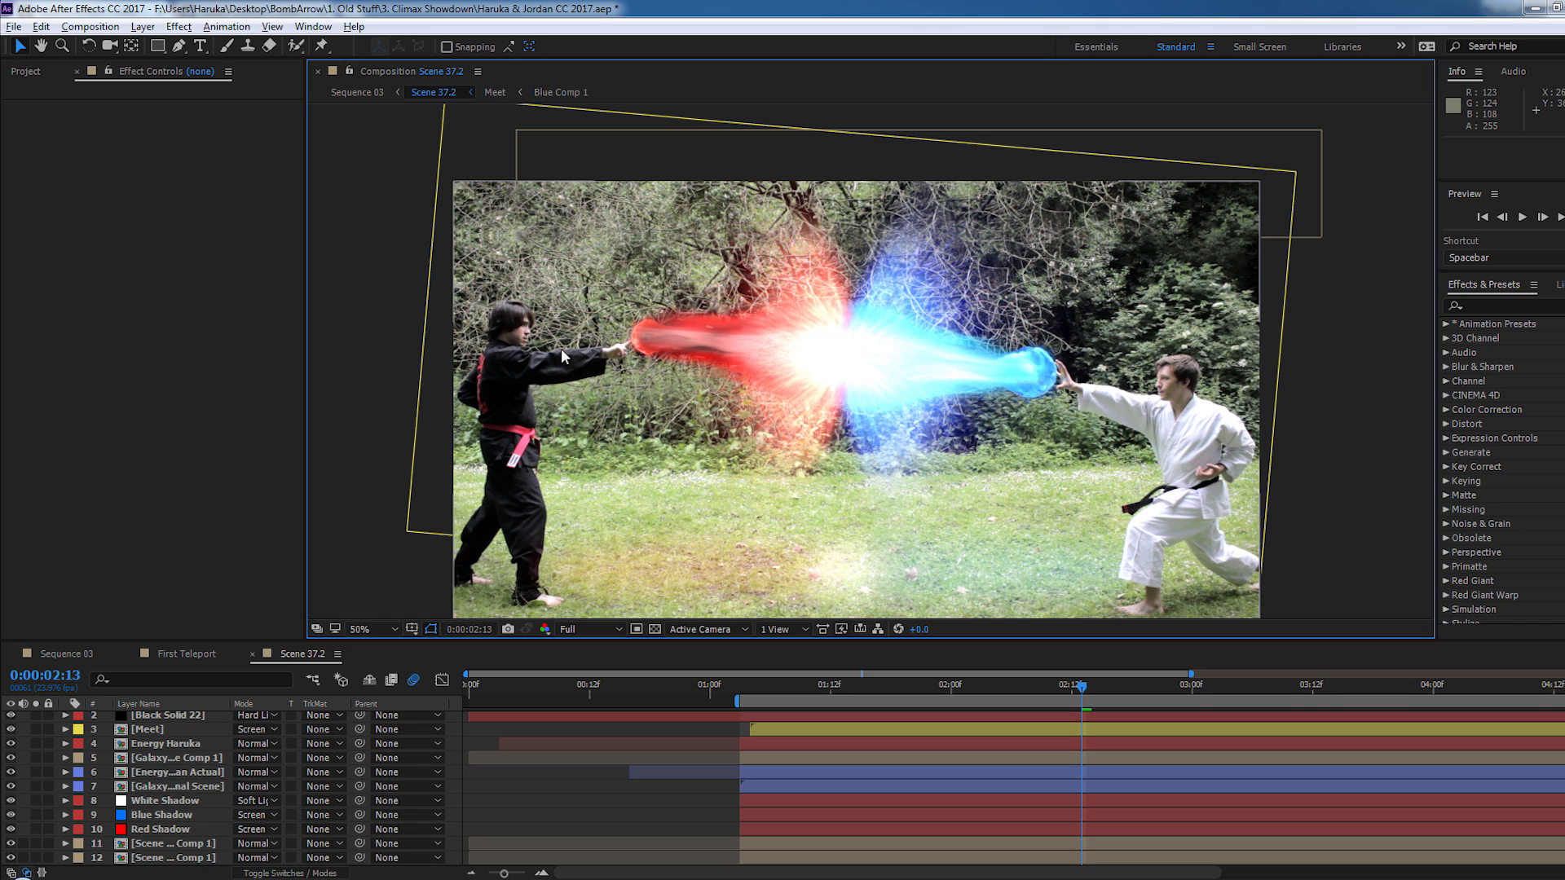
pyautogui.moveTo(561, 349); pyautogui.dragTo(547, 302)
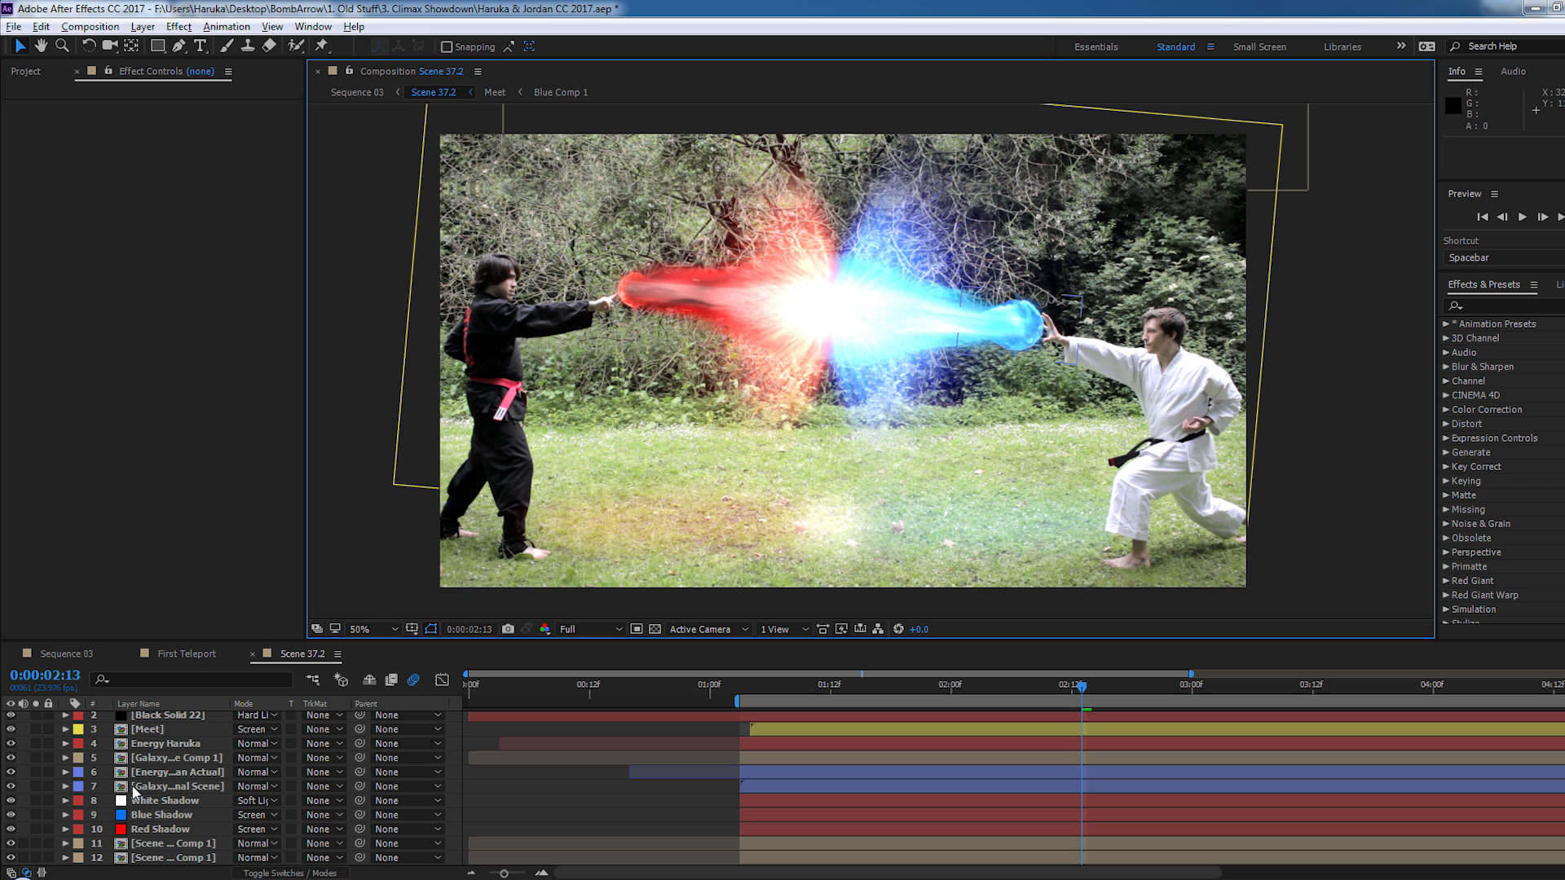
# - Solo the two Scene 37.2 background precomps, layers 11 and 12, and inspect the extended trees between the fighters
pyautogui.moveTo(36, 857); pyautogui.dragTo(36, 844)
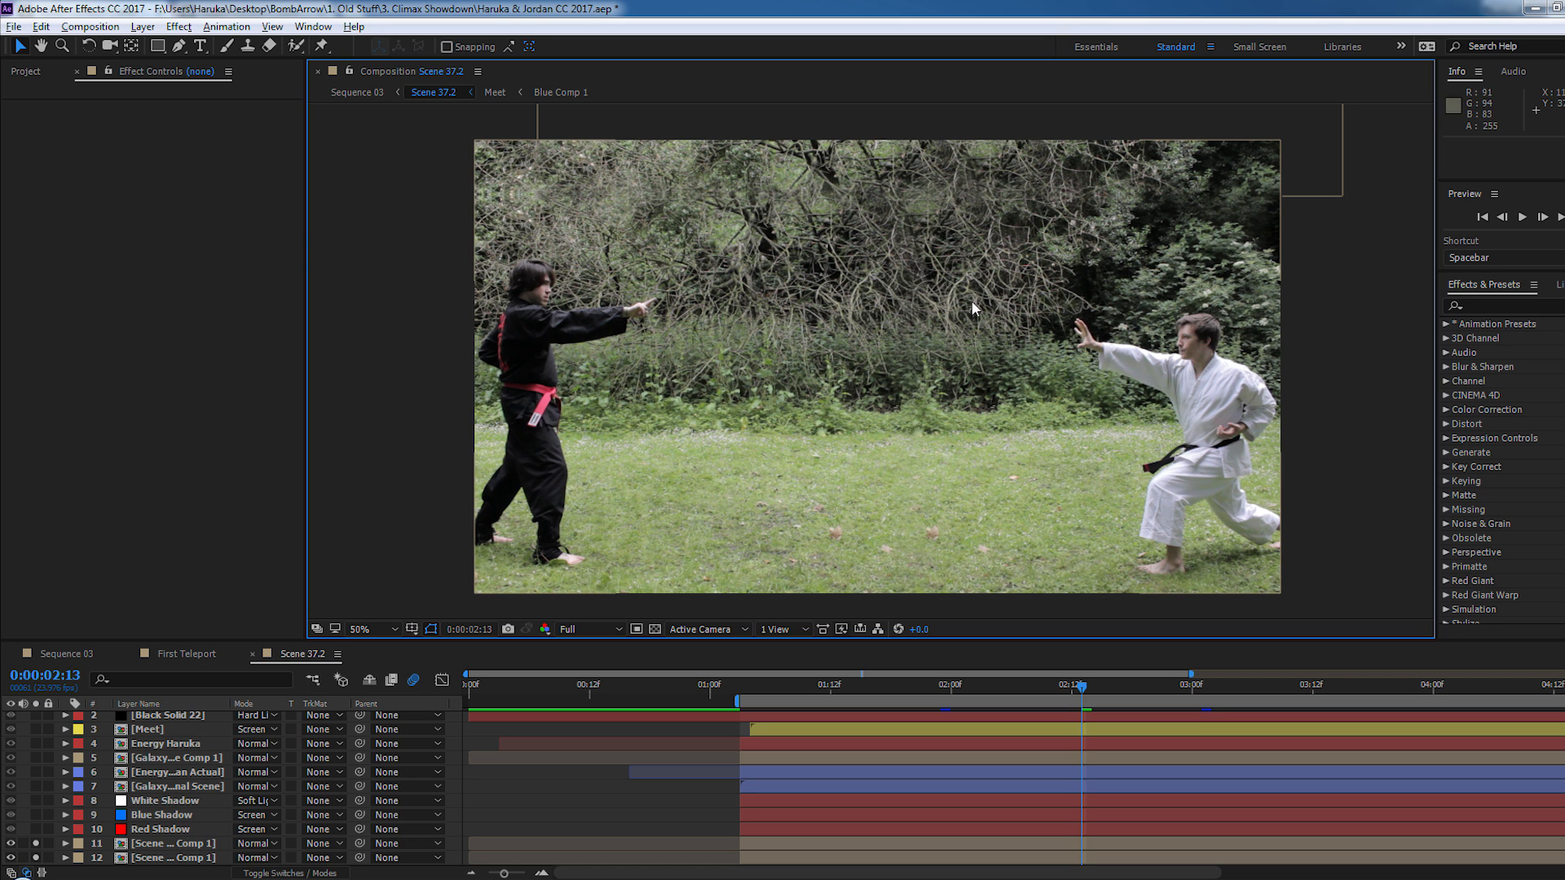
pyautogui.scroll(1, 787, 349)
pyautogui.moveTo(712, 130); pyautogui.dragTo(749, 414)
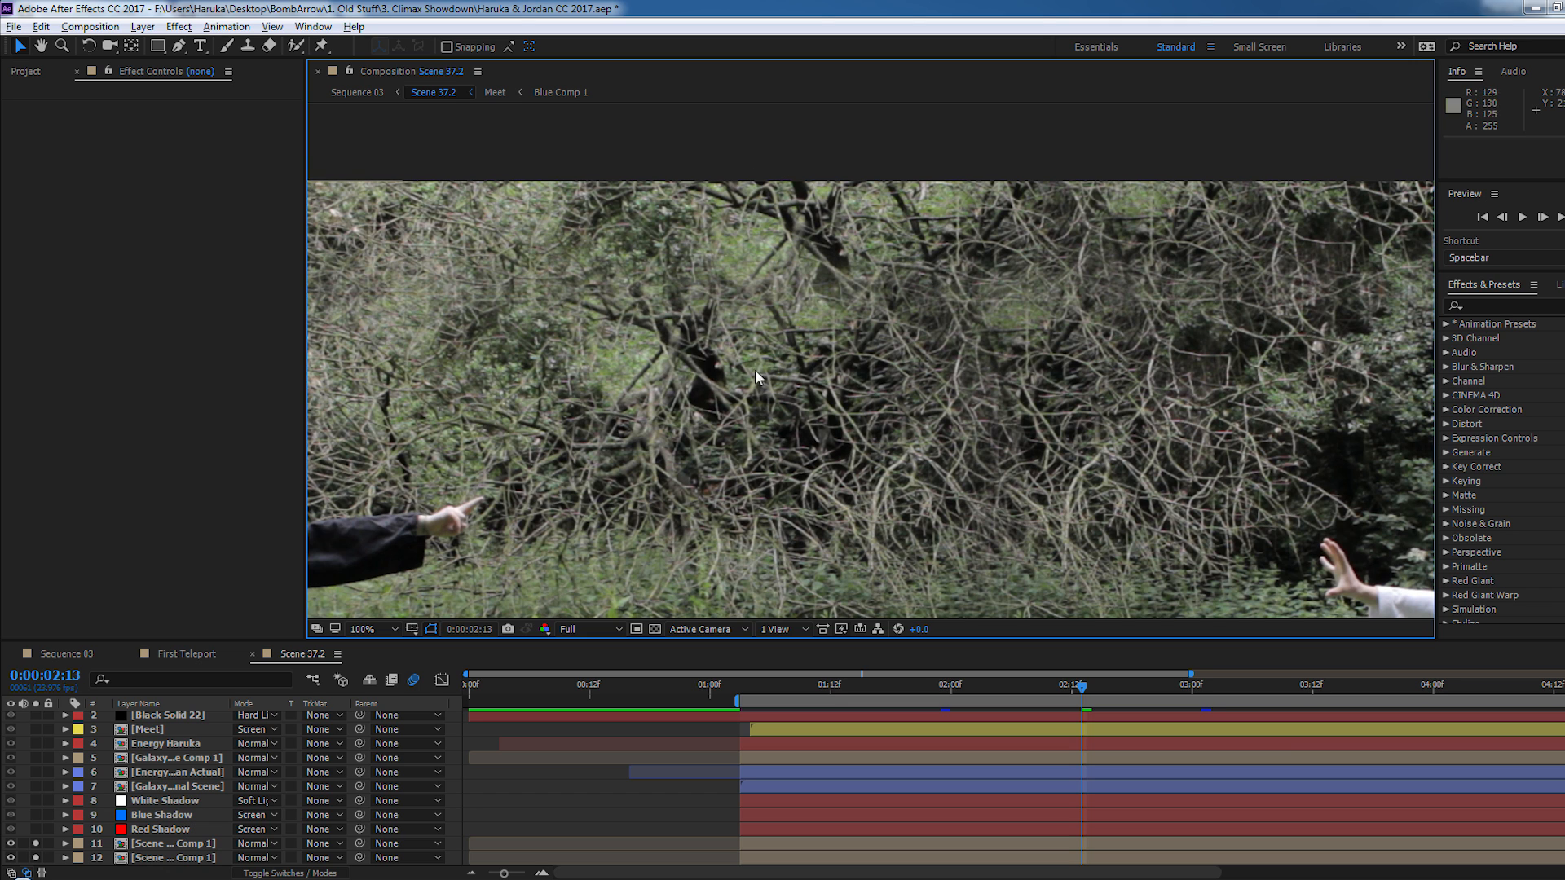
pyautogui.moveTo(950, 290); pyautogui.dragTo(617, 258)
pyautogui.moveTo(668, 310); pyautogui.dragTo(650, 304)
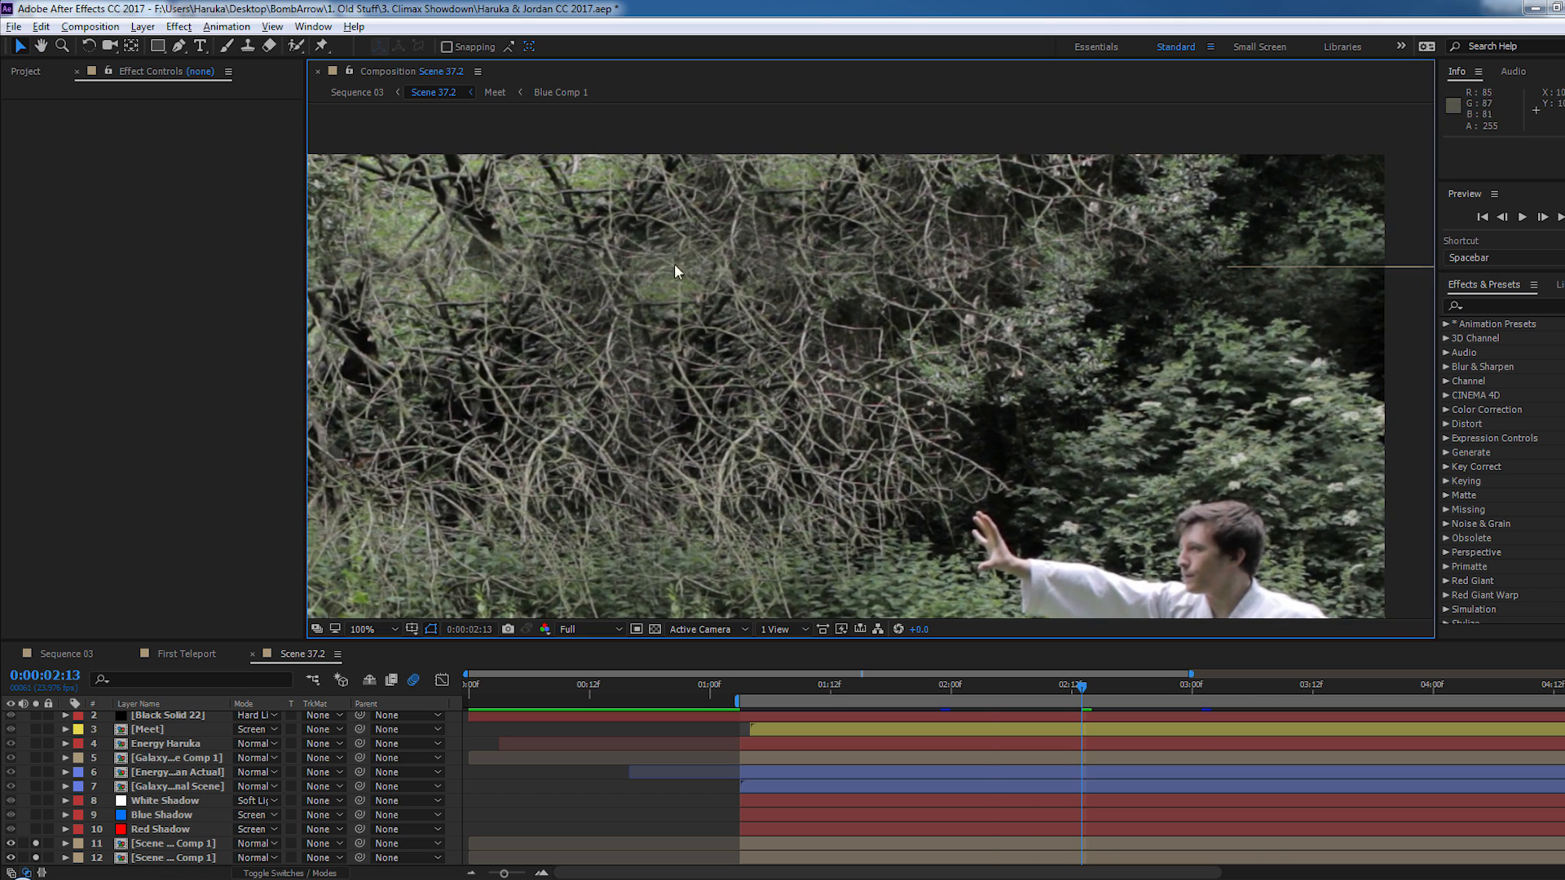
pyautogui.moveTo(696, 375); pyautogui.dragTo(977, 270)
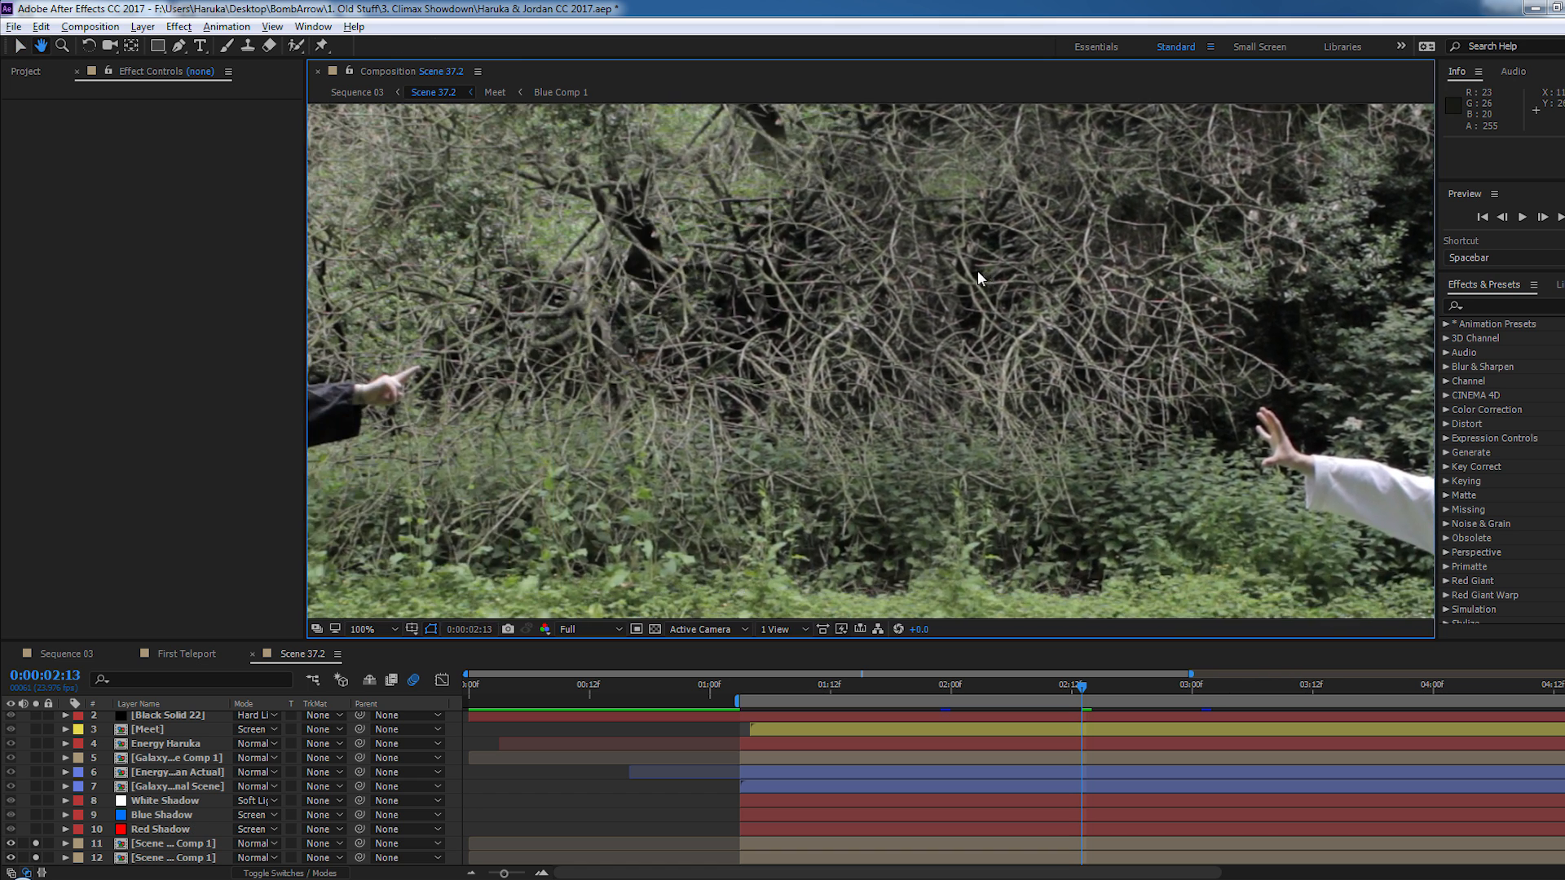
pyautogui.scroll(-2, 916, 310)
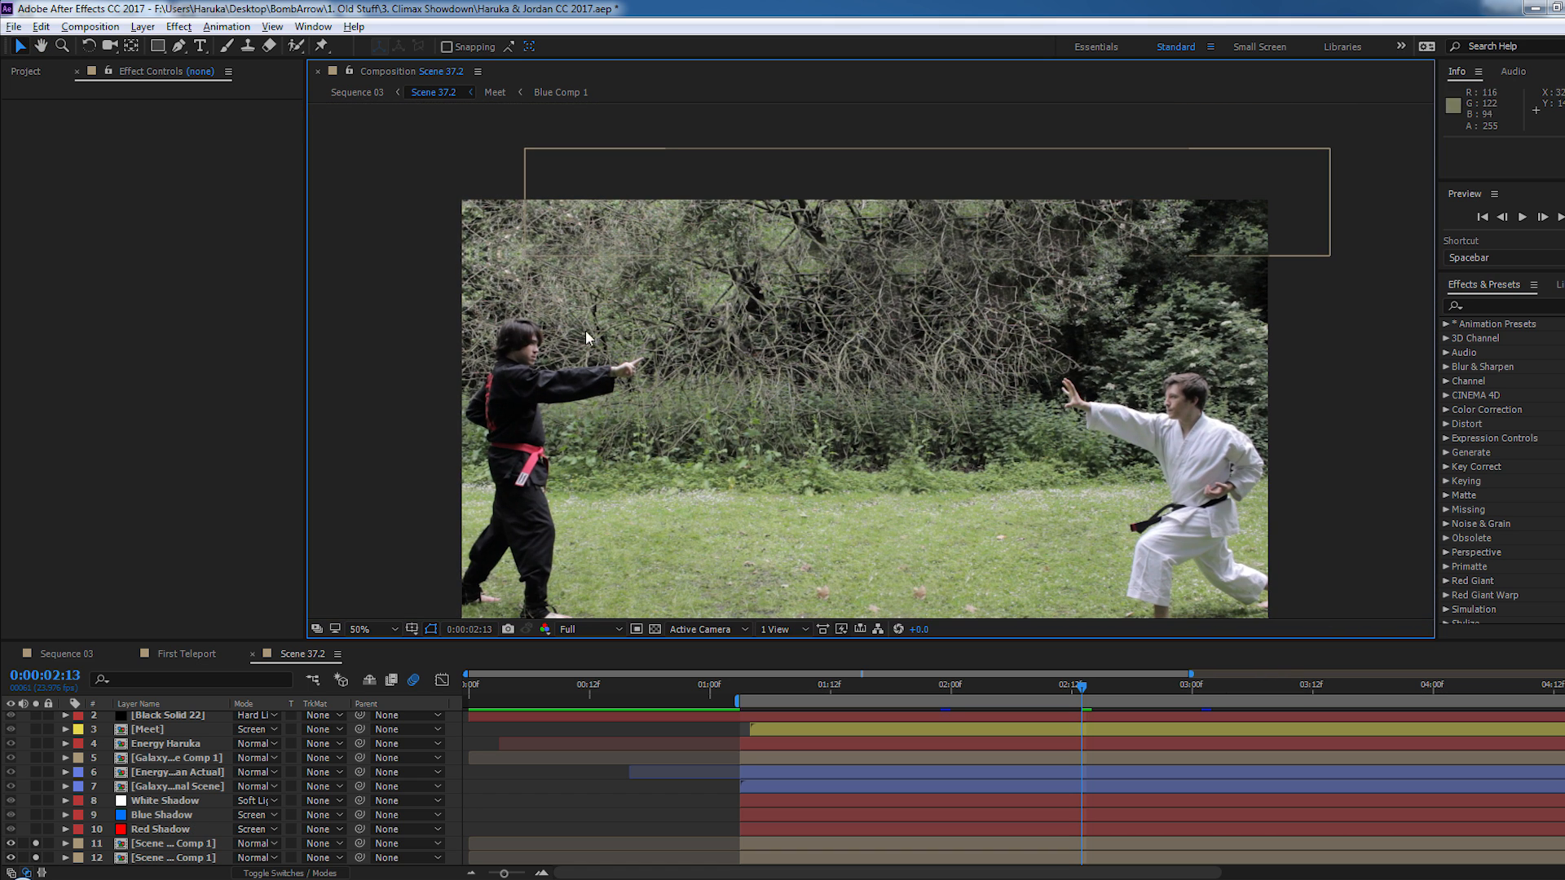
# - Open the Scene 37.2 Comp 1 precomp and turn off Motion Tile on its upper Scene 37.2 layer
pyautogui.doubleClick(159, 858)
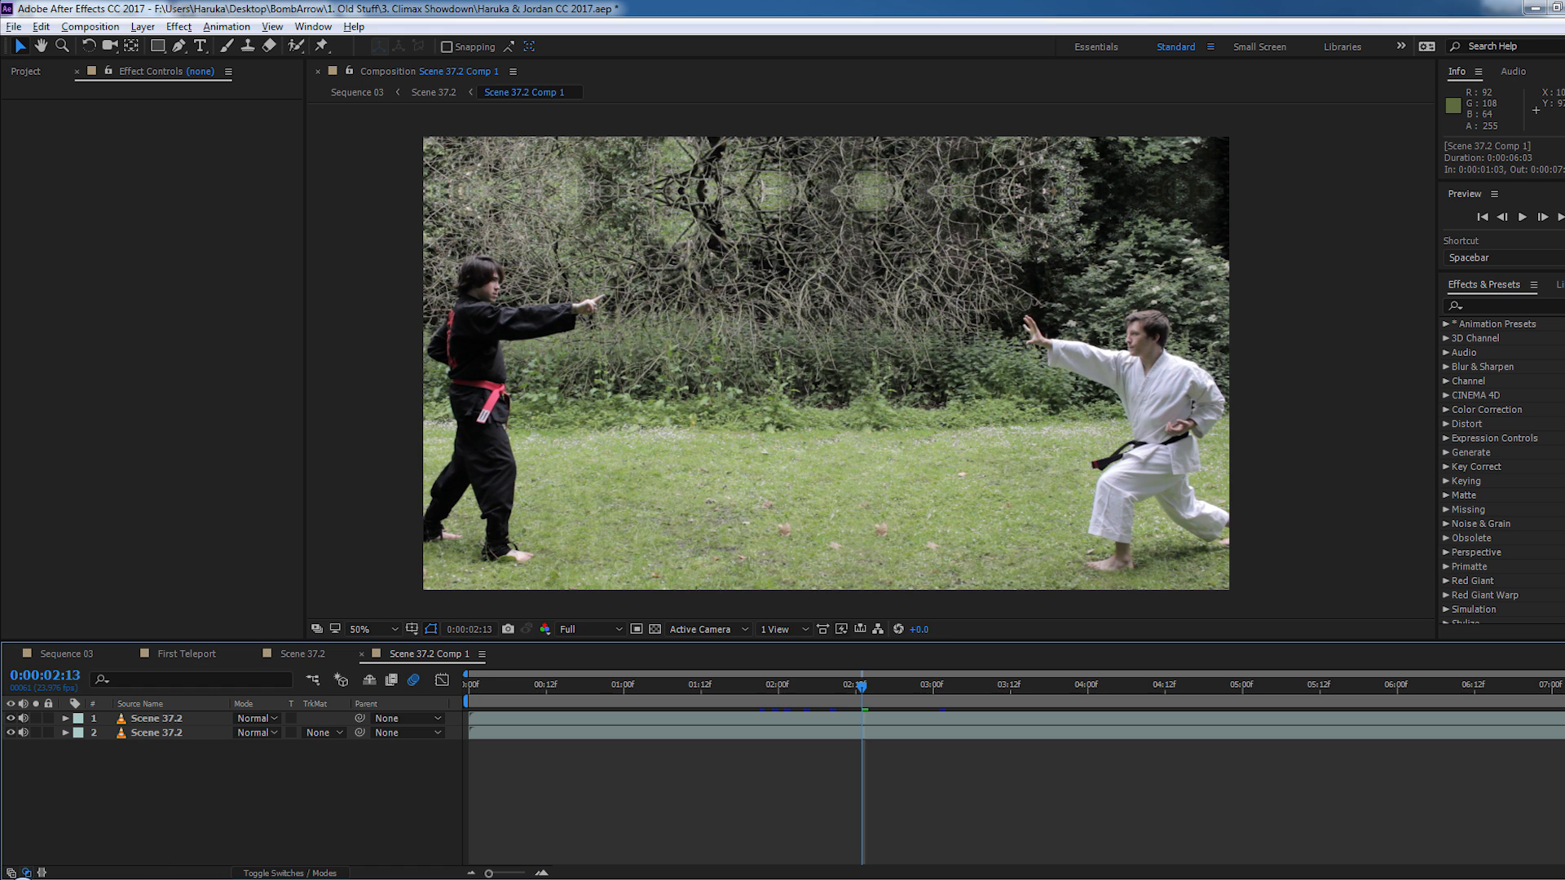
pyautogui.click(173, 722)
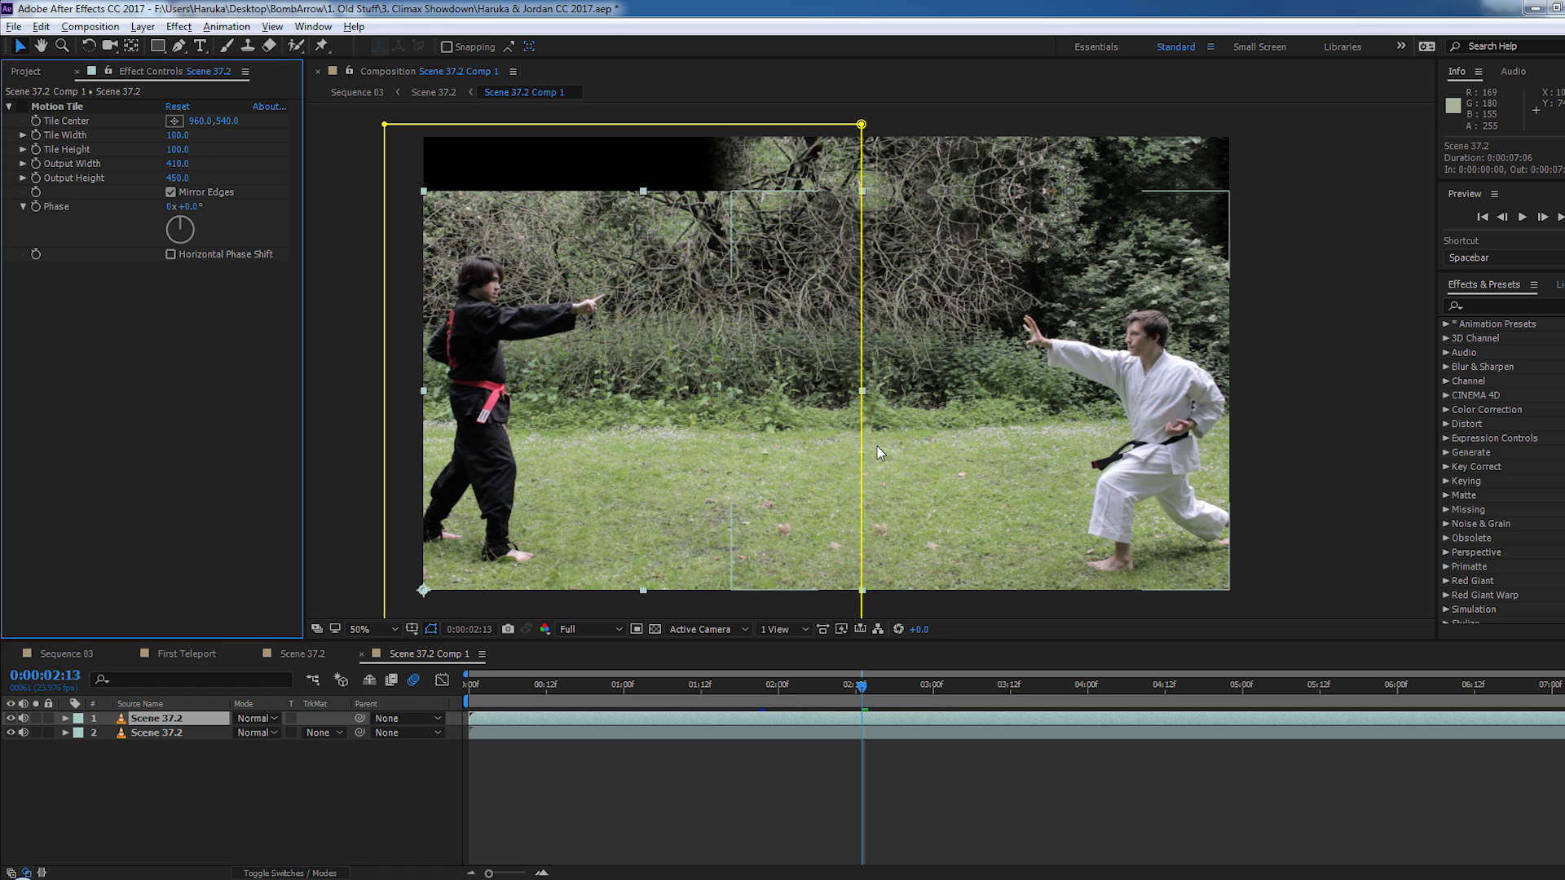
# - Try stretching the mask of the upper Scene 37.2 layer across to the fighter in white
pyautogui.moveTo(861, 124); pyautogui.dragTo(1161, 128)
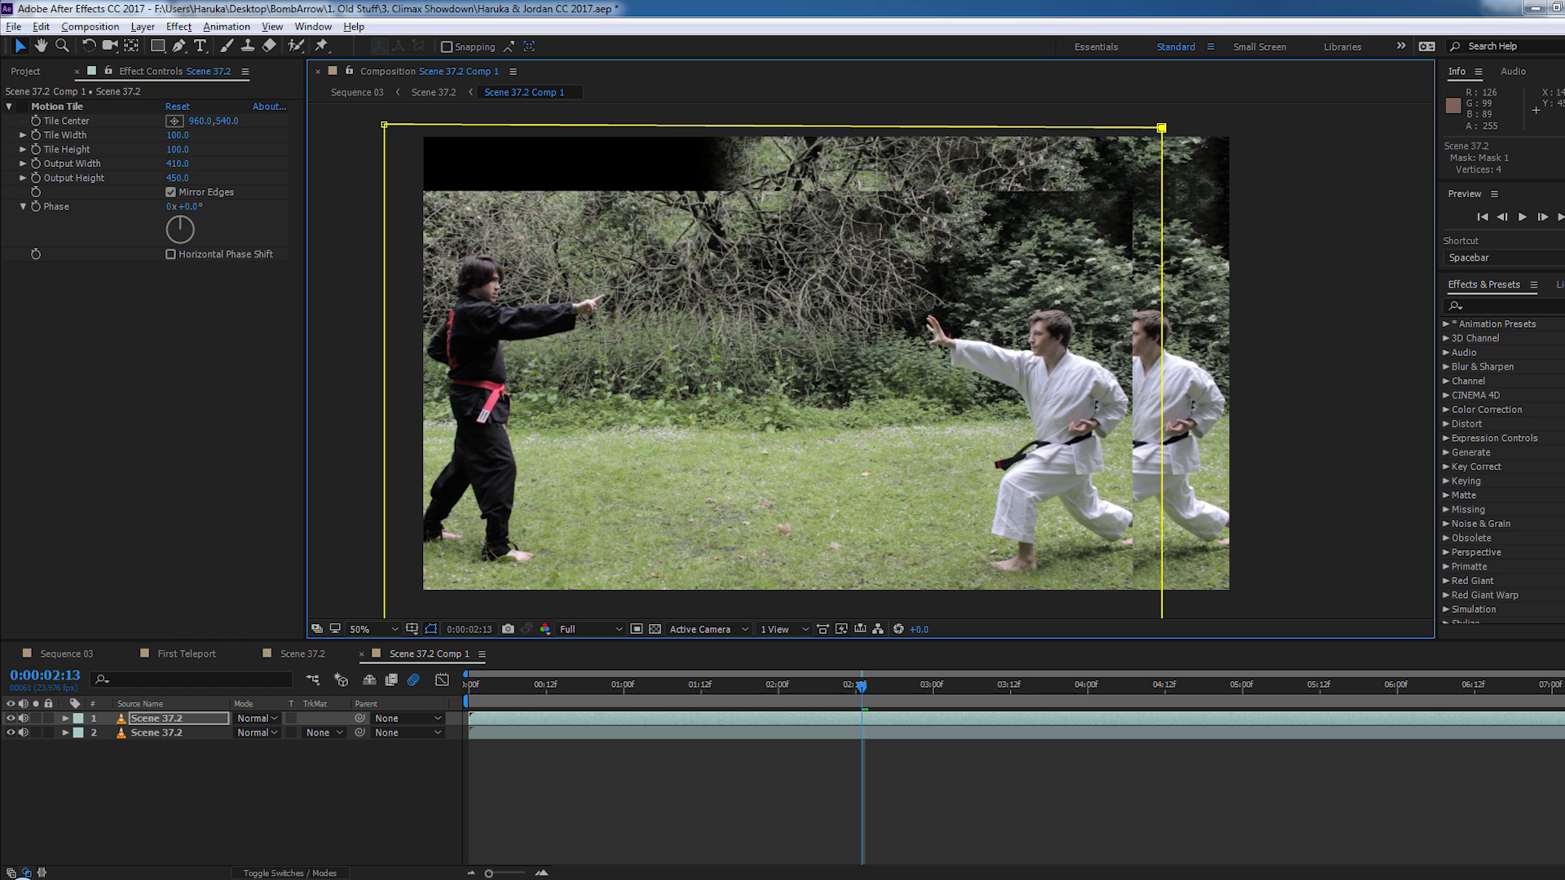
pyautogui.click(1079, 766)
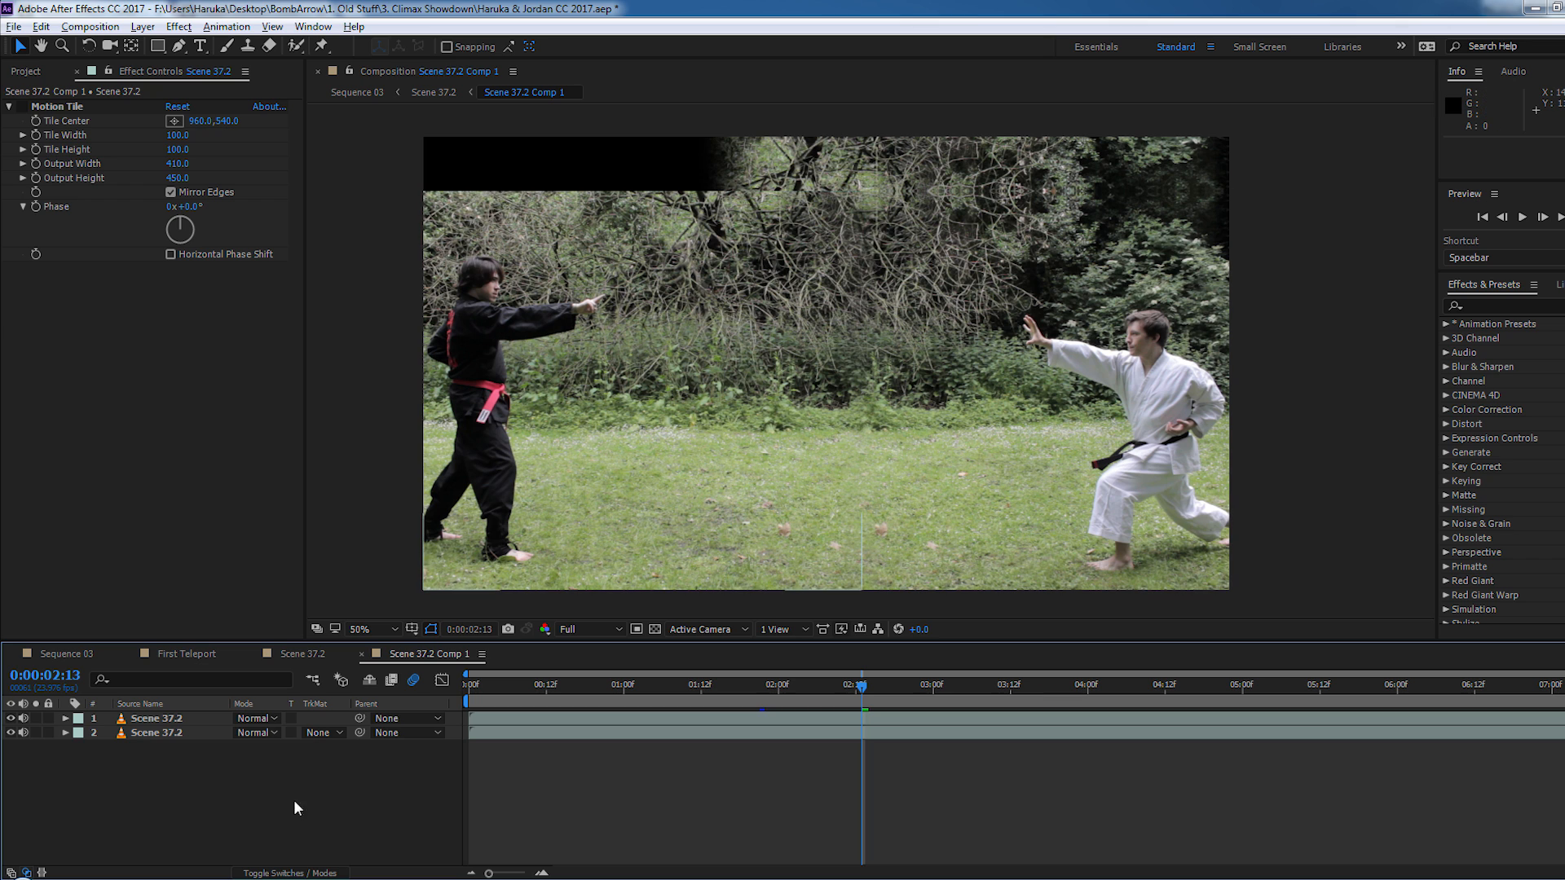
# - Compare the masks of the two Scene 37.2 layers, hiding and re-showing the lower one to check the feathered edge
pyautogui.click(157, 722)
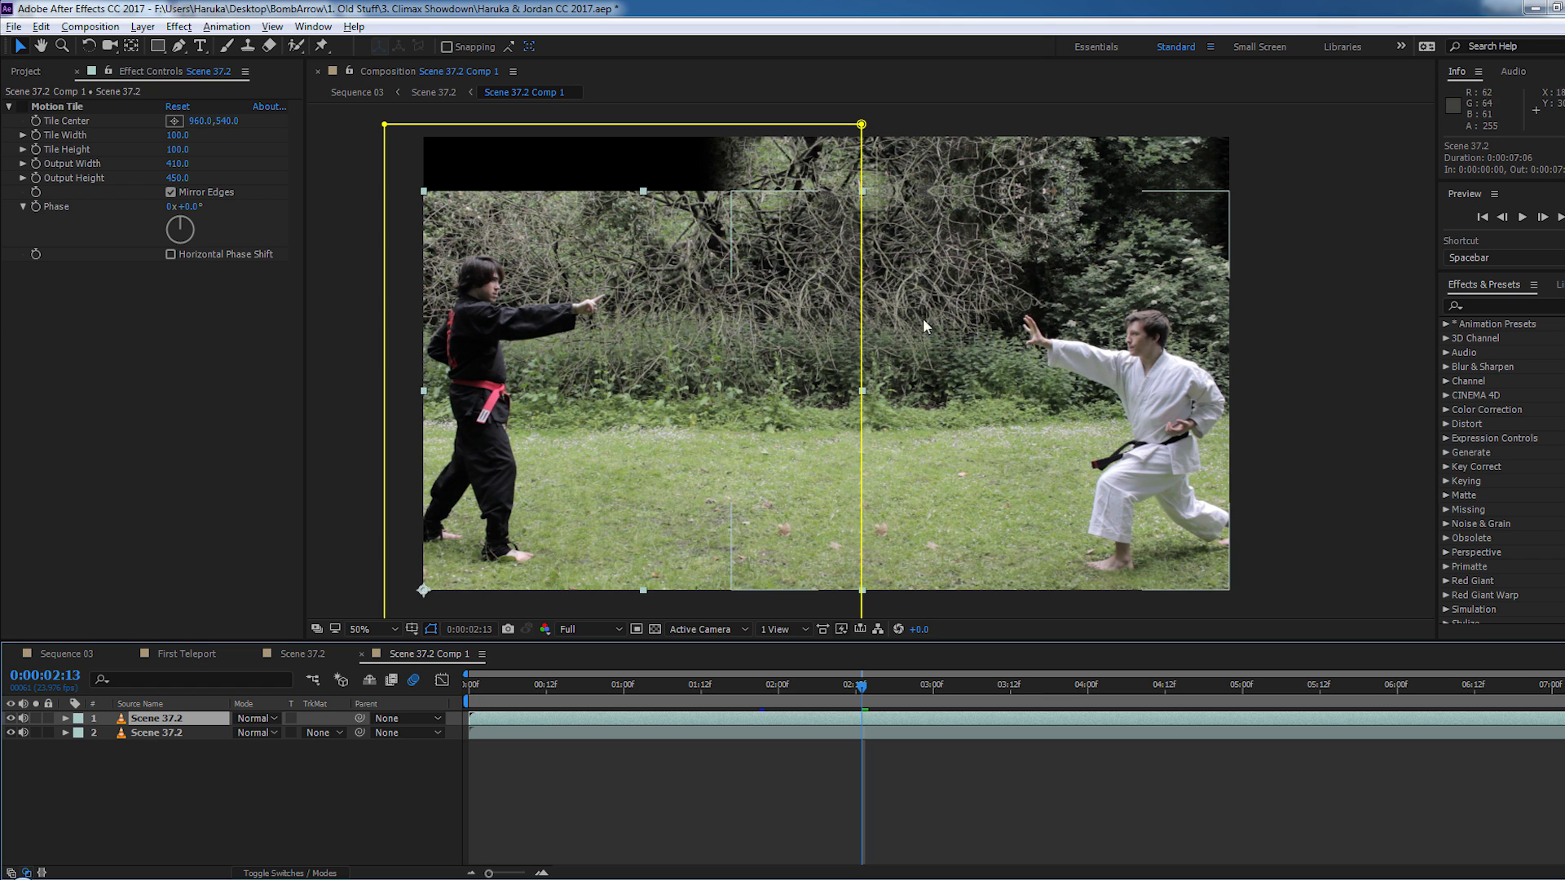
pyautogui.click(173, 731)
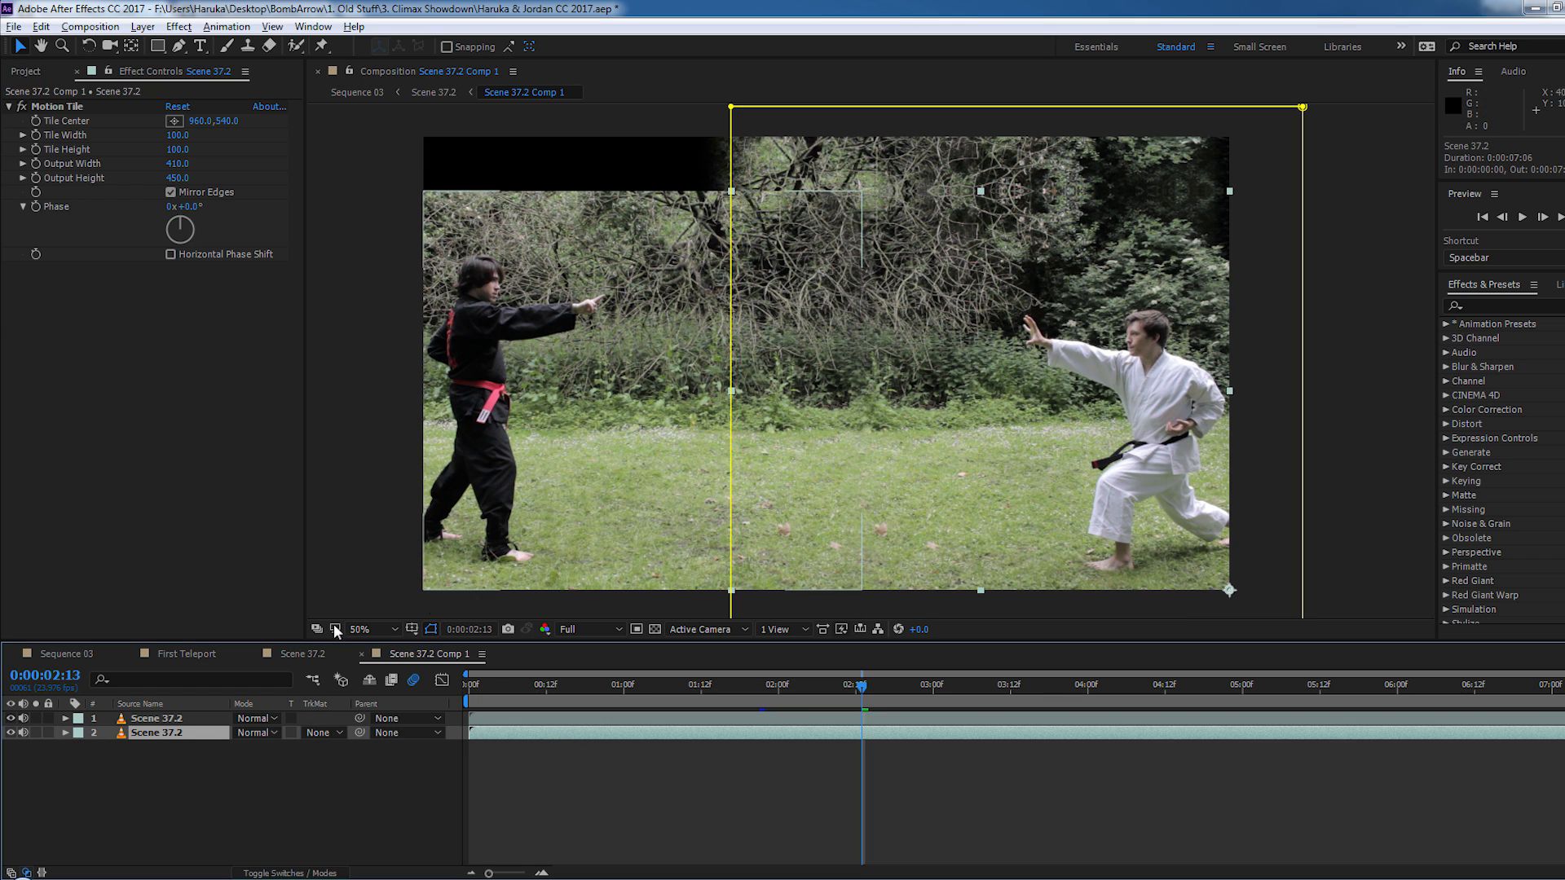
pyautogui.click(155, 720)
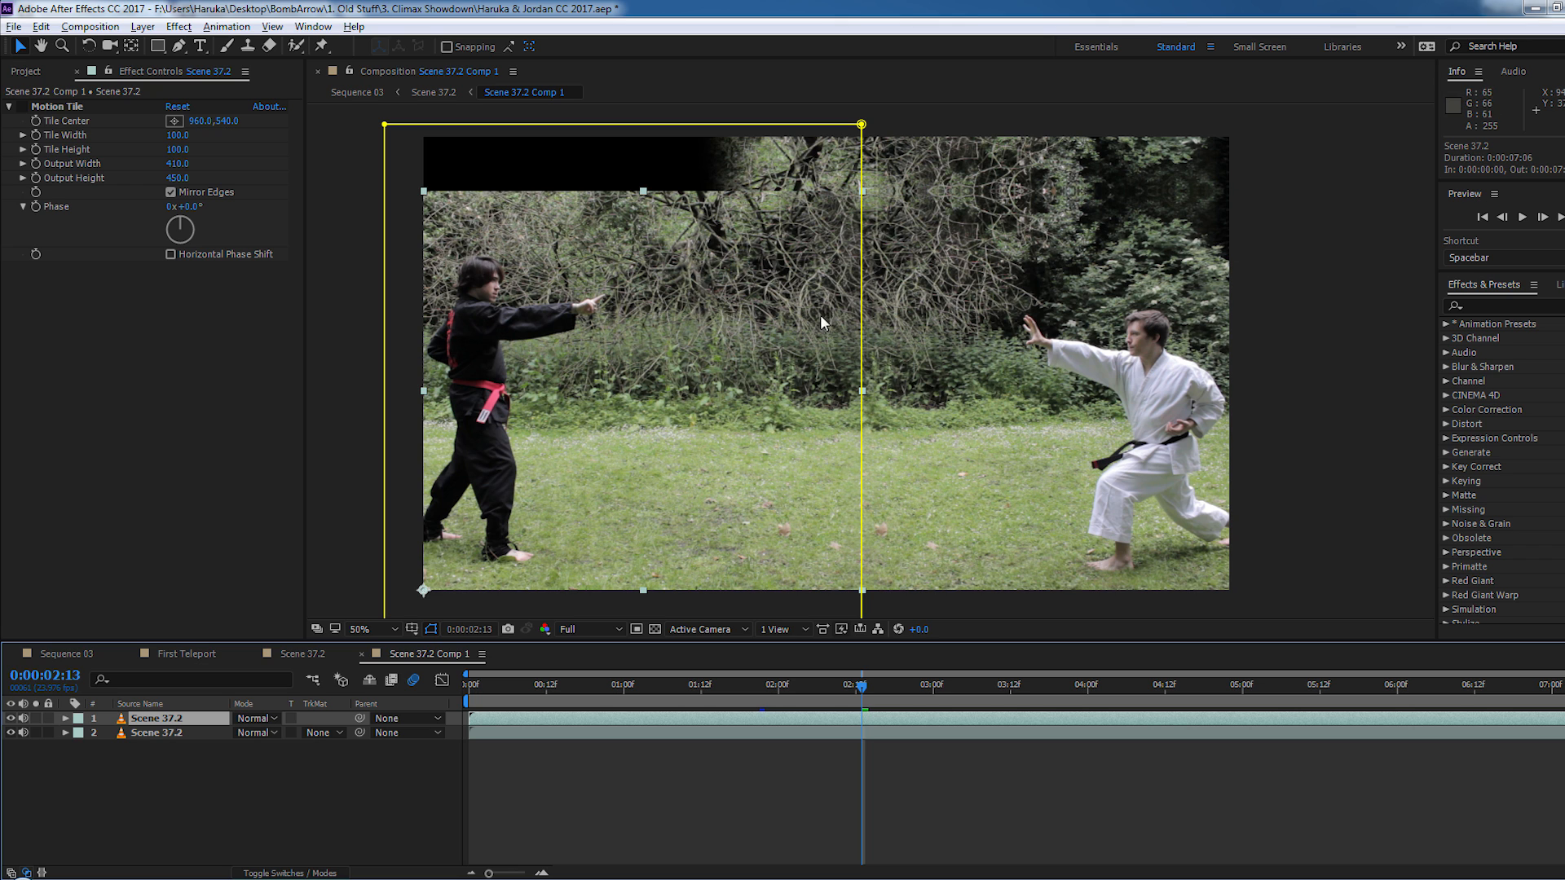
pyautogui.click(10, 733)
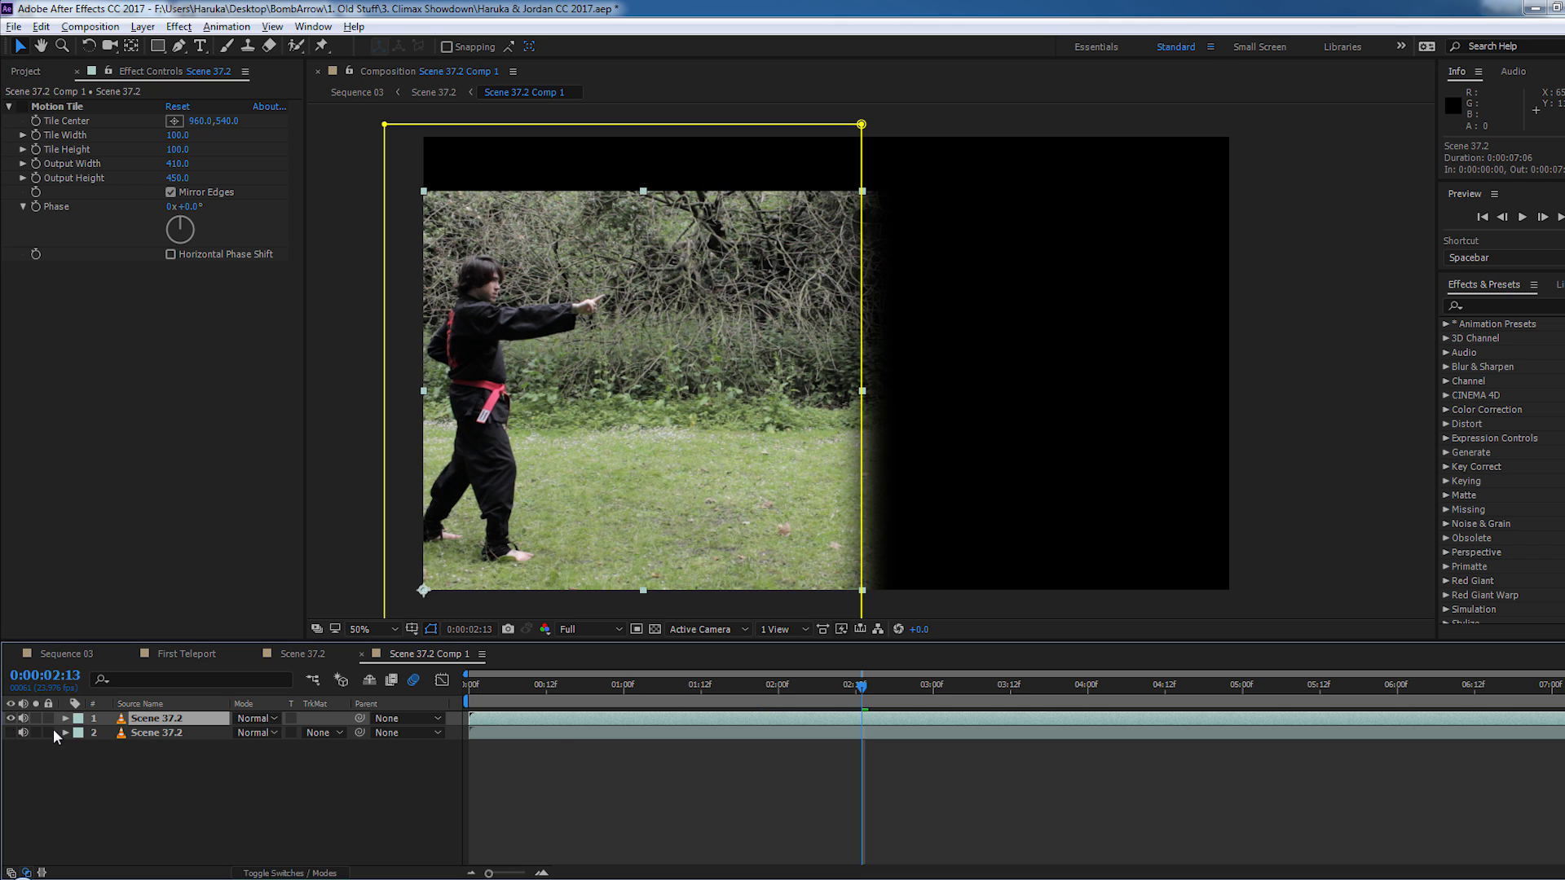
pyautogui.scroll(2, 864, 465)
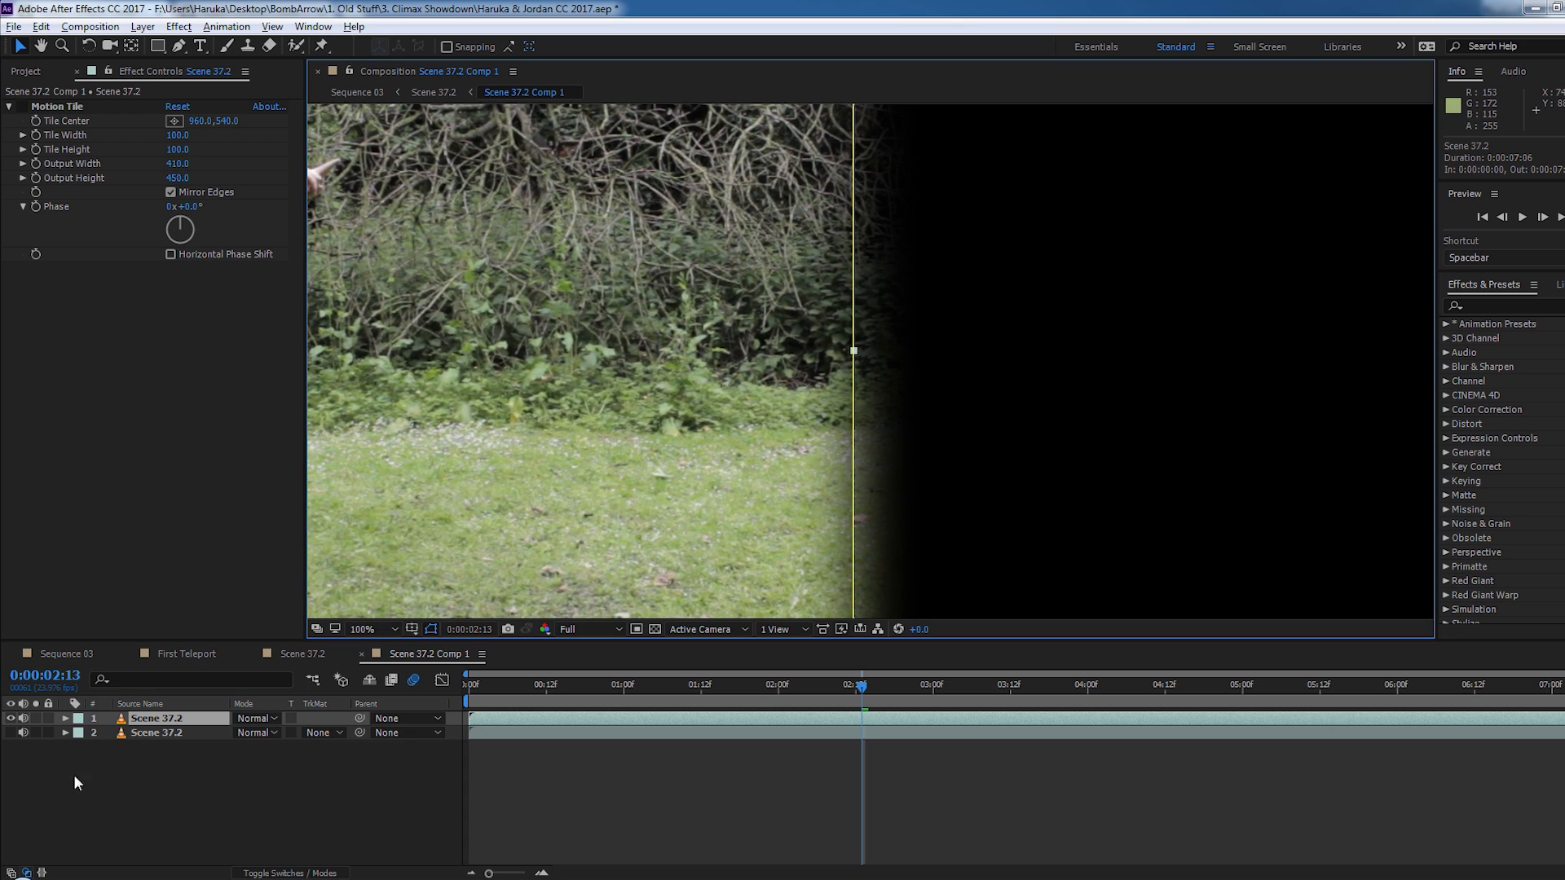
pyautogui.click(11, 733)
# - Select the lower Scene 37.2 layer and inspect how the grass and branches blend across the seam between the two halves
pyautogui.click(895, 472)
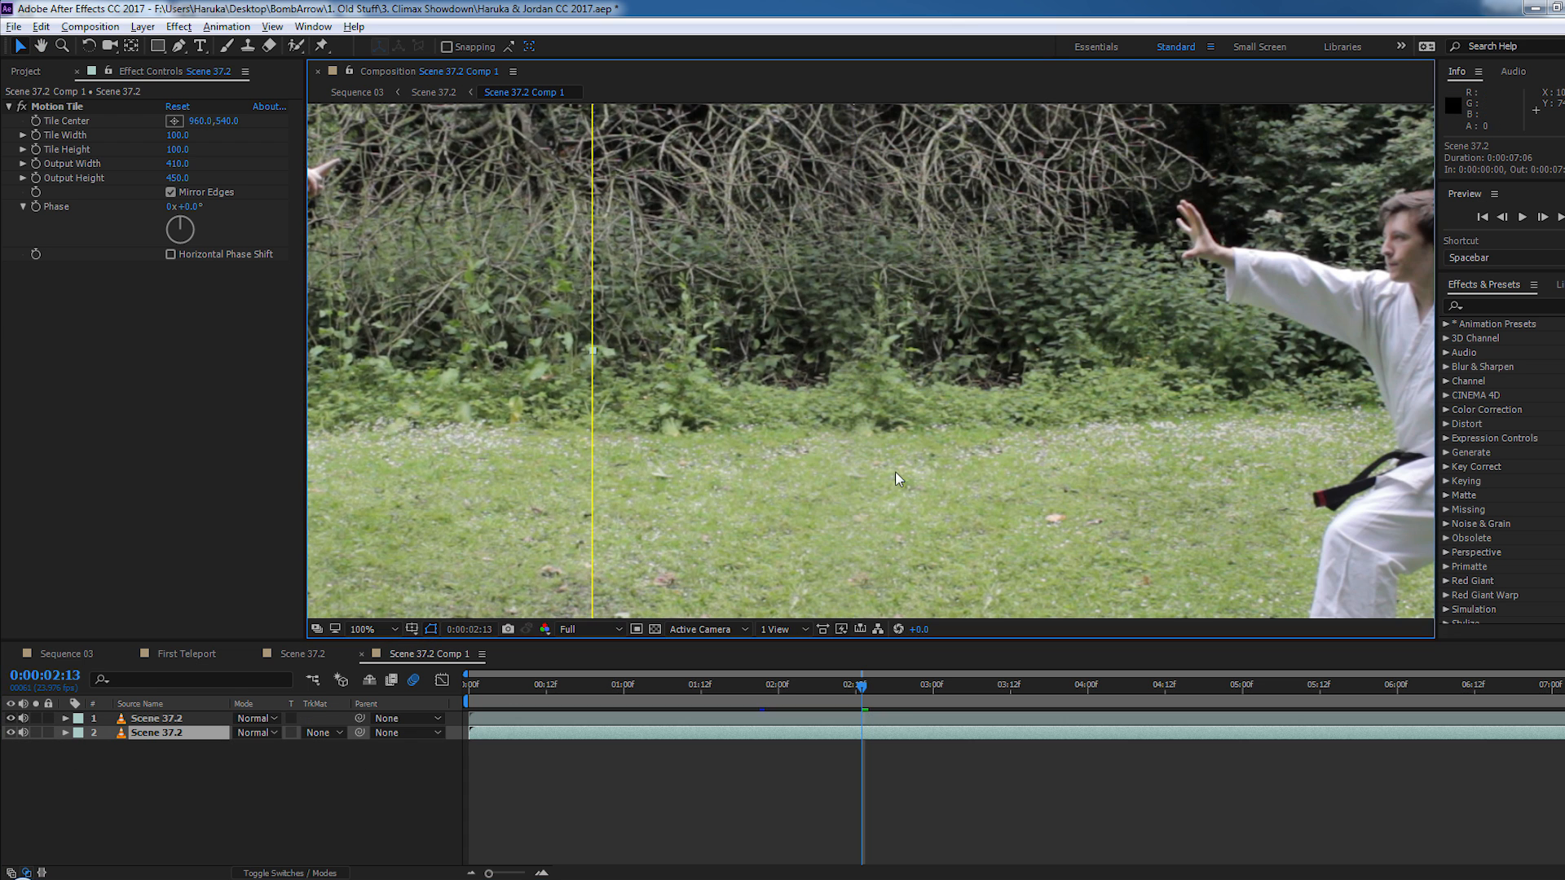
pyautogui.moveTo(905, 549); pyautogui.dragTo(882, 436)
pyautogui.moveTo(885, 262); pyautogui.dragTo(838, 454)
pyautogui.moveTo(810, 238); pyautogui.dragTo(824, 421)
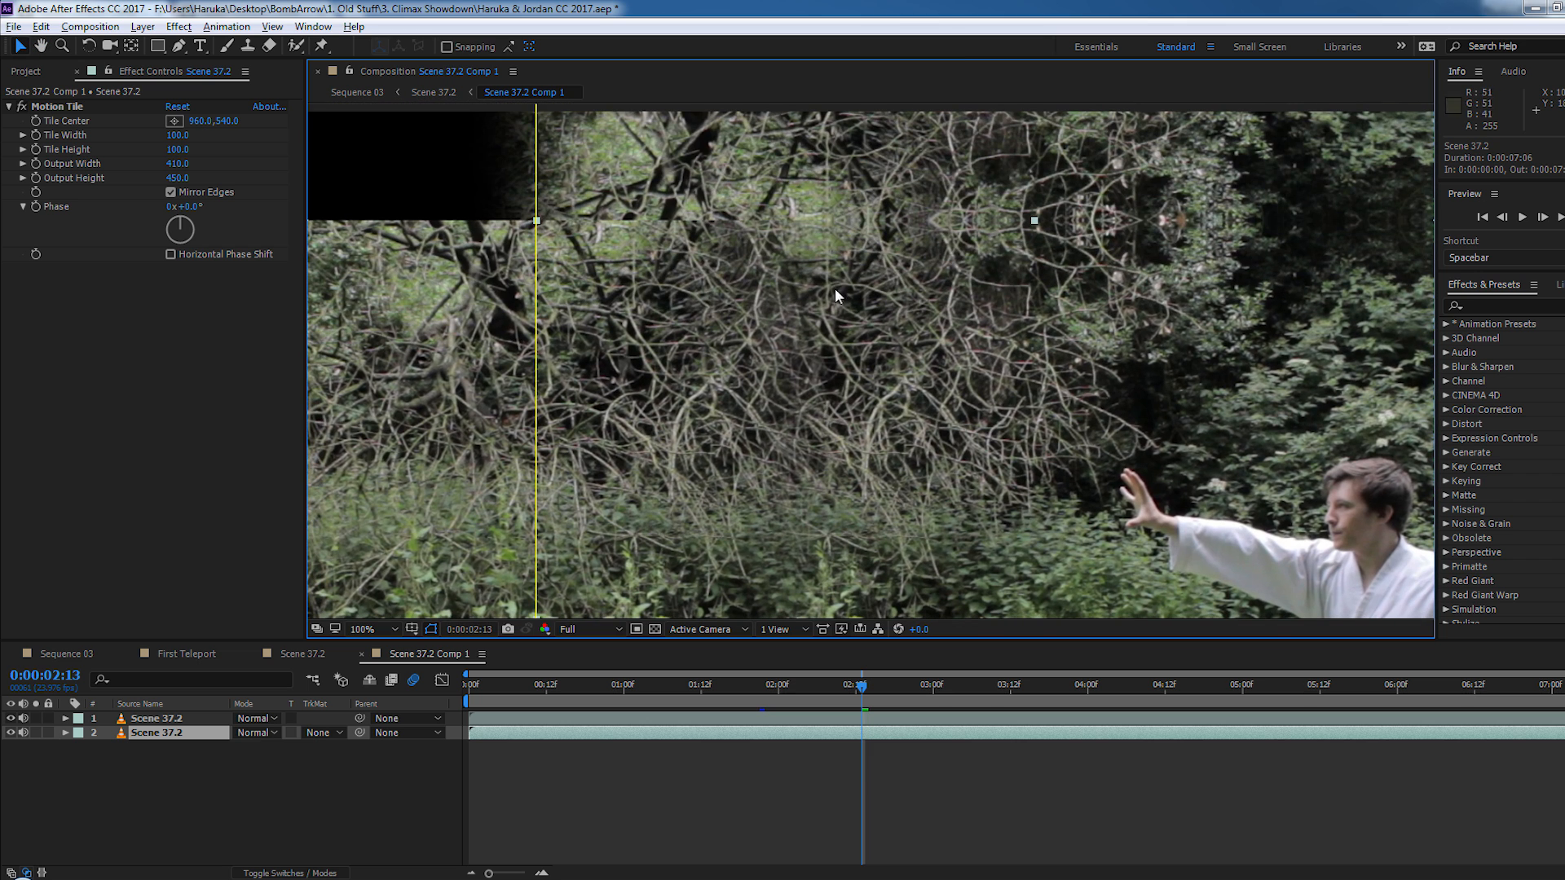
pyautogui.moveTo(831, 499); pyautogui.dragTo(849, 278)
pyautogui.scroll(-1, 851, 279)
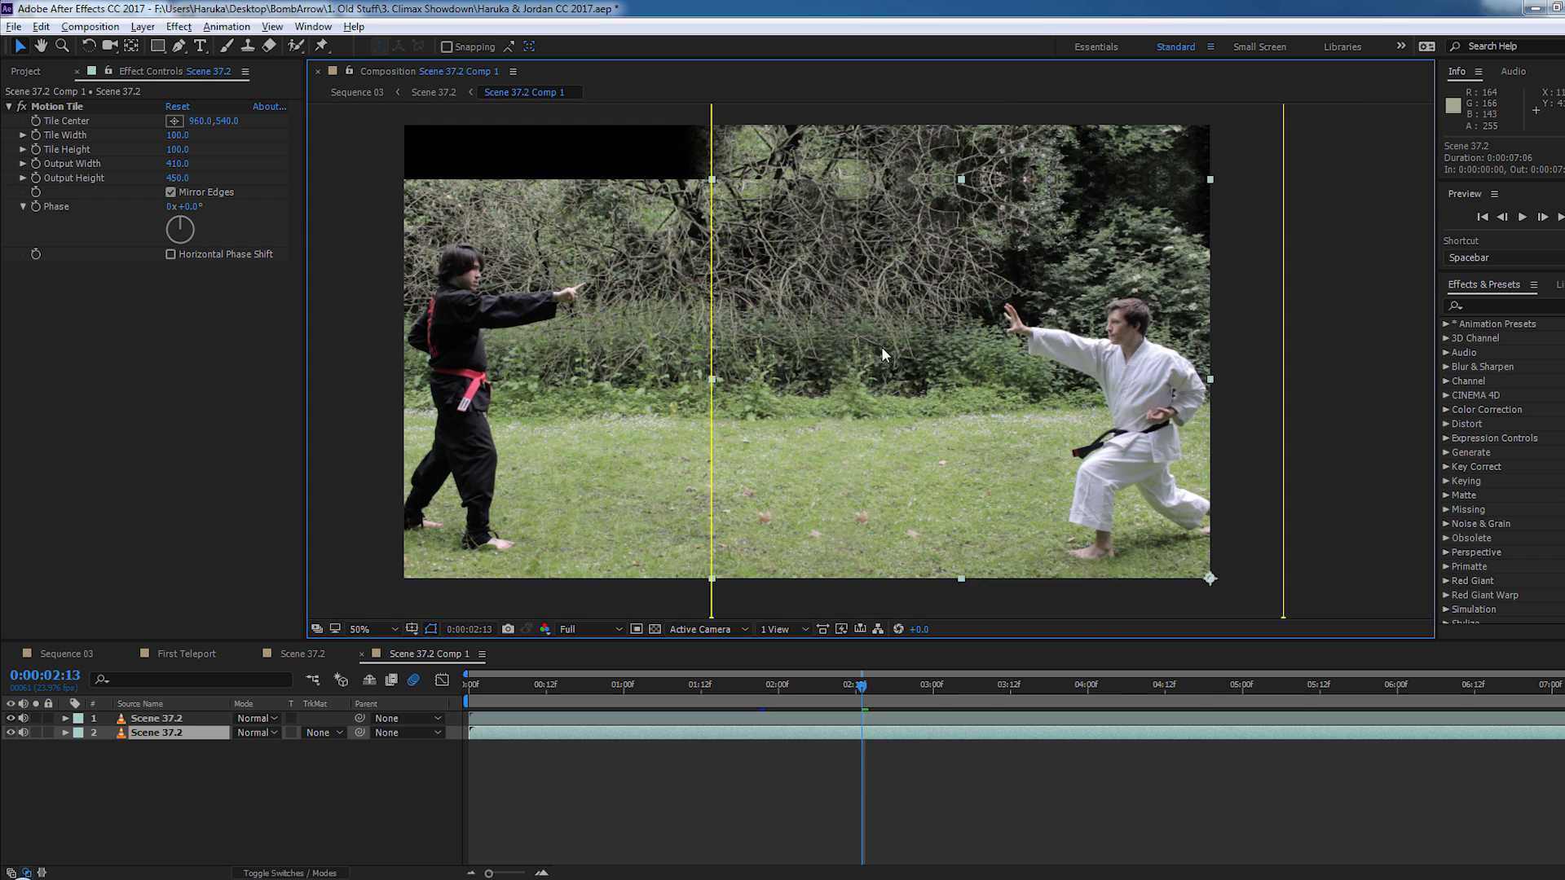
pyautogui.moveTo(882, 346); pyautogui.dragTo(892, 350)
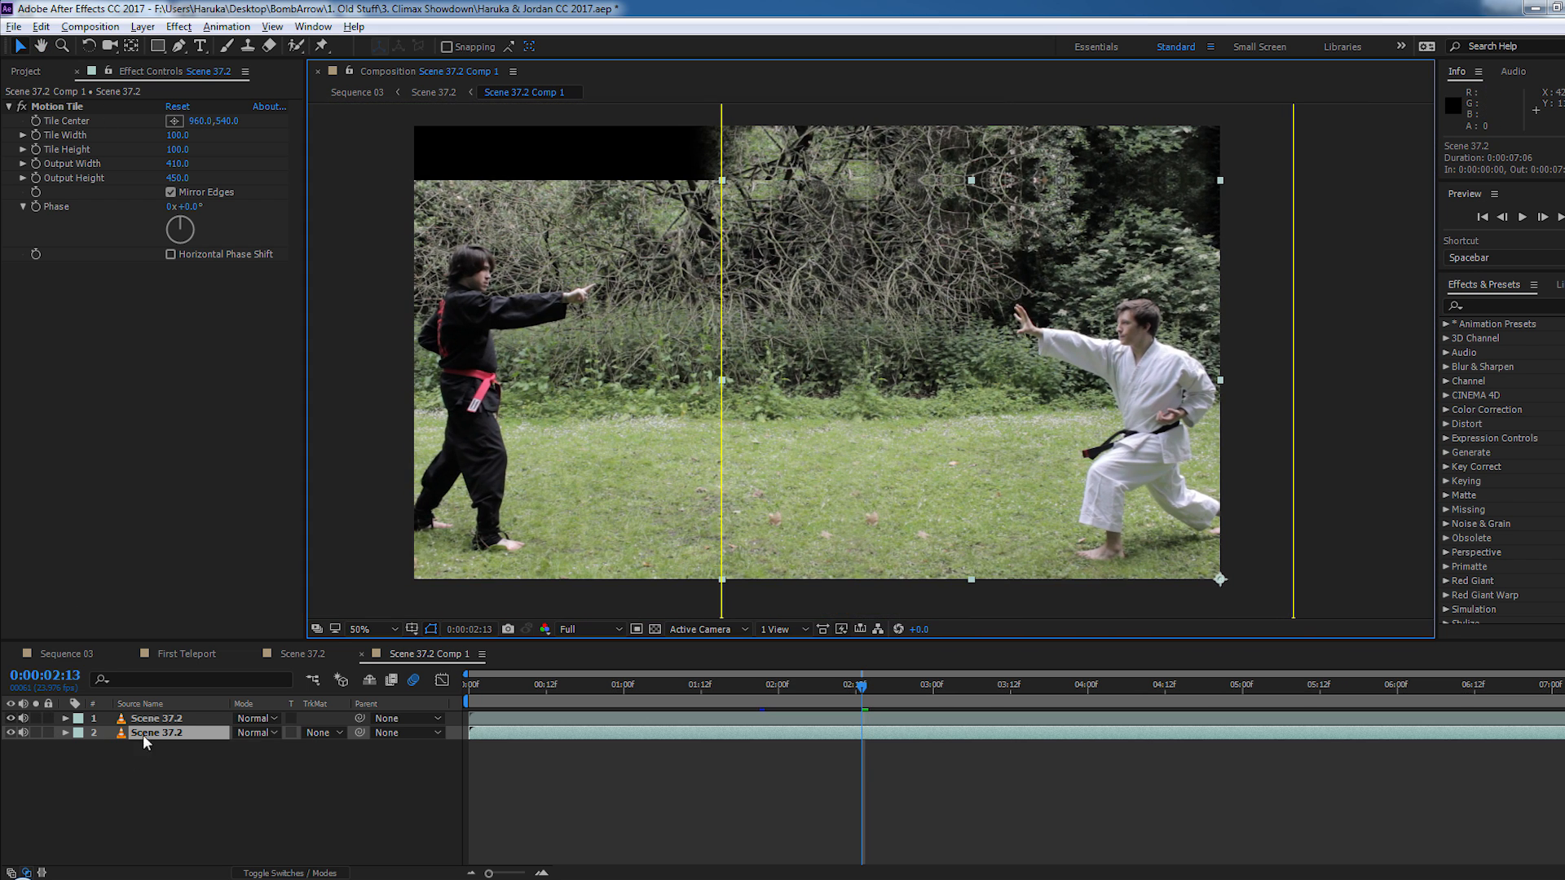
# - Switch Motion Tile off and back on for the lower Scene 37.2 layer, and turn it on for the upper one
pyautogui.click(22, 107)
pyautogui.click(1341, 285)
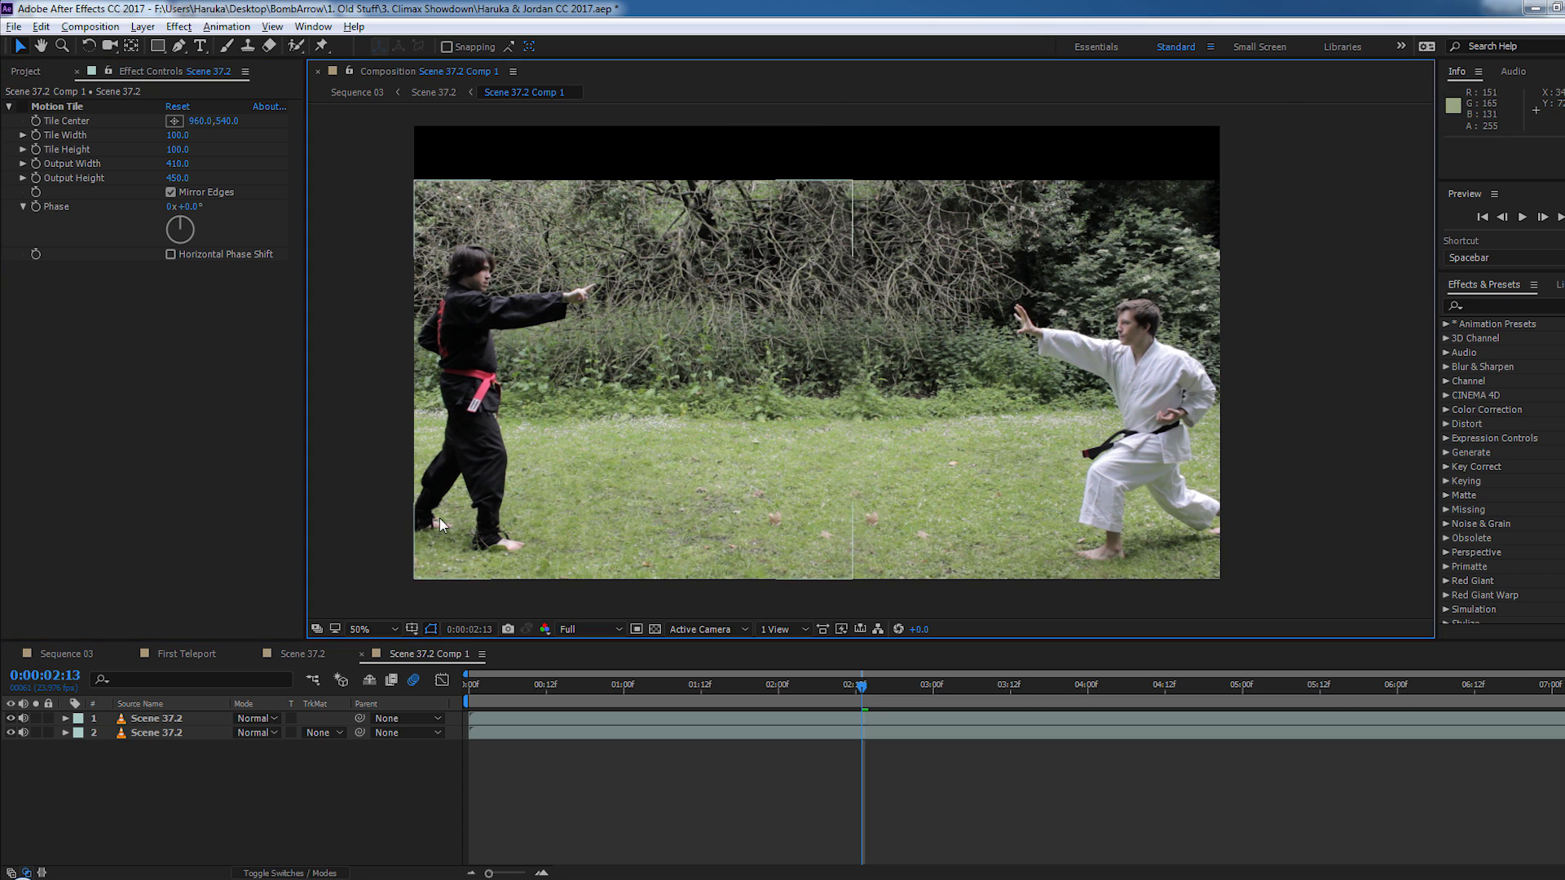
pyautogui.click(156, 732)
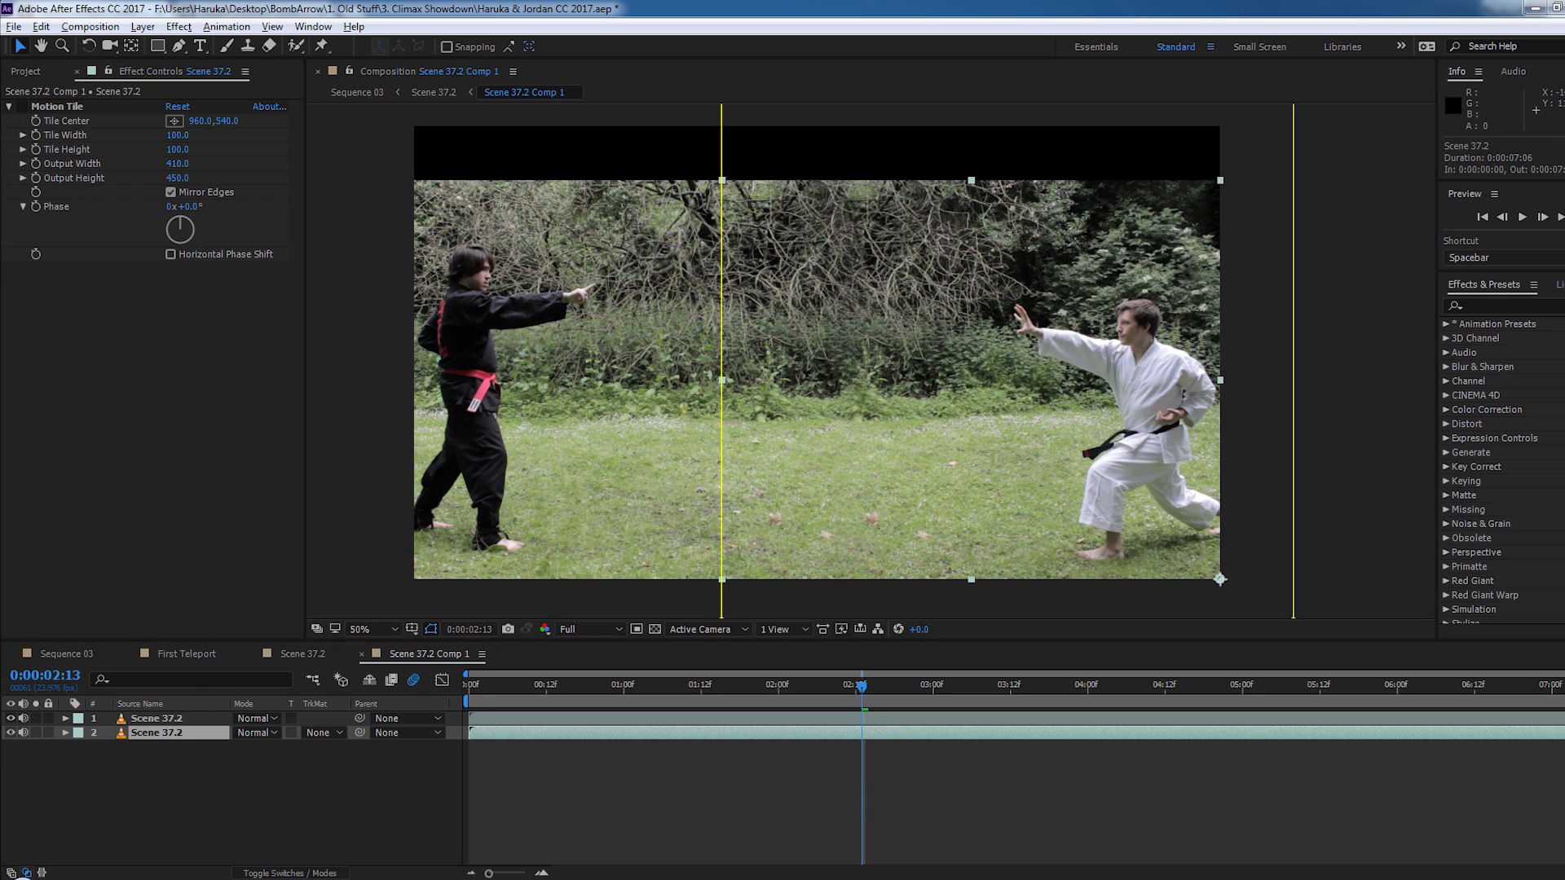
pyautogui.click(22, 107)
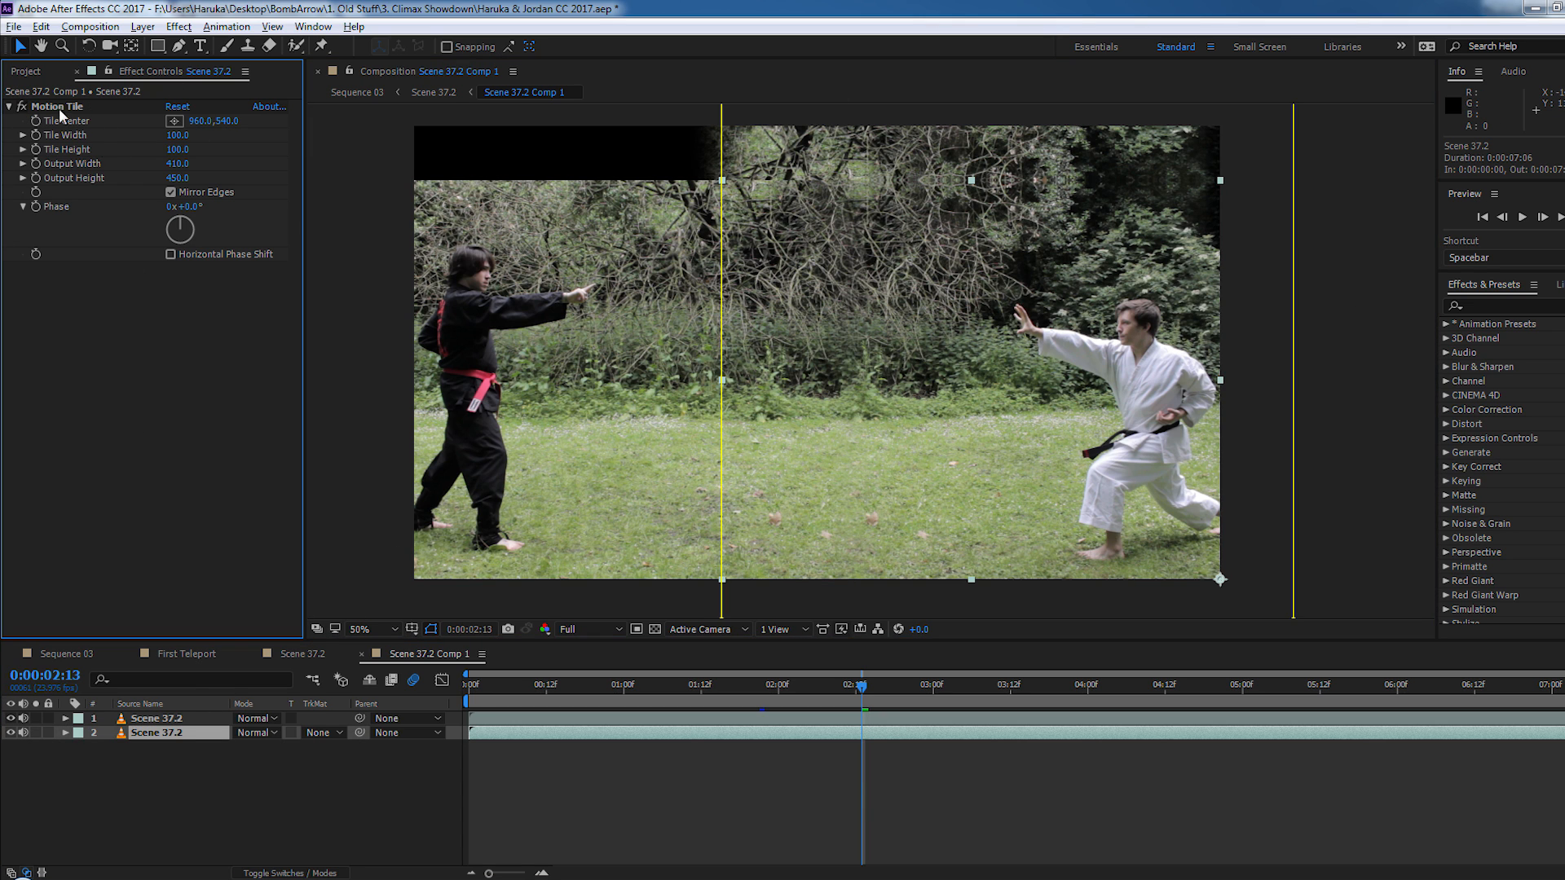
pyautogui.click(163, 719)
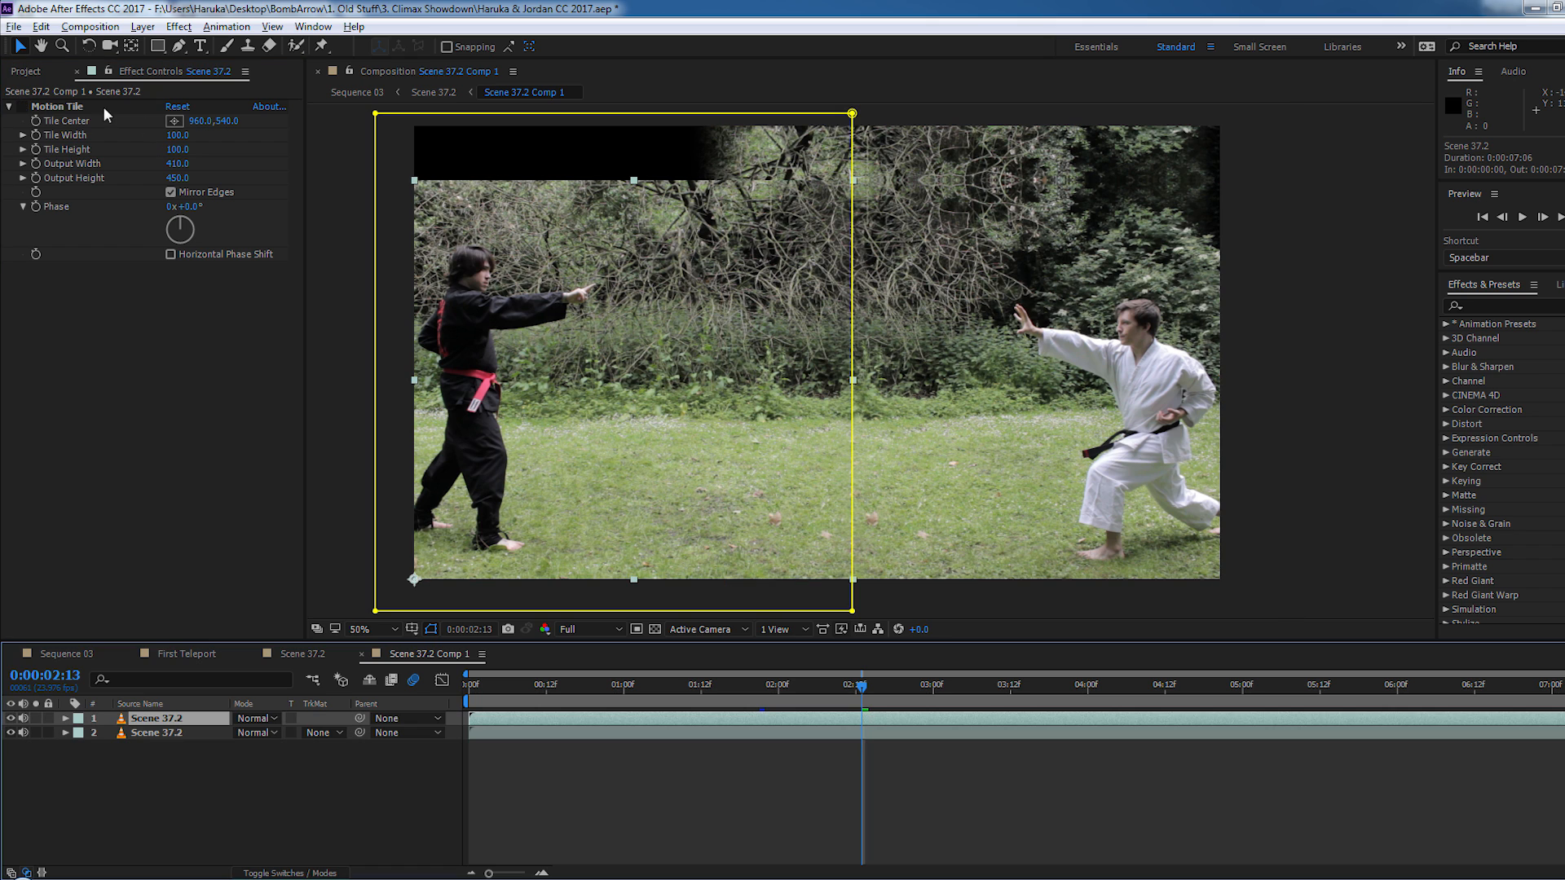
pyautogui.click(829, 805)
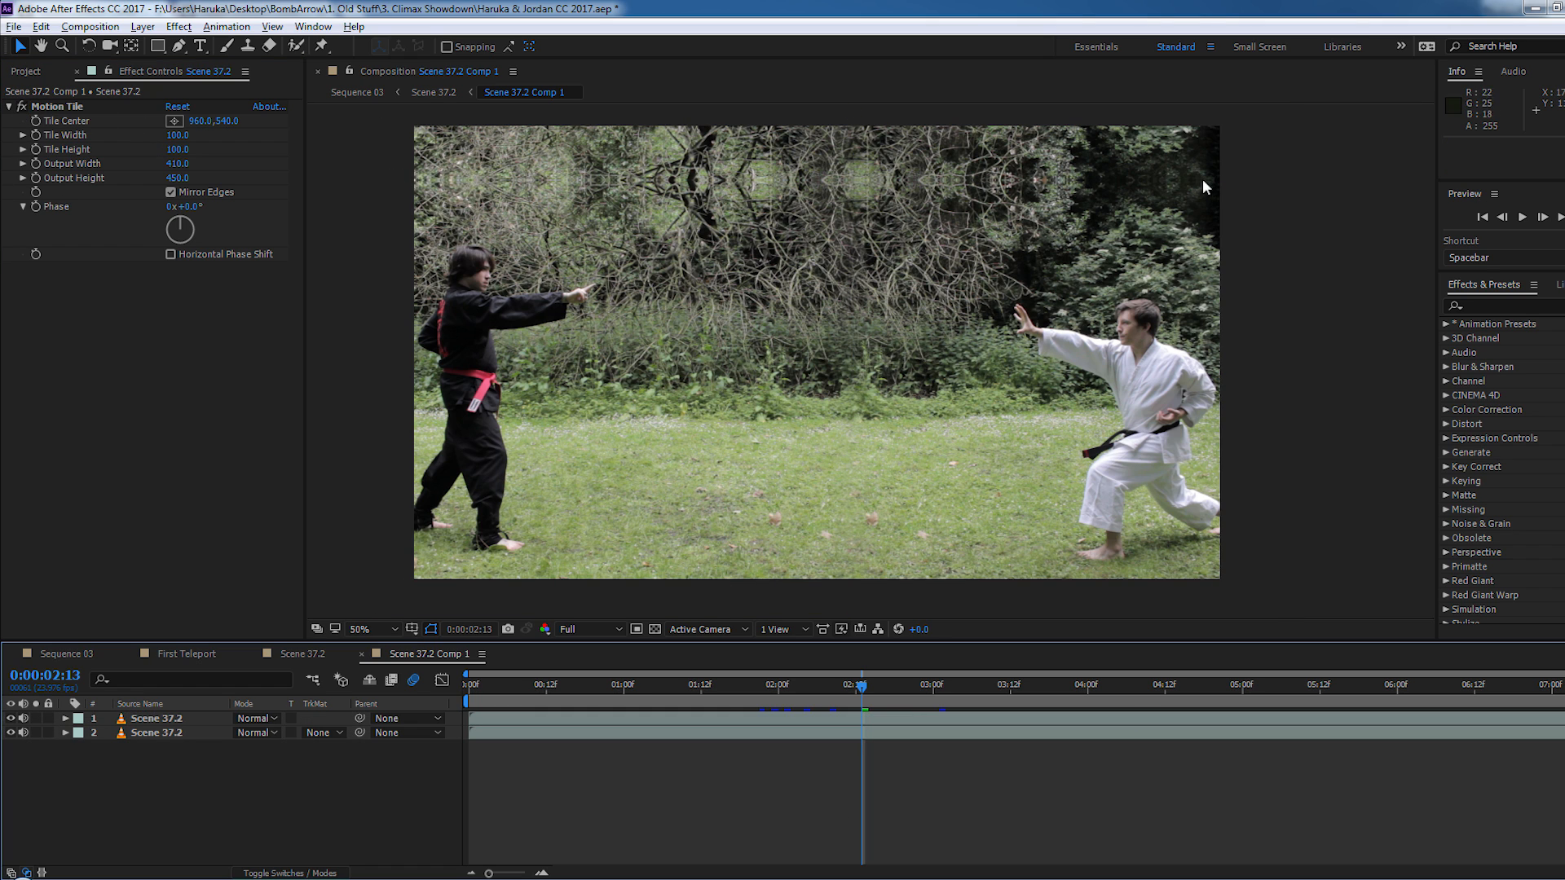
# - Inspect the mirrored branches along the upper edge of Scene 37.2 Comp 1 up close and in full frame
pyautogui.scroll(1, 534, 209)
pyautogui.moveTo(558, 230); pyautogui.dragTo(762, 422)
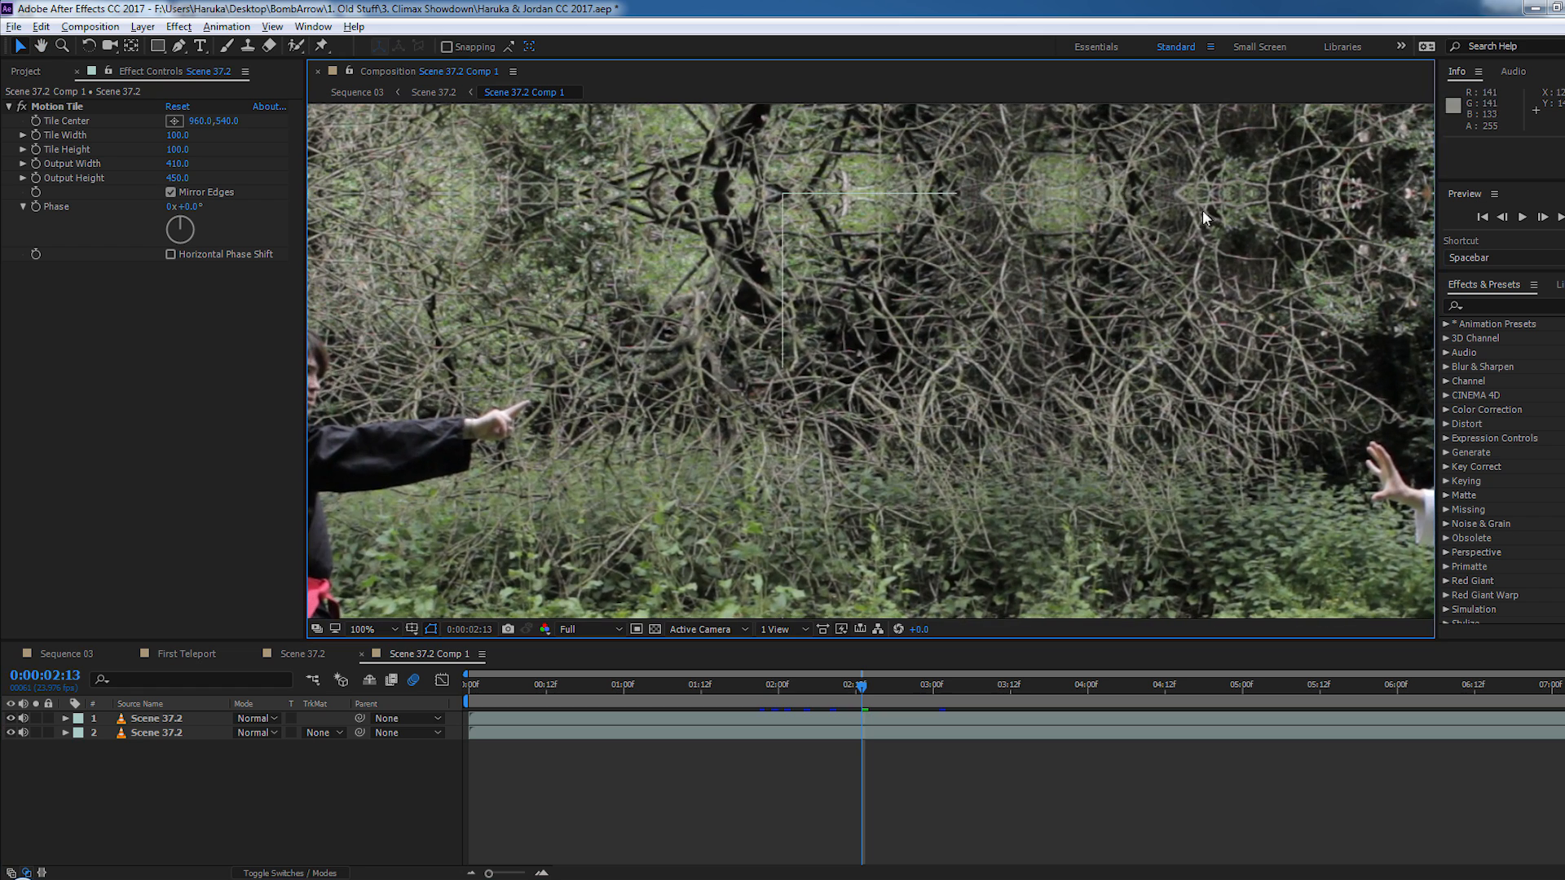
pyautogui.moveTo(1198, 211); pyautogui.dragTo(732, 242)
pyautogui.scroll(-1, 734, 242)
pyautogui.moveTo(696, 363); pyautogui.dragTo(915, 259)
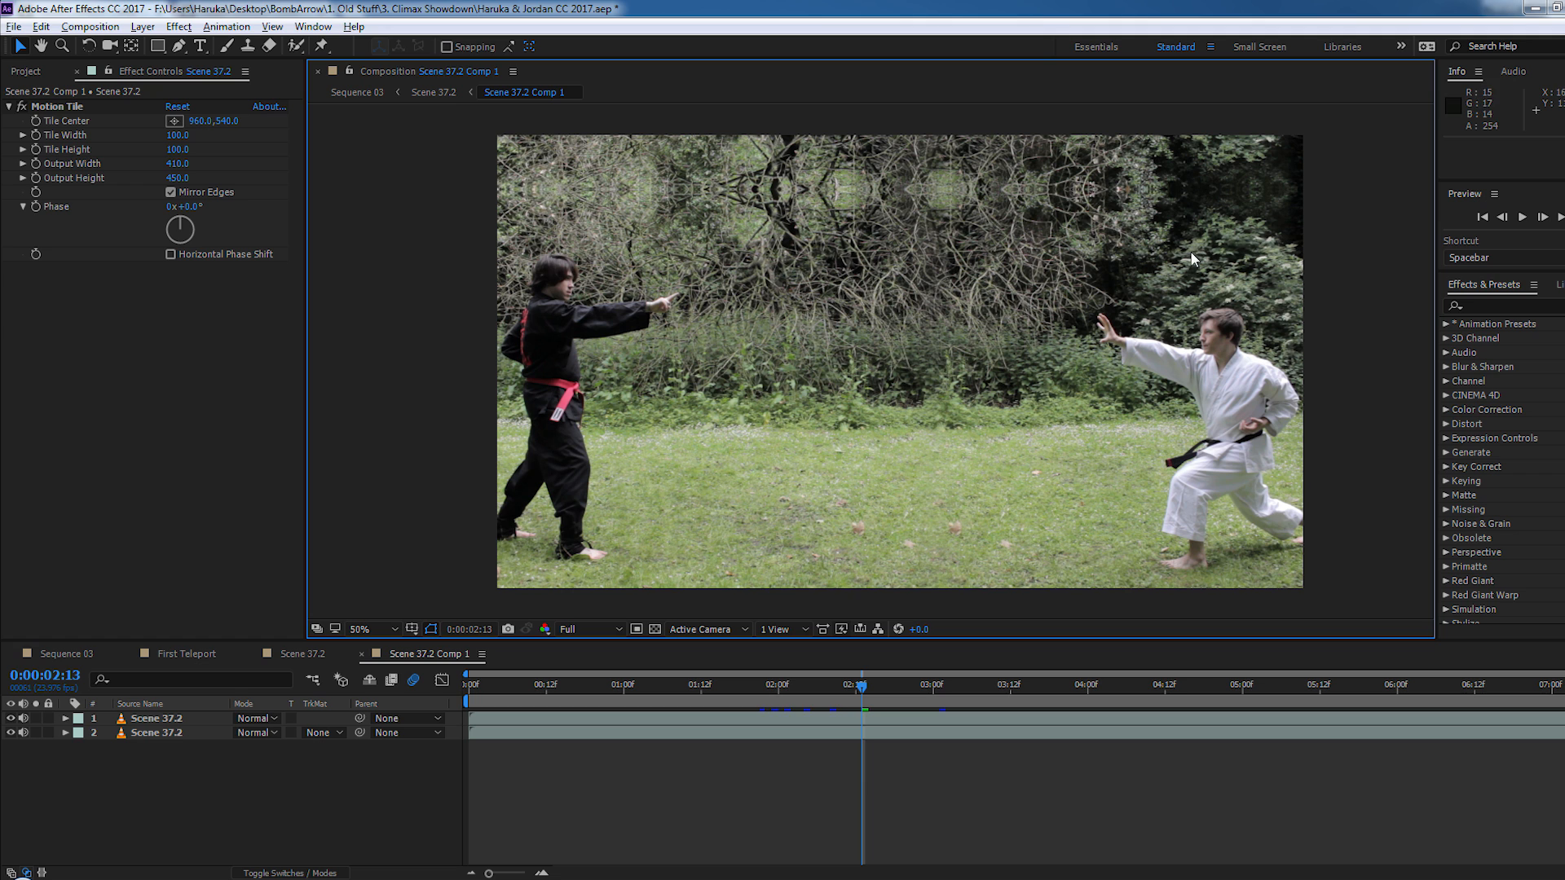
# - Return to the Scene 37.2 composition and turn solo off and back on for layer 12 to isolate the feathered branch strip above it
pyautogui.click(305, 659)
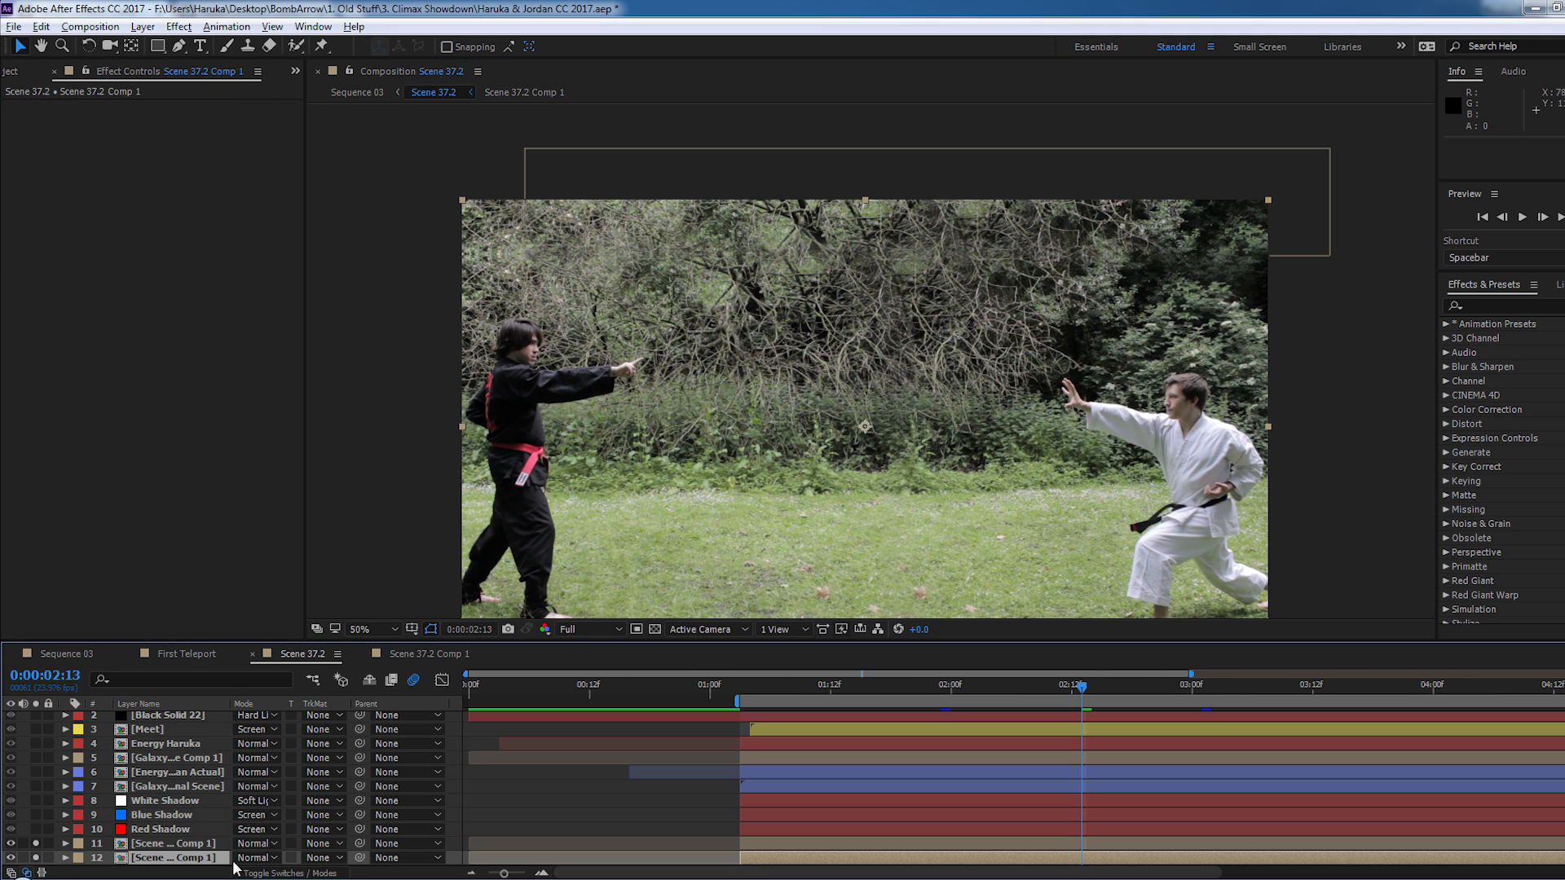
pyautogui.click(35, 857)
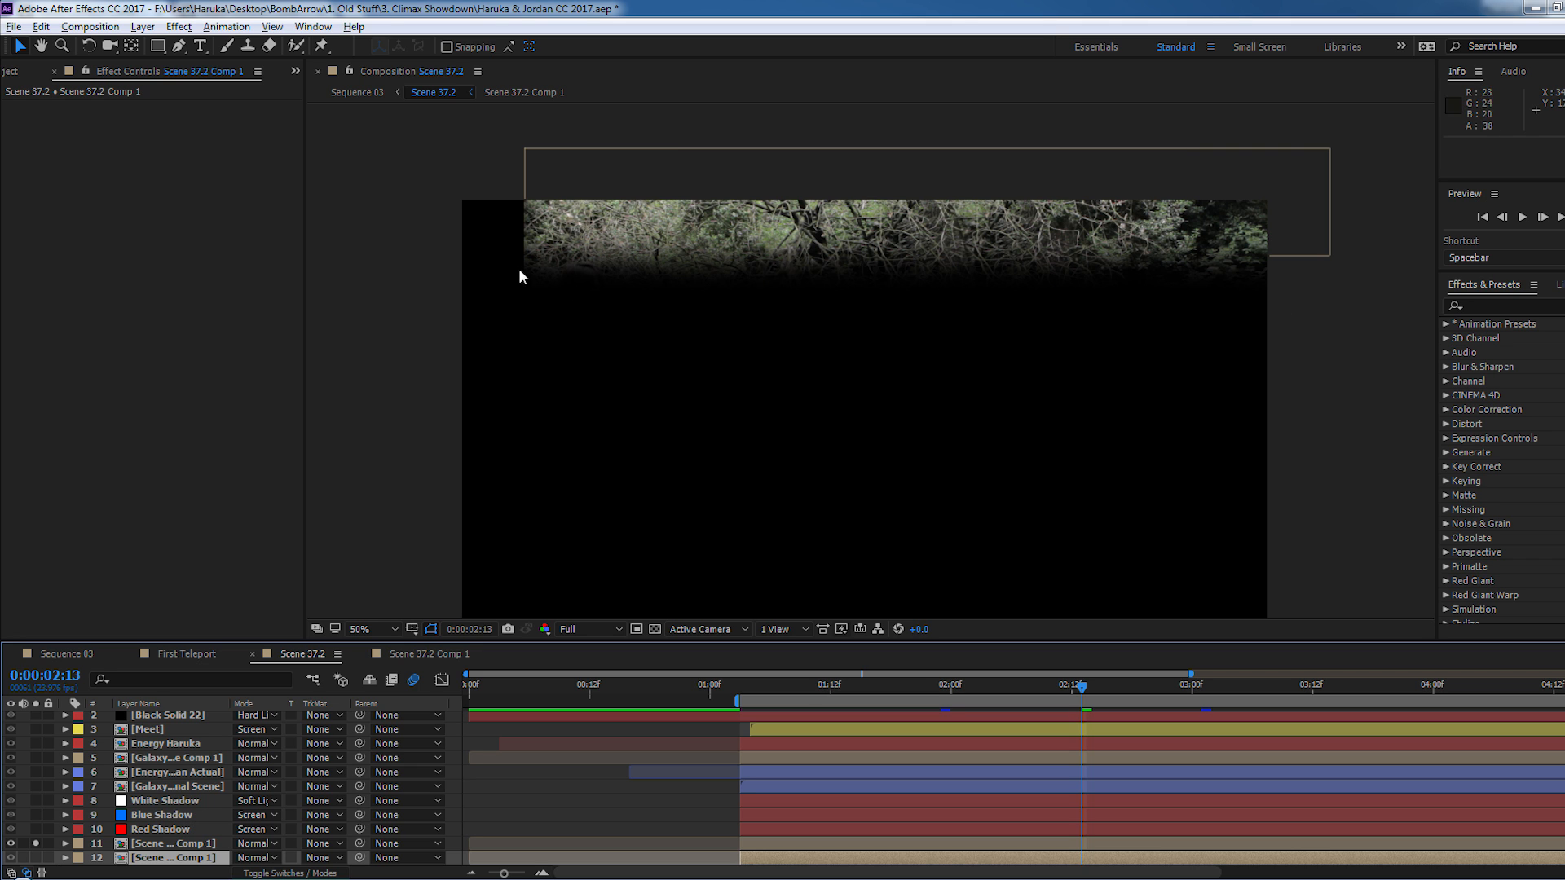
pyautogui.click(36, 858)
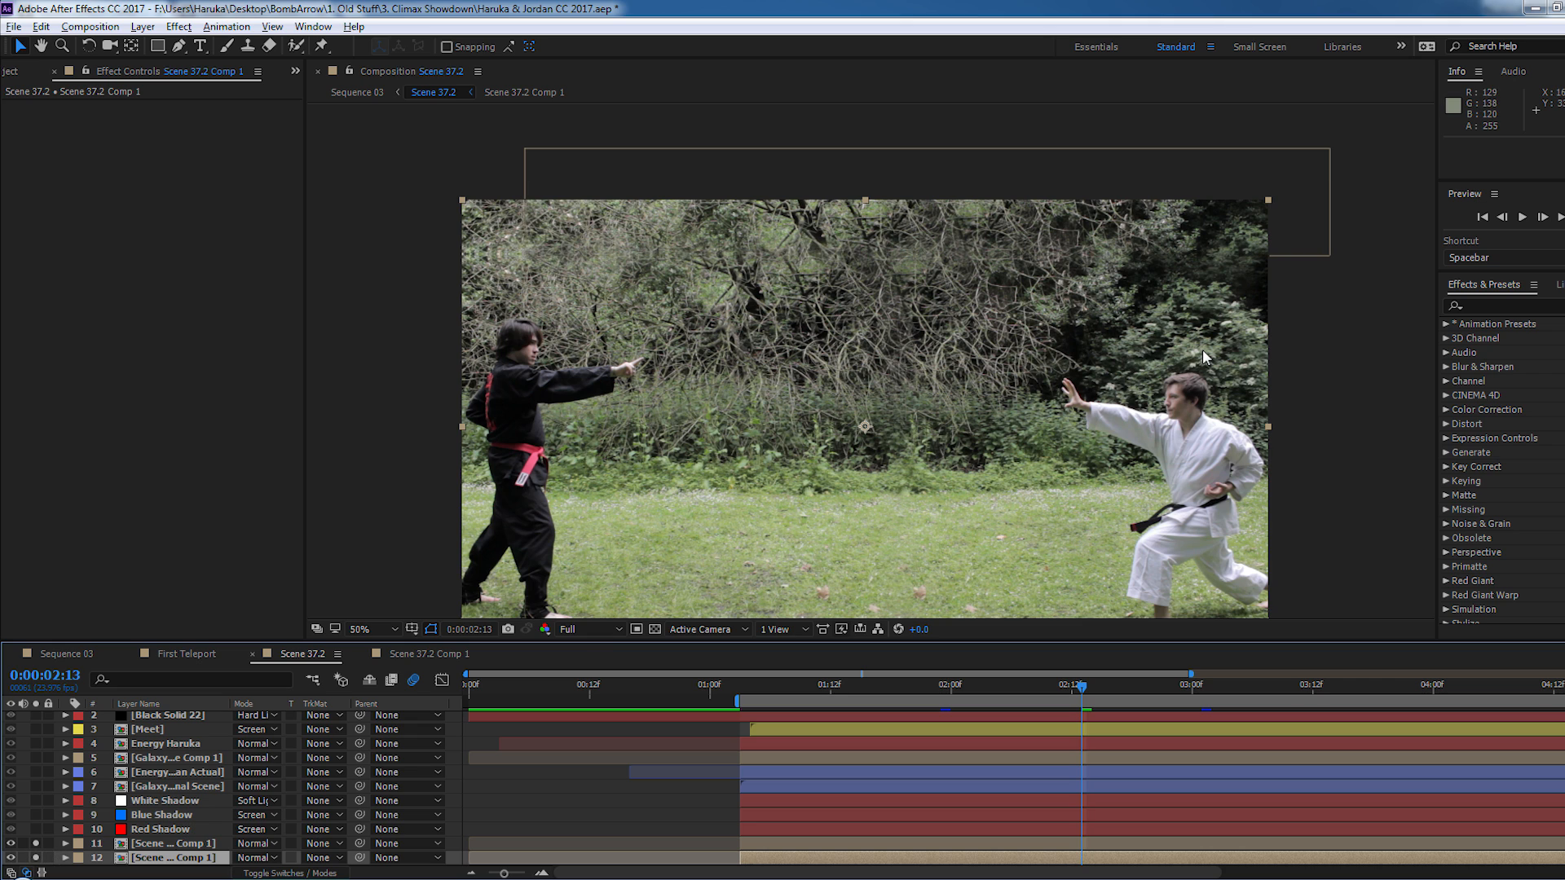
# - Deselect the background layer and inspect up close how the added branch strip blends into the original trees
pyautogui.click(1361, 374)
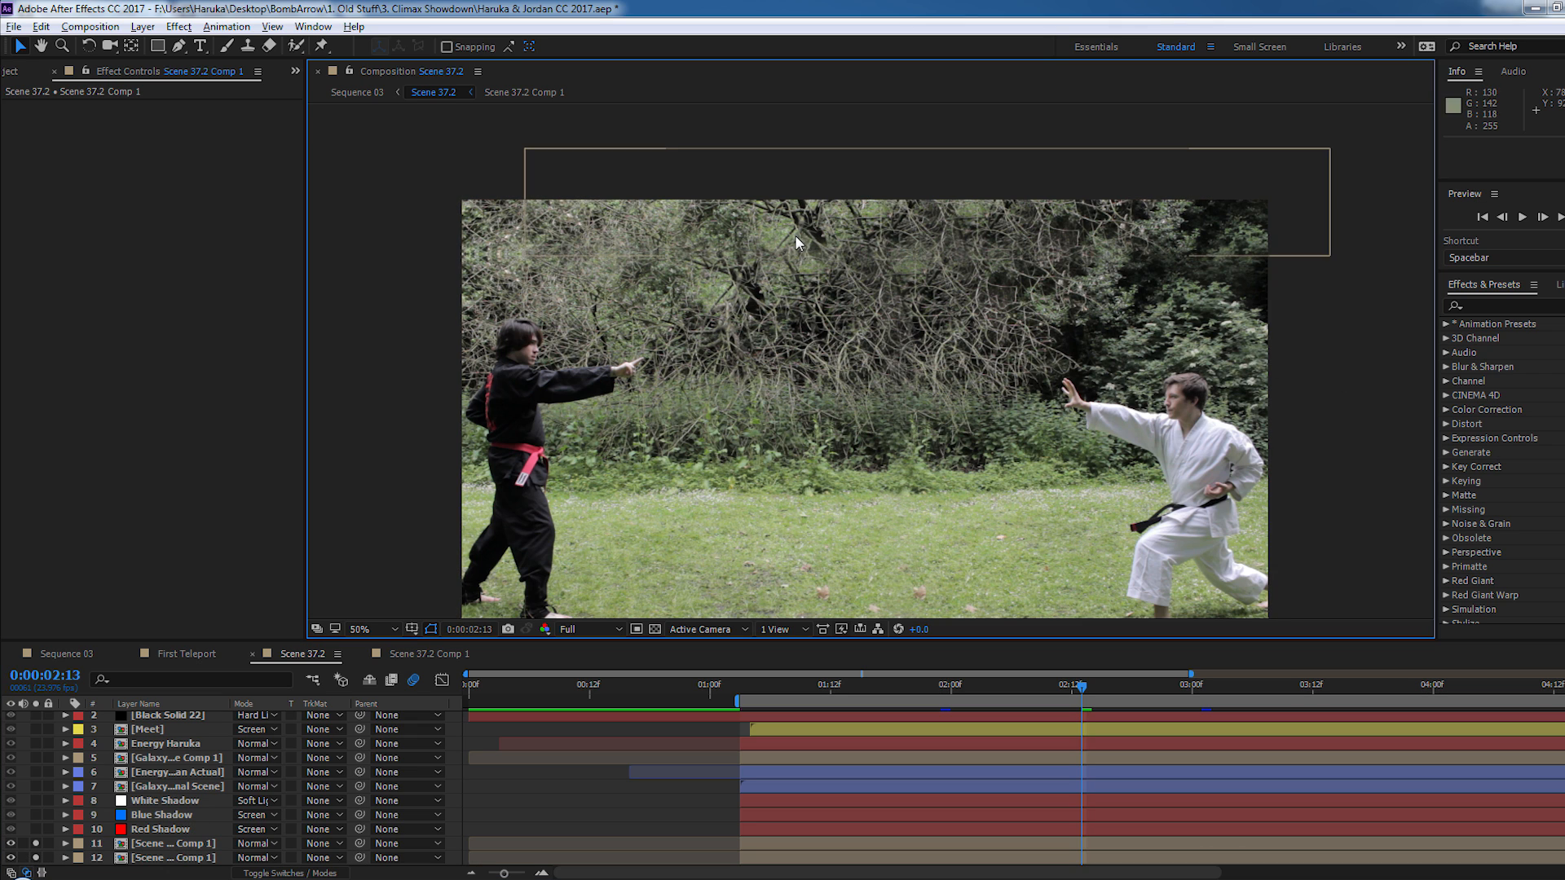
pyautogui.scroll(2, 811, 237)
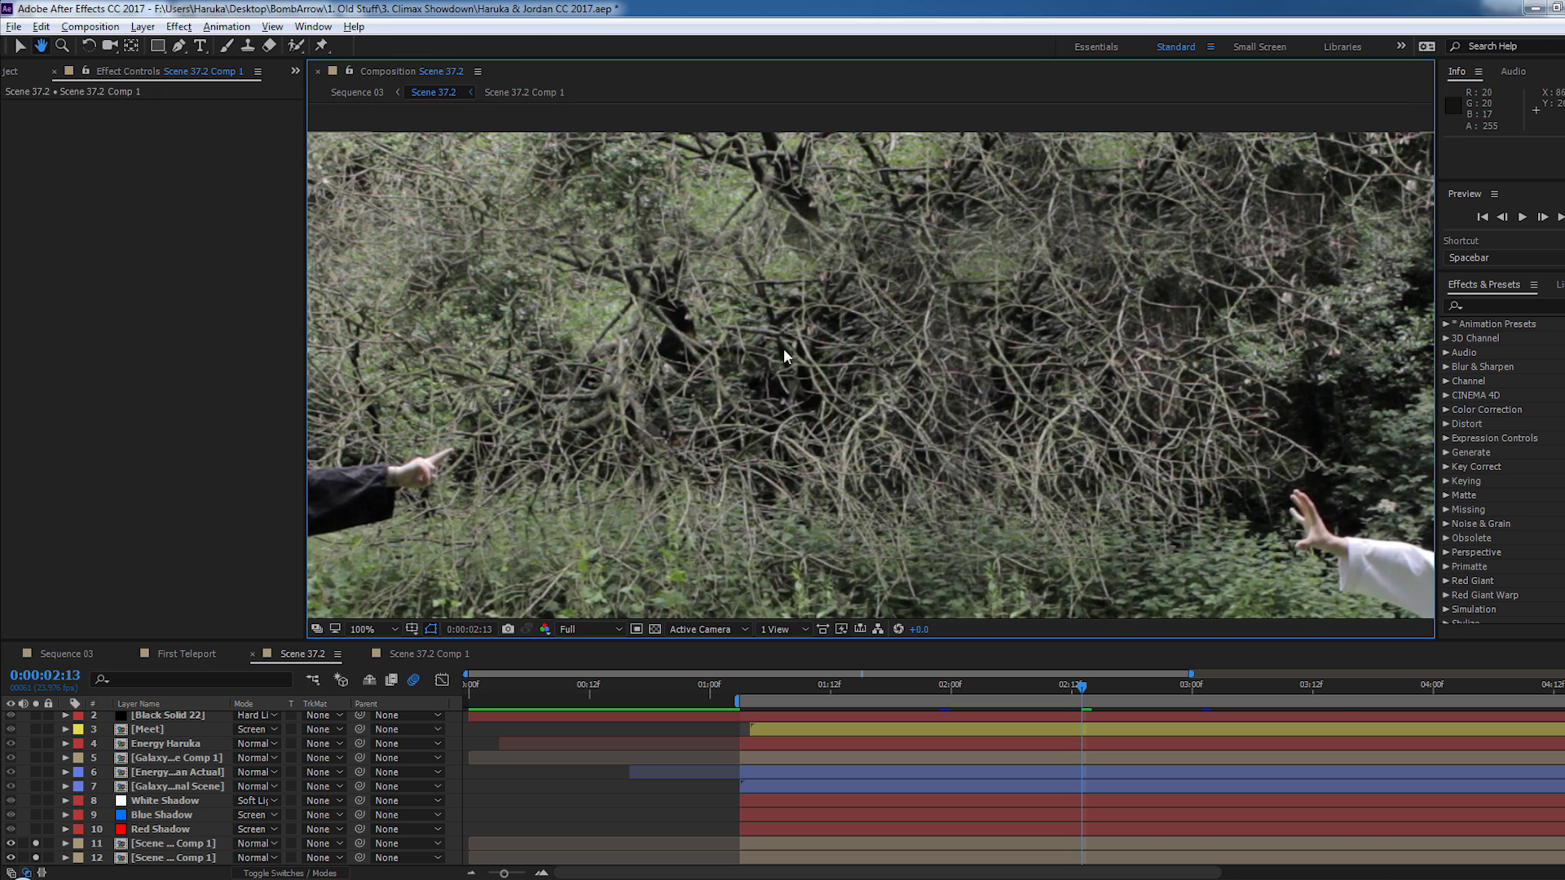
pyautogui.scroll(-2, 842, 232)
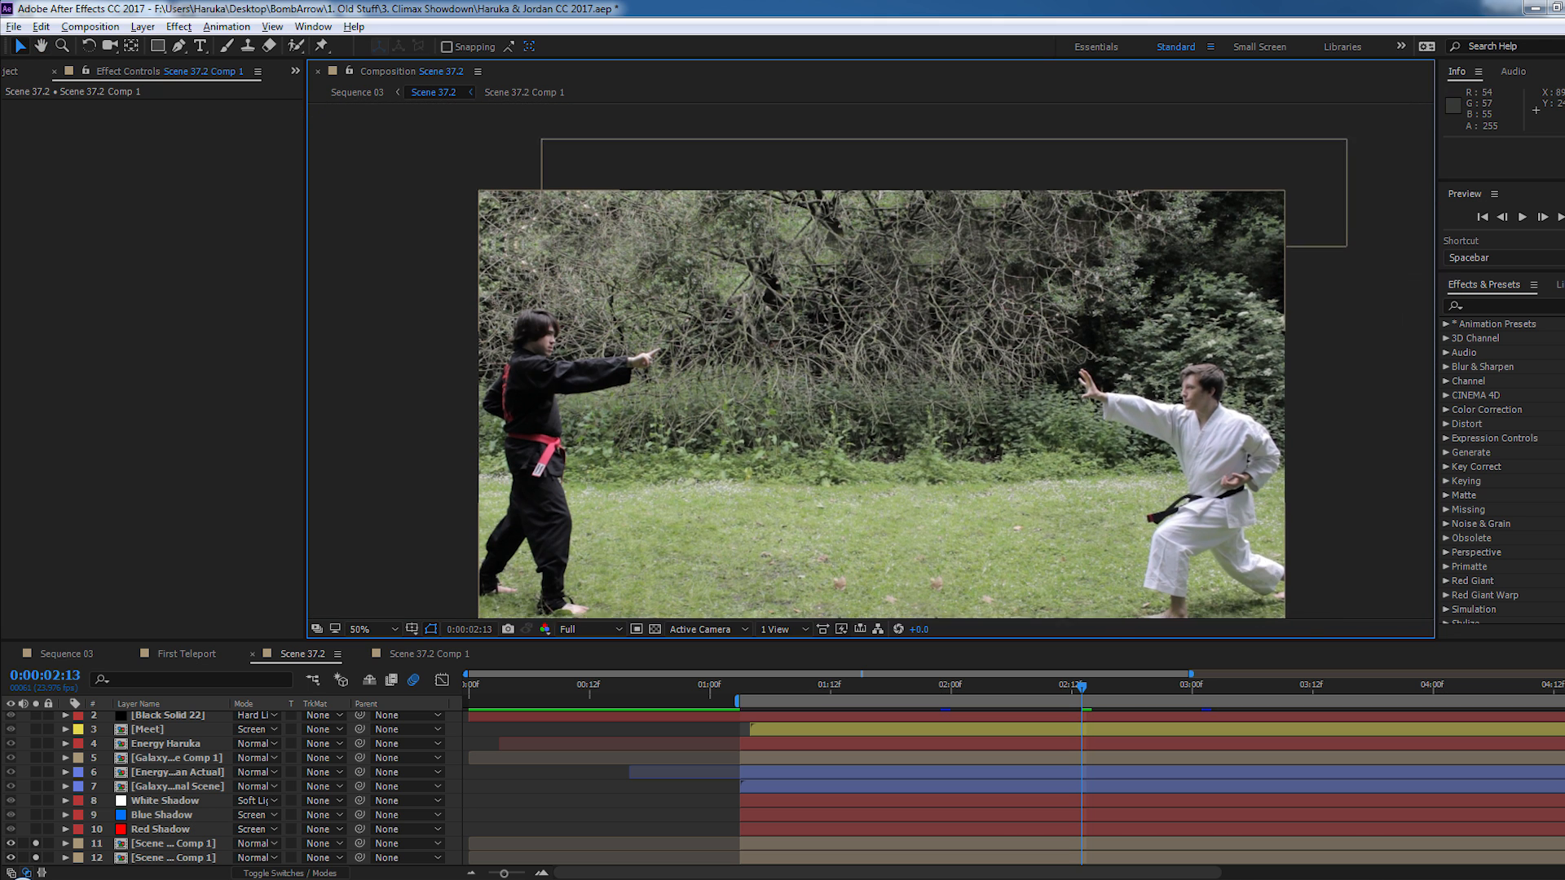
# - Turn off solo for both background layers, 11 and 12, to show the full beam-clash composite
pyautogui.click(36, 844)
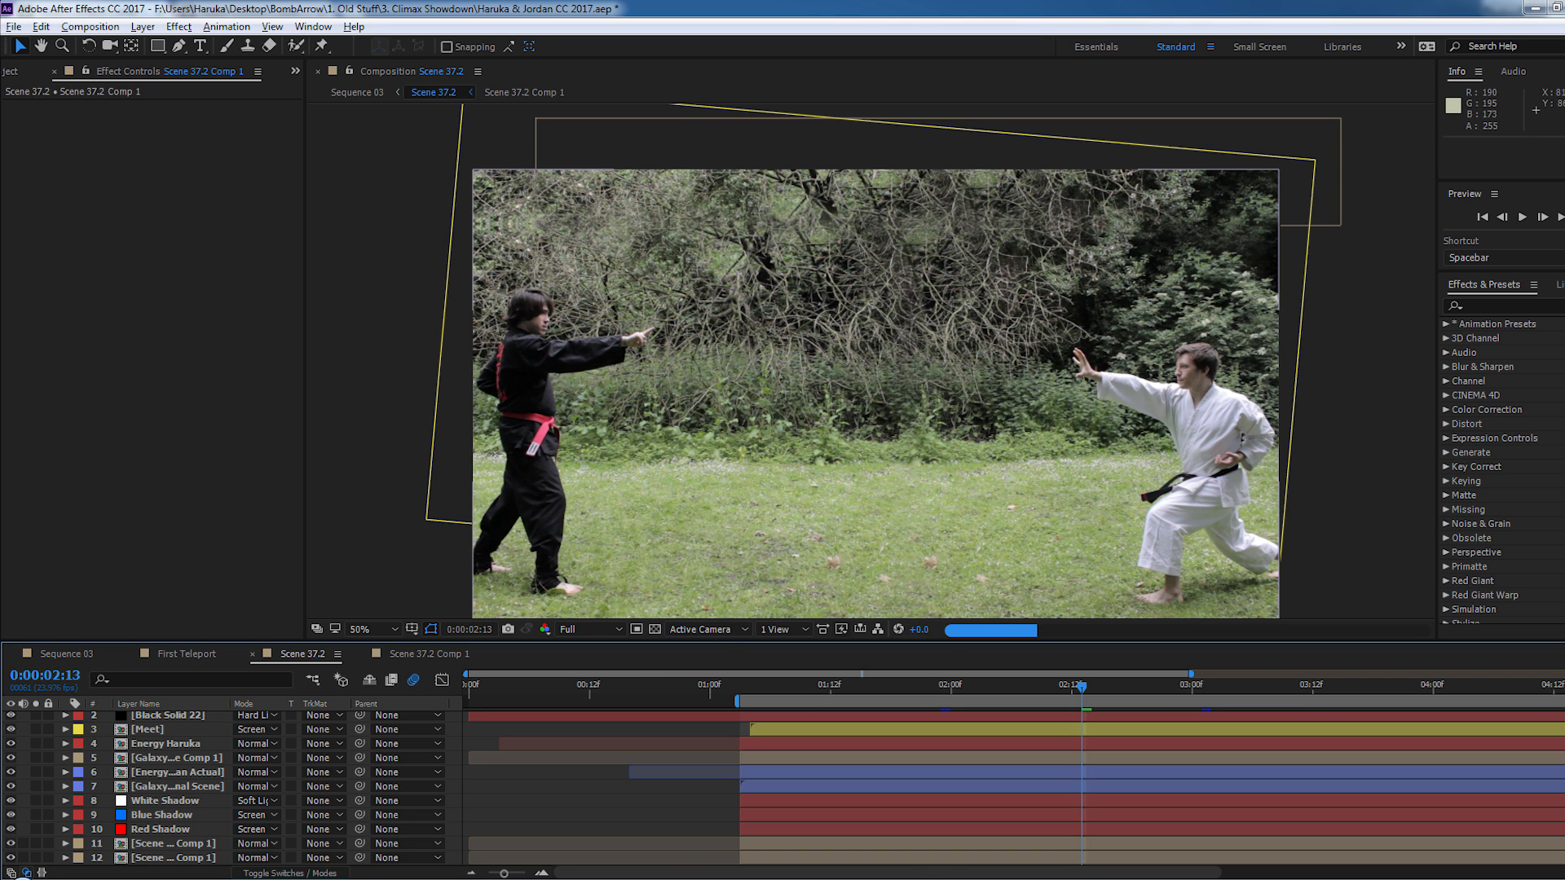
pyautogui.moveTo(825, 544); pyautogui.dragTo(825, 519)
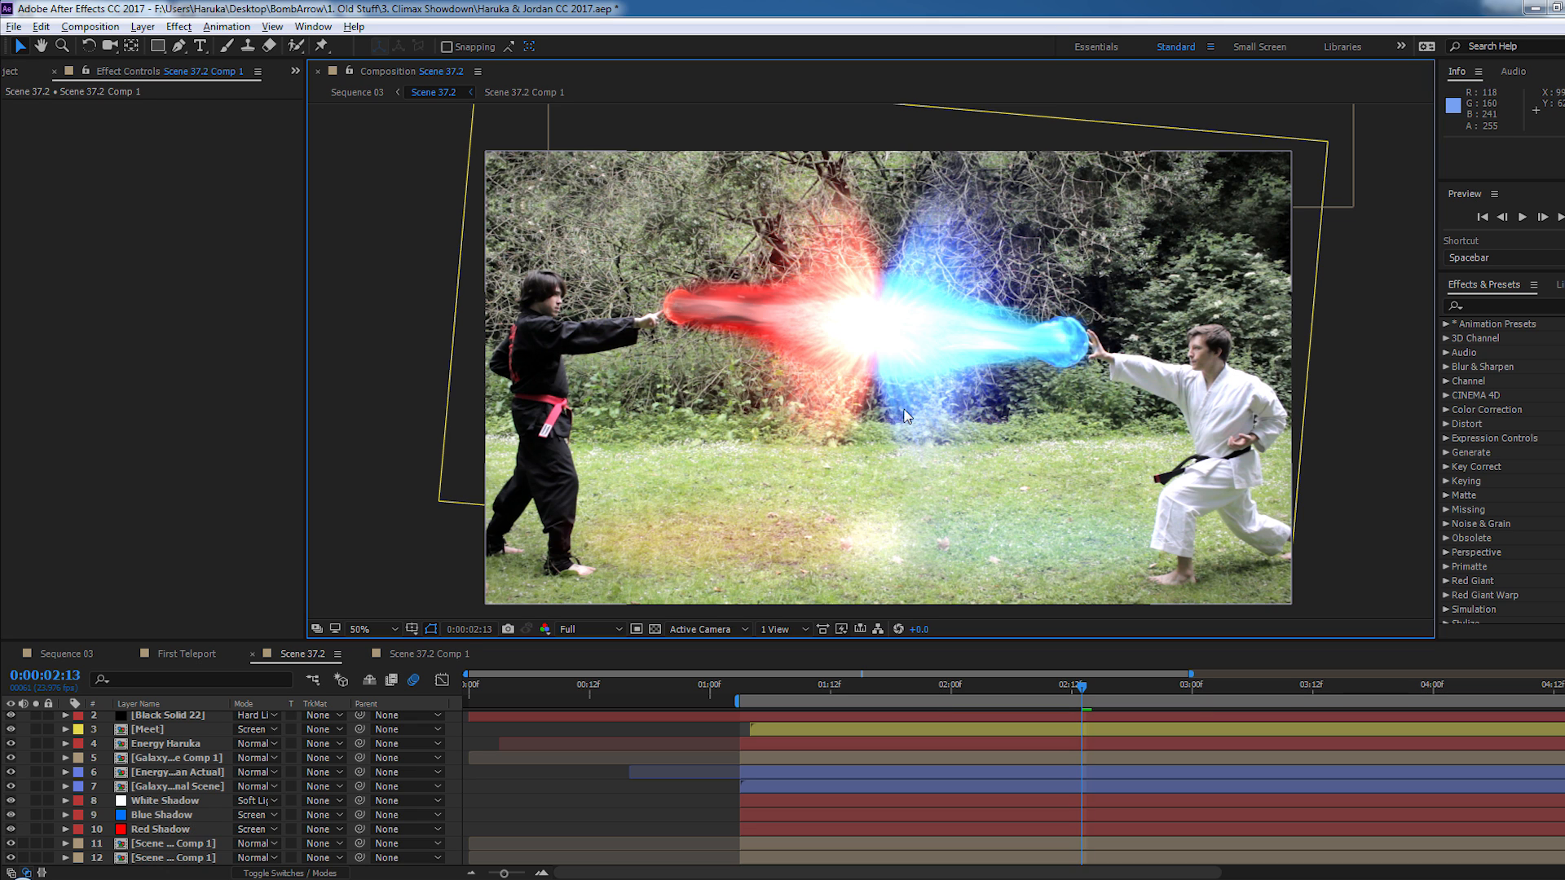
pyautogui.moveTo(895, 443); pyautogui.dragTo(859, 447)
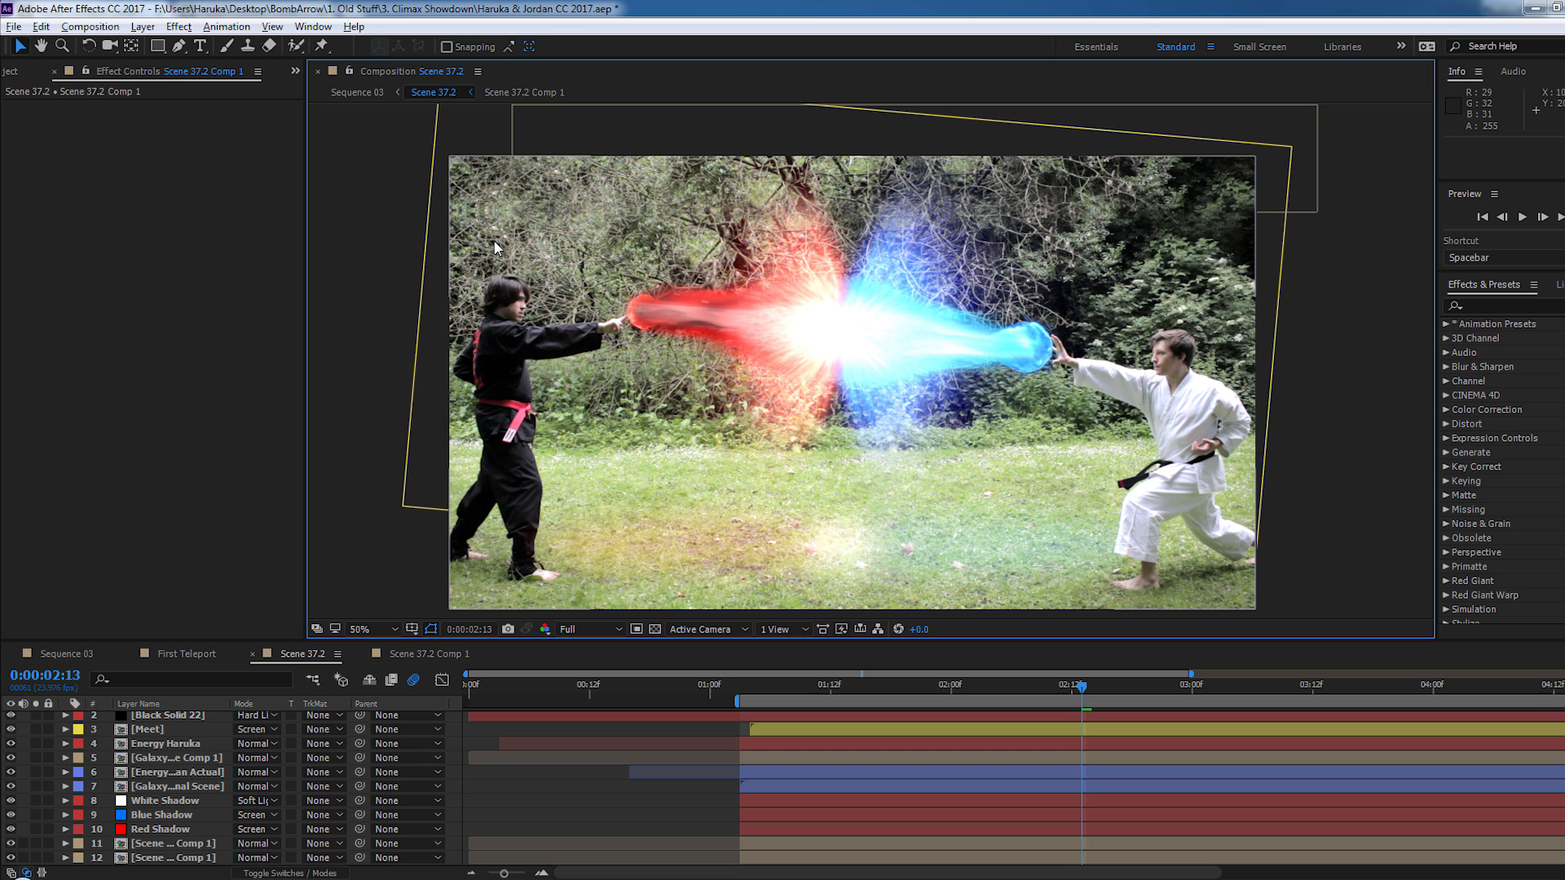
# - Examine the black-clad fighter's head and its edges against the branches up close, and review the whole beam-clash frame
pyautogui.moveTo(629, 500); pyautogui.dragTo(829, 501)
pyautogui.scroll(3, 779, 413)
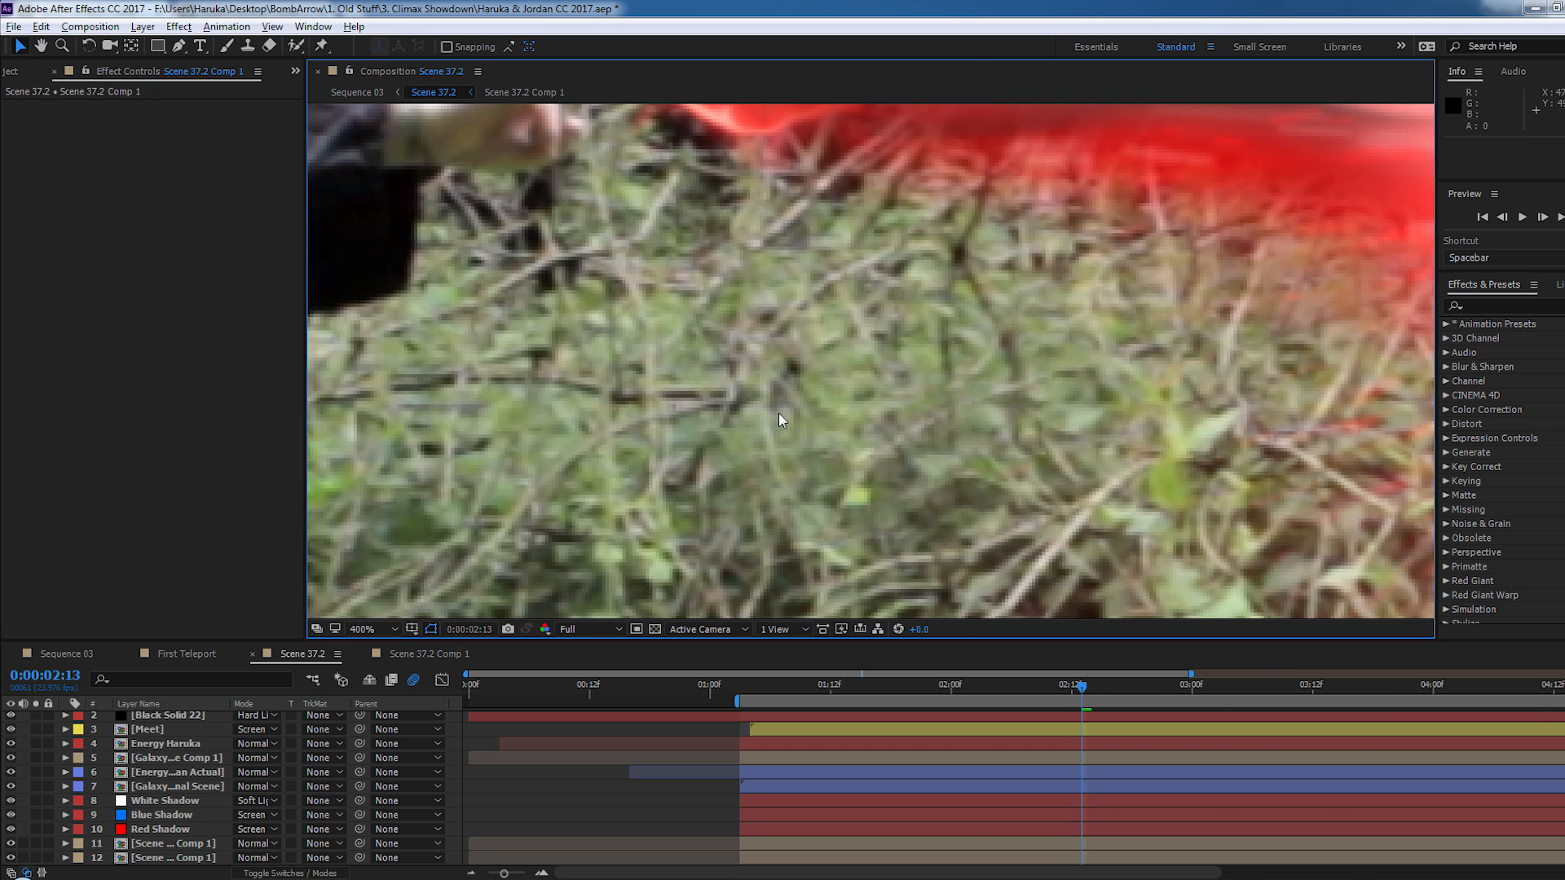
pyautogui.moveTo(660, 350); pyautogui.dragTo(1018, 394)
pyautogui.moveTo(555, 252); pyautogui.dragTo(831, 433)
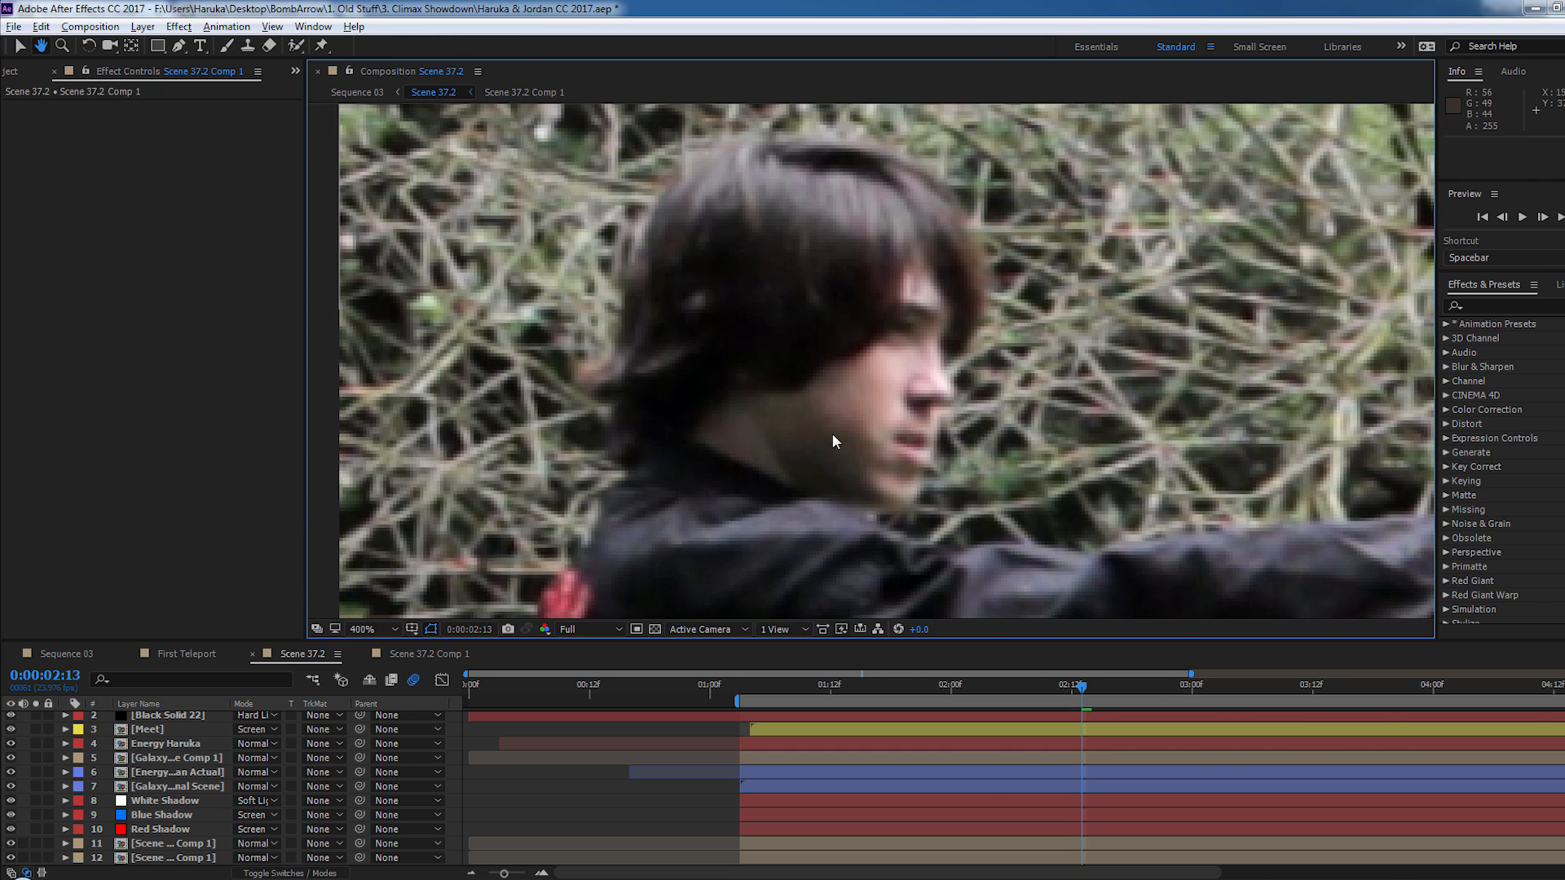
pyautogui.moveTo(791, 284); pyautogui.dragTo(887, 329)
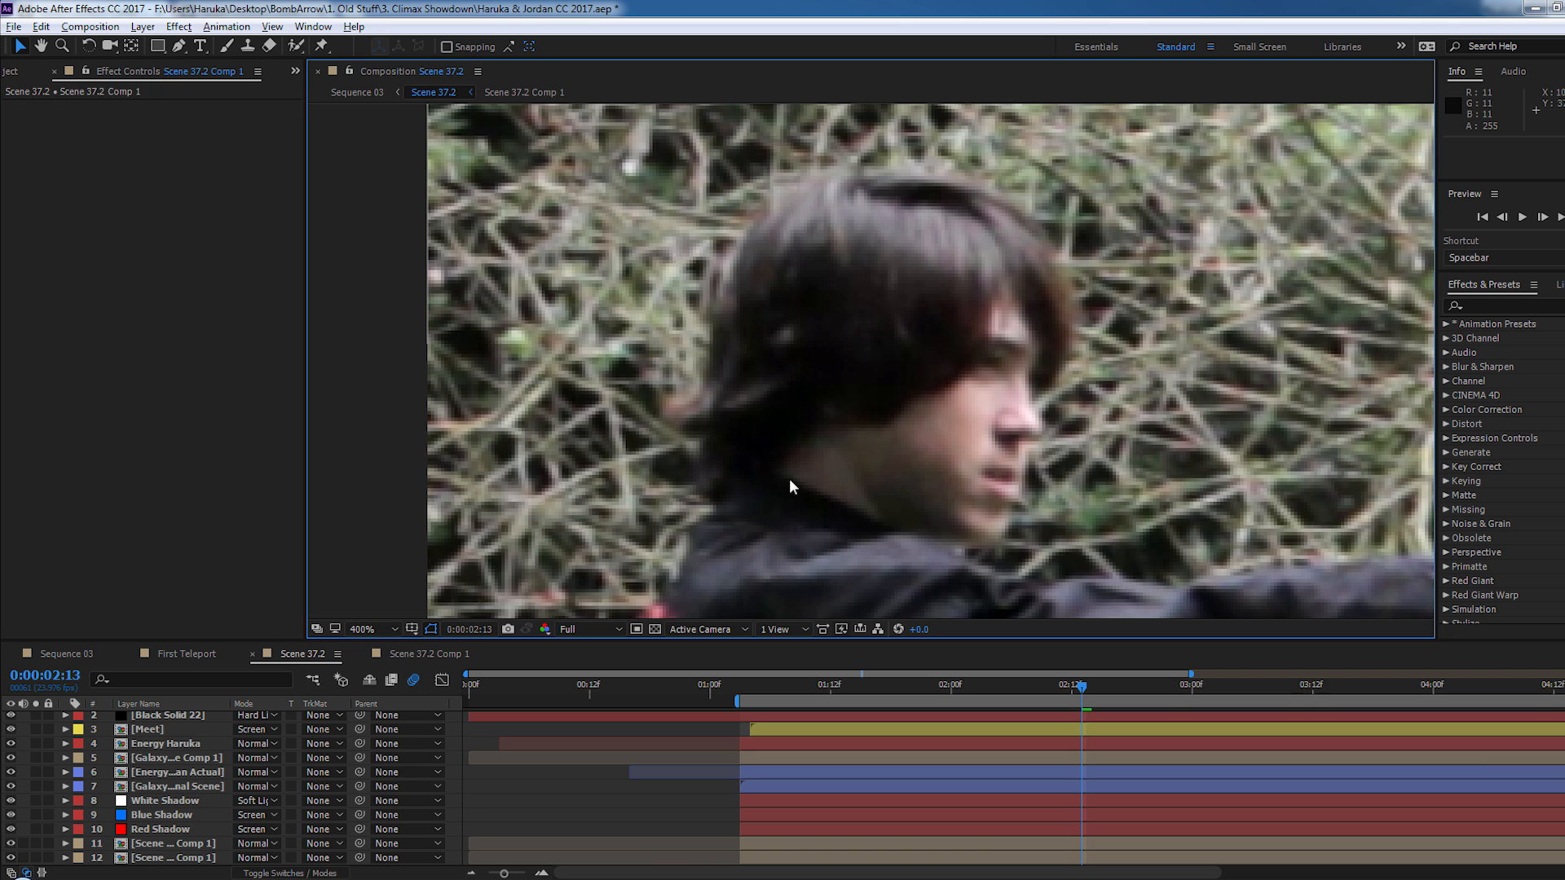
pyautogui.moveTo(790, 480); pyautogui.dragTo(664, 464)
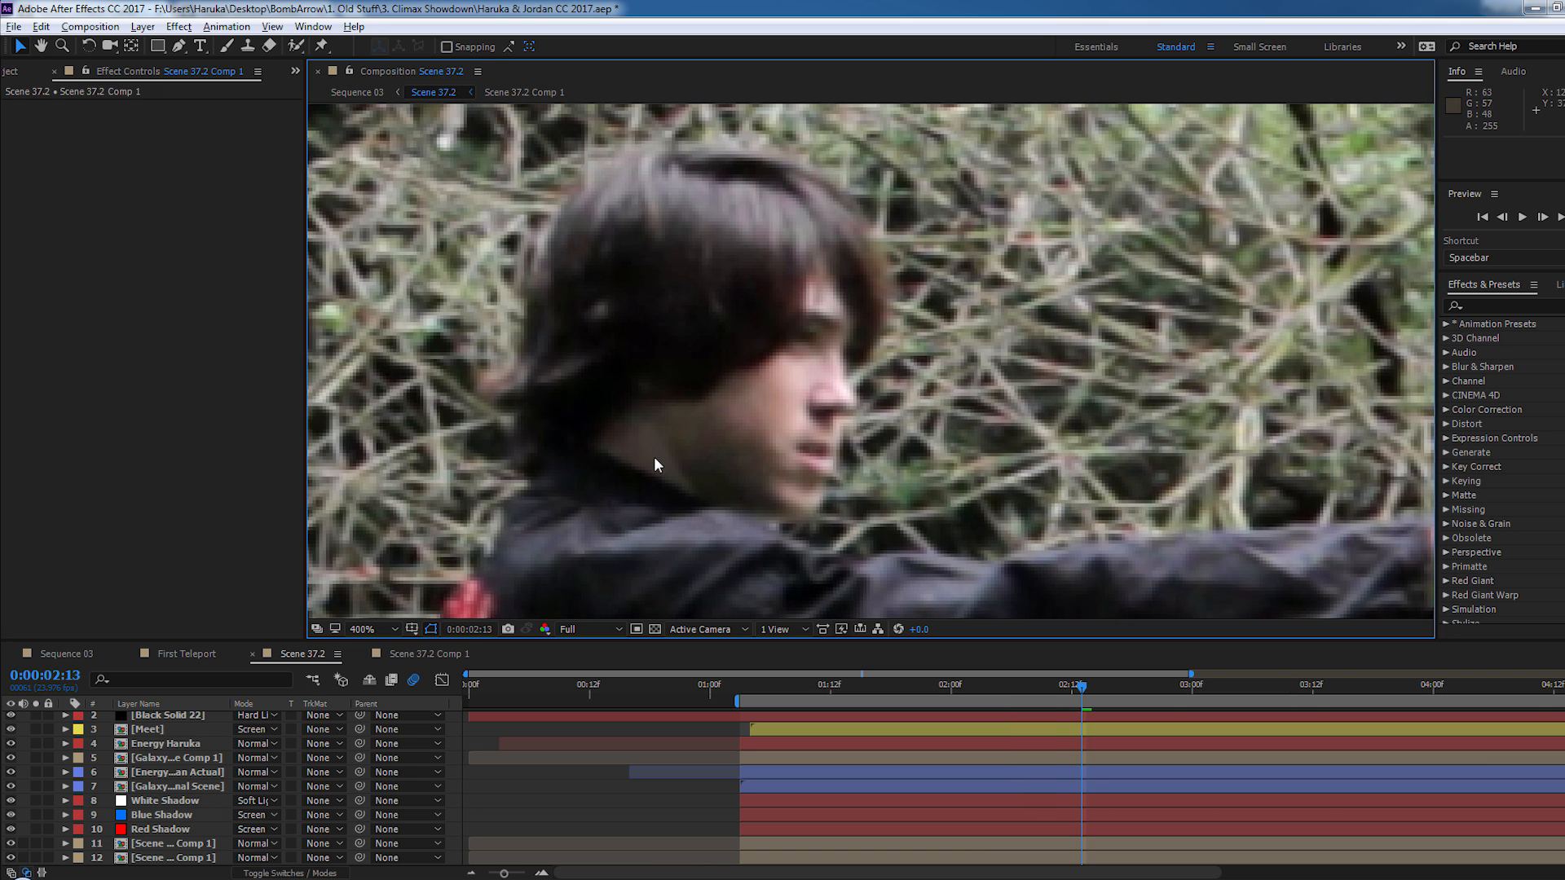
pyautogui.scroll(-5, 653, 456)
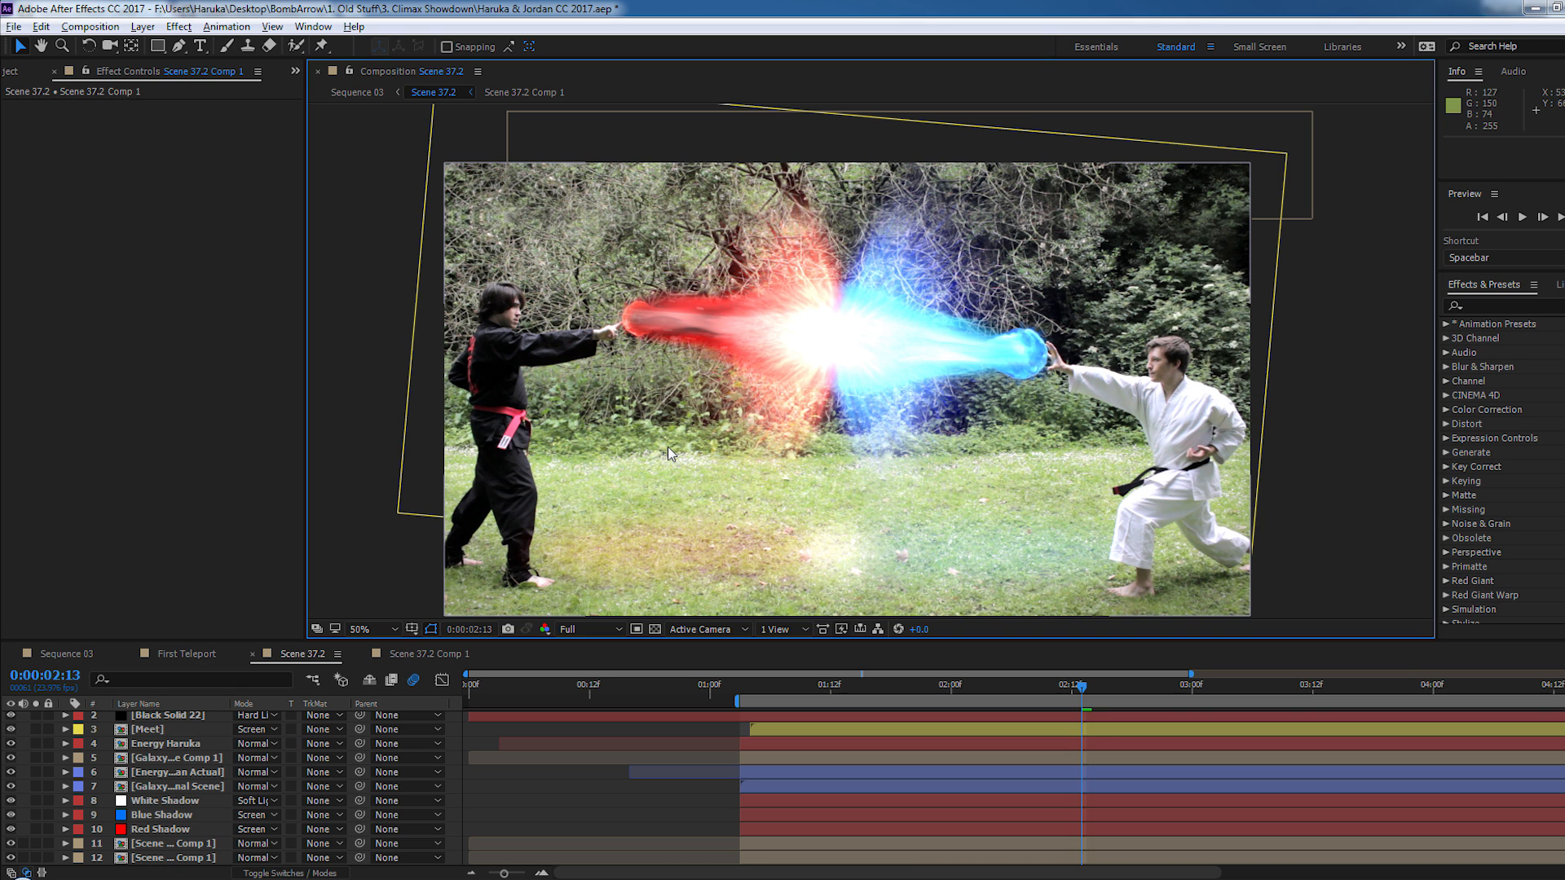
pyautogui.moveTo(669, 477); pyautogui.dragTo(675, 462)
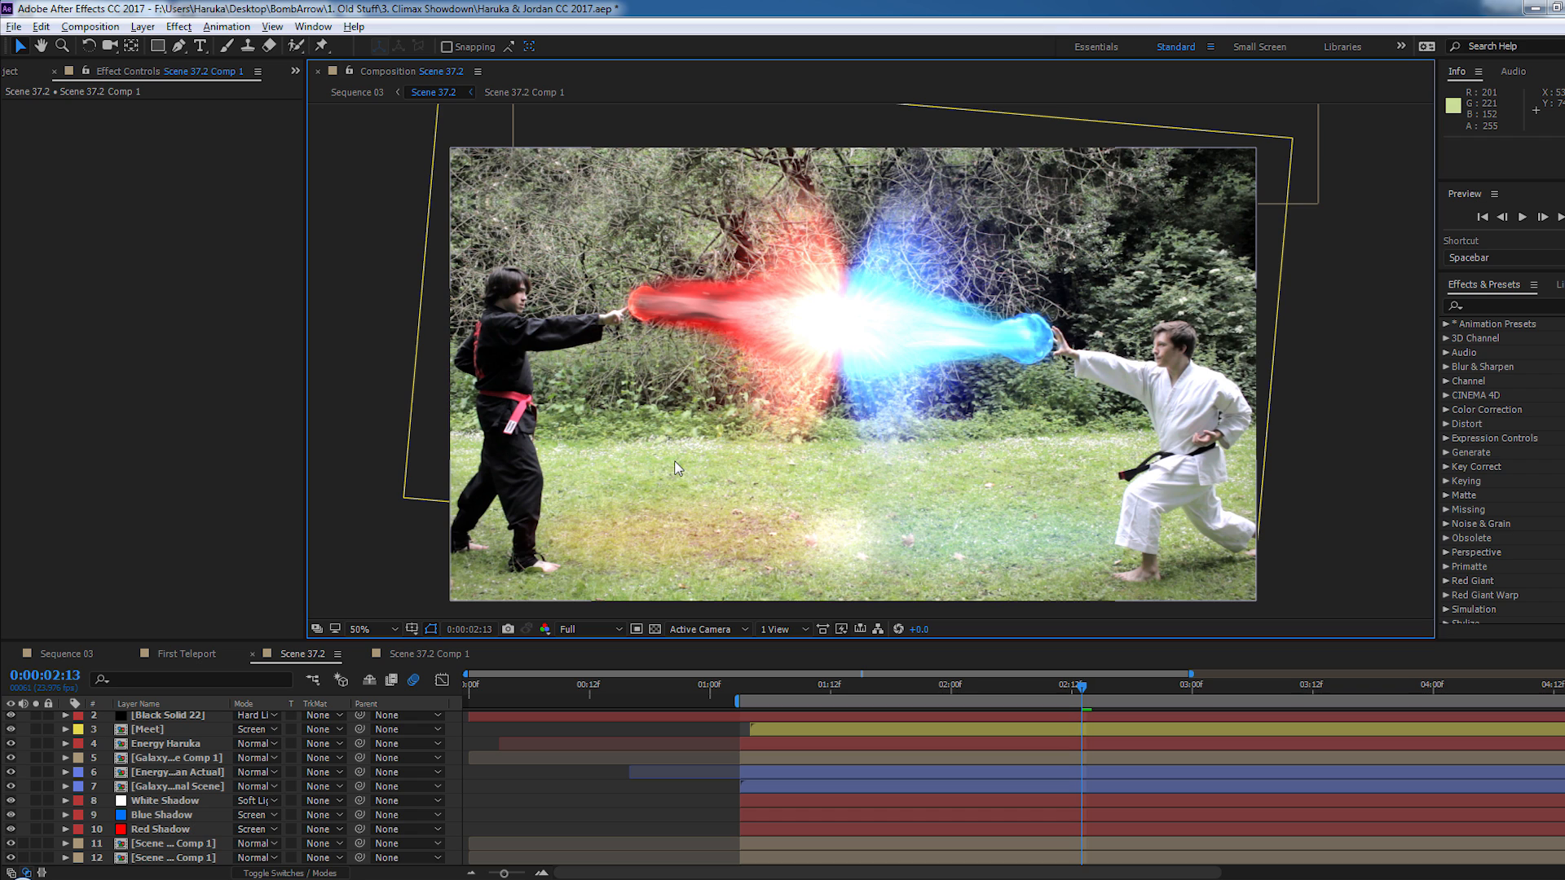